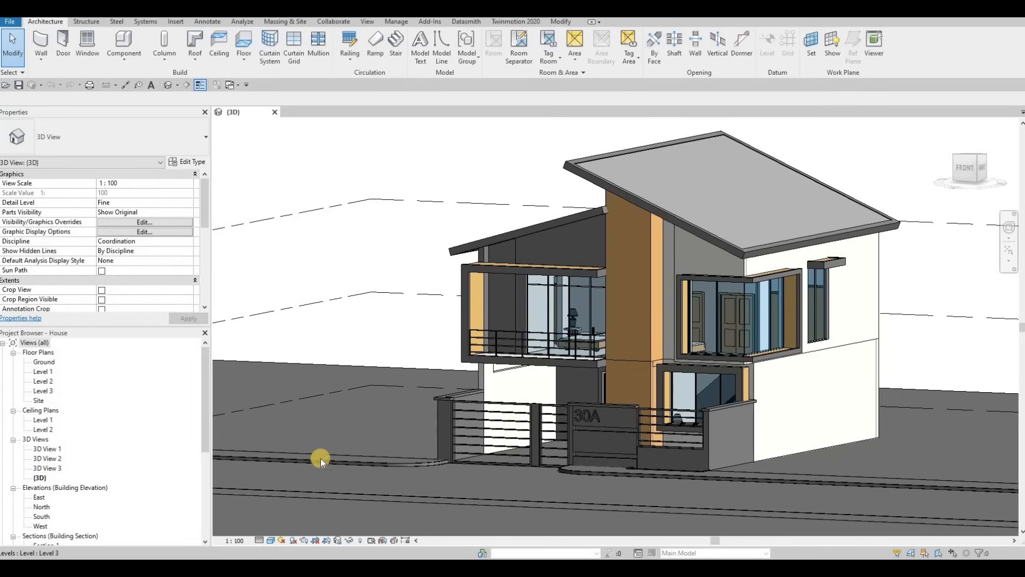
Set the 3D view's detail level to Fine and save the Revit project
{"action": "left_click", "coordinate": [259, 540]}
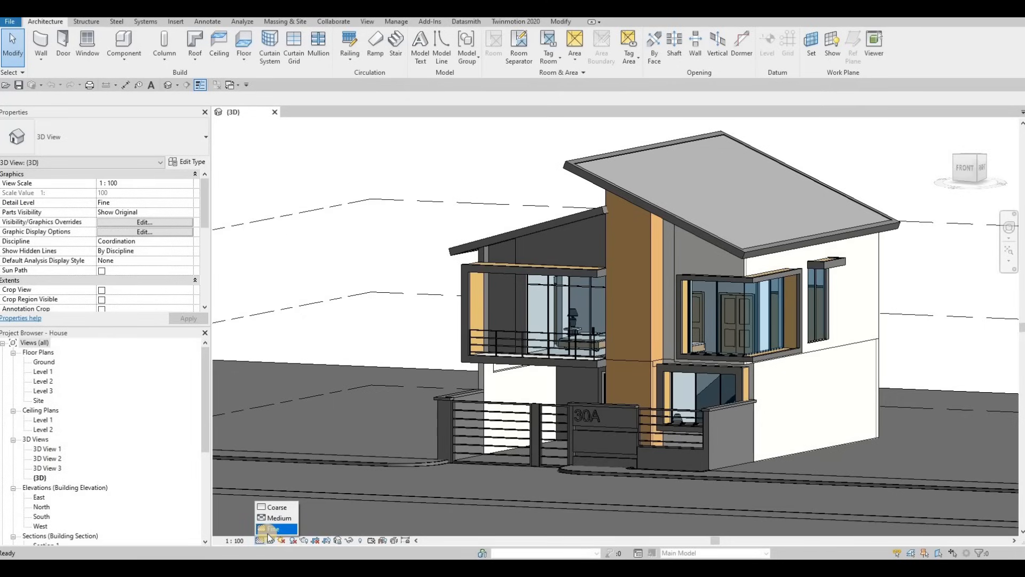
{"action": "left_click", "coordinate": [271, 530]}
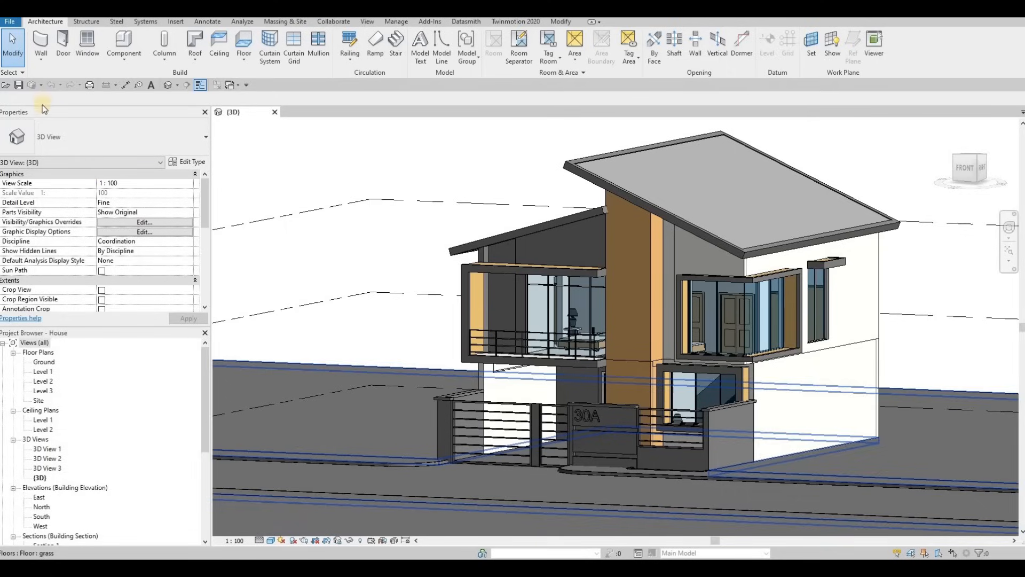
{"action": "left_click", "coordinate": [17, 85]}
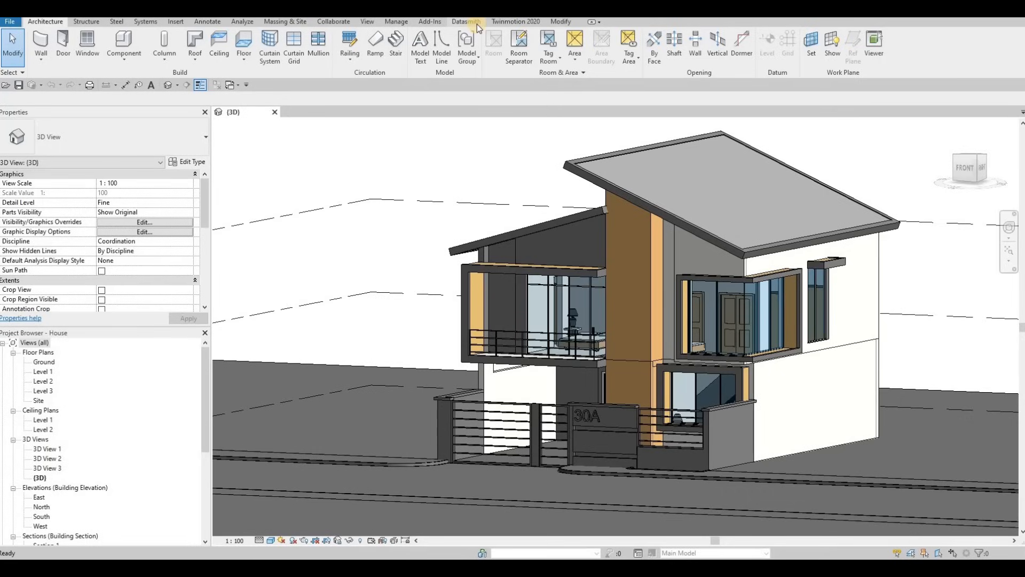
Export the 3D view as an Unreal Datasmith file named House-3DView-{3D} into the Revit File folder
{"action": "left_click", "coordinate": [476, 24]}
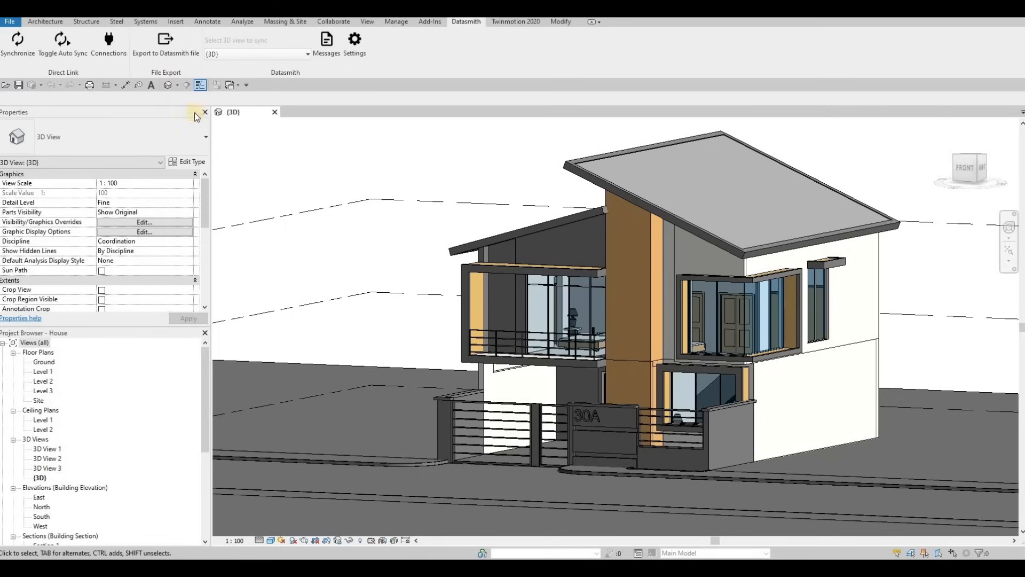
{"action": "left_click", "coordinate": [170, 53]}
{"action": "left_click", "coordinate": [171, 52]}
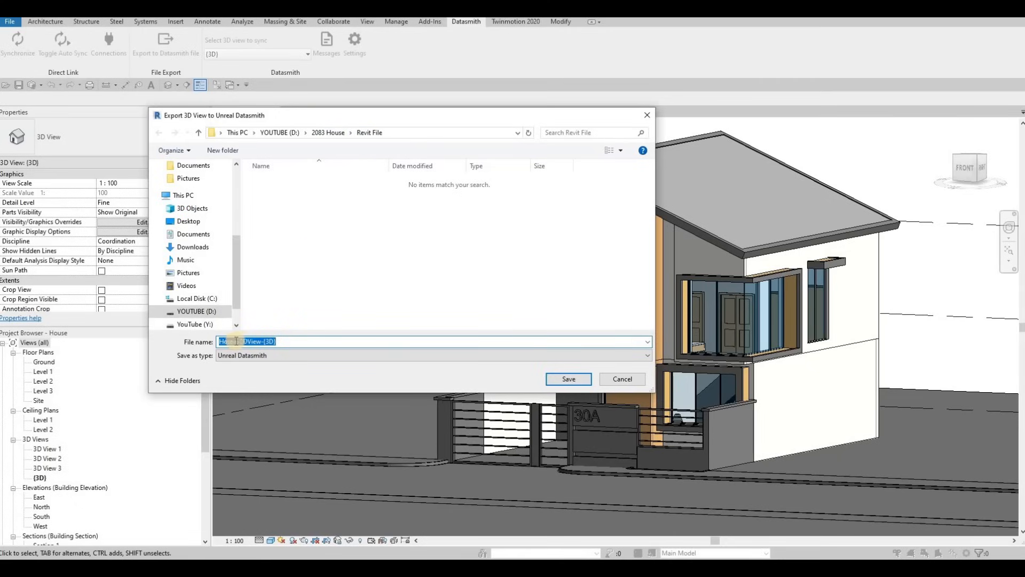
{"action": "left_click", "coordinate": [564, 380]}
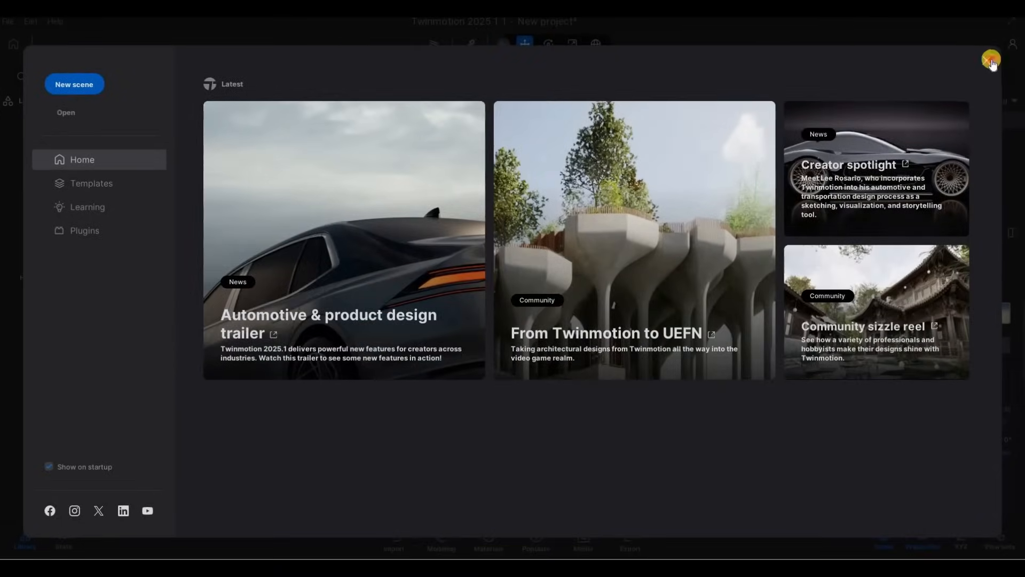
Close the Twinmotion start panel and delete the starting pedestal from the new scene
{"action": "left_click", "coordinate": [984, 63]}
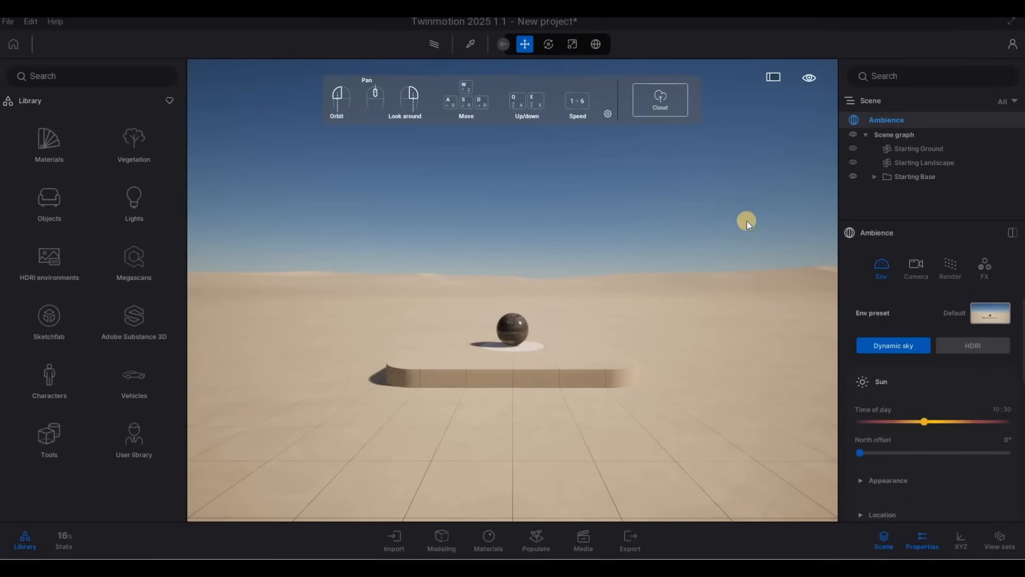
{"action": "left_click", "coordinate": [562, 367]}
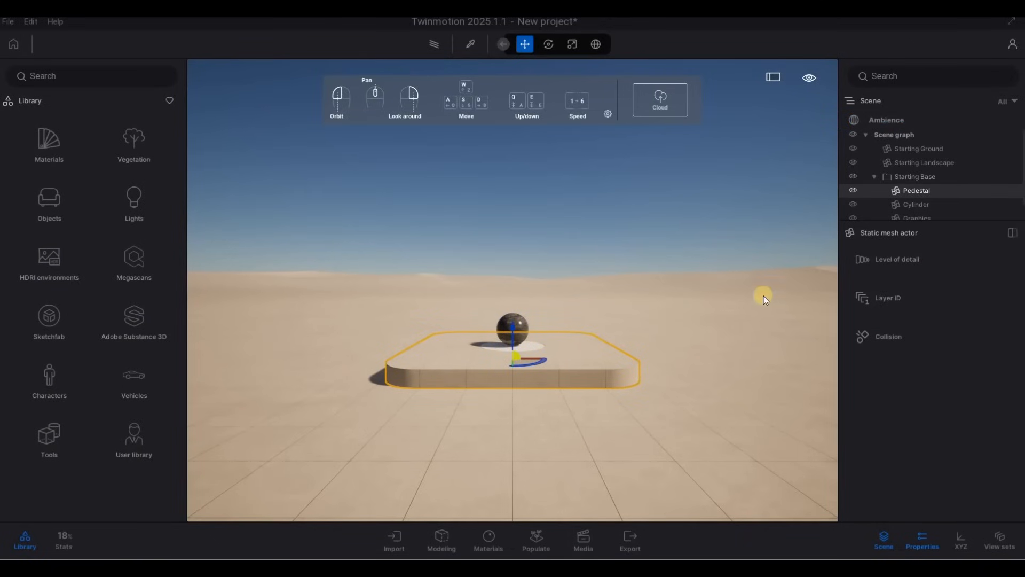
{"action": "key", "text": "Delete"}
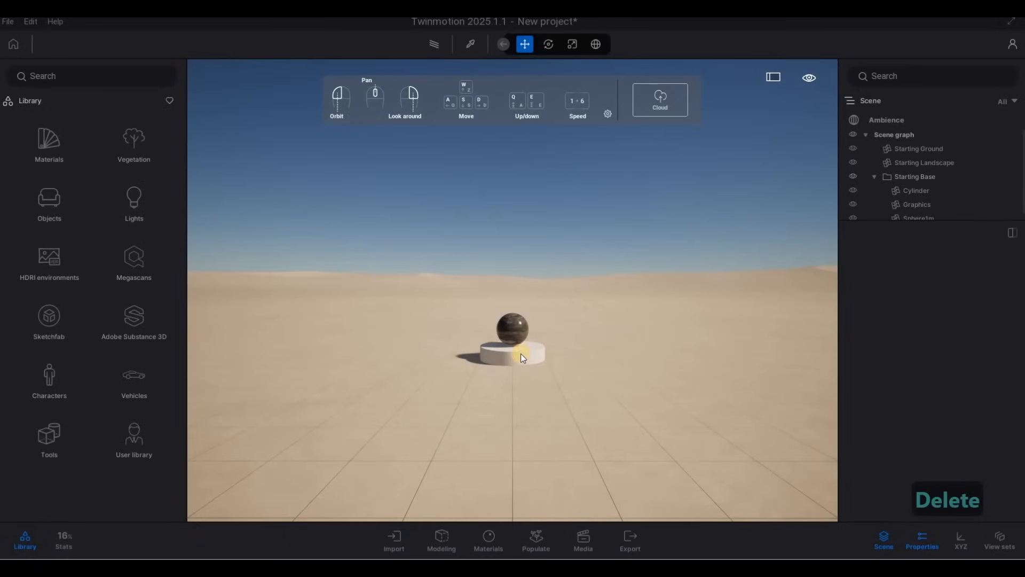
Delete the starting cylinder and the sphere from the scene
{"action": "left_click", "coordinate": [520, 353]}
{"action": "key", "text": "Delete"}
{"action": "left_click", "coordinate": [524, 332]}
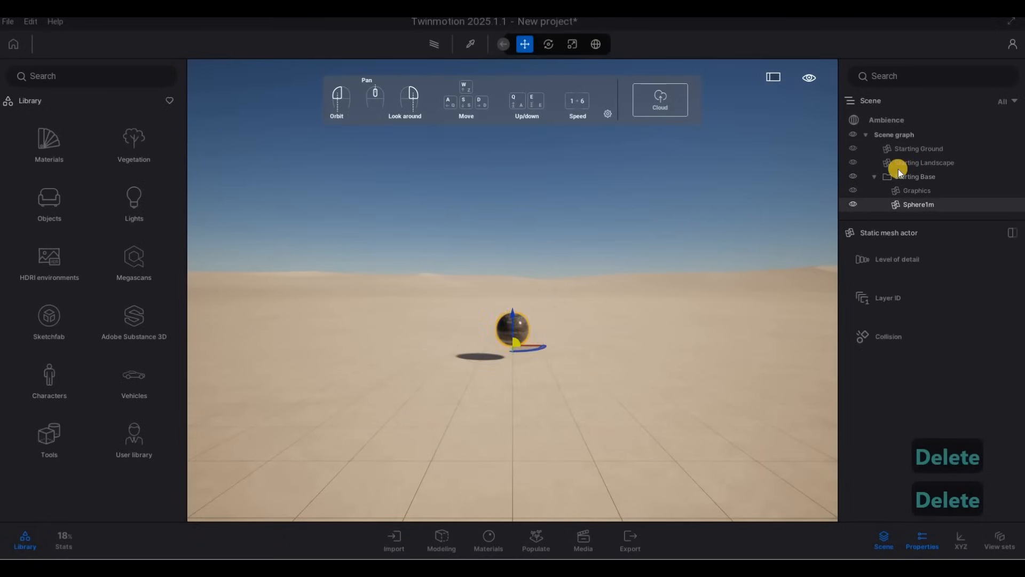
{"action": "key", "text": "Delete"}
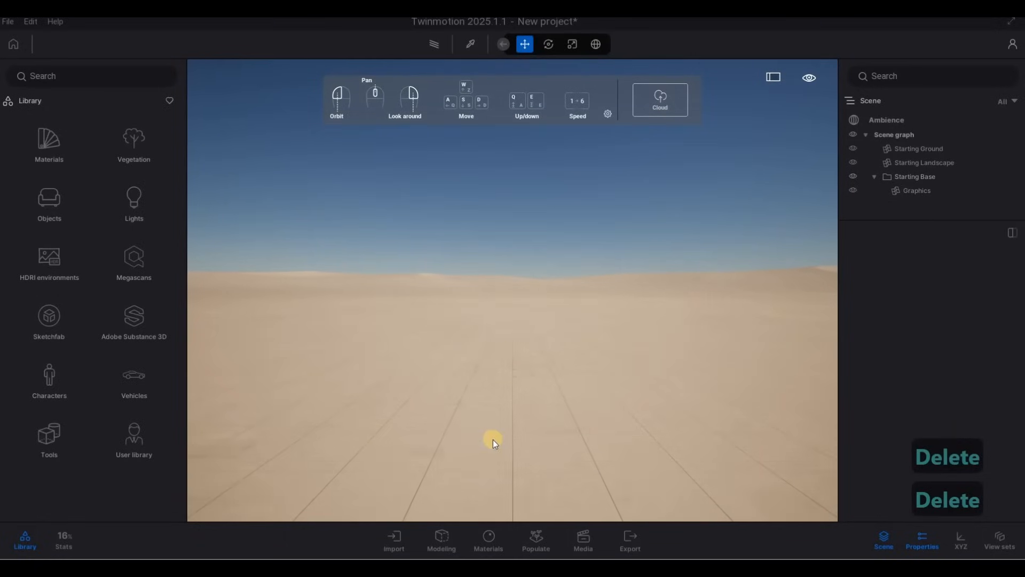
{"action": "left_click", "coordinate": [438, 452]}
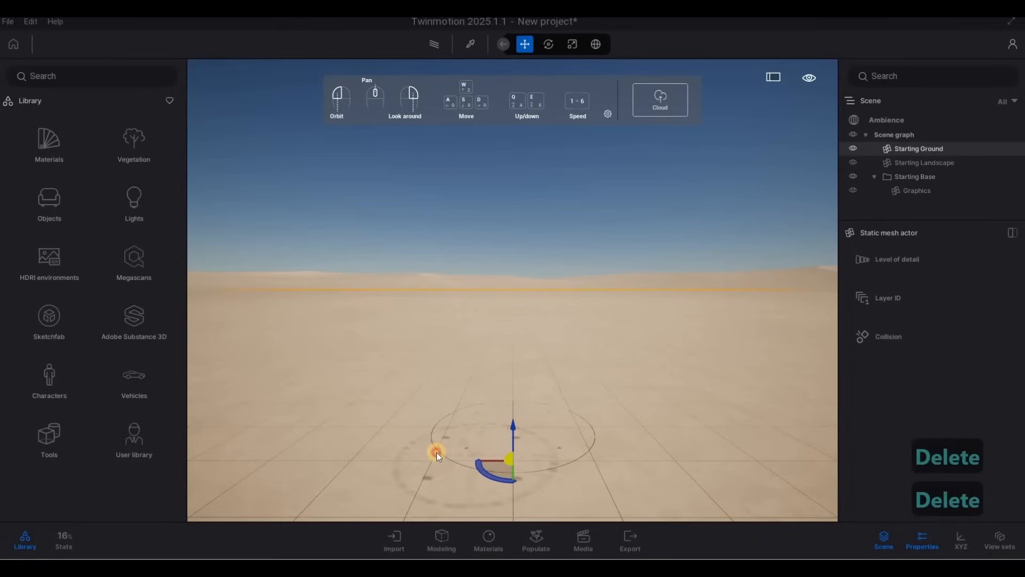
{"action": "key", "text": "Escape"}
{"action": "key", "text": "Escape"}
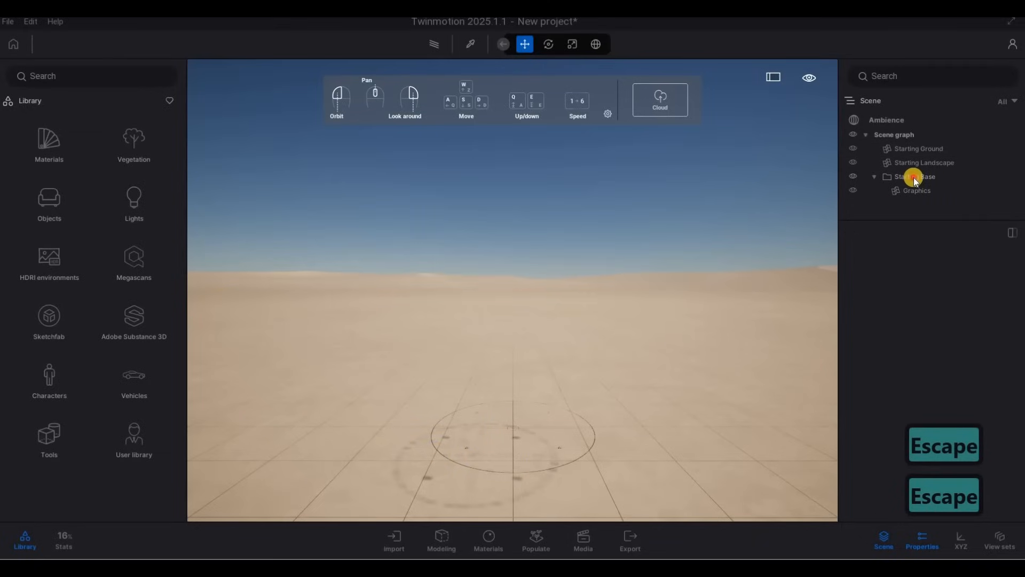
Delete the Starting Base folder from the scene graph
{"action": "left_click", "coordinate": [914, 177]}
{"action": "key", "text": "Delete"}
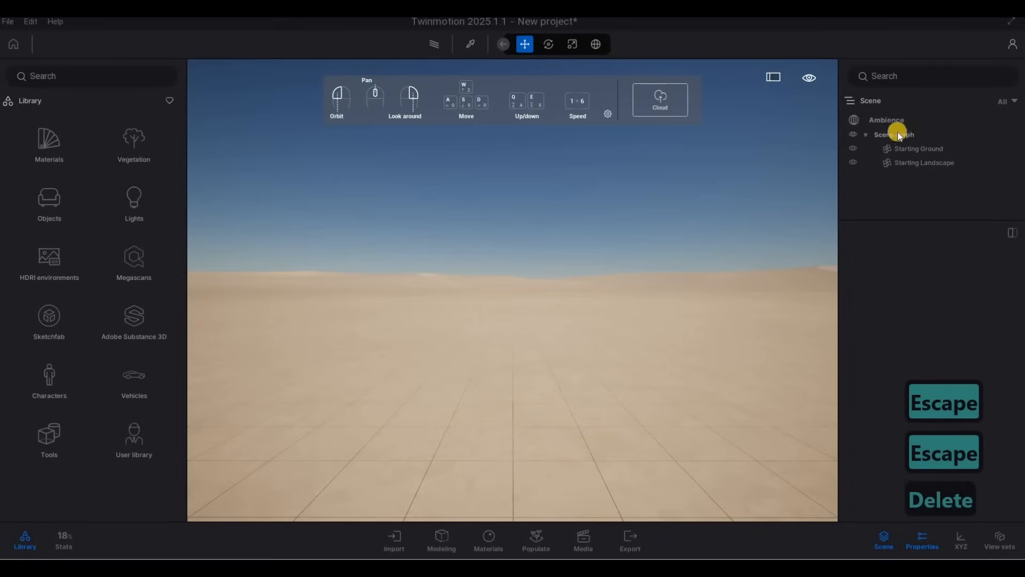
{"action": "middle_click_drag", "start_coordinate": [504, 326], "coordinate": [584, 285]}
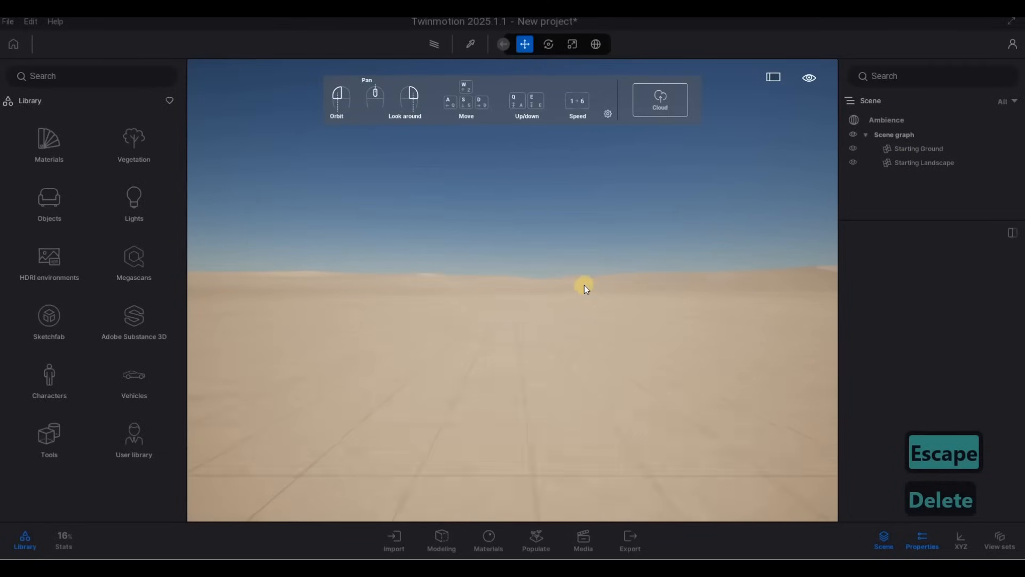
Save the scene as house in the 2083 House\Twinmotion File folder
{"action": "left_click", "coordinate": [7, 24]}
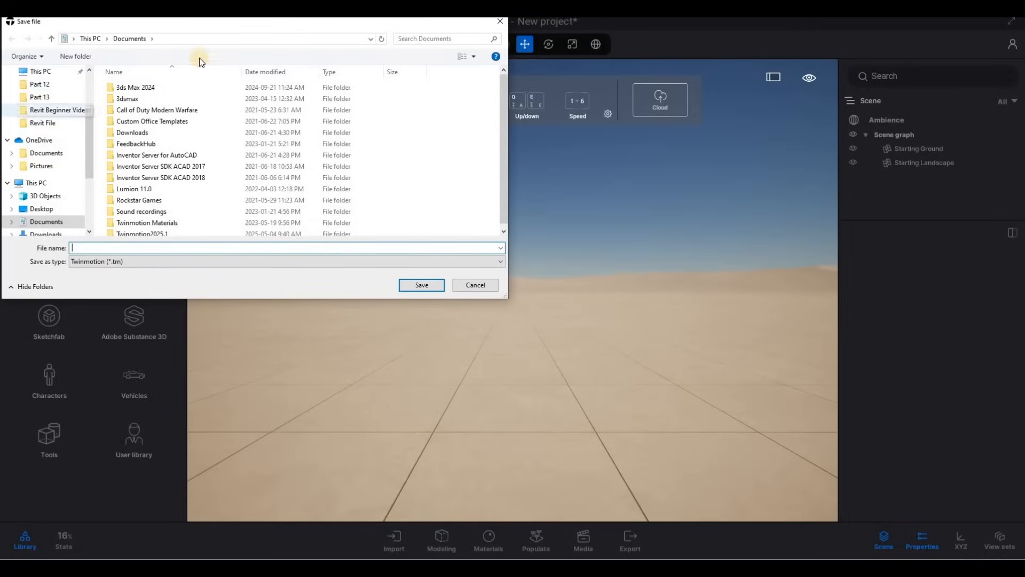
{"action": "left_click", "coordinate": [183, 39]}
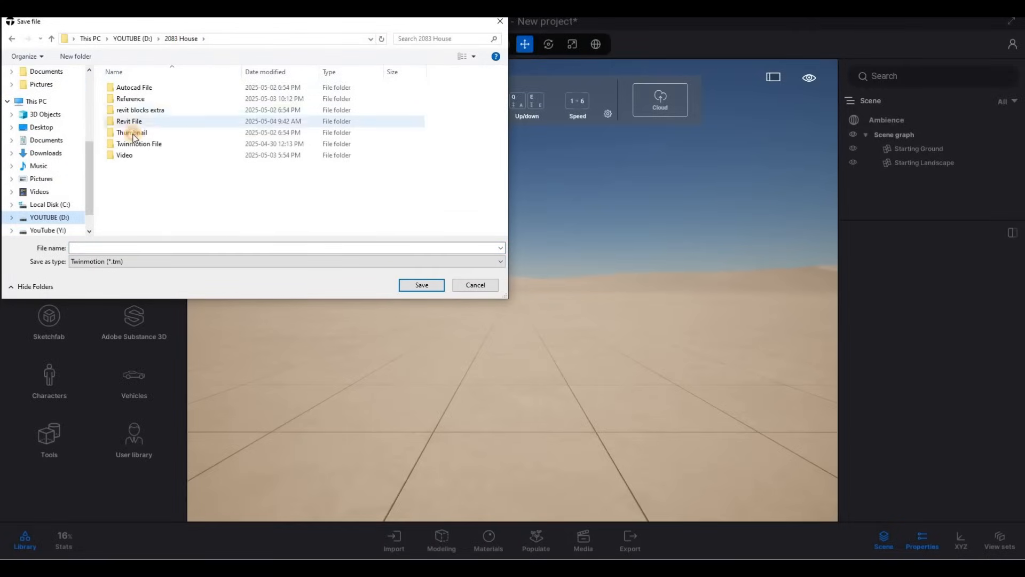
{"action": "double_click", "coordinate": [140, 144]}
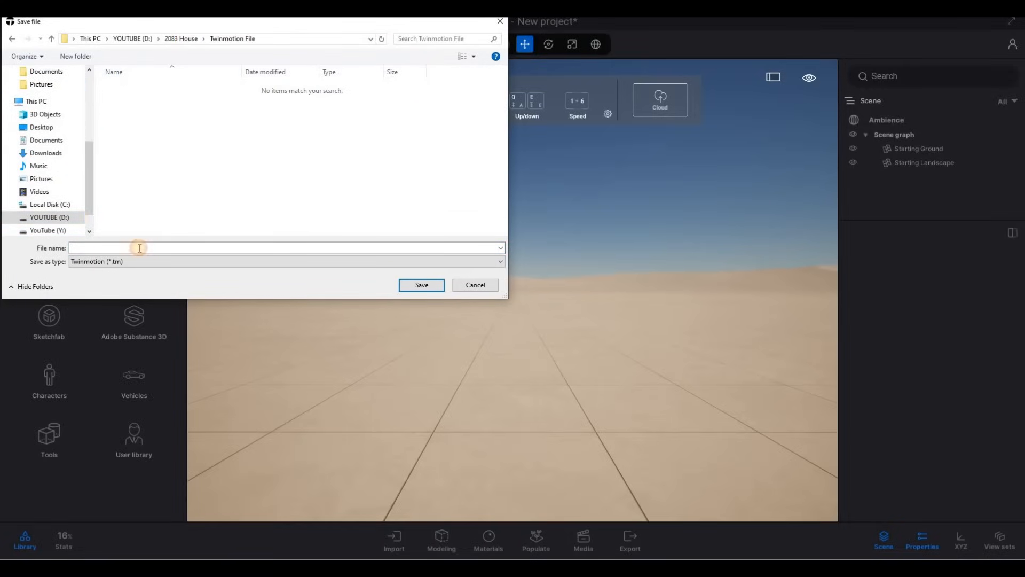
{"action": "left_click", "coordinate": [139, 247]}
{"action": "type", "text": "hou"}
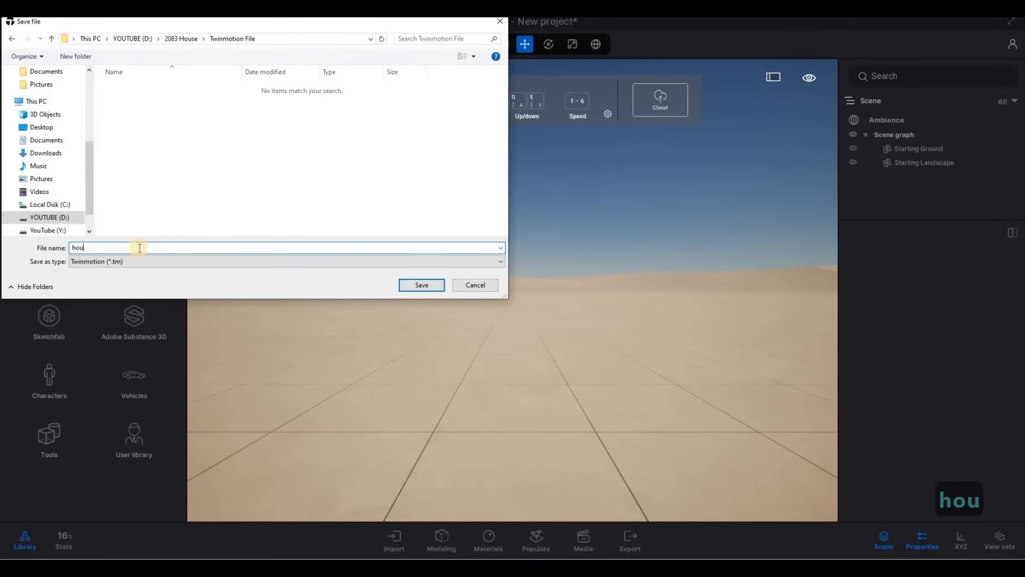
{"action": "type", "text": "se"}
{"action": "left_click", "coordinate": [422, 285]}
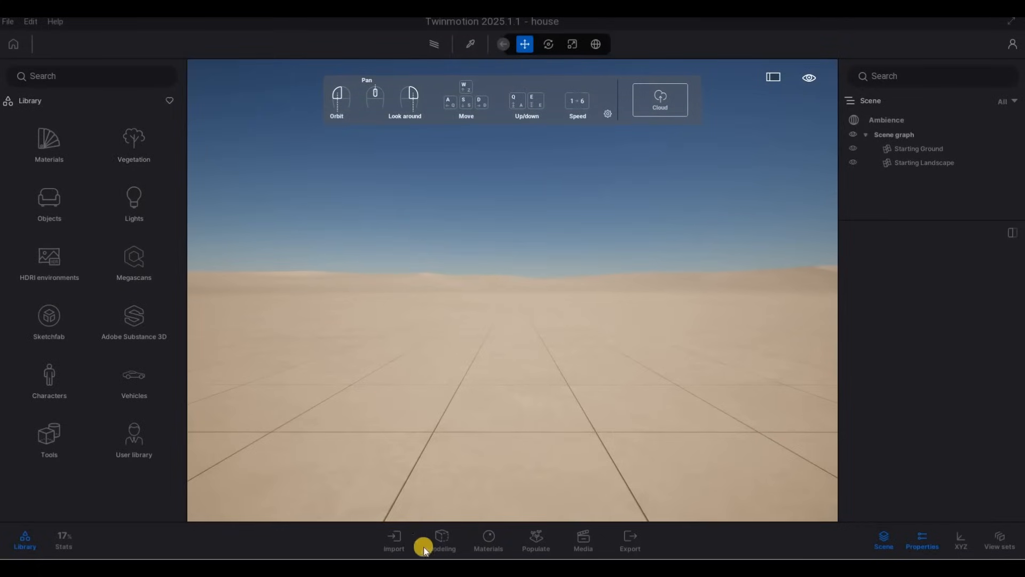
Start an import and select House-3DView-{3D}.udatasmith in the 2083 House\Revit File folder
{"action": "left_click", "coordinate": [395, 542]}
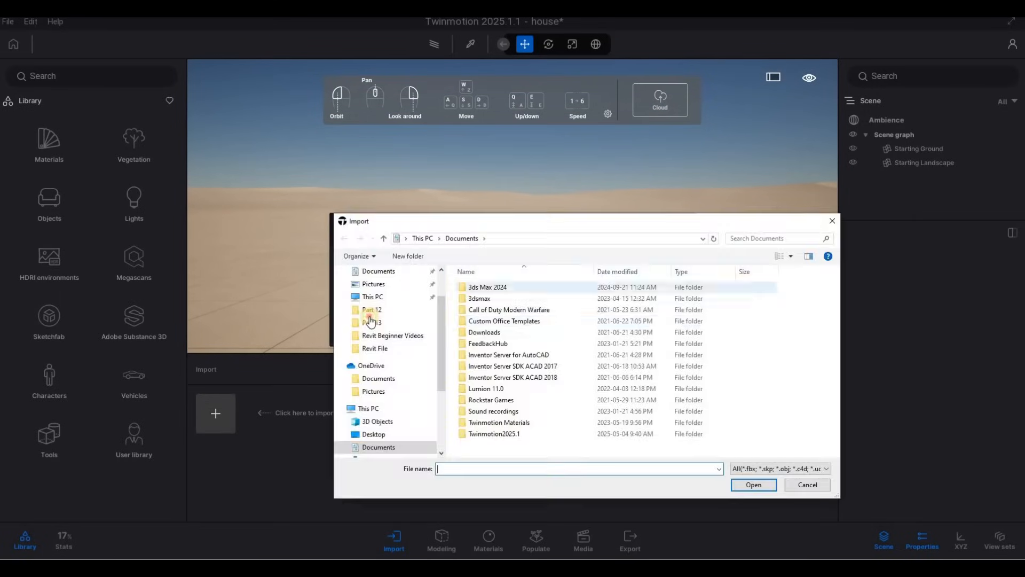
{"action": "left_click", "coordinate": [372, 322]}
{"action": "left_click", "coordinate": [523, 238]}
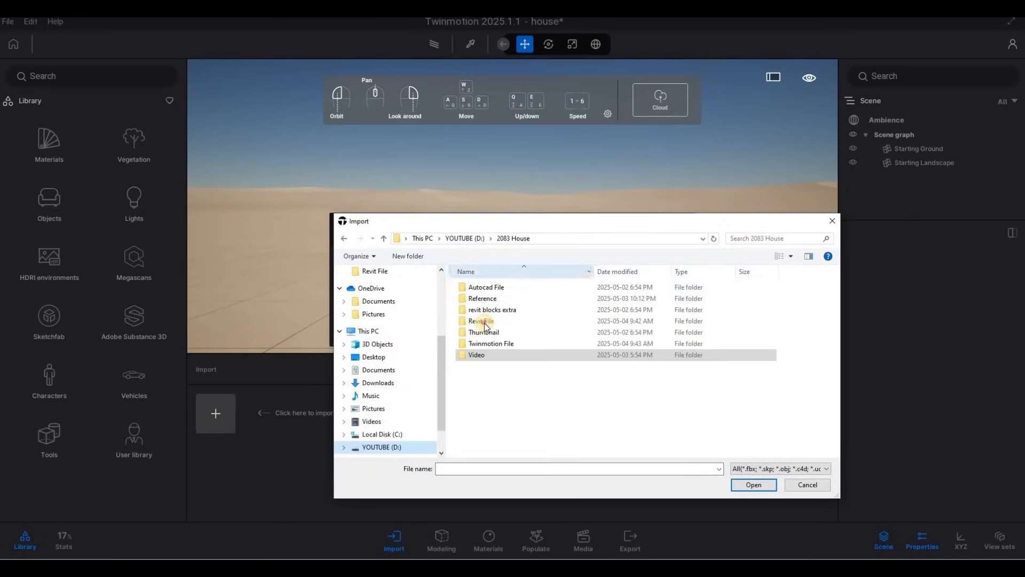
{"action": "double_click", "coordinate": [483, 321]}
{"action": "left_click", "coordinate": [498, 298]}
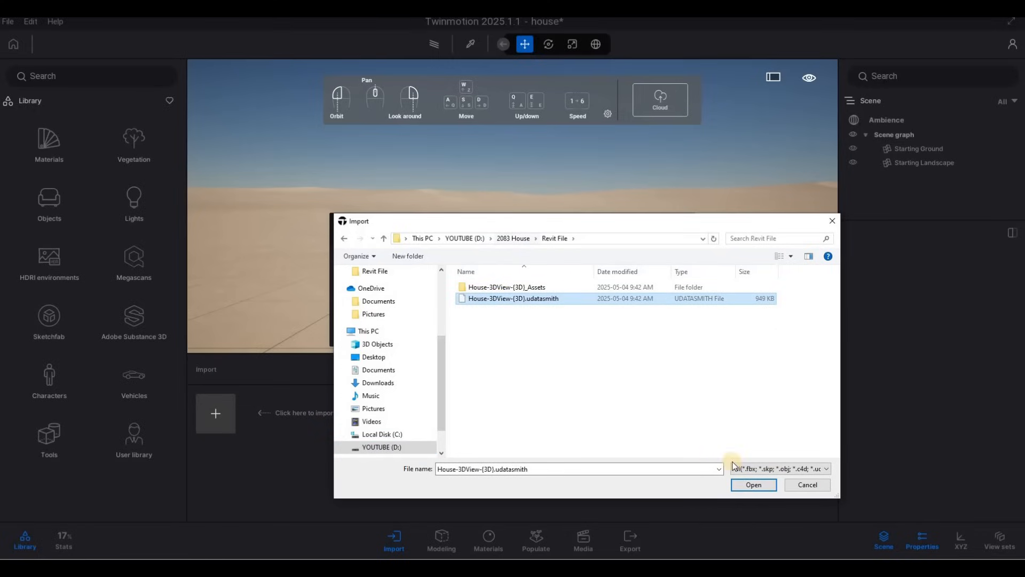
Import the Datasmith file with default geometry options and accept the missing files dialog
{"action": "left_click", "coordinate": [758, 488]}
{"action": "left_click", "coordinate": [754, 485]}
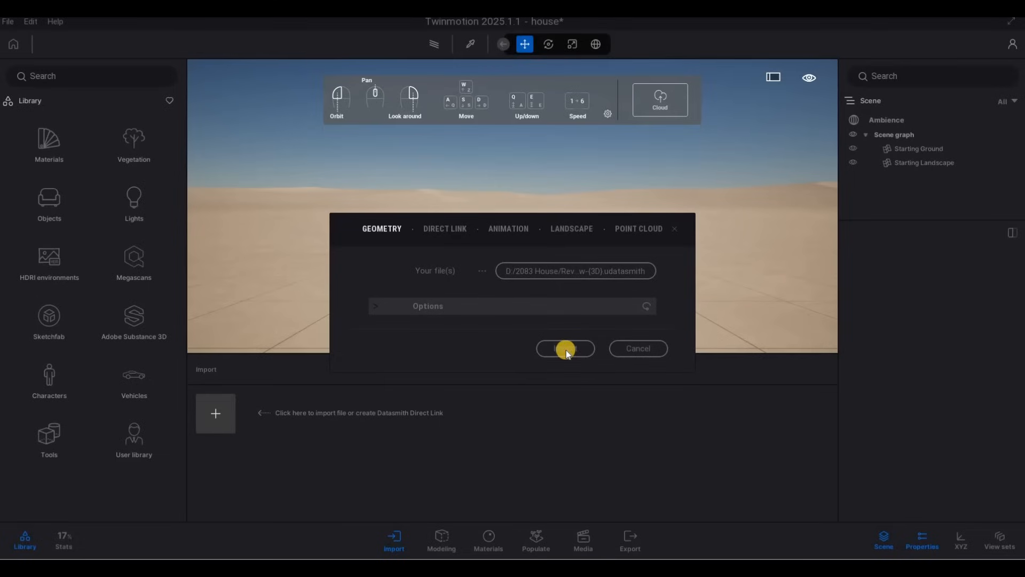
{"action": "left_click", "coordinate": [566, 349]}
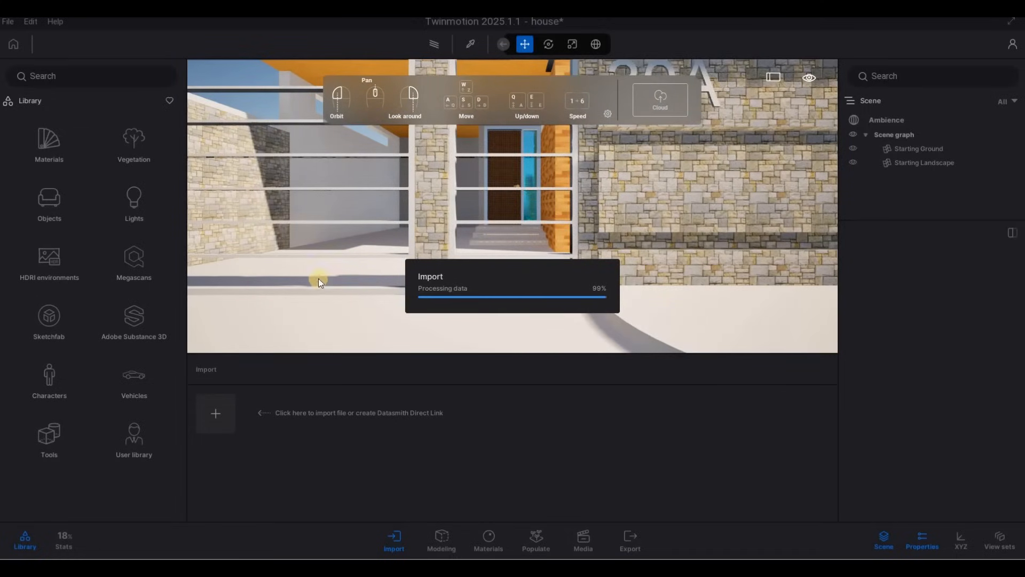
{"action": "left_click", "coordinate": [567, 415]}
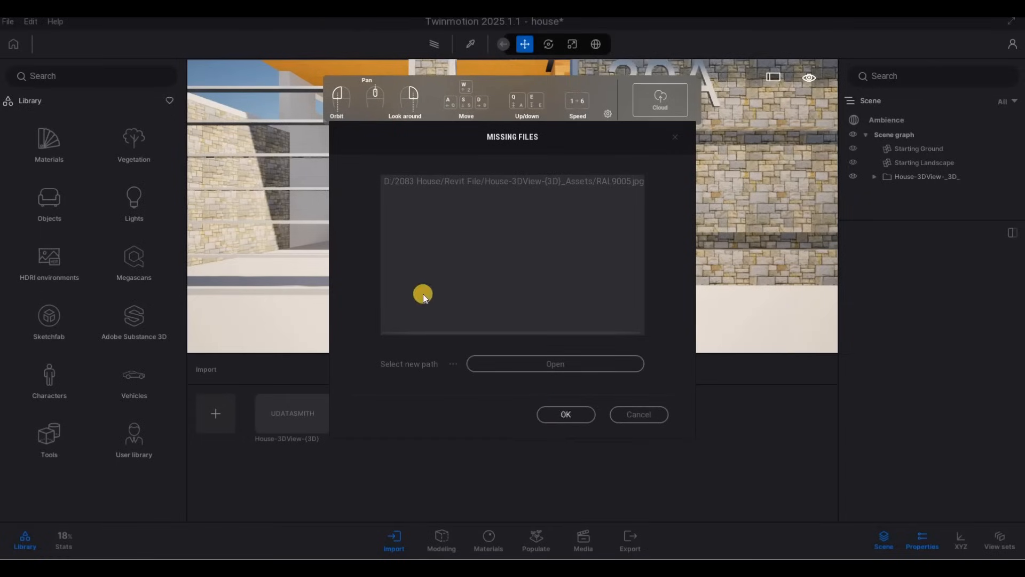
Navigate the camera around the imported house to inspect the model
{"action": "scroll", "coordinate": [513, 201], "scroll_direction": "down", "scroll_amount": 5}
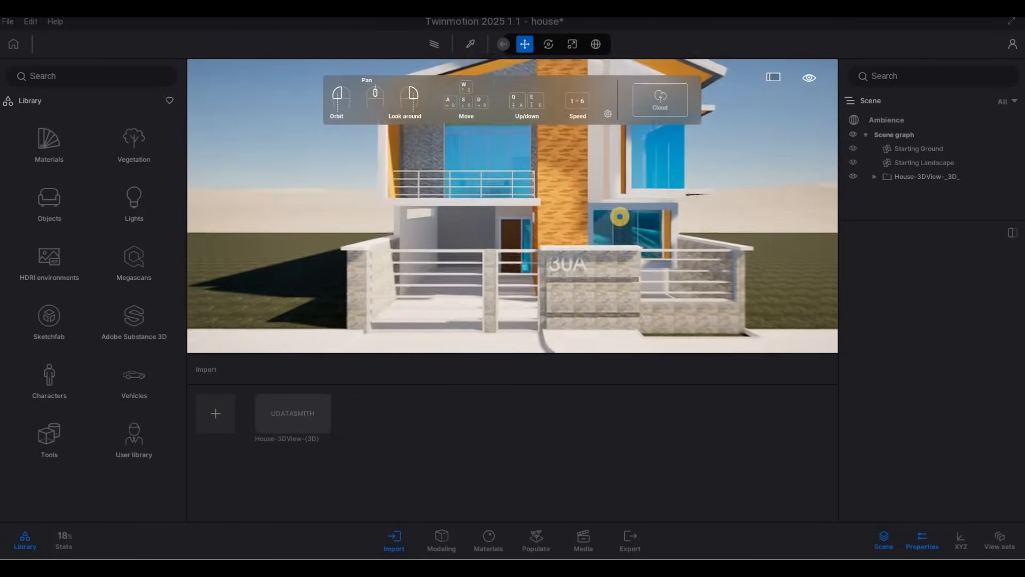
{"action": "key", "text": "a"}
{"action": "key", "text": "s"}
{"action": "right_click_drag", "start_coordinate": [670, 222], "coordinate": [684, 164]}
{"action": "key", "text": "d"}
{"action": "key", "text": "w"}
{"action": "key", "text": "a"}
{"action": "key", "text": "a"}
{"action": "key", "text": "d"}
{"action": "key", "text": "w"}
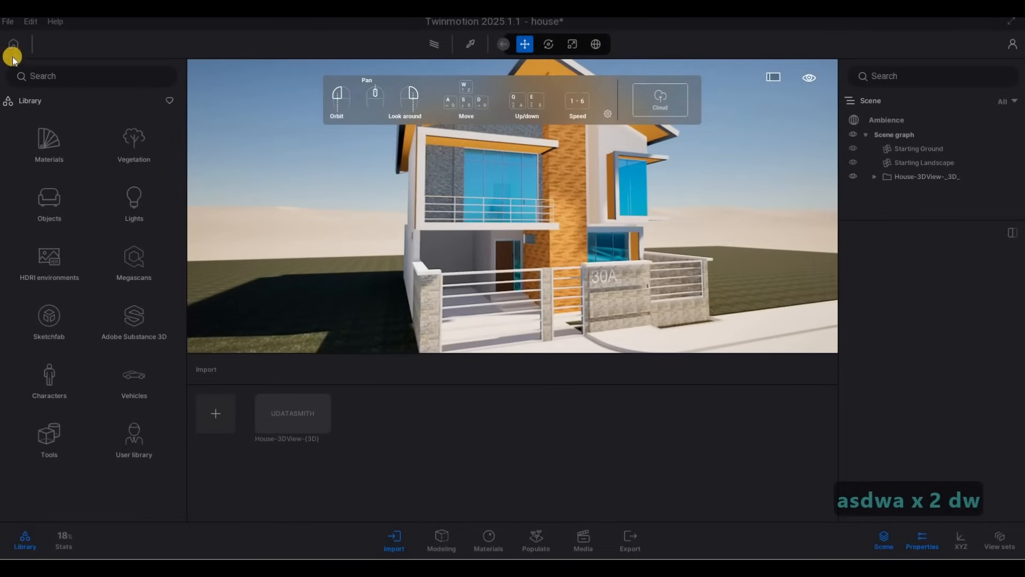
Save the scene with the imported house
{"action": "left_click", "coordinate": [8, 23]}
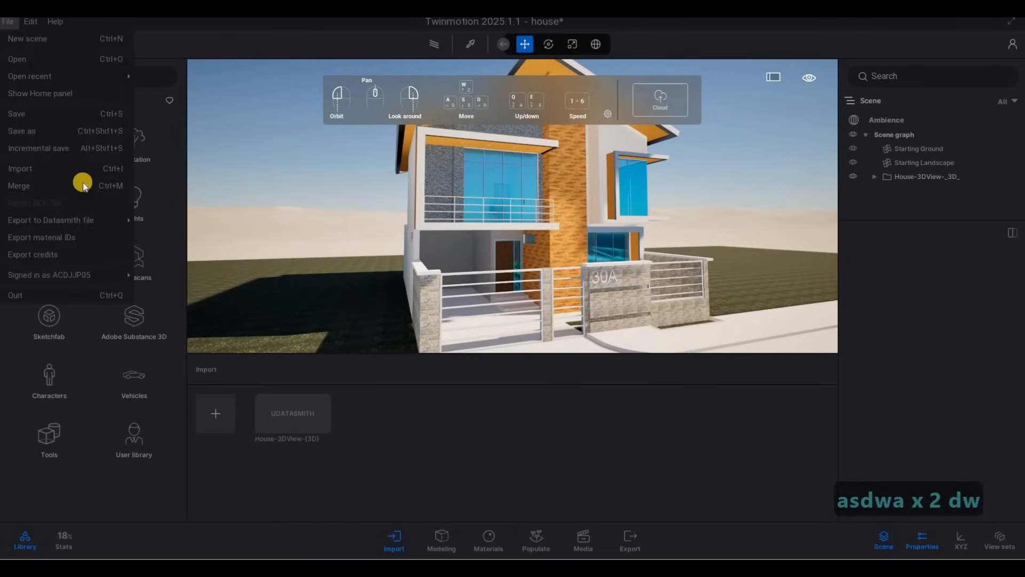
{"action": "mouse_move", "coordinate": [68, 275]}
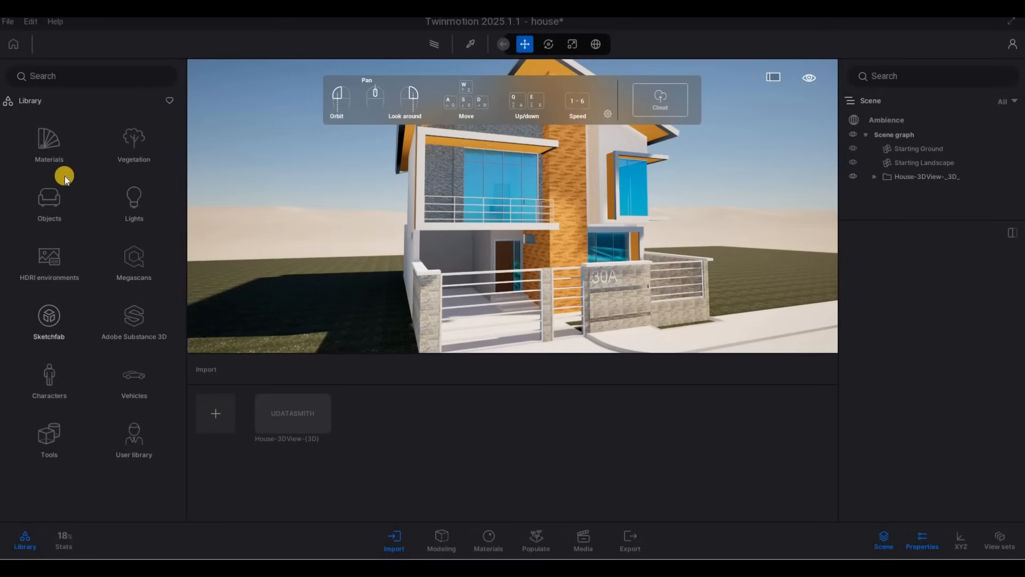
{"action": "left_click", "coordinate": [10, 28]}
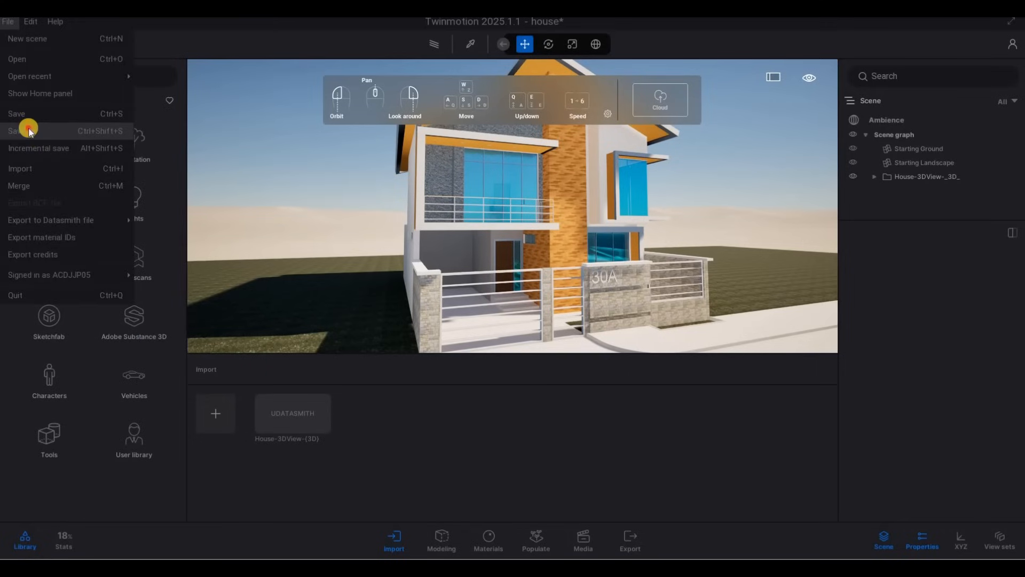
{"action": "left_click", "coordinate": [27, 131]}
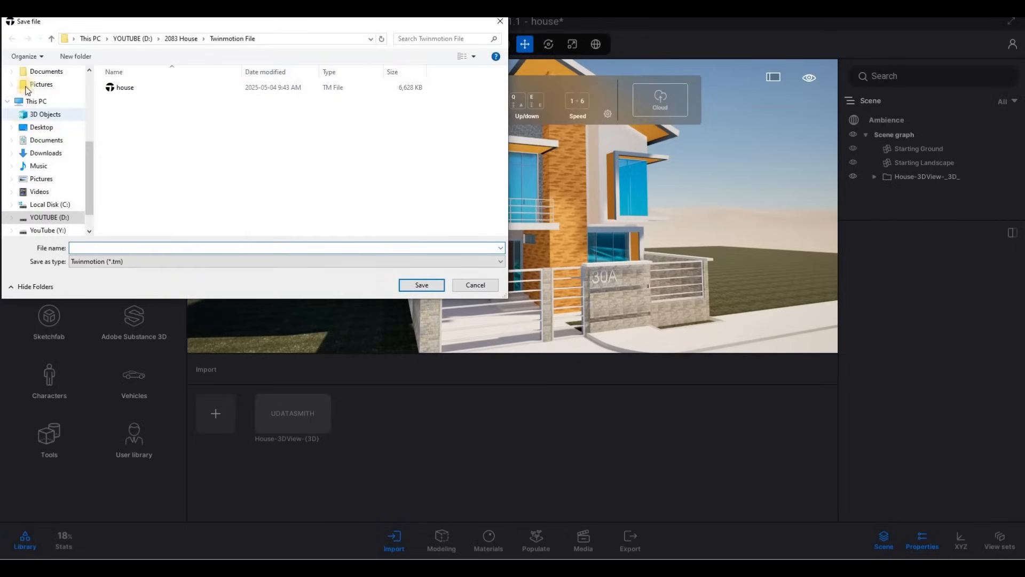
{"action": "key", "text": "Escape"}
{"action": "left_click", "coordinate": [8, 21]}
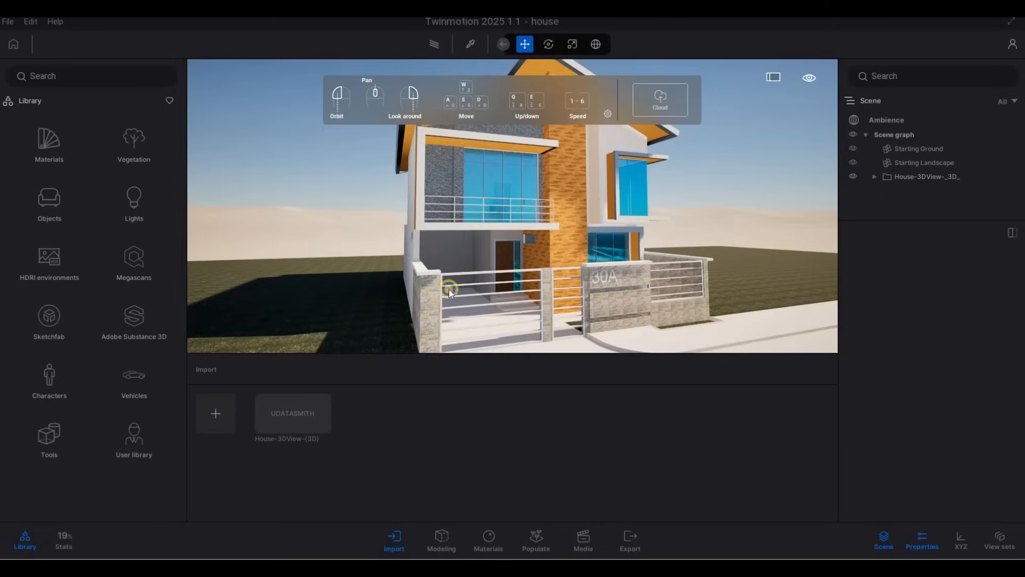
Move the camera to view the front of the house more closely
{"action": "key", "text": "s"}
{"action": "key", "text": "d"}
{"action": "key", "text": "w"}
{"action": "key", "text": "a"}
{"action": "key", "text": "e"}
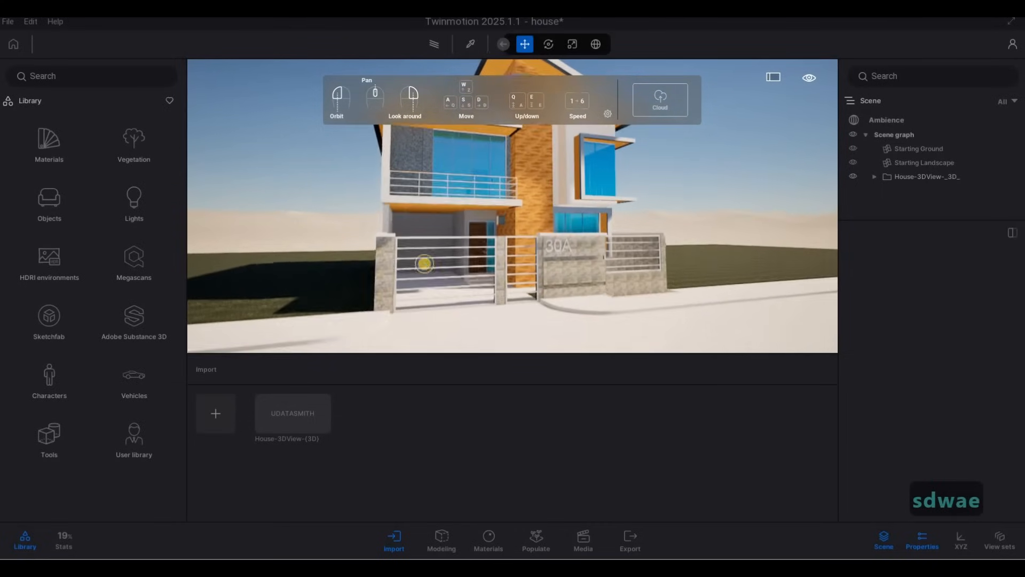
{"action": "key", "text": "w"}
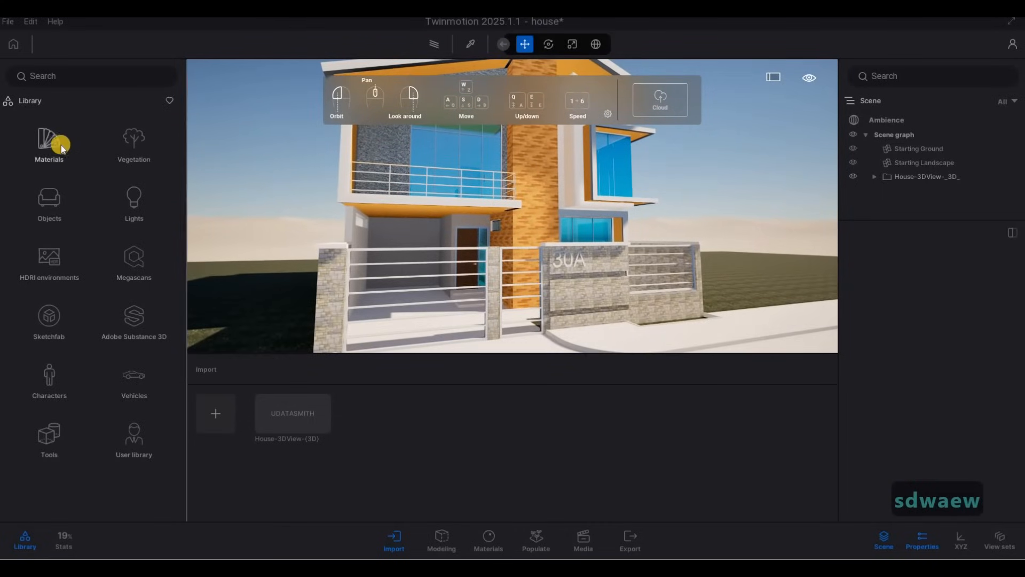
Apply the Clear glass material from the glass library to the house windows
{"action": "left_click", "coordinate": [49, 148]}
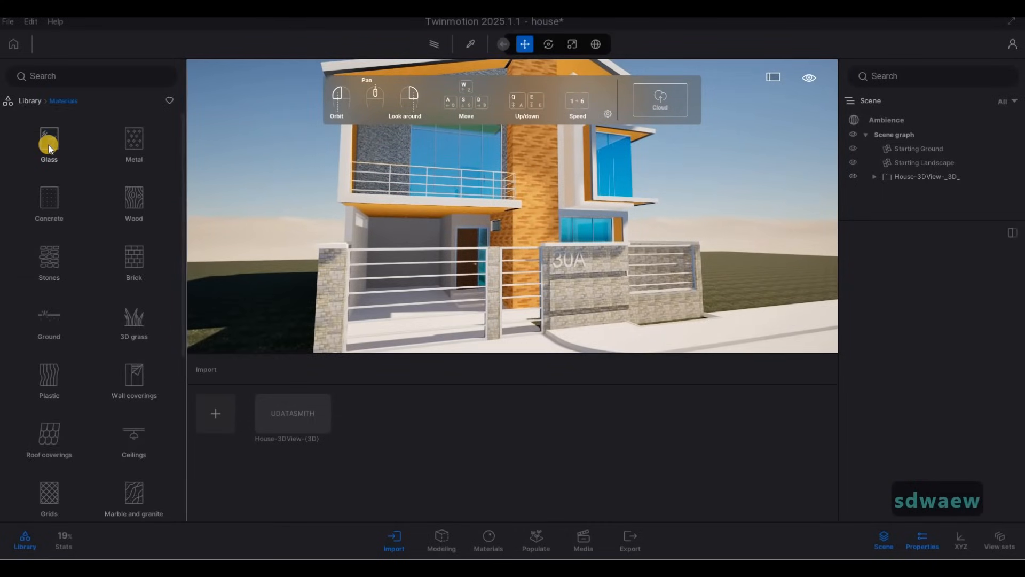
{"action": "left_click", "coordinate": [49, 145]}
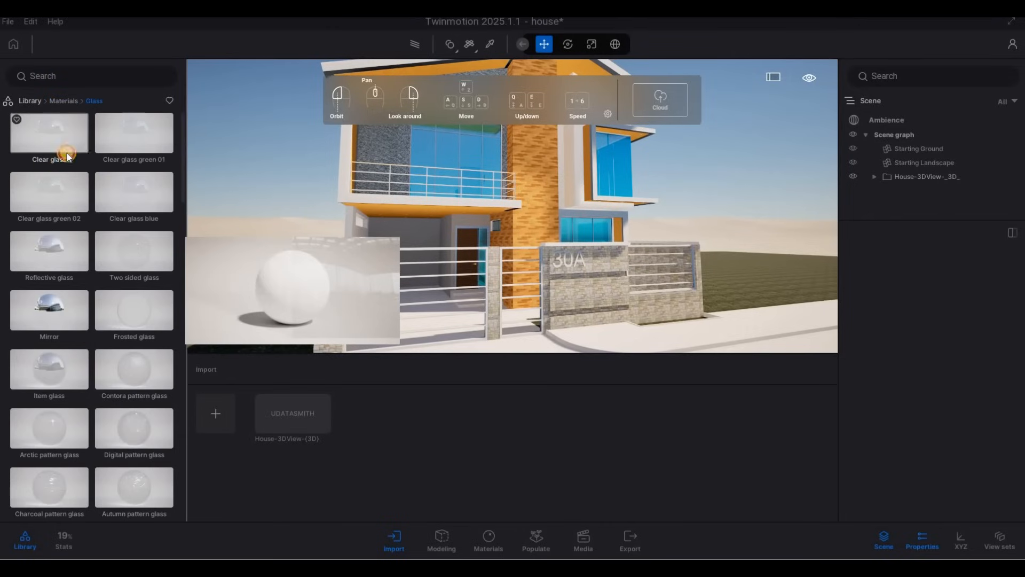
{"action": "left_click_drag", "start_coordinate": [321, 165], "coordinate": [445, 164]}
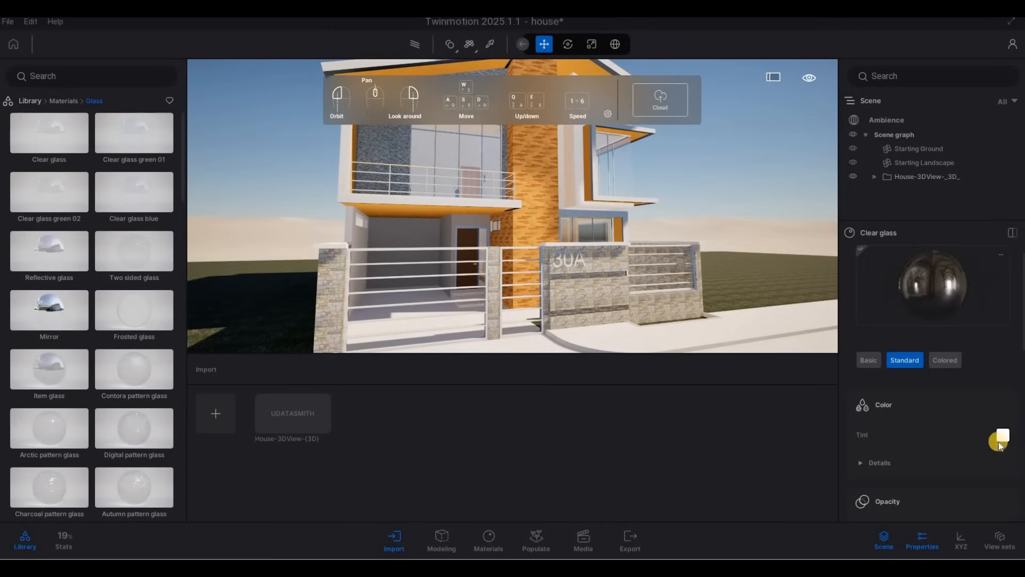
Set the clear glass tint to a dark grey
{"action": "left_click", "coordinate": [1001, 438]}
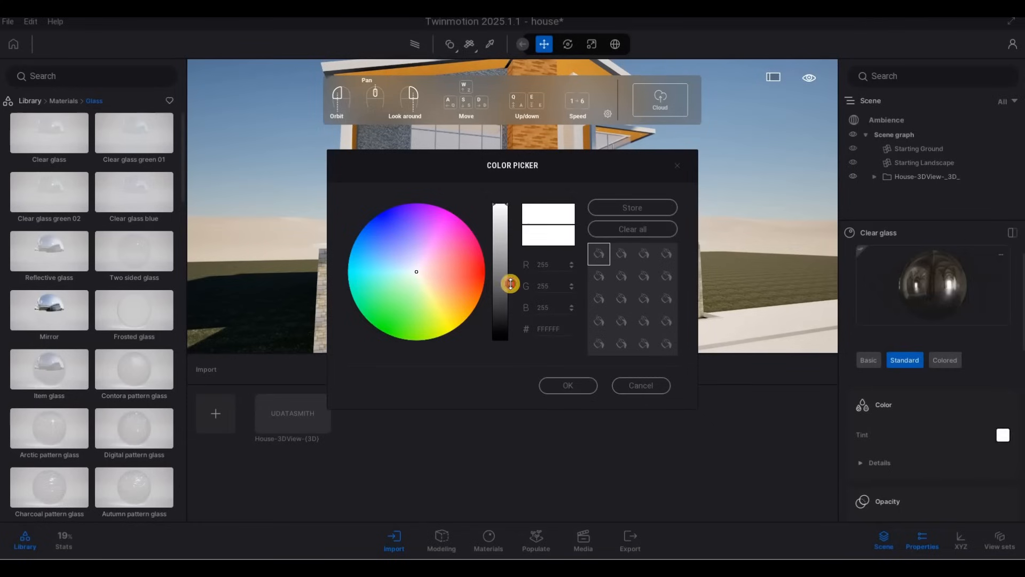
{"action": "left_click_drag", "start_coordinate": [510, 283], "coordinate": [508, 306]}
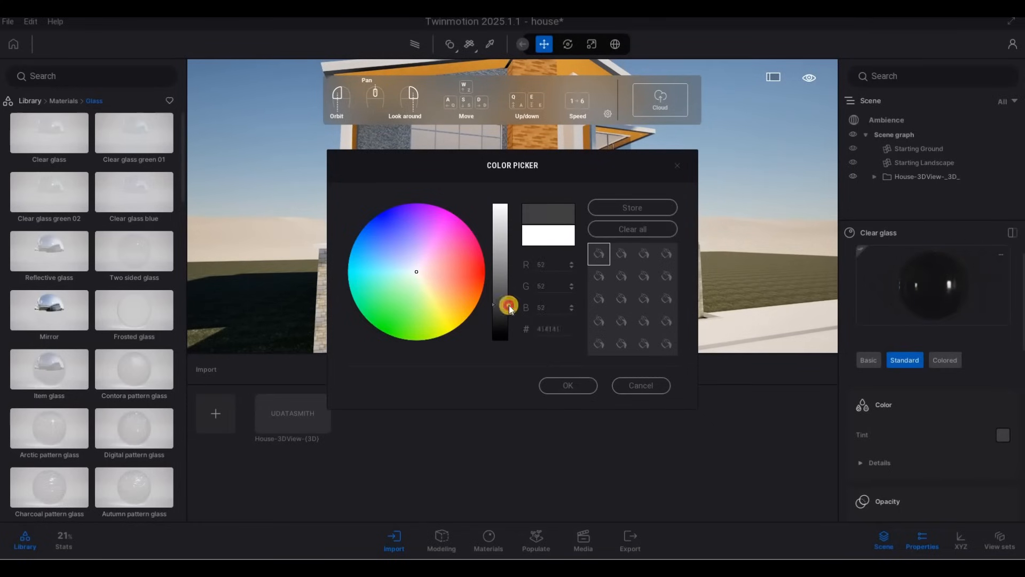
{"action": "left_click", "coordinate": [575, 389]}
Set the glass opacity intensity to about 78% and the Fresnel opacity to 0.70
{"action": "scroll", "coordinate": [938, 422], "scroll_direction": "down", "scroll_amount": 2}
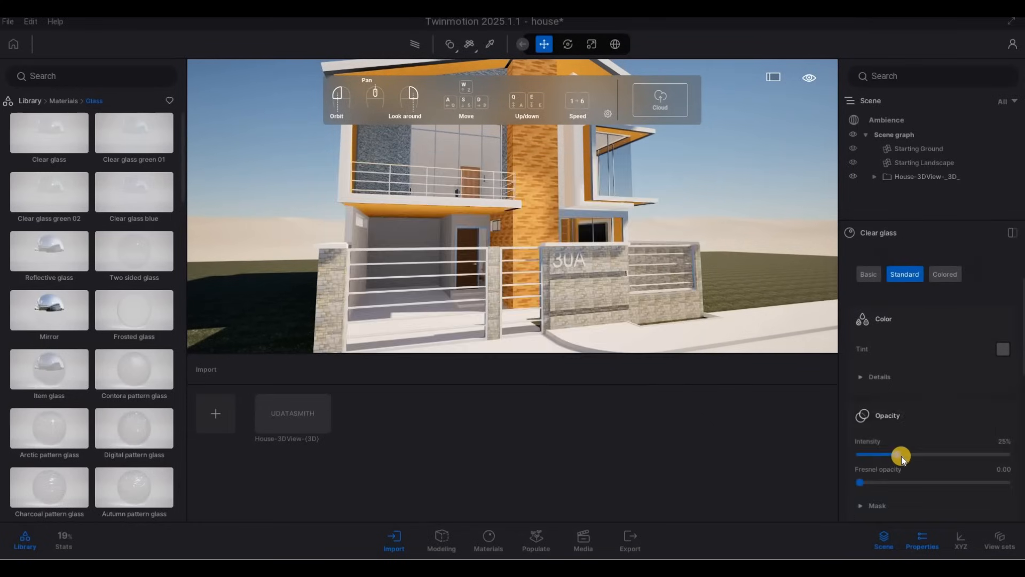
{"action": "left_click_drag", "start_coordinate": [901, 456], "coordinate": [979, 454]}
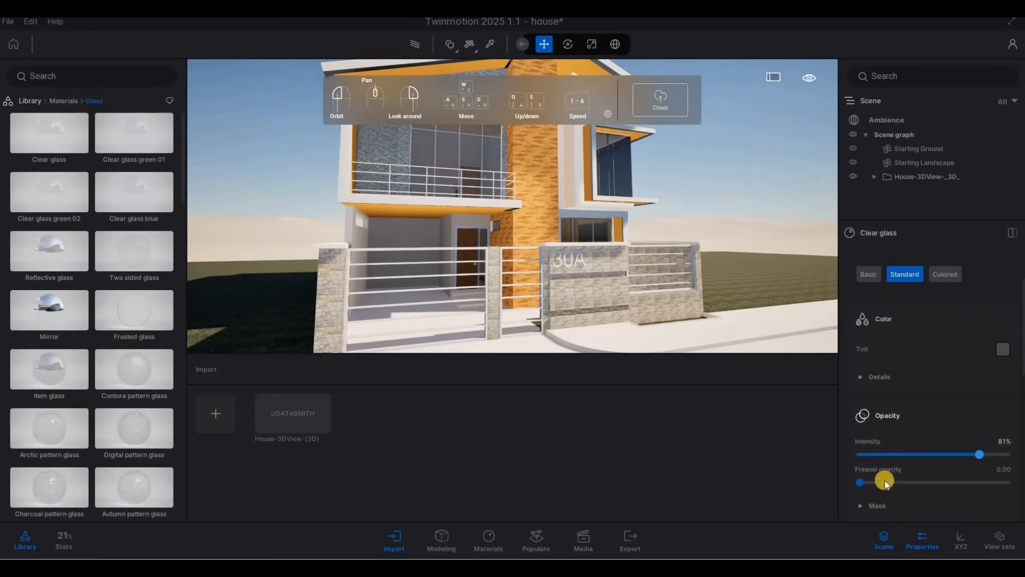
{"action": "left_click_drag", "start_coordinate": [885, 482], "coordinate": [962, 482]}
{"action": "key", "text": "s"}
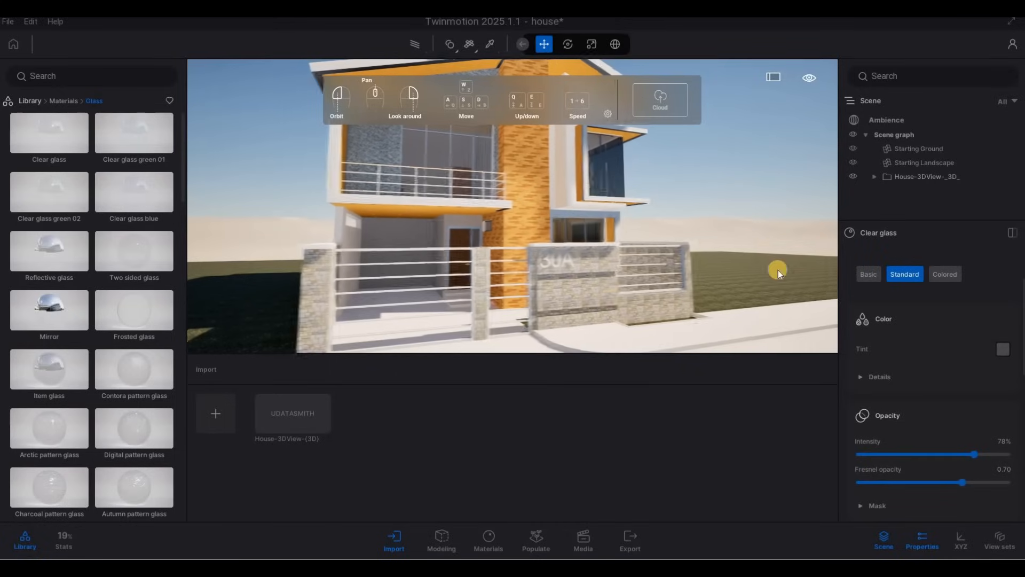
Enable Parallelism in the ambience camera lens details
{"action": "left_click", "coordinate": [891, 120]}
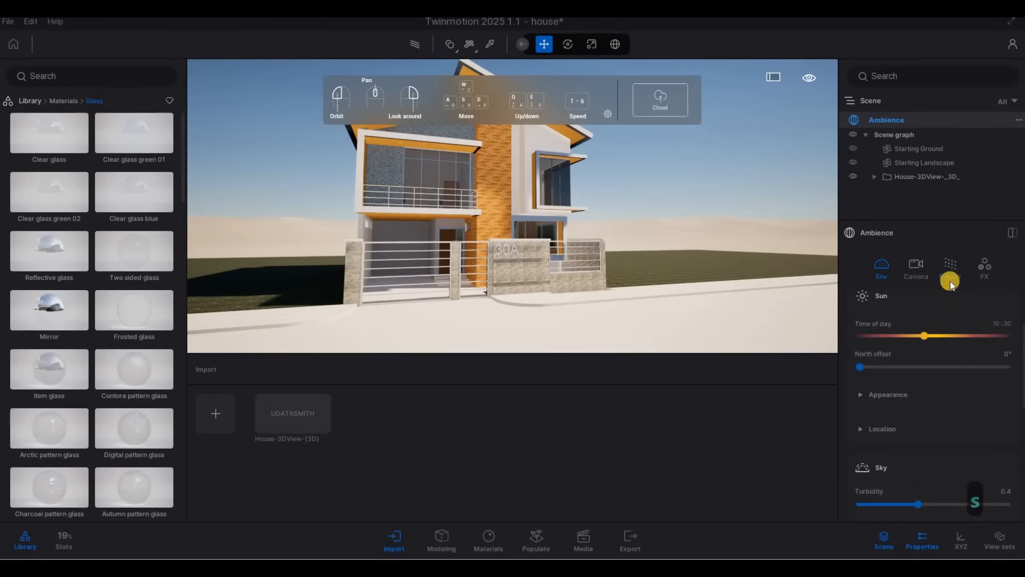
{"action": "left_click", "coordinate": [916, 269]}
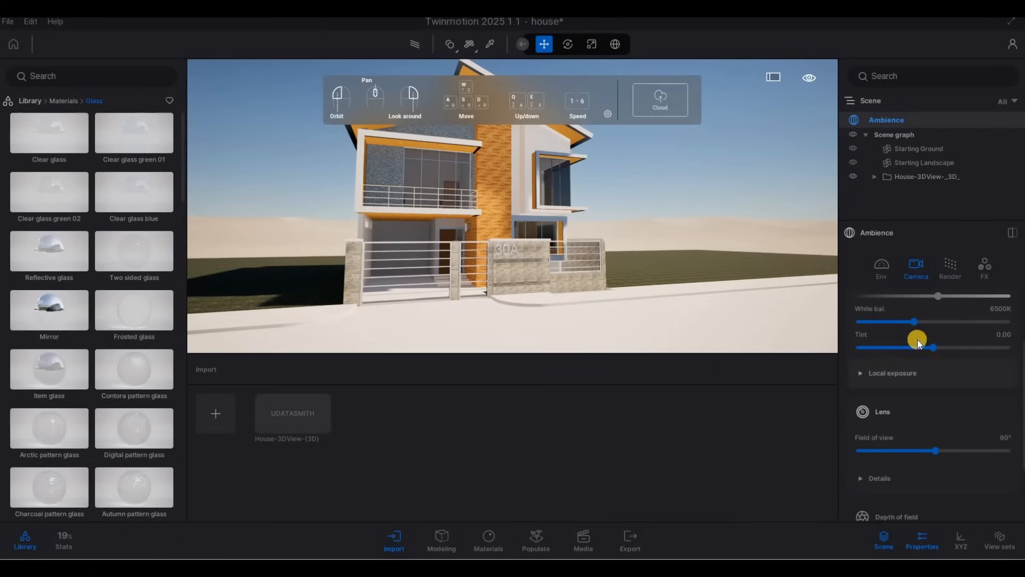
{"action": "scroll", "coordinate": [919, 363], "scroll_direction": "up", "scroll_amount": 1}
{"action": "scroll", "coordinate": [919, 363], "scroll_direction": "down", "scroll_amount": 4}
{"action": "left_click", "coordinate": [892, 379]}
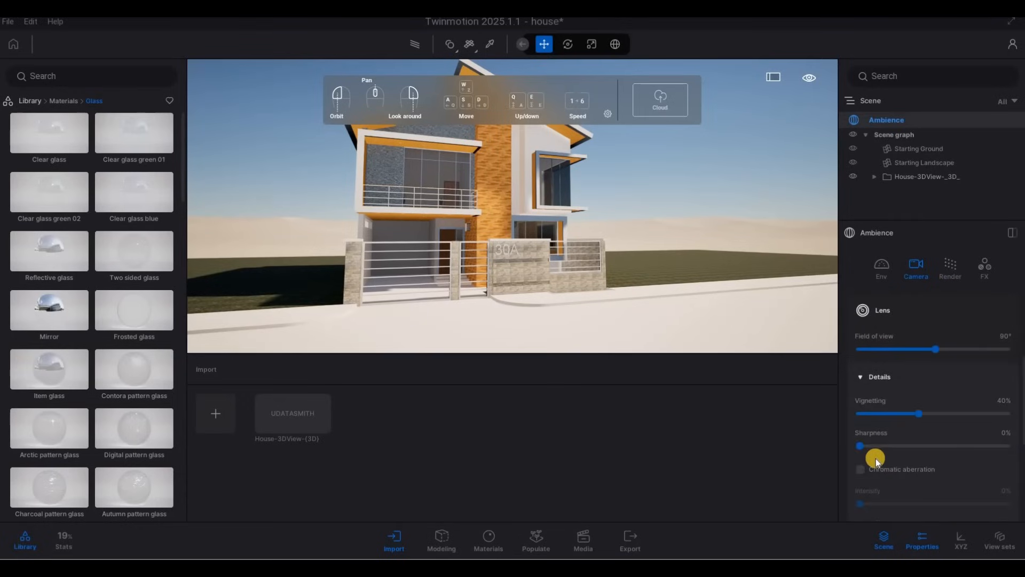
{"action": "scroll", "coordinate": [890, 454], "scroll_direction": "down", "scroll_amount": 1}
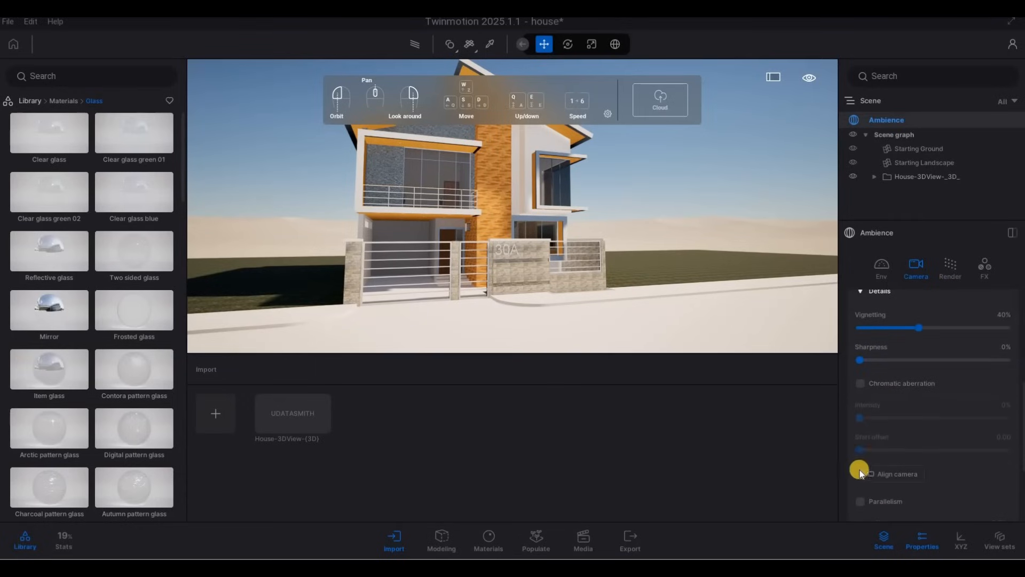
{"action": "scroll", "coordinate": [860, 470], "scroll_direction": "down", "scroll_amount": 2}
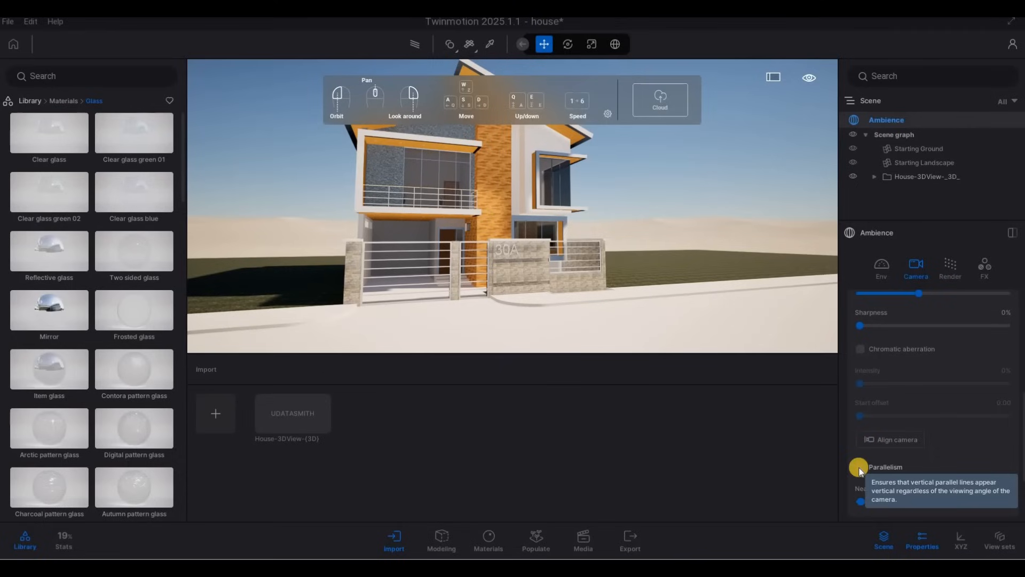
{"action": "left_click", "coordinate": [859, 468]}
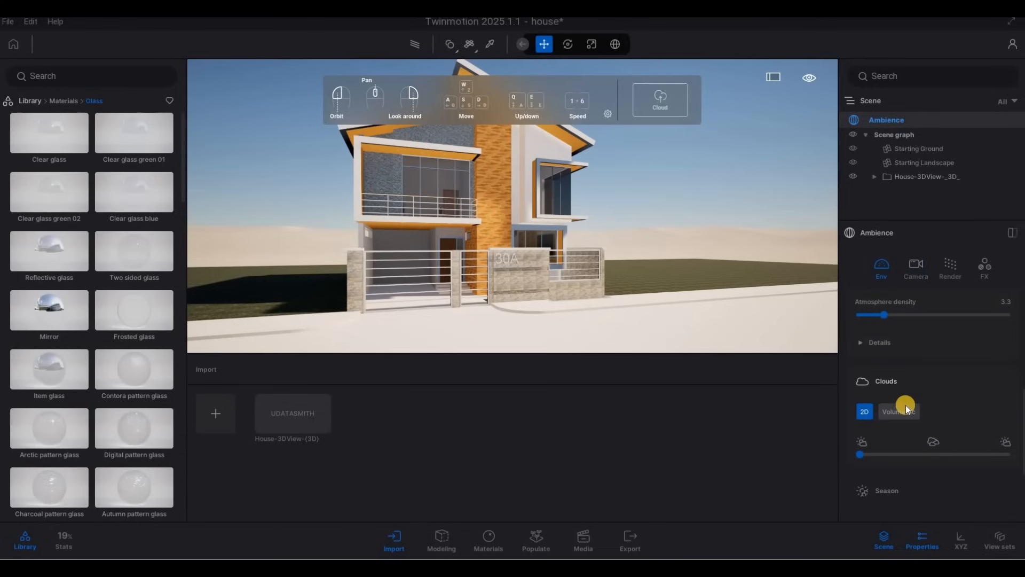
Switch the ambience environment preset from Dynamic sky to HDRI
{"action": "scroll", "coordinate": [906, 403], "scroll_direction": "up", "scroll_amount": 5}
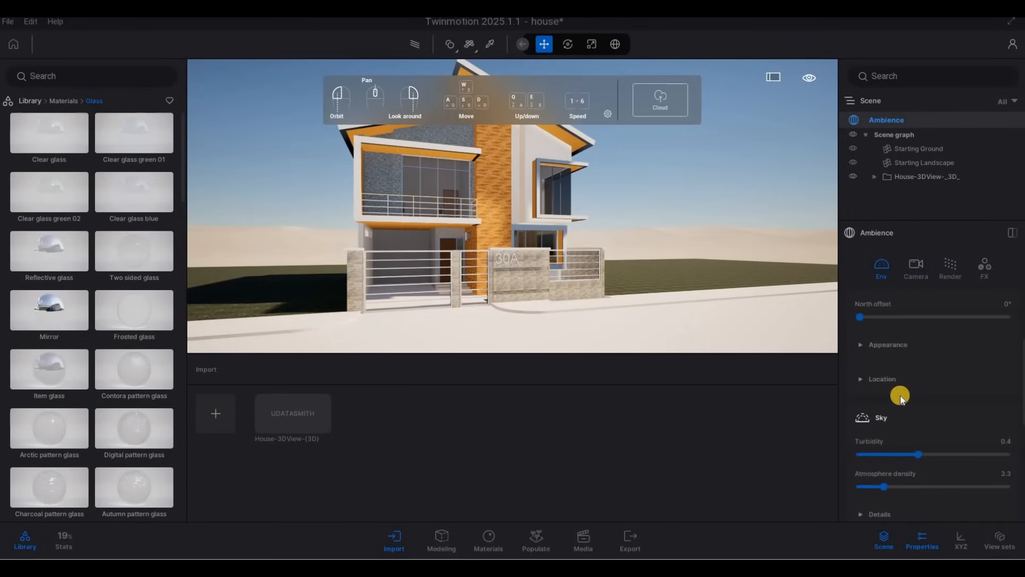
{"action": "scroll", "coordinate": [900, 395], "scroll_direction": "up", "scroll_amount": 3}
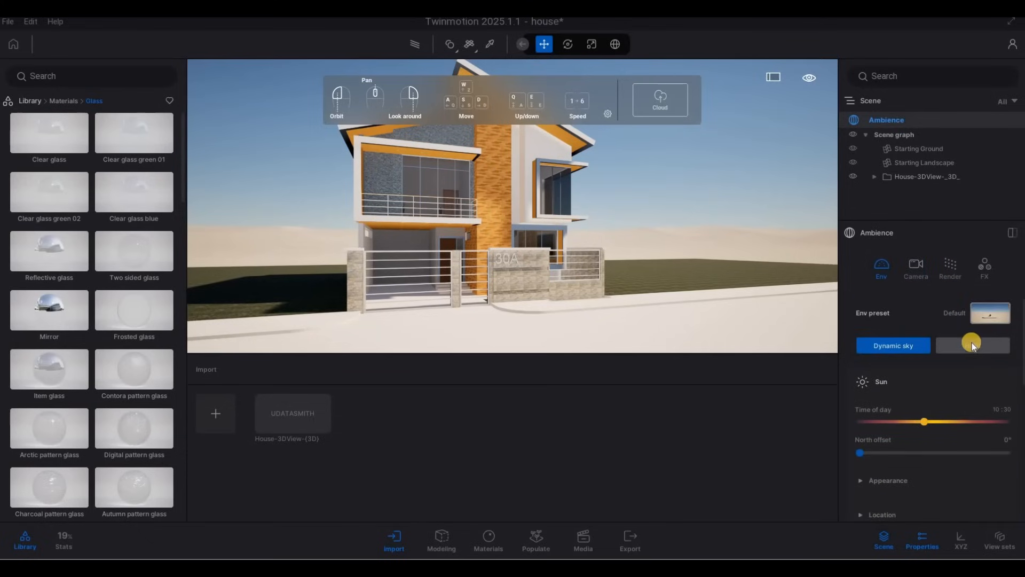
{"action": "left_click", "coordinate": [971, 345]}
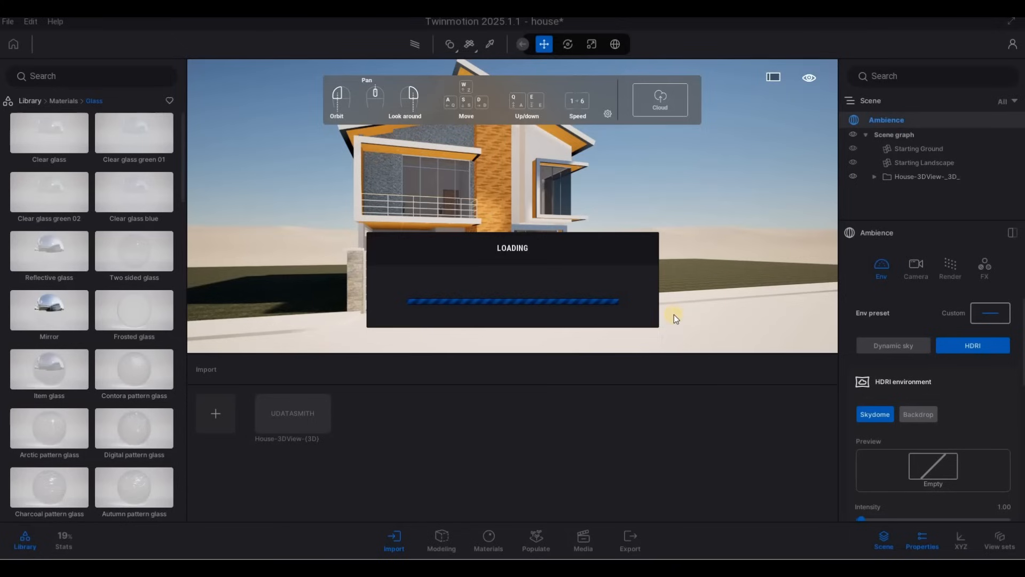
{"action": "key", "text": "F1"}
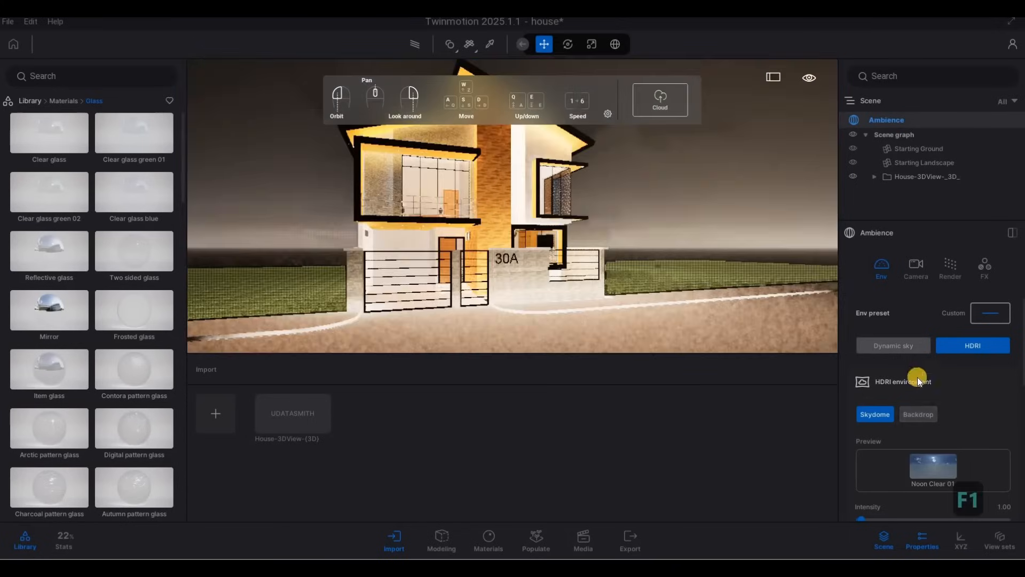
Switch the HDRI environment from Skydome to Backdrop mode
{"action": "left_click", "coordinate": [913, 414]}
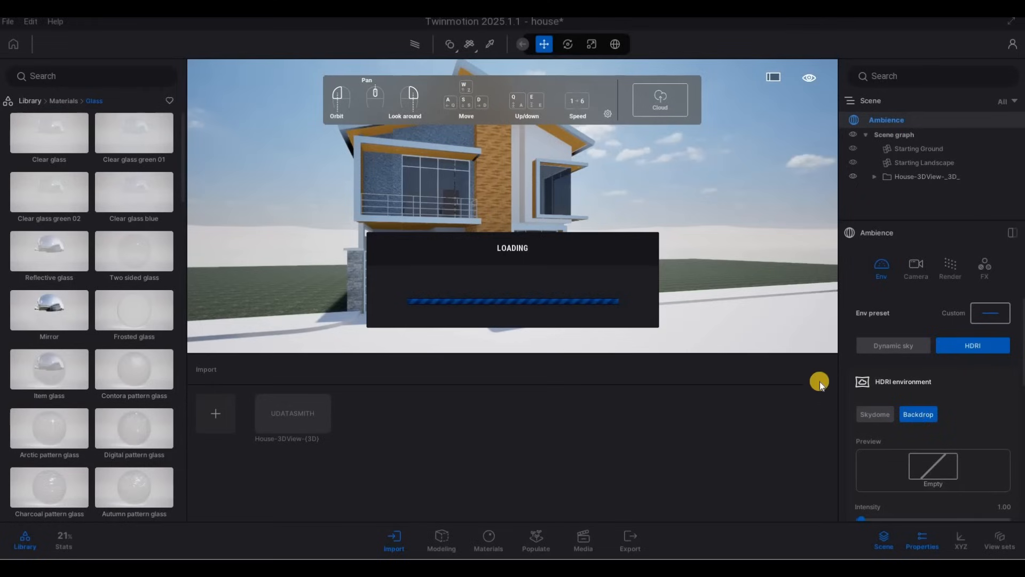
{"action": "scroll", "coordinate": [757, 366], "scroll_direction": "down", "scroll_amount": 1}
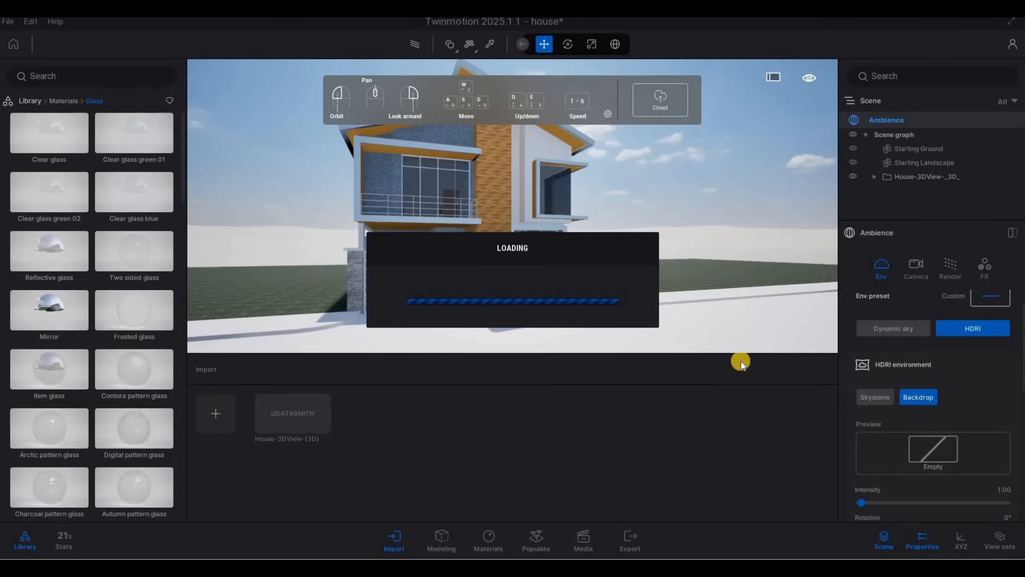
{"action": "key", "text": "F1"}
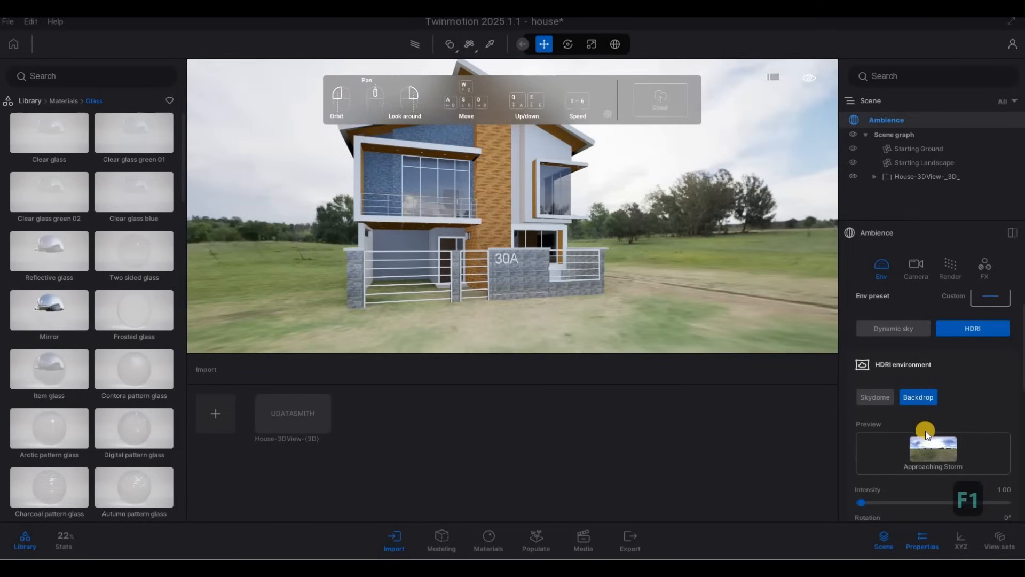
Expand the HDRI details and set the backdrop height offset to -1.2 m
{"action": "scroll", "coordinate": [911, 447], "scroll_direction": "down", "scroll_amount": 2}
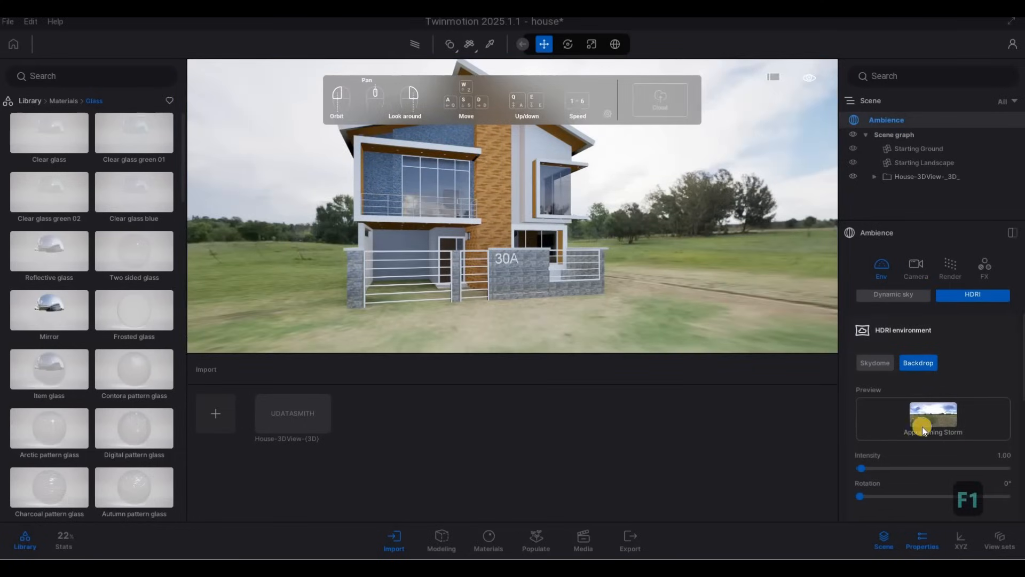
{"action": "scroll", "coordinate": [915, 425], "scroll_direction": "down", "scroll_amount": 3}
{"action": "scroll", "coordinate": [924, 421], "scroll_direction": "down", "scroll_amount": 2}
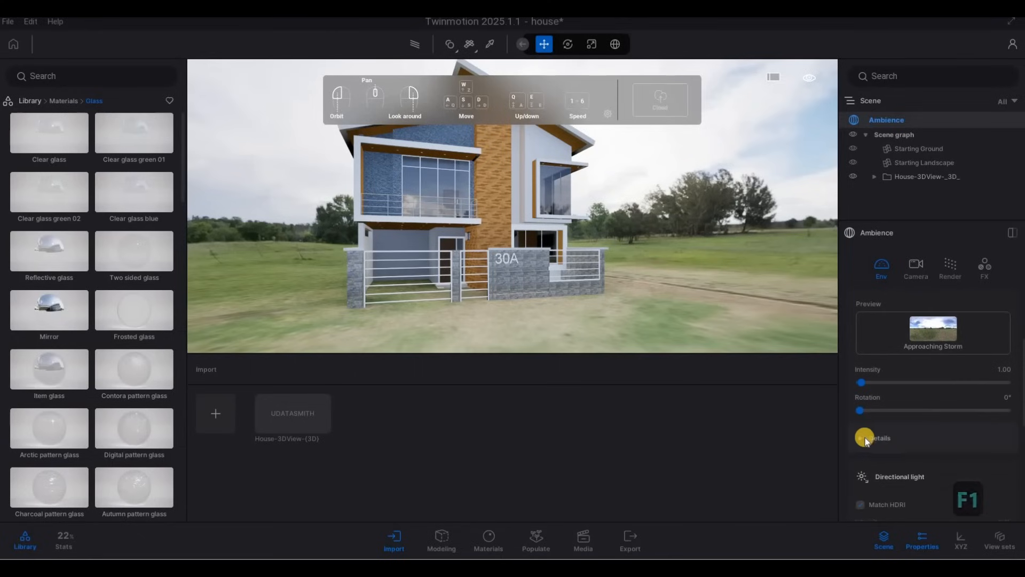
{"action": "left_click", "coordinate": [904, 436]}
{"action": "scroll", "coordinate": [930, 452], "scroll_direction": "down", "scroll_amount": 7}
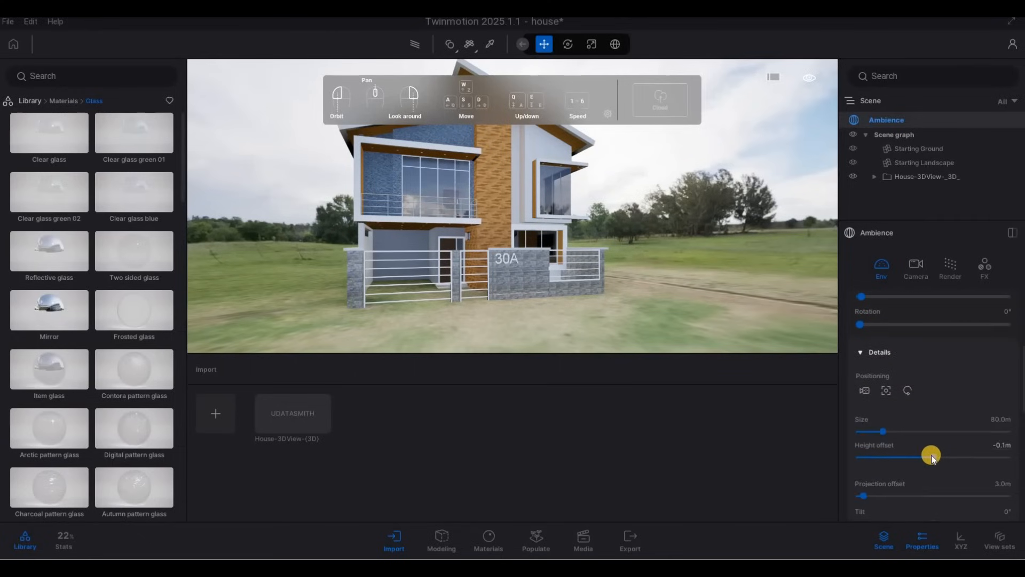
{"action": "left_click_drag", "start_coordinate": [932, 423], "coordinate": [923, 424]}
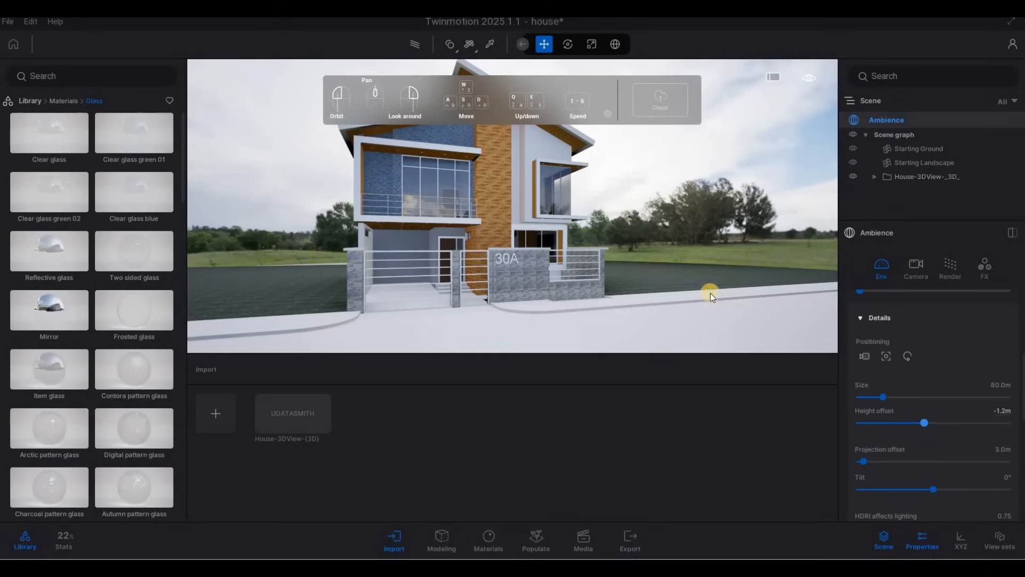
Navigate the camera around the front corner of the house to inspect it with the backdrop
{"action": "key", "text": "a"}
{"action": "key", "text": "w"}
{"action": "key", "text": "q"}
{"action": "key", "text": "d"}
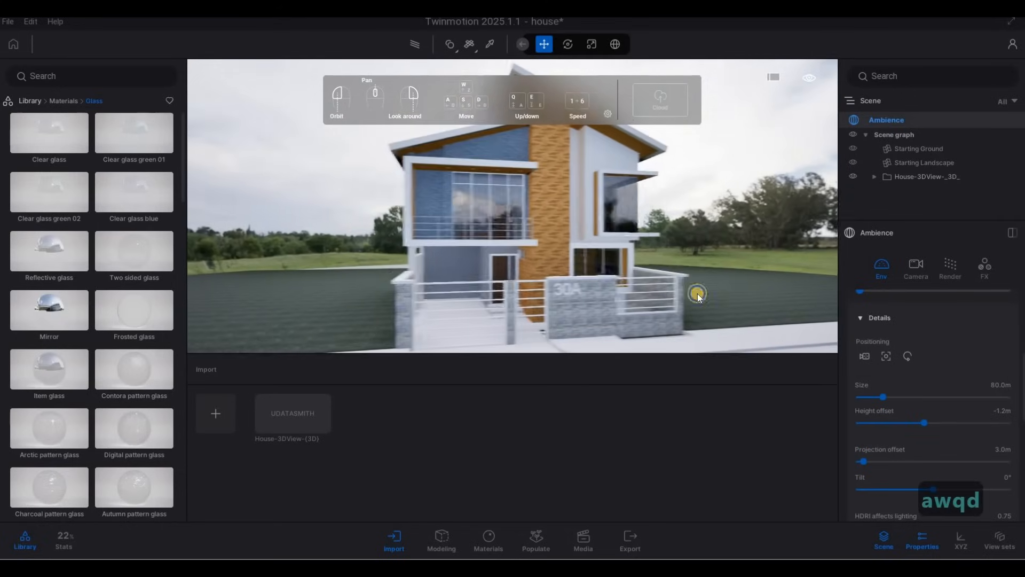
{"action": "key", "text": "w"}
{"action": "key", "text": "Escape"}
{"action": "key", "text": "Escape"}
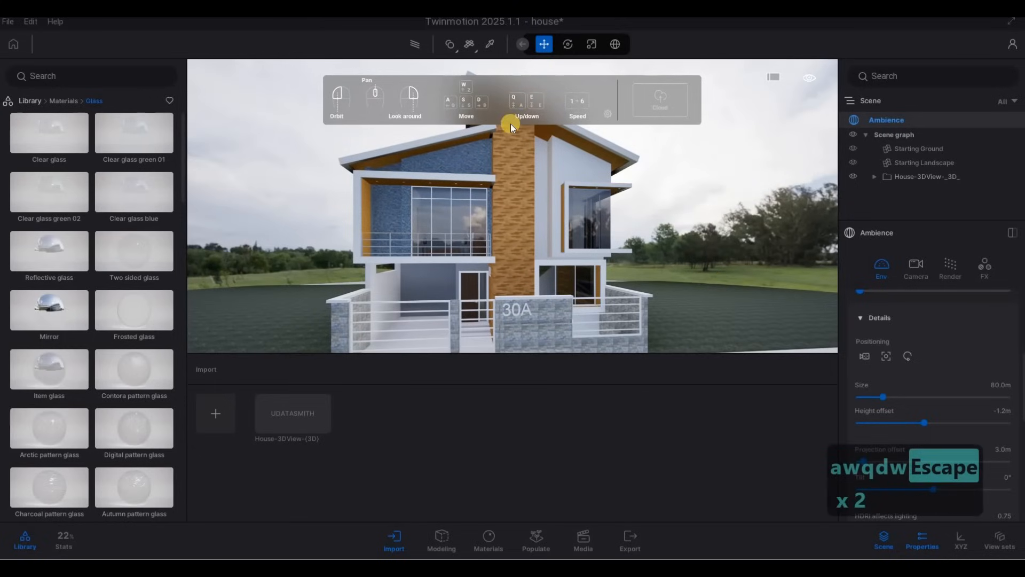
{"action": "left_click", "coordinate": [607, 114]}
{"action": "left_click", "coordinate": [497, 373]}
{"action": "key", "text": "s"}
{"action": "key", "text": "a"}
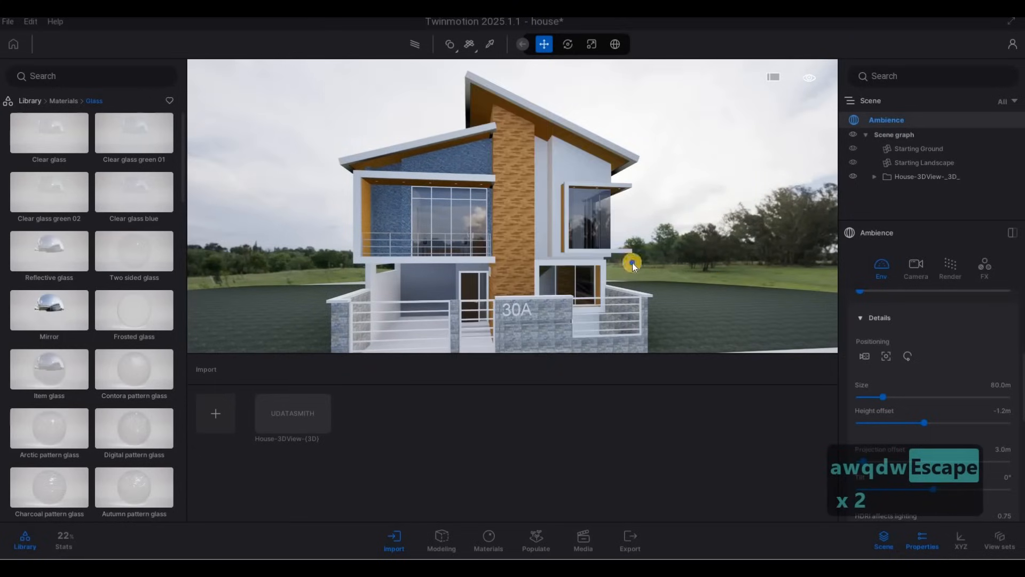
{"action": "key", "text": "w"}
{"action": "key", "text": "d"}
{"action": "key", "text": "d"}
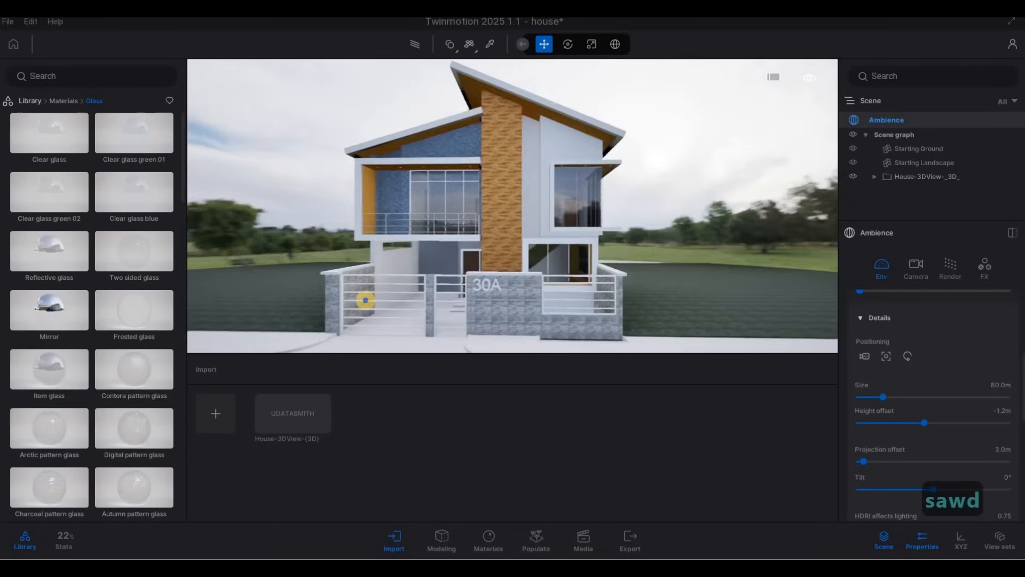
{"action": "key", "text": "w"}
{"action": "key", "text": "e"}
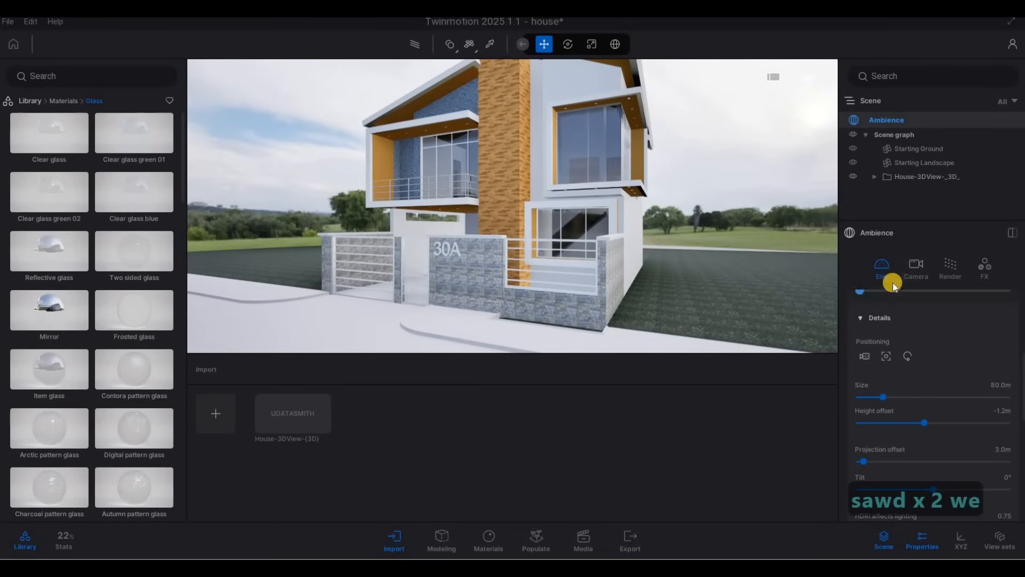
{"action": "scroll", "coordinate": [892, 283], "scroll_direction": "up", "scroll_amount": 2}
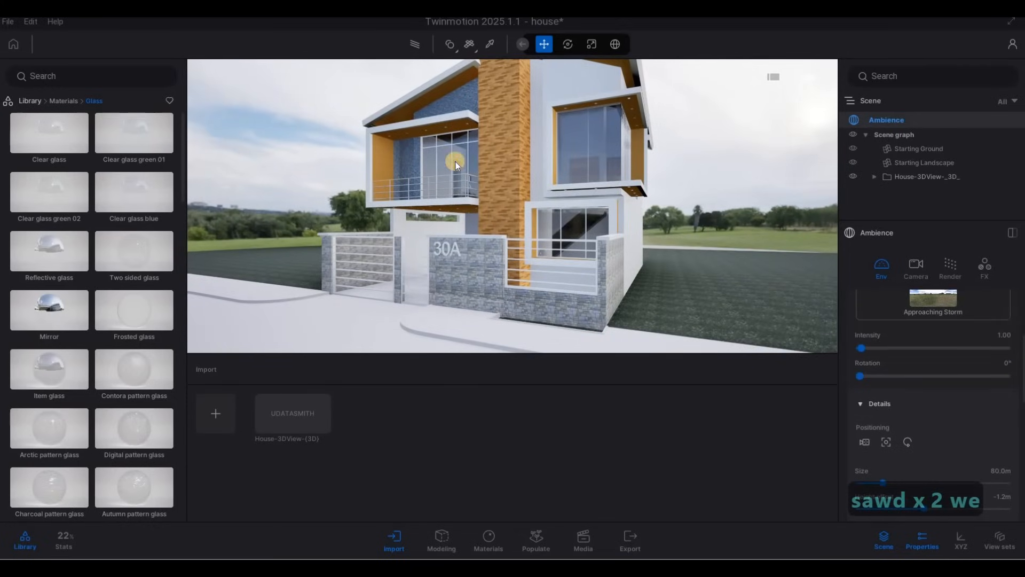
{"action": "key", "text": "w"}
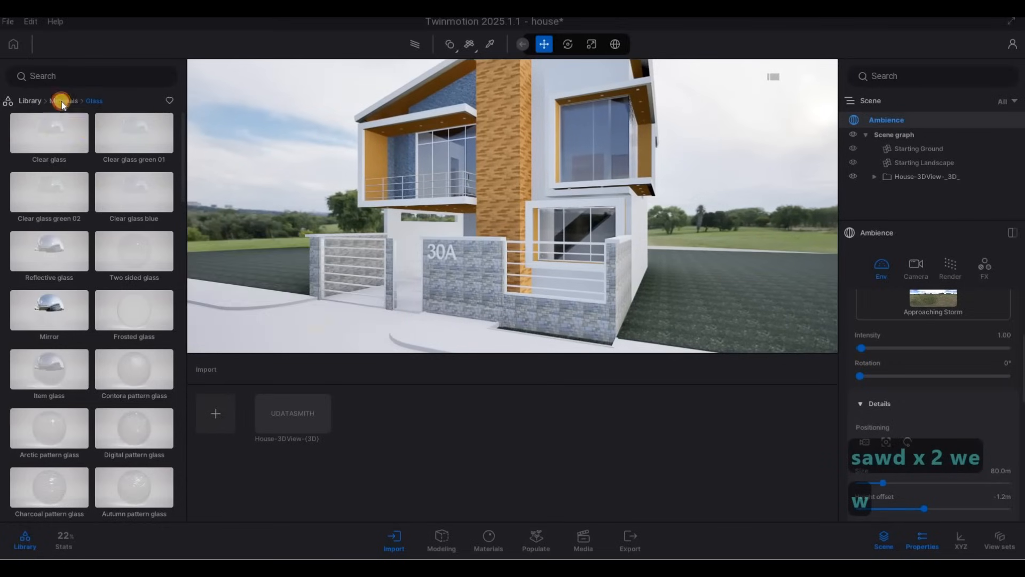
Return to the materials library categories and move the camera closer to the upper facade
{"action": "left_click", "coordinate": [62, 101]}
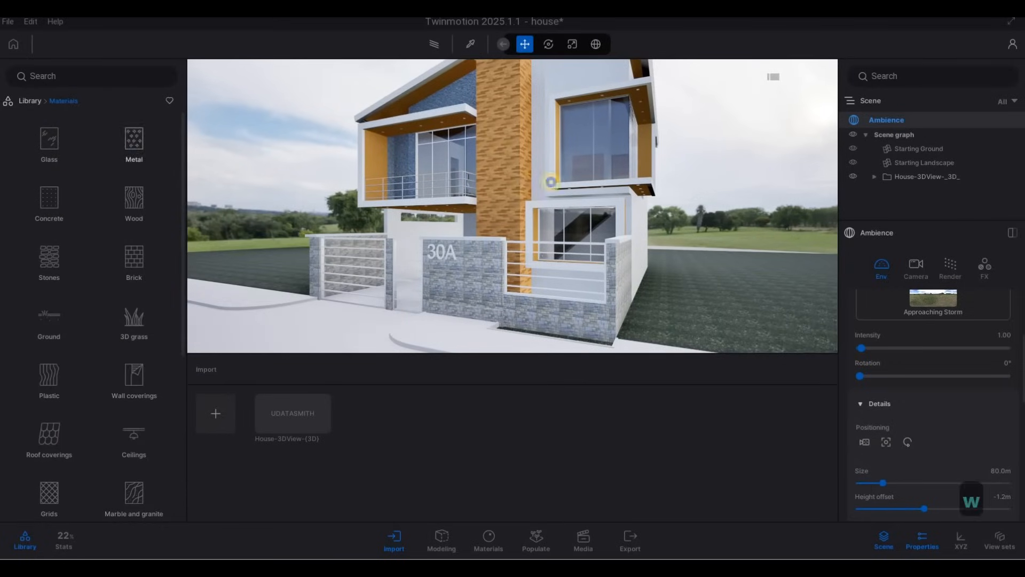
{"action": "key", "text": "w"}
{"action": "key", "text": "w"}
{"action": "key", "text": "q"}
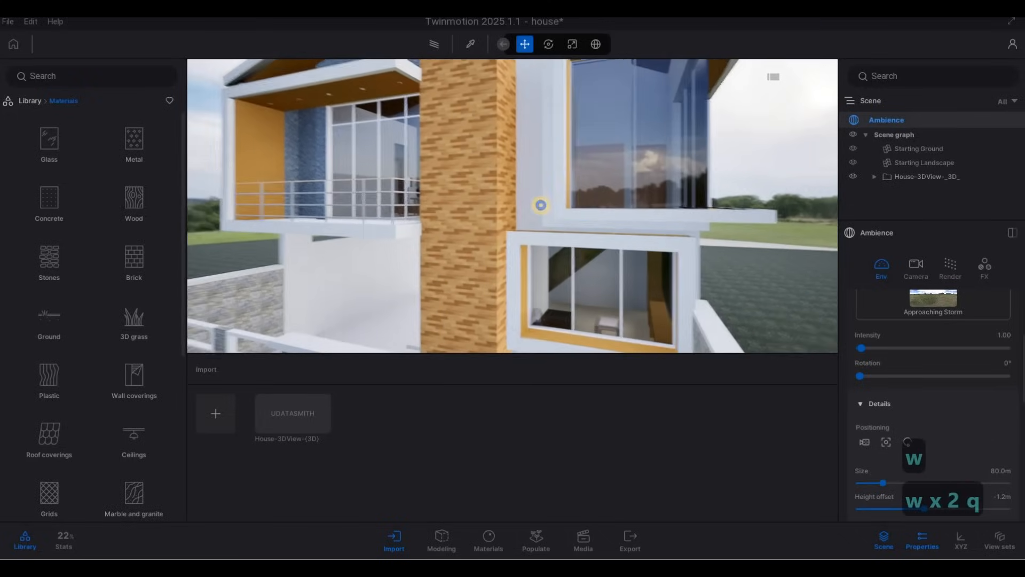
{"action": "key", "text": "a"}
{"action": "key", "text": "s"}
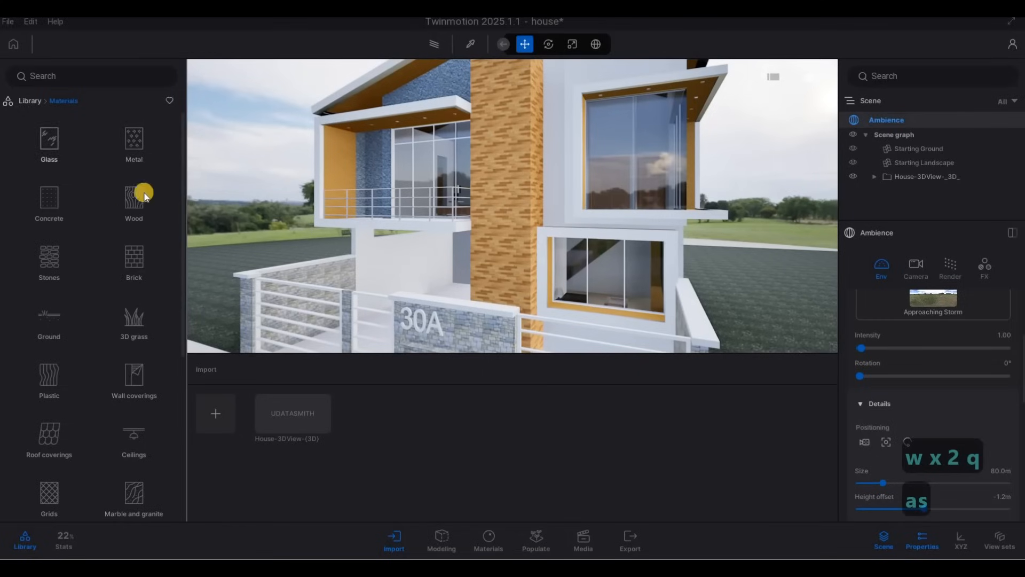
Open the Wood materials category and apply Maple 01 A to the tall orange column on the facade
{"action": "left_click", "coordinate": [169, 206]}
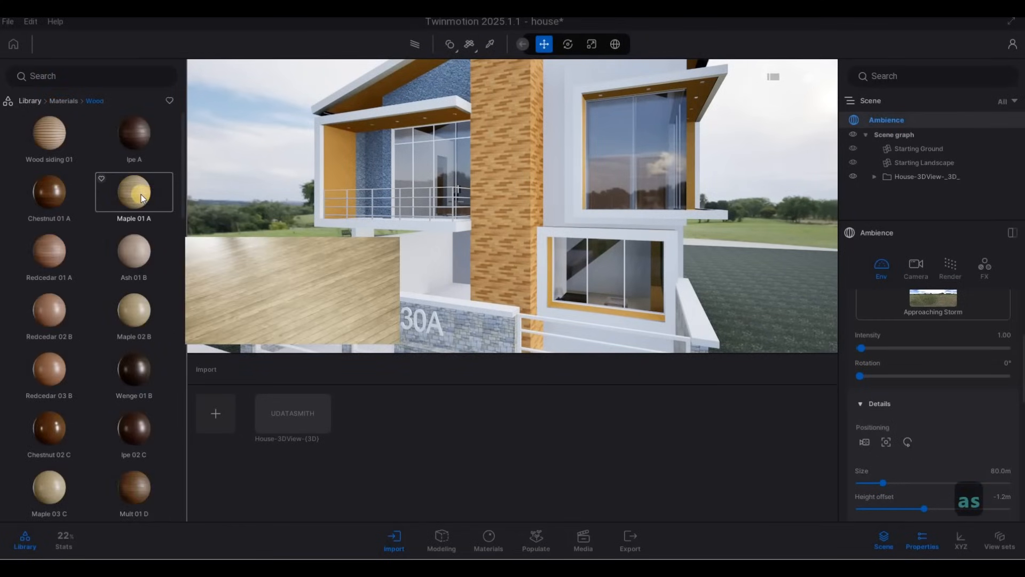
{"action": "left_click_drag", "start_coordinate": [141, 194], "coordinate": [207, 188]}
{"action": "left_click_drag", "start_coordinate": [491, 149], "coordinate": [494, 151]}
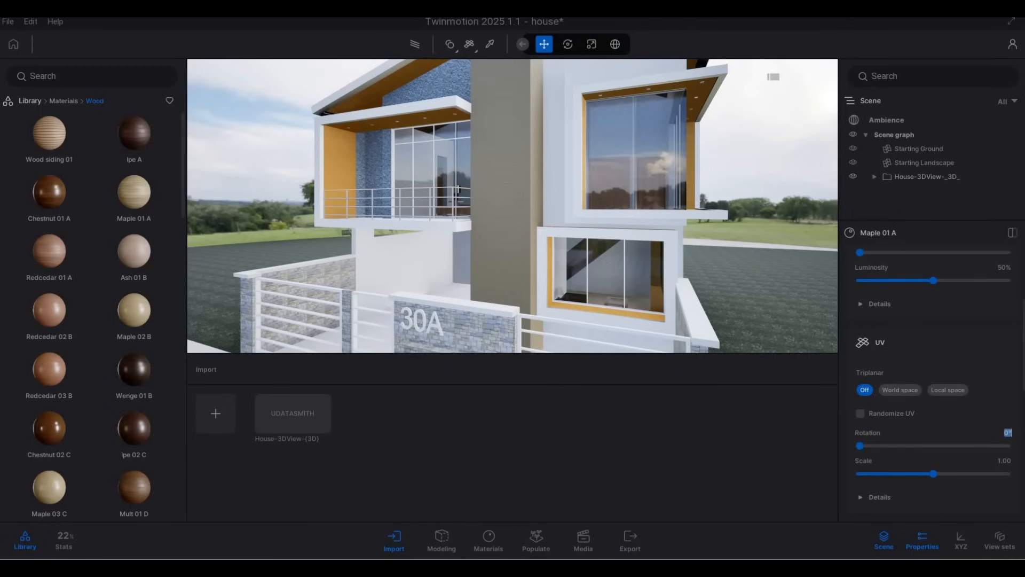
Set the Maple 01 A texture rotation to 90° and its scale to about 4
{"action": "key", "text": "Return"}
{"action": "left_click", "coordinate": [602, 188]}
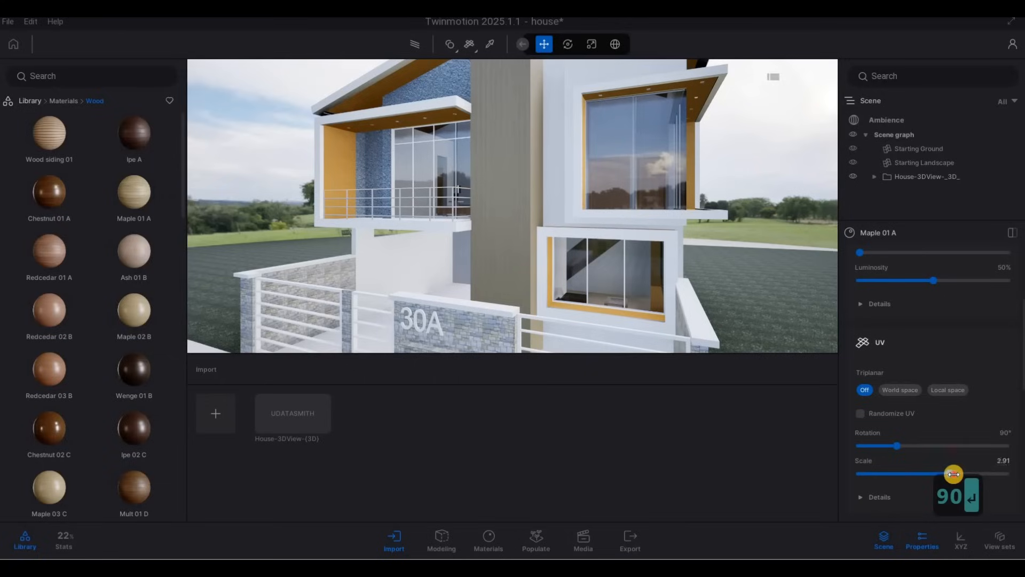
{"action": "left_click_drag", "start_coordinate": [958, 474], "coordinate": [955, 474]}
Fly the camera around the upper facade and roof to inspect the wood column texture
{"action": "left_click", "coordinate": [650, 259]}
{"action": "key", "text": "a"}
{"action": "key", "text": "w"}
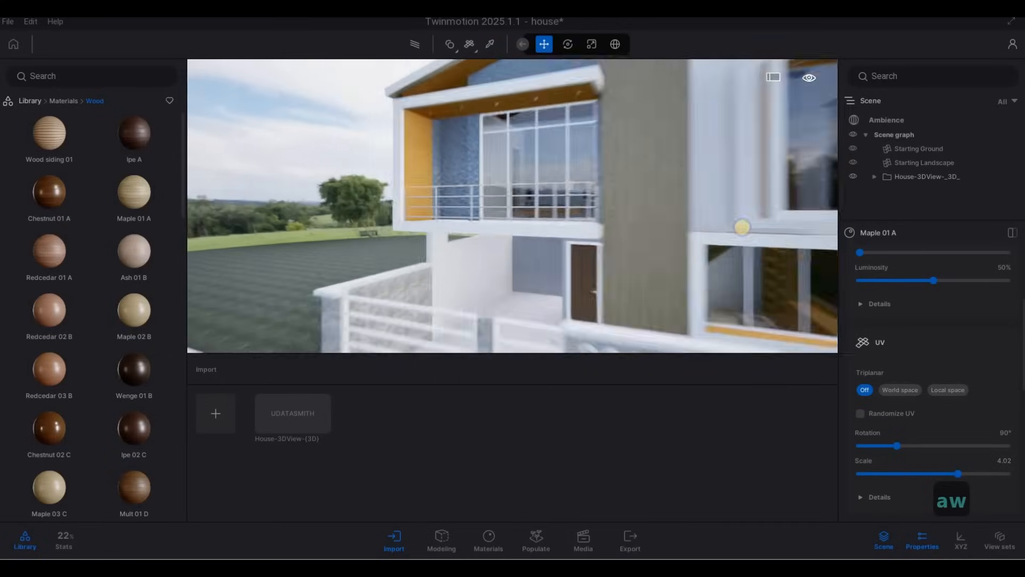
{"action": "key", "text": "q"}
{"action": "key", "text": "a"}
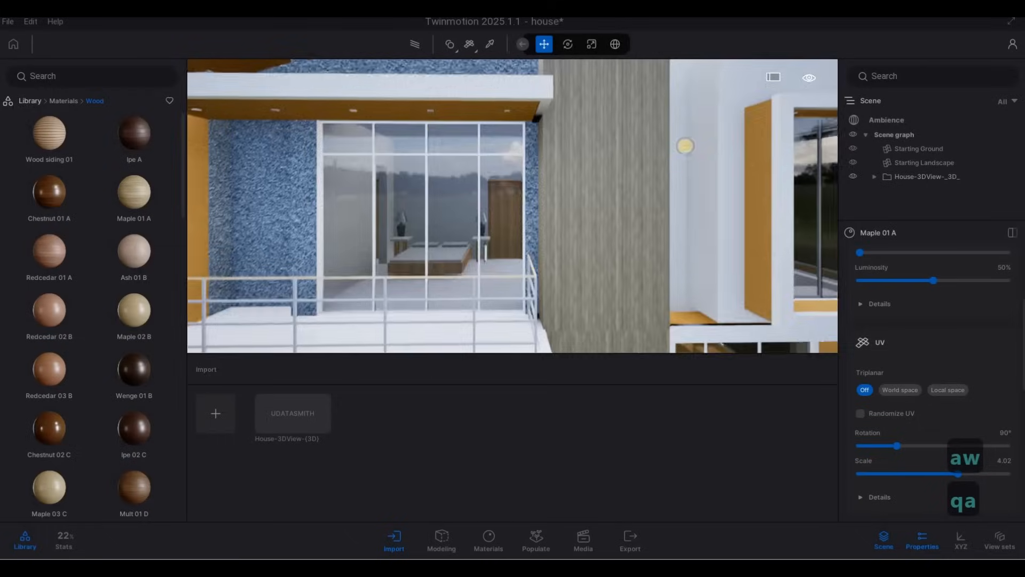
{"action": "key", "text": "w"}
{"action": "key", "text": "w"}
{"action": "key", "text": "q"}
{"action": "key", "text": "q"}
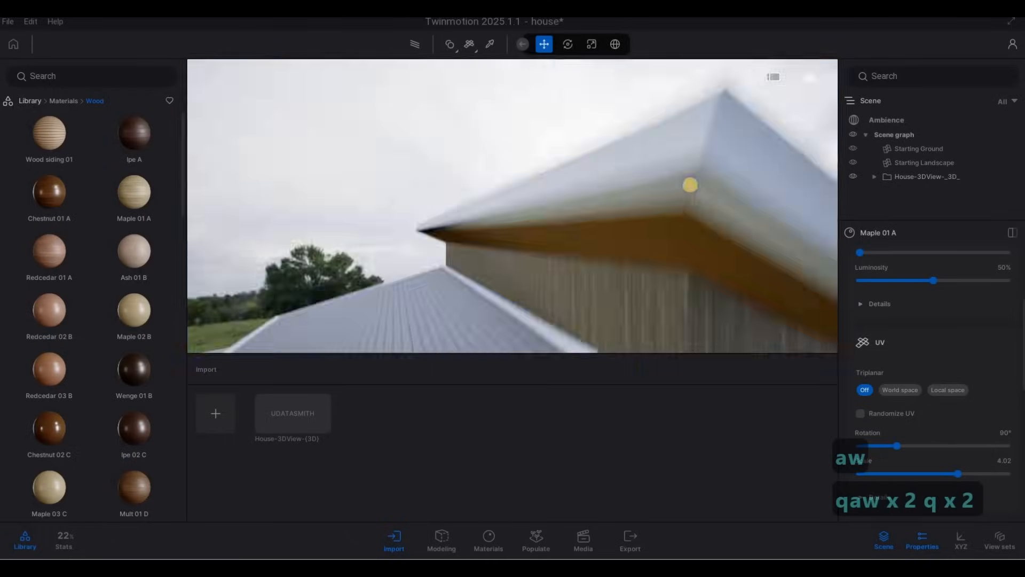
{"action": "key", "text": "d"}
{"action": "key", "text": "e"}
{"action": "key", "text": "d"}
{"action": "key", "text": "s"}
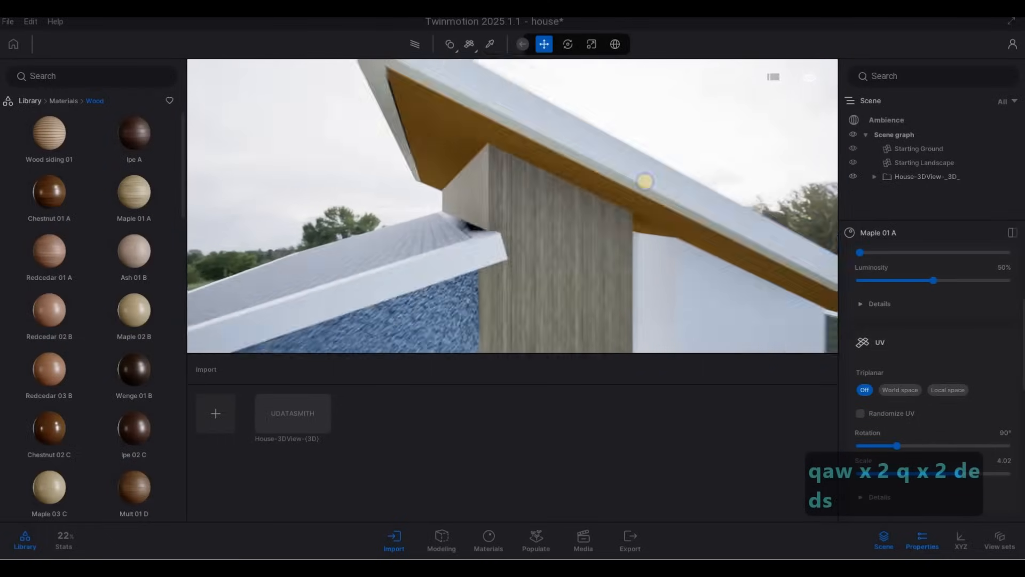
{"action": "key", "text": "e"}
{"action": "key", "text": "w"}
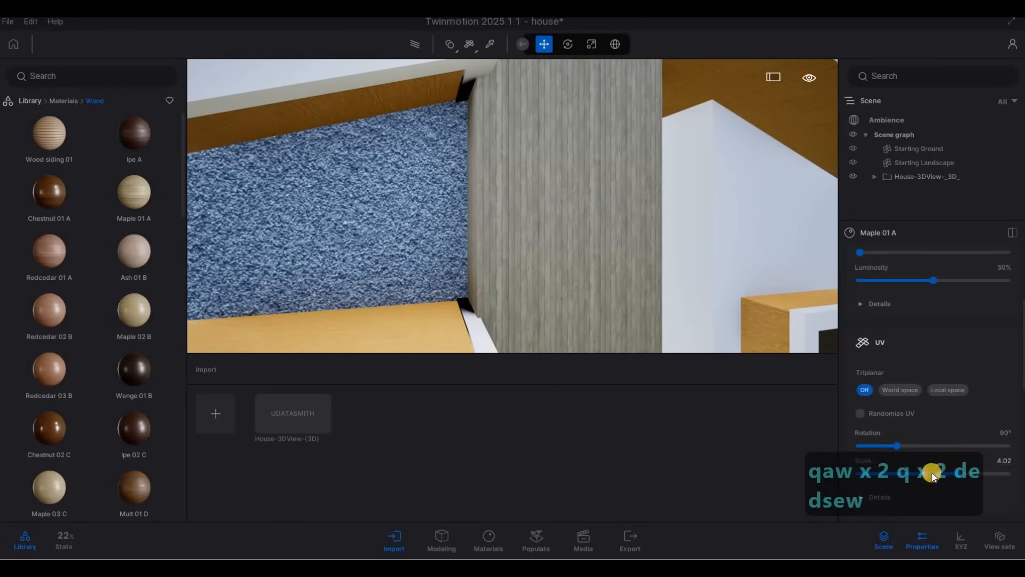
Increase the Maple 01 A texture scale to about 6.1
{"action": "left_click_drag", "start_coordinate": [964, 474], "coordinate": [975, 474]}
{"action": "key", "text": "s"}
{"action": "key", "text": "a"}
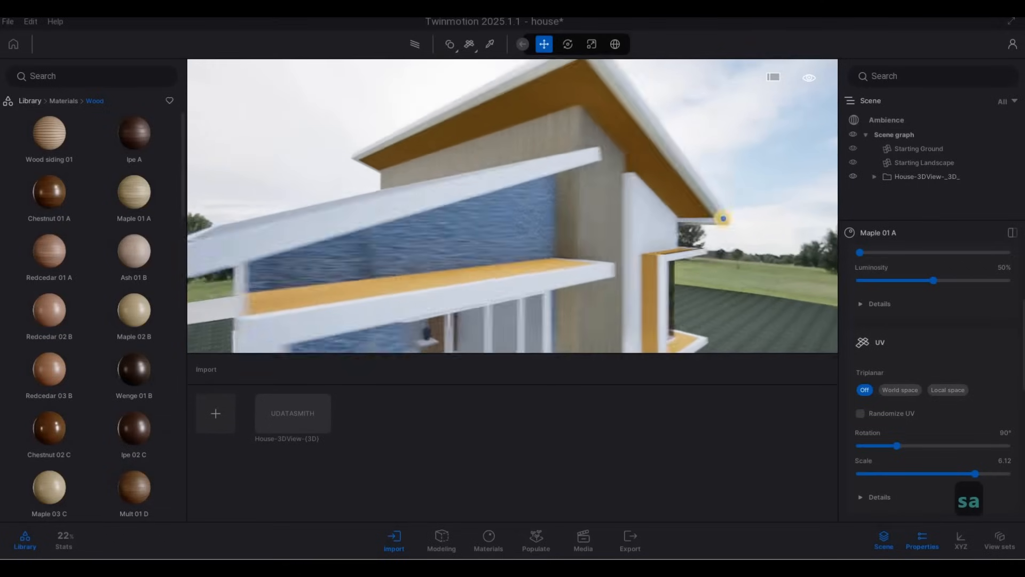
Fly the camera around the entrance and lower facade to inspect the wood column up close
{"action": "key", "text": "d"}
{"action": "key", "text": "e"}
{"action": "key", "text": "e"}
{"action": "key", "text": "d"}
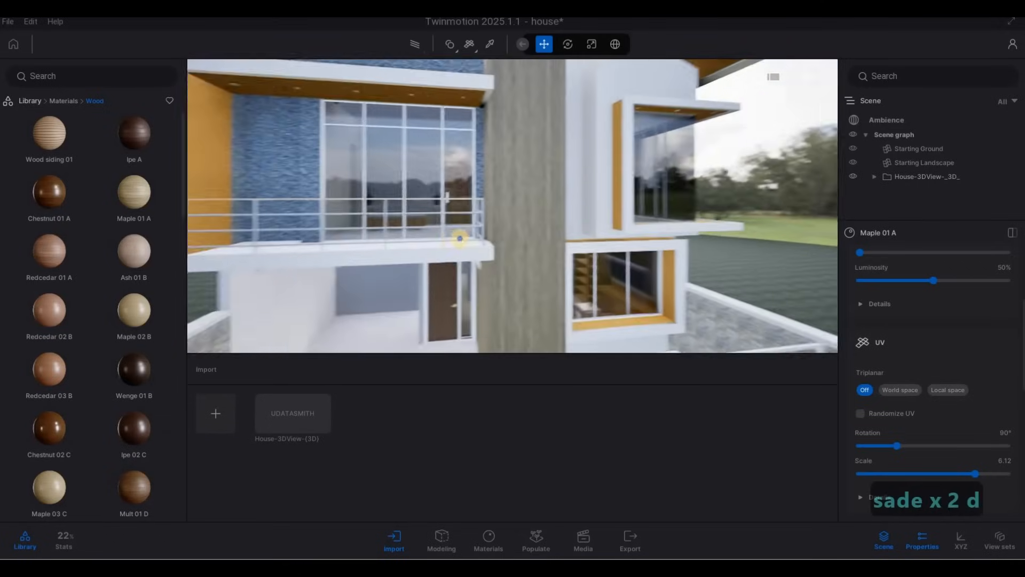
{"action": "key", "text": "w"}
{"action": "key", "text": "d"}
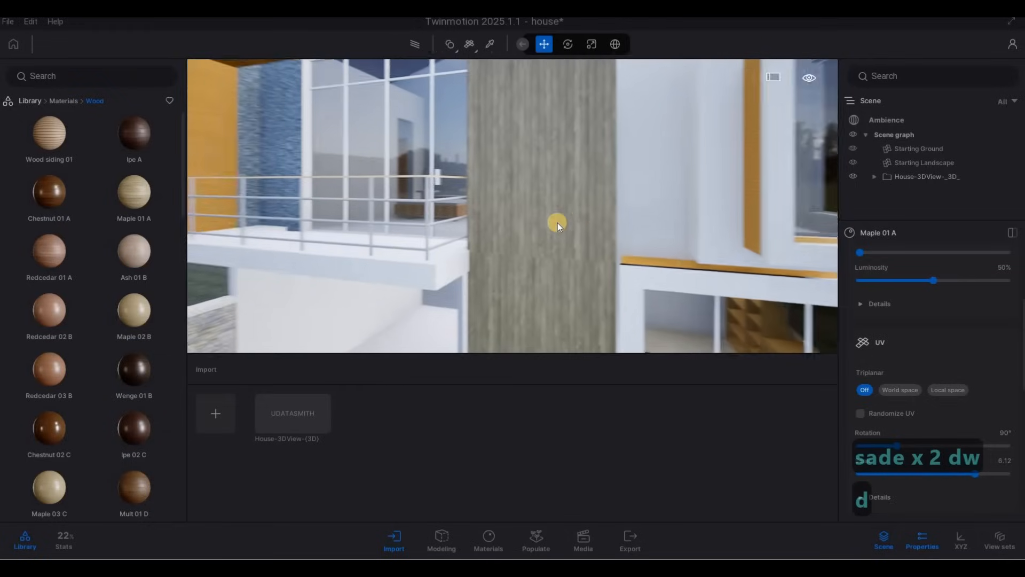
{"action": "key", "text": "d"}
{"action": "key", "text": "w"}
{"action": "key", "text": "e"}
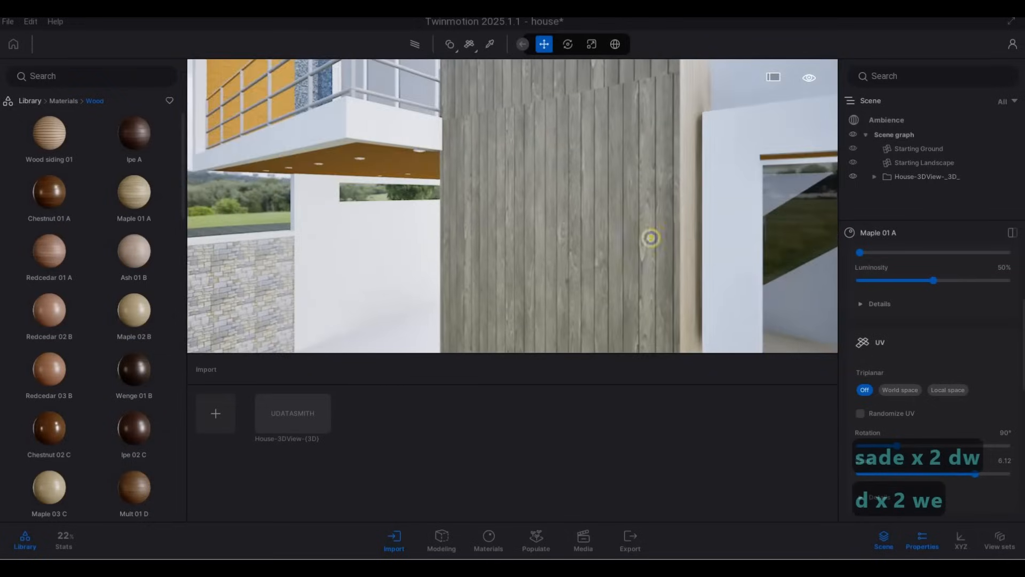
{"action": "key", "text": "s"}
{"action": "key", "text": "a"}
{"action": "key", "text": "w"}
{"action": "key", "text": "a"}
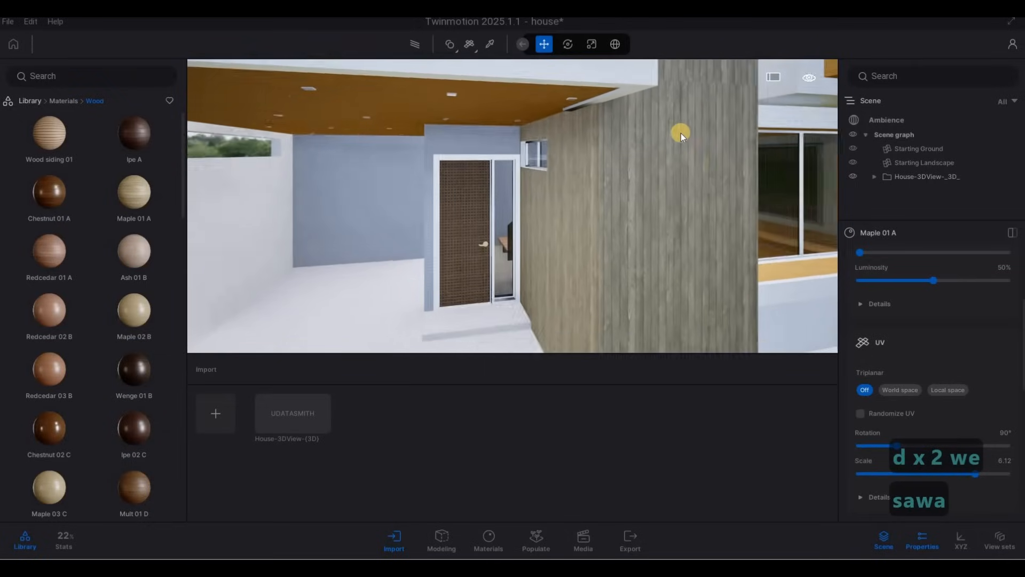
{"action": "key", "text": "w"}
{"action": "key", "text": "q"}
{"action": "key", "text": "d"}
{"action": "key", "text": "e"}
{"action": "key", "text": "q"}
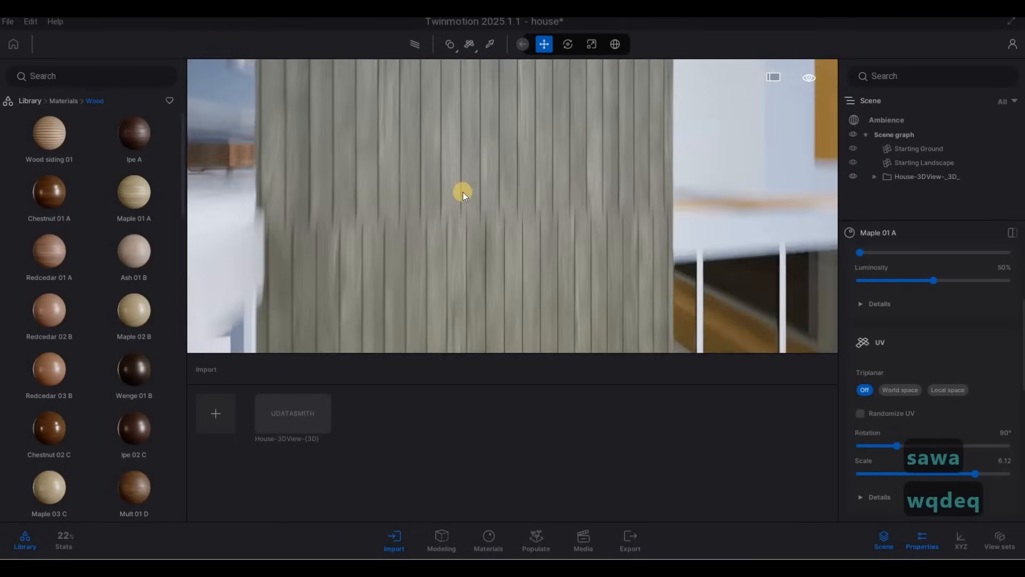
{"action": "key", "text": "e"}
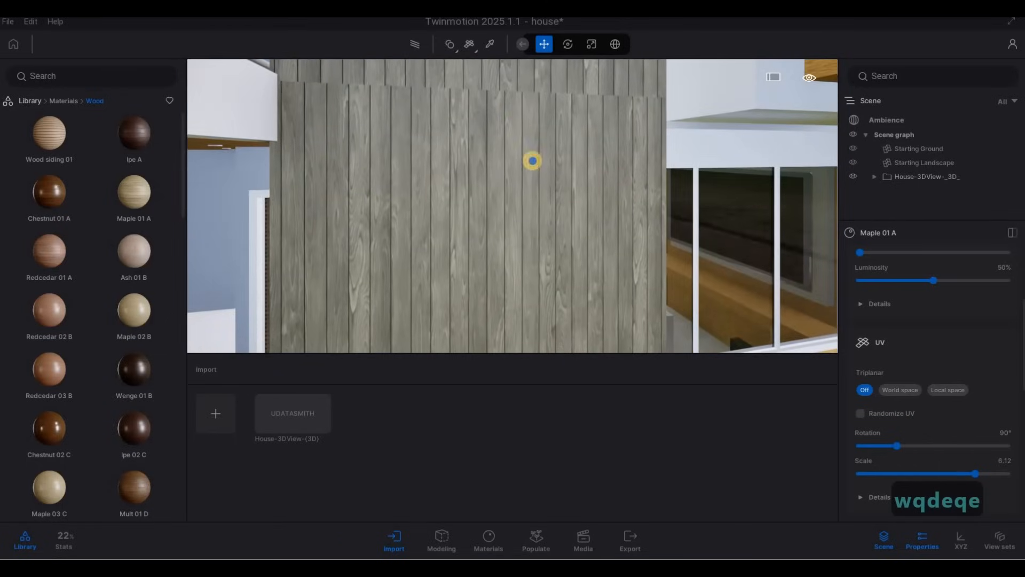
{"action": "key", "text": "s"}
{"action": "key", "text": "a"}
{"action": "key", "text": "e"}
{"action": "key", "text": "s"}
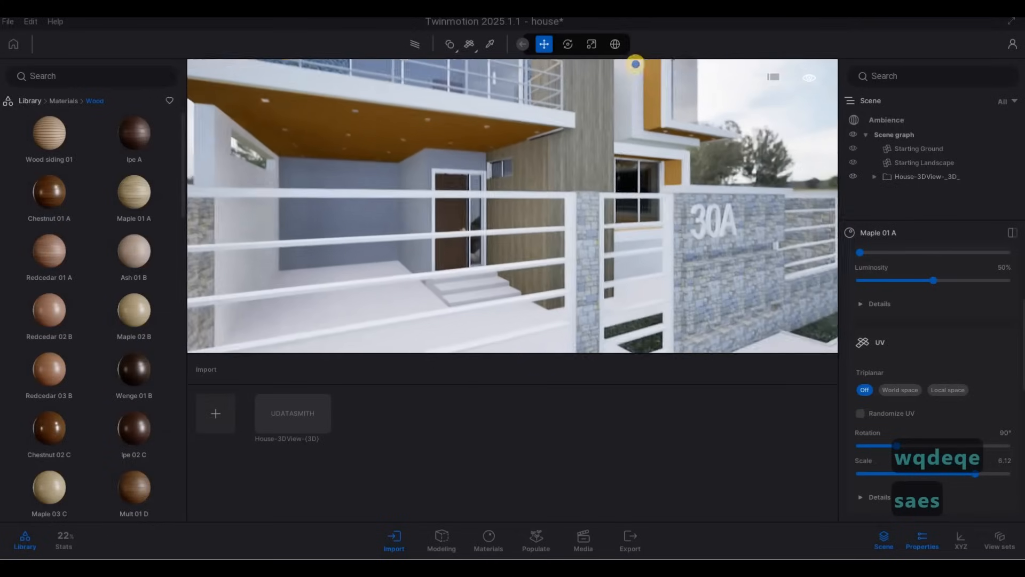
{"action": "key", "text": "s"}
{"action": "key", "text": "a"}
{"action": "key", "text": "e"}
{"action": "key", "text": "s"}
{"action": "key", "text": "w"}
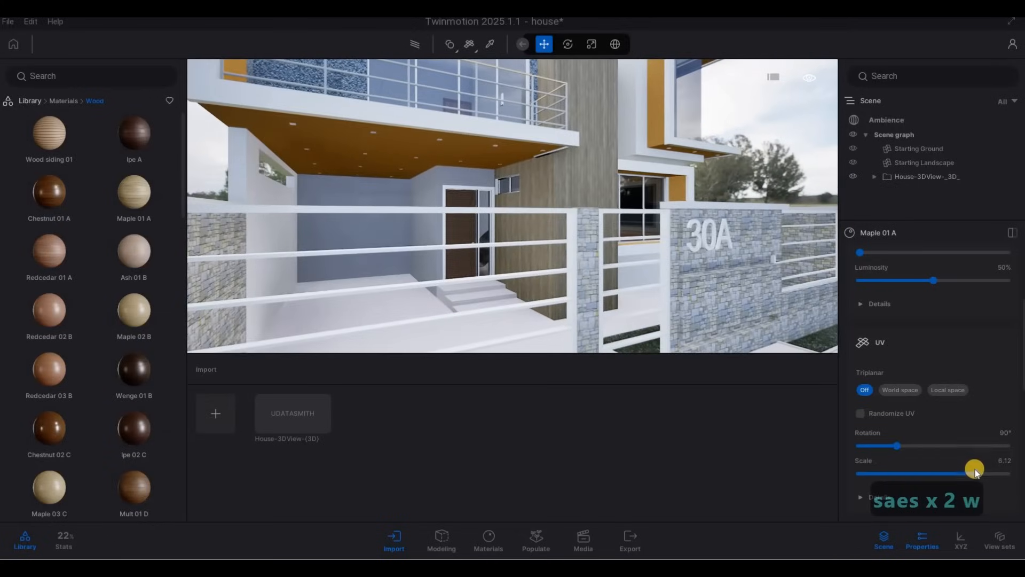
Fine-tune the Maple 01 A texture scale to about 7 while checking the column close up
{"action": "left_click_drag", "start_coordinate": [978, 473], "coordinate": [982, 472]}
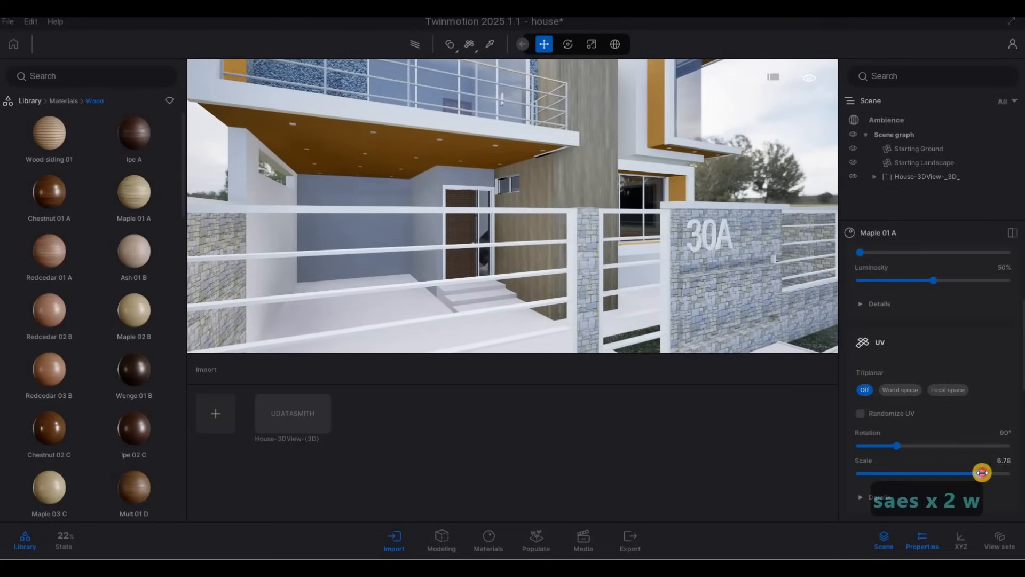
{"action": "key", "text": "w"}
{"action": "key", "text": "d"}
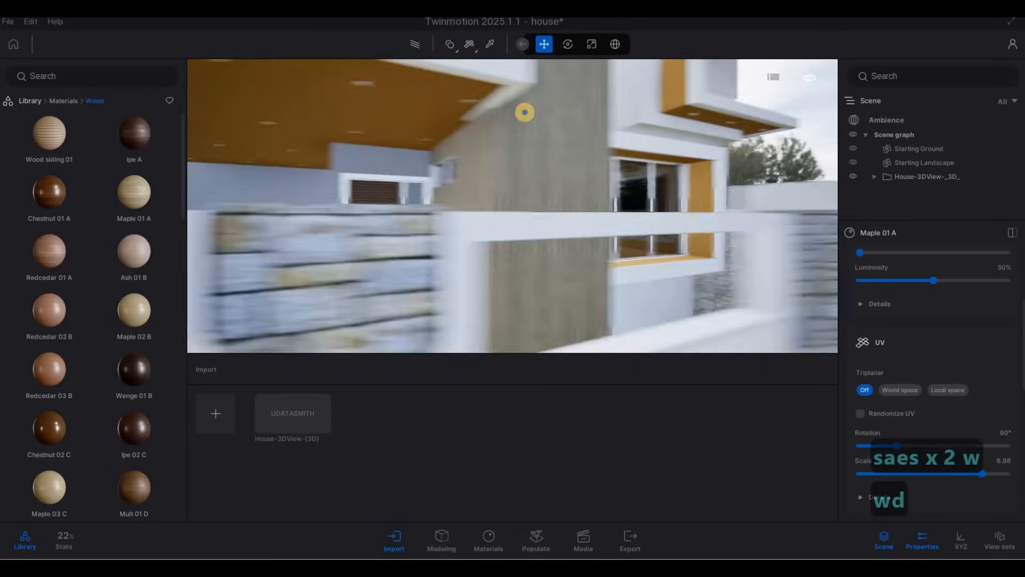
{"action": "key", "text": "w"}
{"action": "key", "text": "q"}
{"action": "key", "text": "w"}
{"action": "key", "text": "d"}
{"action": "key", "text": "w"}
{"action": "key", "text": "q"}
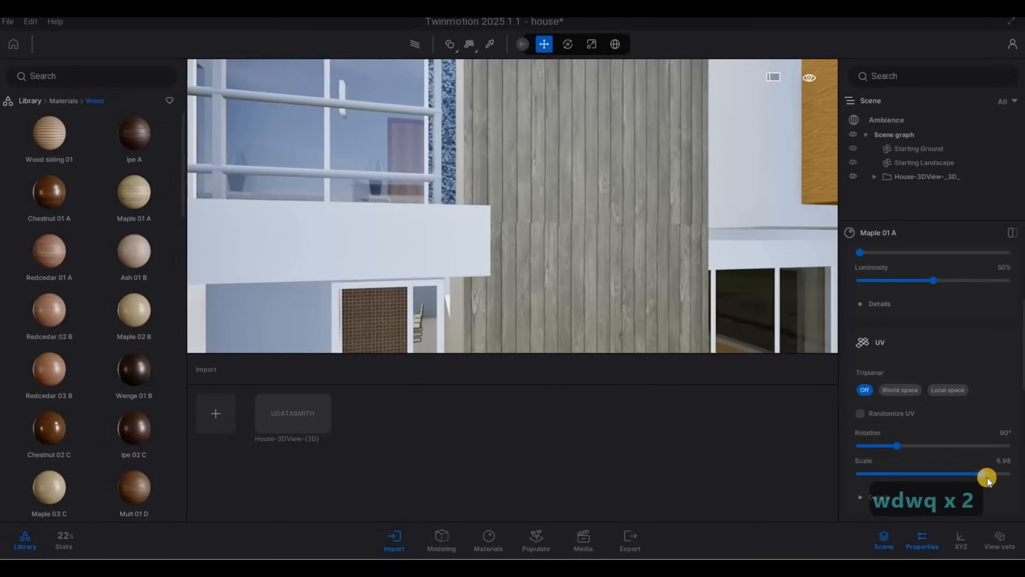
{"action": "left_click_drag", "start_coordinate": [981, 476], "coordinate": [982, 475]}
Move the camera back out to view the upper facade corner with the wood column
{"action": "key", "text": "d"}
{"action": "key", "text": "s"}
{"action": "key", "text": "a"}
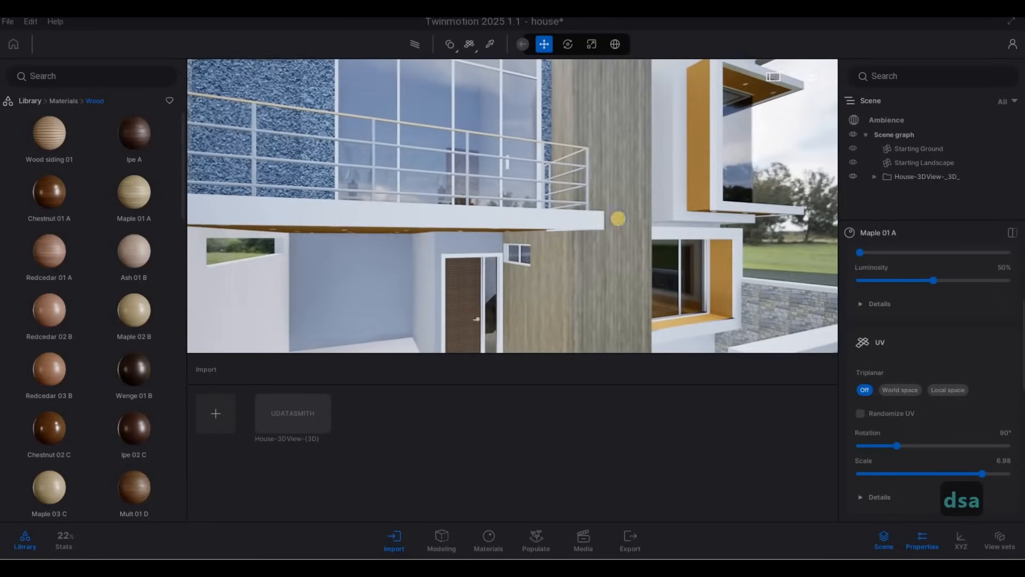
{"action": "key", "text": "e"}
{"action": "key", "text": "s"}
{"action": "key", "text": "w"}
{"action": "key", "text": "d"}
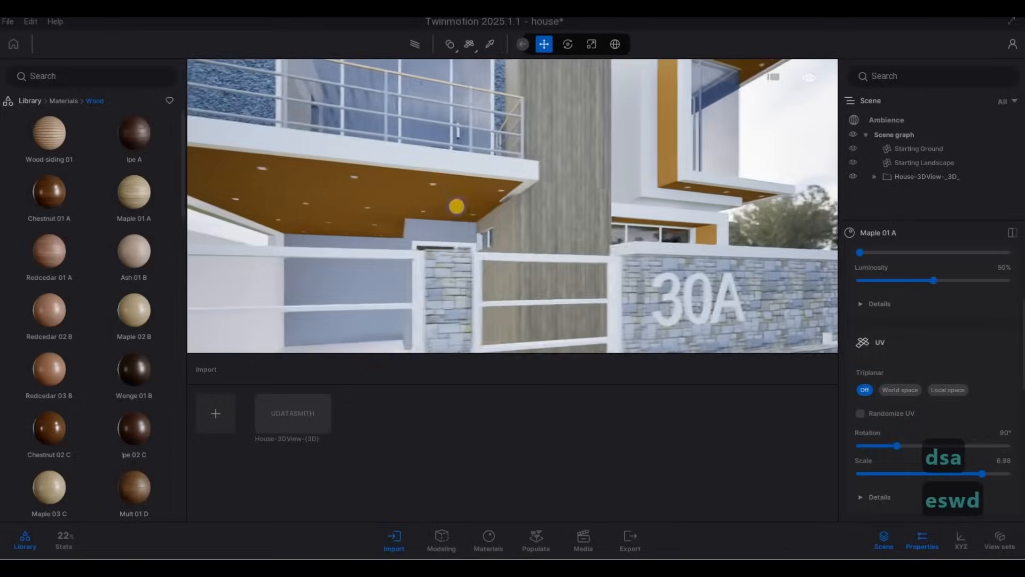
{"action": "key", "text": "d"}
{"action": "key", "text": "w"}
{"action": "key", "text": "q"}
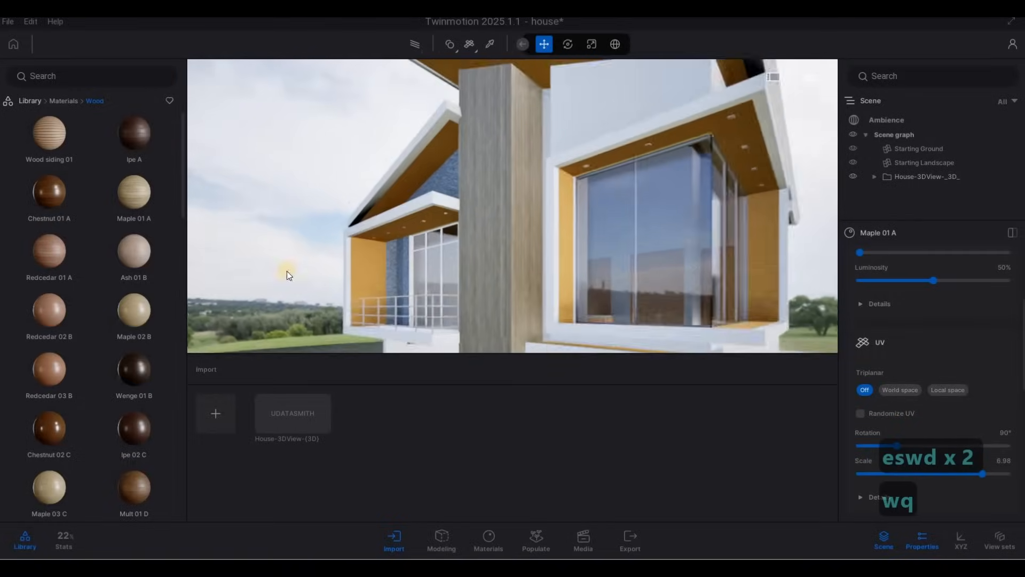
{"action": "key", "text": "w"}
{"action": "key", "text": "w"}
Browse the wood materials, apply Oak 04 G to the orange facade panels and set its scale to 10
{"action": "left_click_drag", "start_coordinate": [121, 270], "coordinate": [393, 255]}
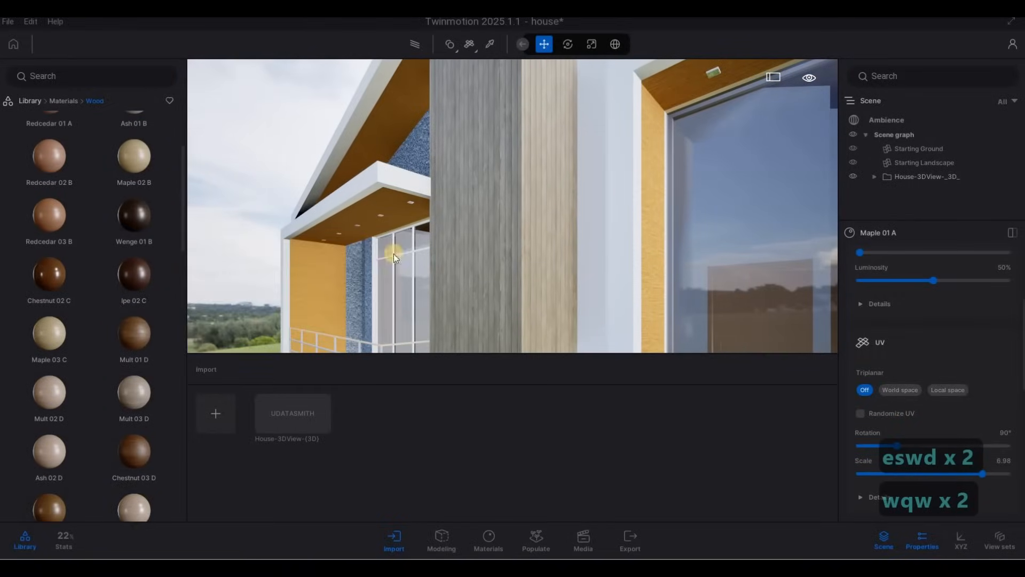
{"action": "scroll", "coordinate": [124, 354], "scroll_direction": "down", "scroll_amount": 10}
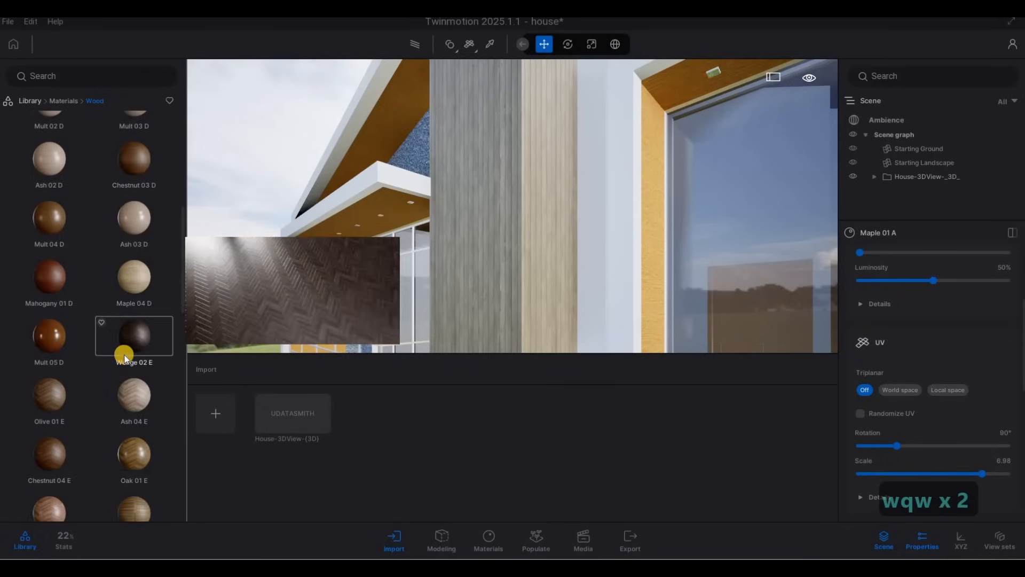
{"action": "scroll", "coordinate": [124, 355], "scroll_direction": "down", "scroll_amount": 10}
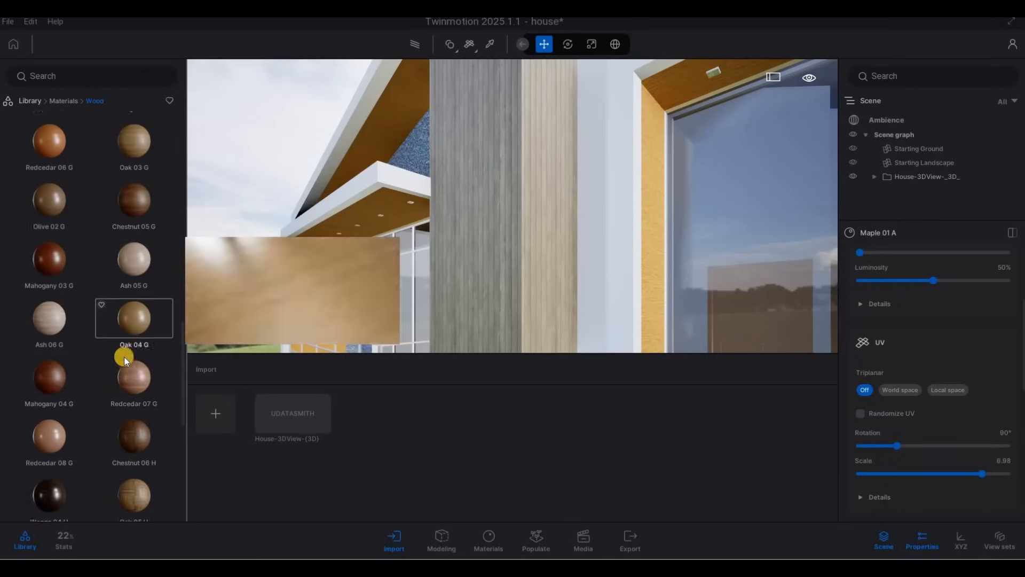
{"action": "scroll", "coordinate": [124, 357], "scroll_direction": "down", "scroll_amount": 5}
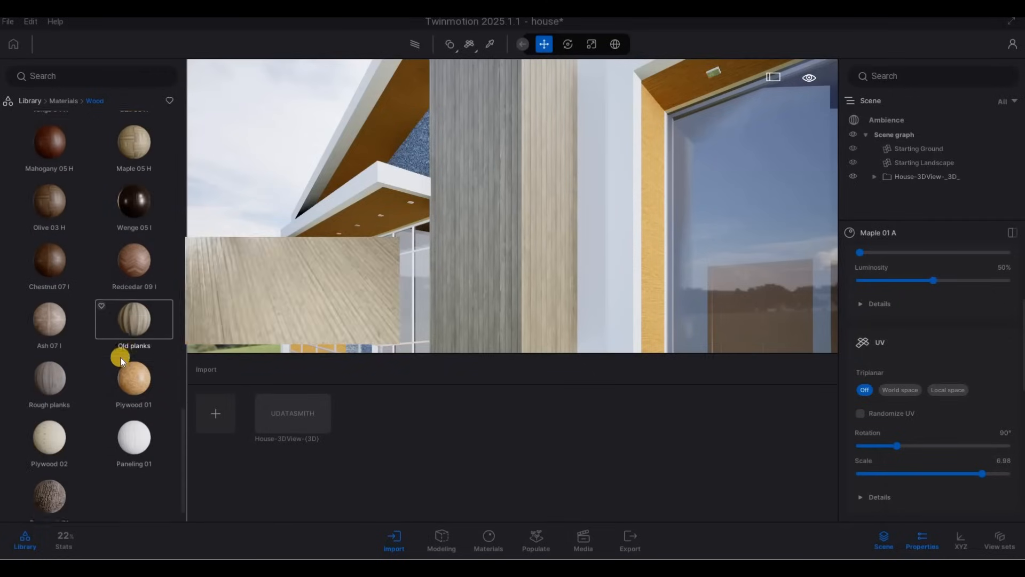
{"action": "scroll", "coordinate": [118, 357], "scroll_direction": "up", "scroll_amount": 6}
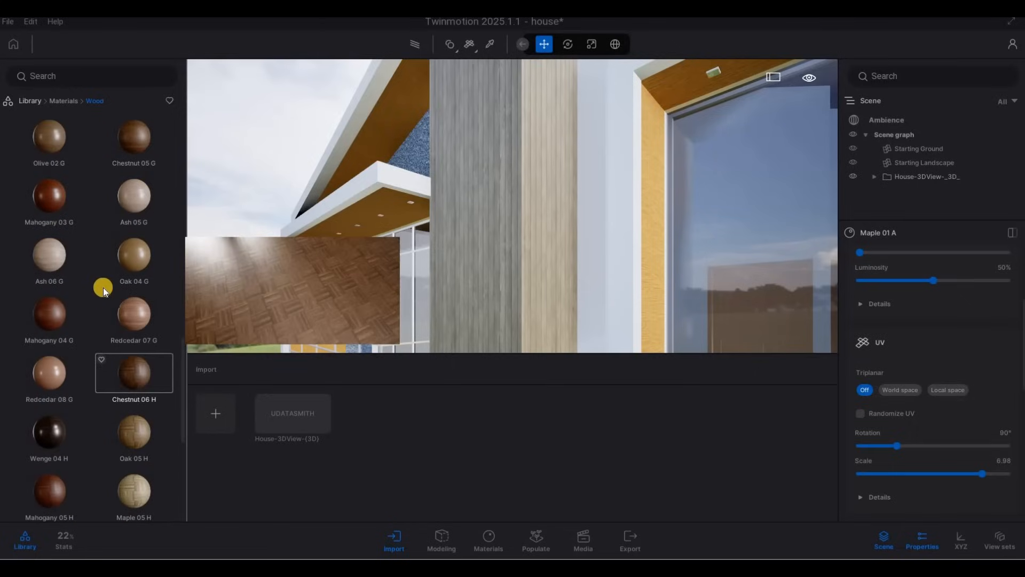
{"action": "key", "text": "d"}
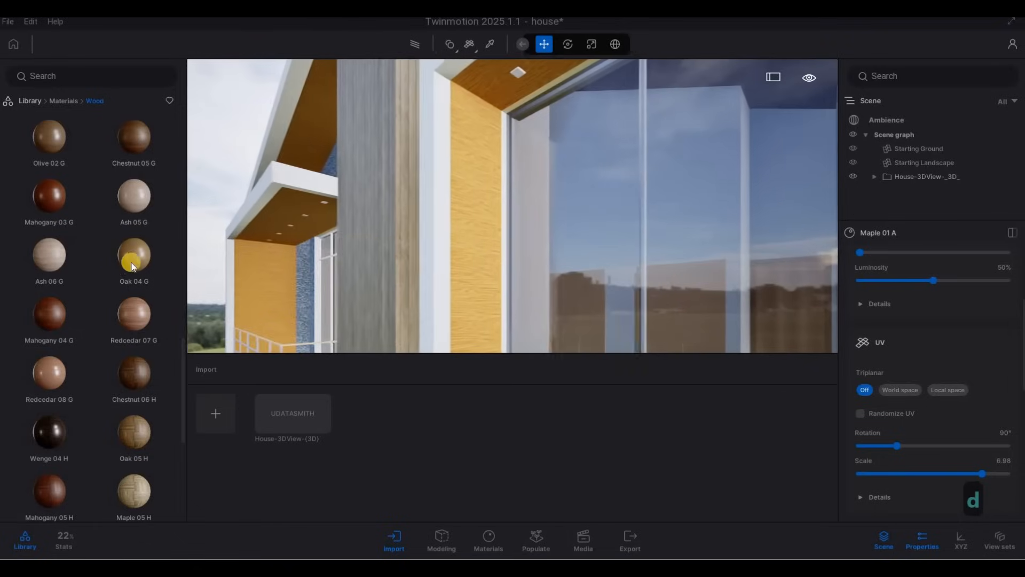
{"action": "left_click_drag", "start_coordinate": [132, 265], "coordinate": [459, 258]}
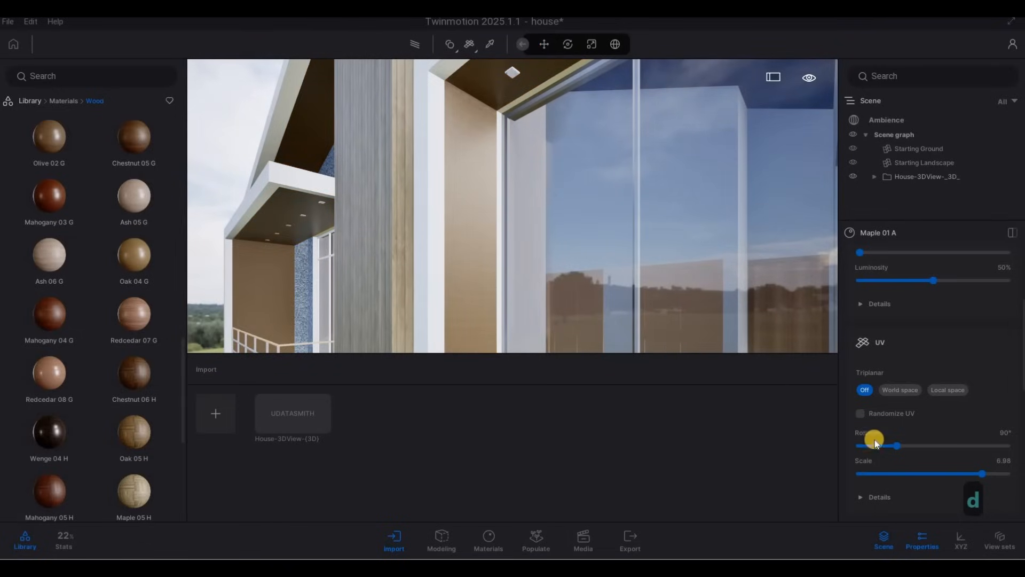
{"action": "left_click_drag", "start_coordinate": [929, 471], "coordinate": [1017, 474]}
{"action": "scroll", "coordinate": [465, 261], "scroll_direction": "up", "scroll_amount": 5}
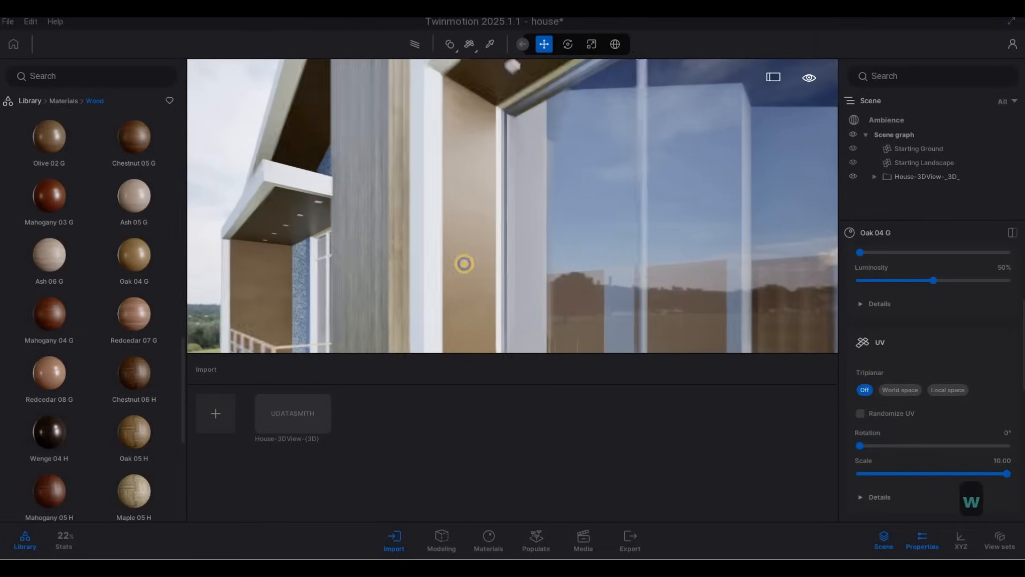
Fly the camera around the facade to review the new wood panels and column
{"action": "key", "text": "s"}
{"action": "key", "text": "a"}
{"action": "key", "text": "s"}
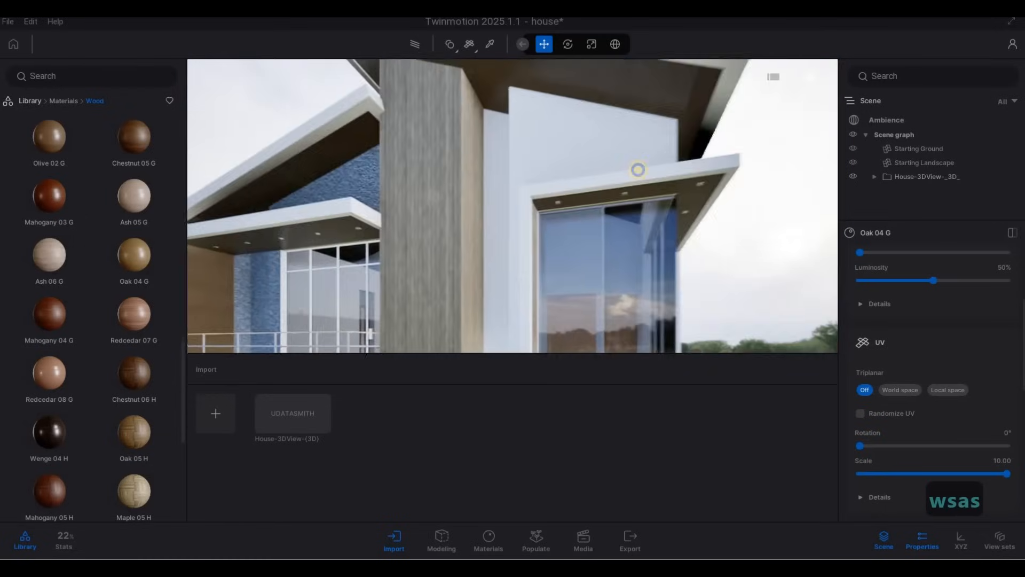
{"action": "key", "text": "d"}
{"action": "key", "text": "s"}
{"action": "key", "text": "a"}
{"action": "key", "text": "w"}
{"action": "key", "text": "d"}
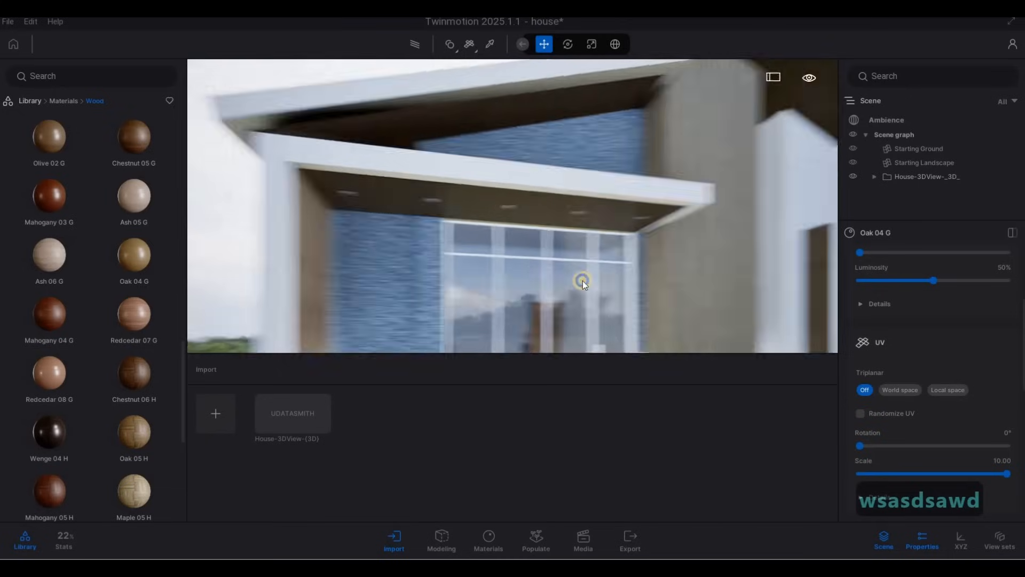
{"action": "key", "text": "a"}
{"action": "key", "text": "s"}
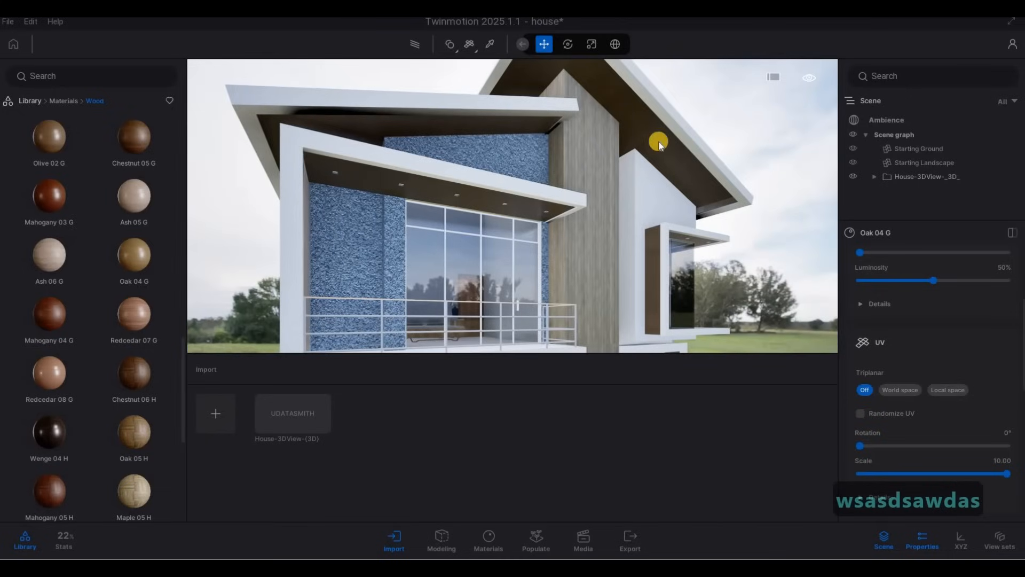
{"action": "key", "text": "w"}
{"action": "key", "text": "a"}
{"action": "key", "text": "w"}
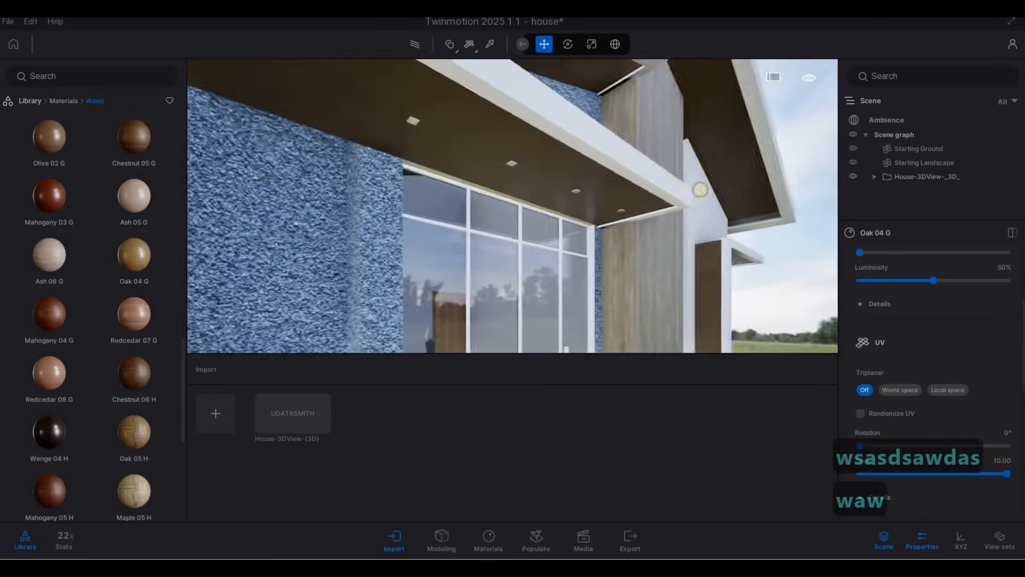
Fly the camera back to a view of the upper facade around the wood column and window frames
{"action": "key", "text": "d"}
{"action": "right_click_drag", "start_coordinate": [457, 219], "coordinate": [545, 215]}
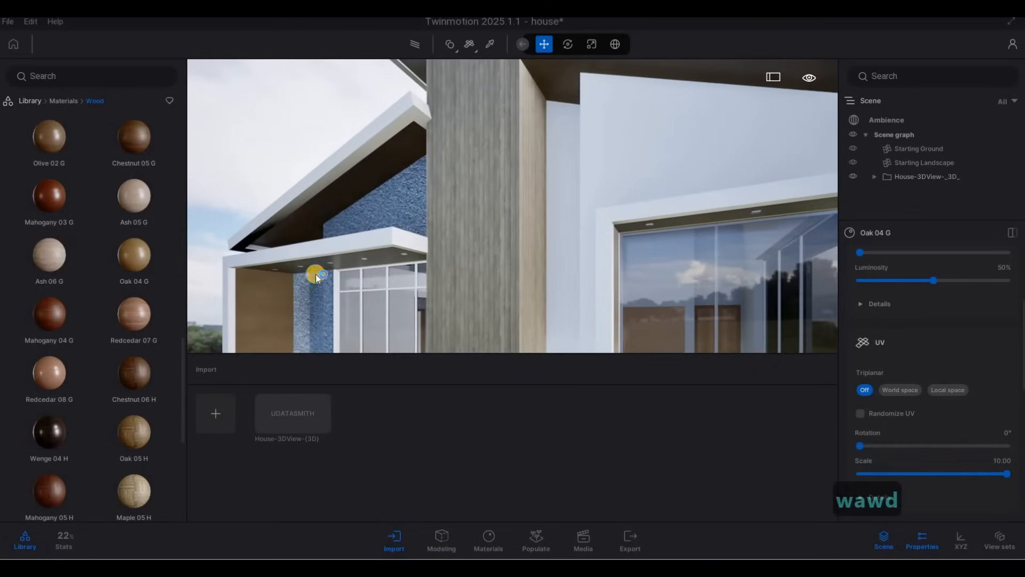
{"action": "key", "text": "d"}
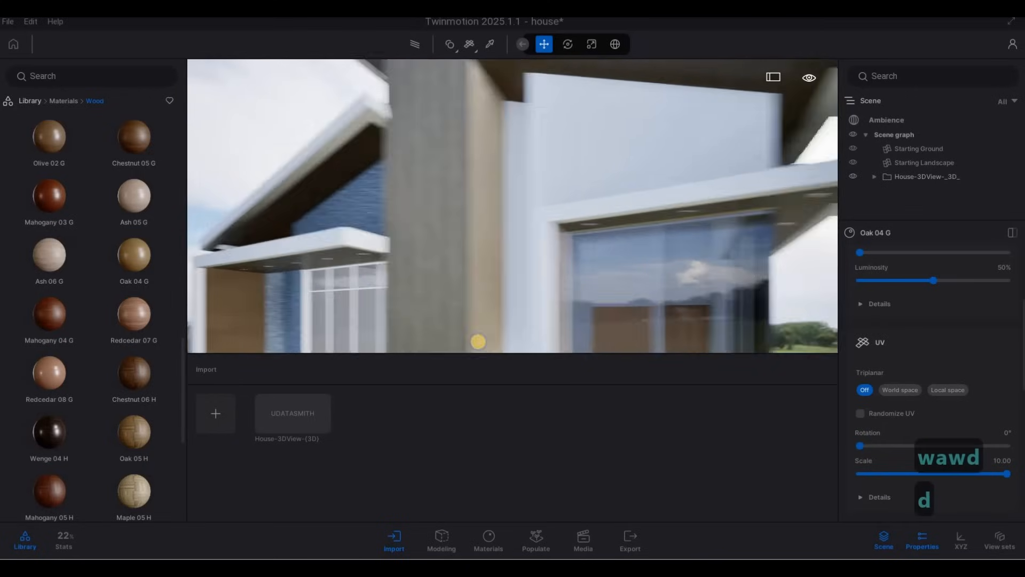
{"action": "key", "text": "s"}
{"action": "key", "text": "s"}
{"action": "key", "text": "e"}
{"action": "key", "text": "a"}
{"action": "key", "text": "e"}
{"action": "key", "text": "a"}
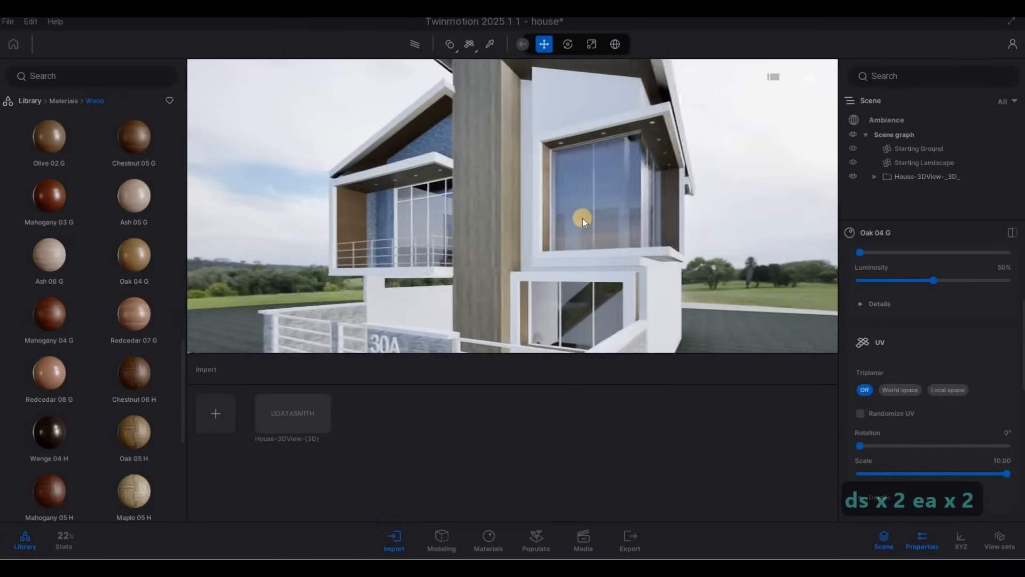
{"action": "key", "text": "w"}
{"action": "key", "text": "q"}
{"action": "key", "text": "w"}
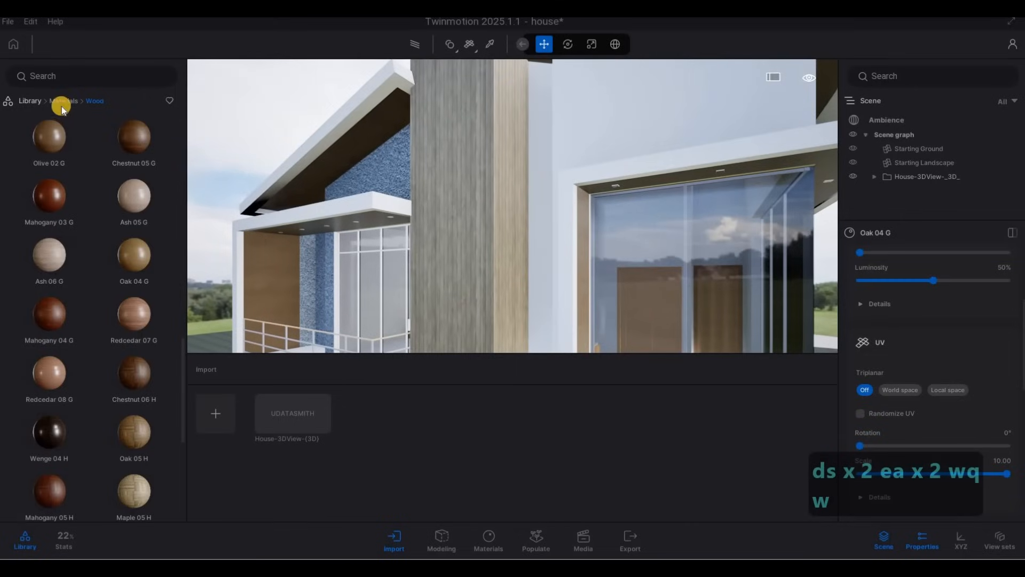
Open the Metal materials and apply Matt chrome to the window frames
{"action": "left_click", "coordinate": [63, 101]}
{"action": "left_click", "coordinate": [137, 141]}
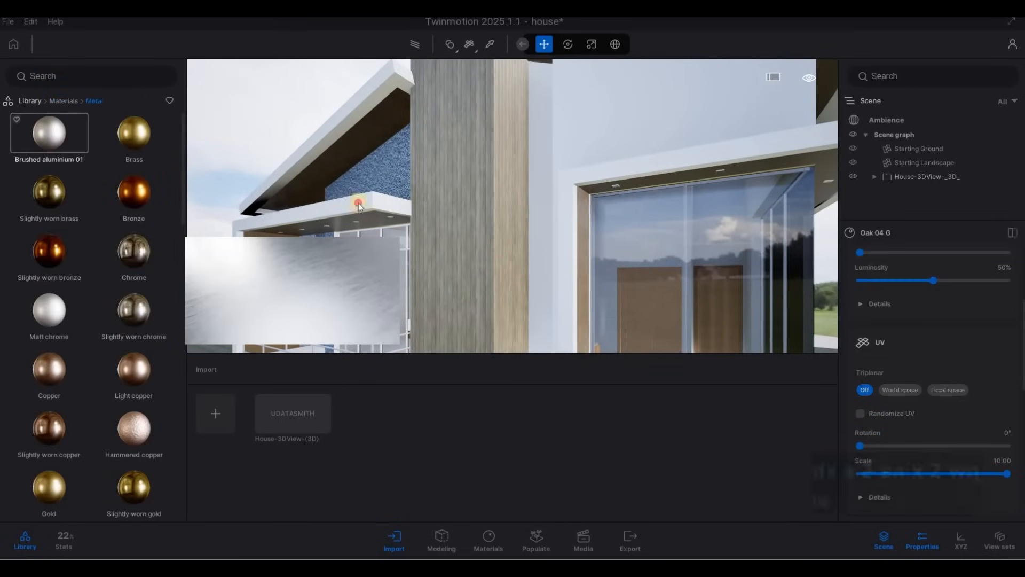
{"action": "mouse_move", "coordinate": [50, 133]}
{"action": "left_mouse_down"}
{"action": "mouse_move", "coordinate": [539, 206]}
{"action": "mouse_move", "coordinate": [624, 170]}
{"action": "left_mouse_up"}
{"action": "left_click_drag", "start_coordinate": [49, 315], "coordinate": [671, 255]}
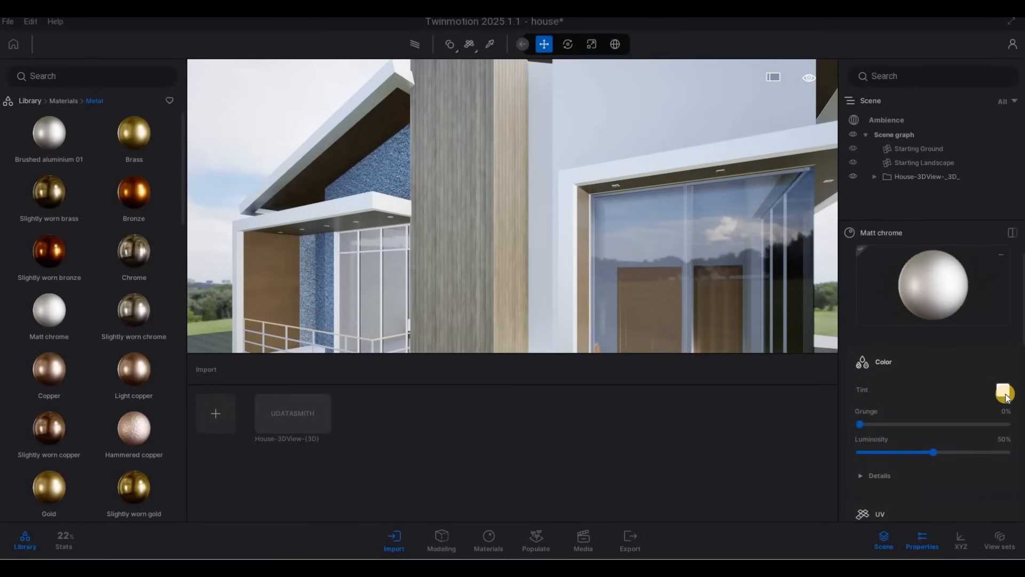
{"action": "left_click", "coordinate": [1003, 393]}
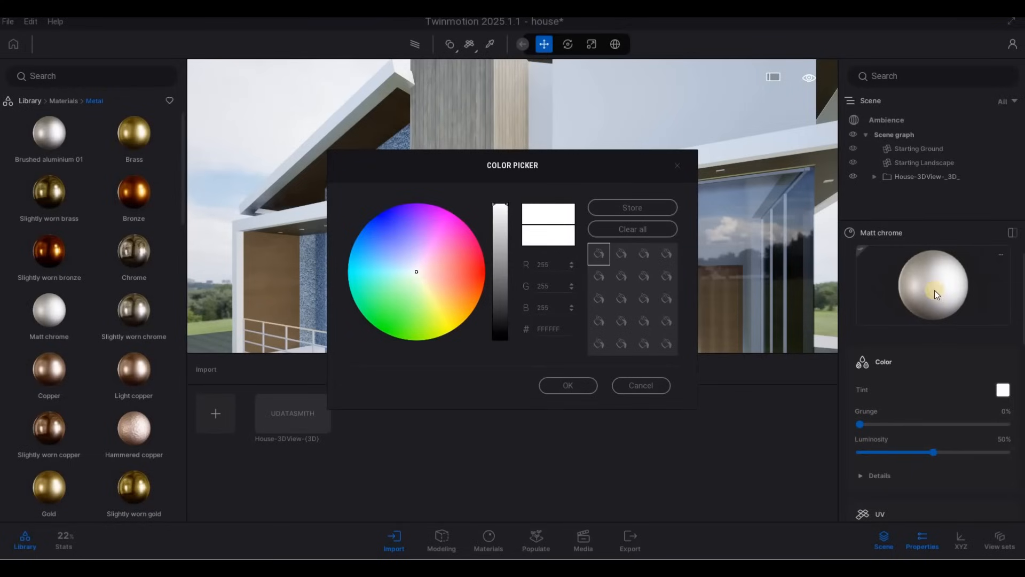
{"action": "key", "text": "Escape"}
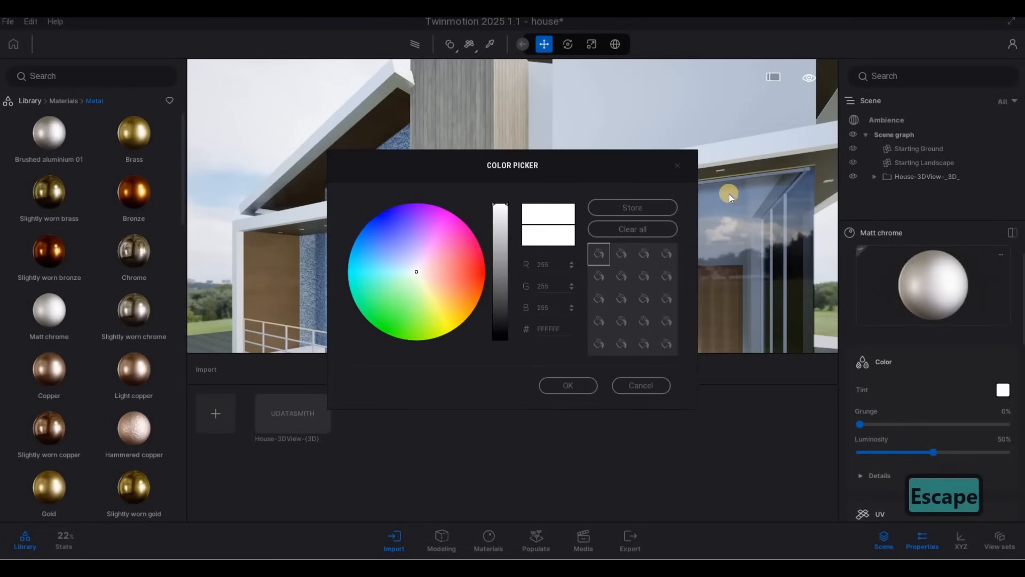
{"action": "left_click", "coordinate": [679, 170]}
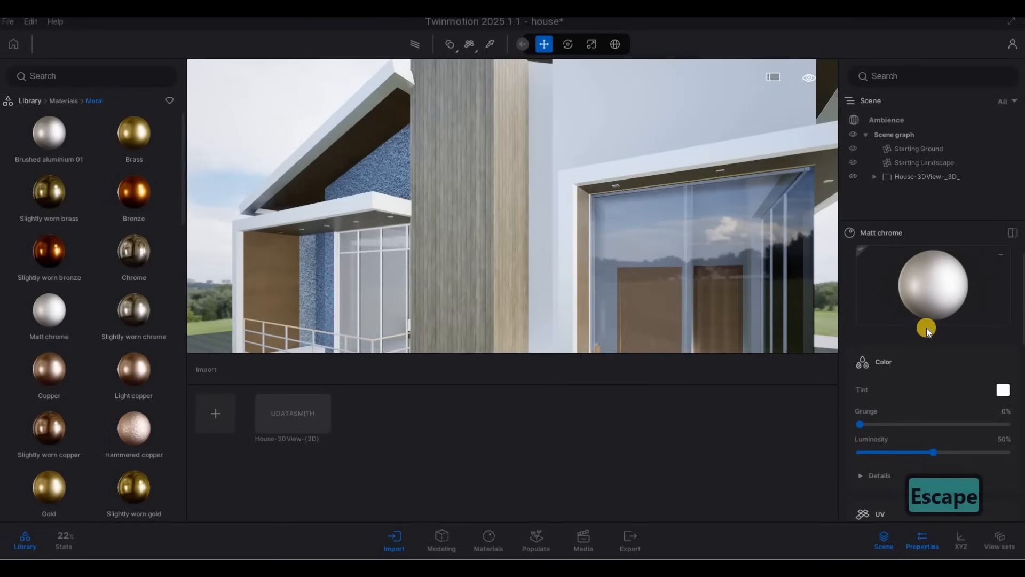
Set the Matt chrome tint to dark grey 4E4E4E
{"action": "left_click", "coordinate": [1002, 391]}
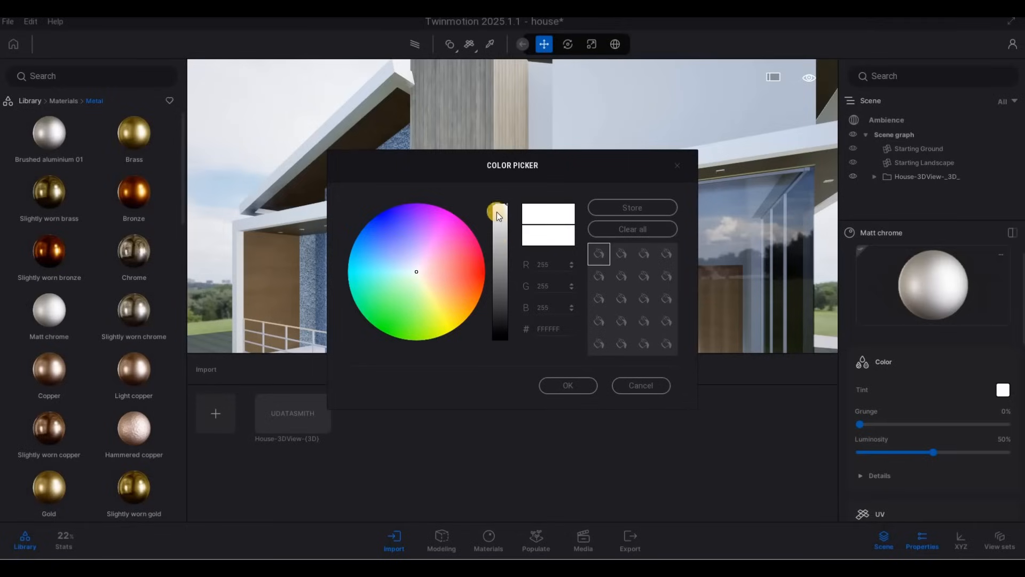
{"action": "left_click_drag", "start_coordinate": [495, 210], "coordinate": [496, 297]}
{"action": "left_click", "coordinate": [579, 380]}
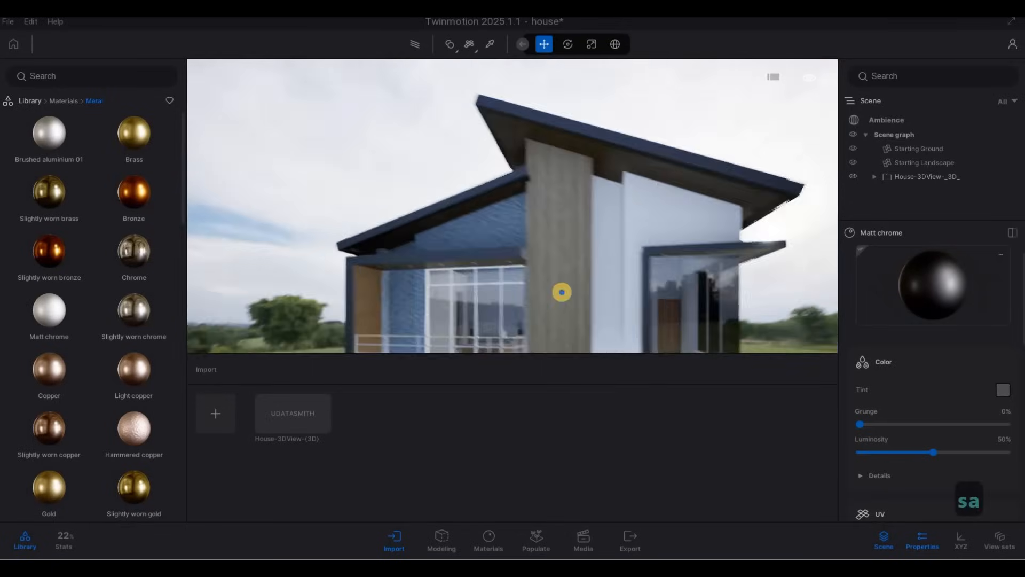
Fly the camera out to view the front facade with the blue textured wall
{"action": "key", "text": "a"}
{"action": "key", "text": "w"}
{"action": "mouse_move", "coordinate": [562, 292]}
{"action": "right_mouse_down"}
{"action": "mouse_move", "coordinate": [579, 242]}
{"action": "mouse_move", "coordinate": [627, 279]}
{"action": "mouse_move", "coordinate": [524, 241]}
{"action": "mouse_move", "coordinate": [520, 197]}
{"action": "mouse_move", "coordinate": [505, 256]}
{"action": "mouse_move", "coordinate": [527, 233]}
{"action": "mouse_move", "coordinate": [524, 202]}
{"action": "mouse_move", "coordinate": [552, 258]}
{"action": "mouse_move", "coordinate": [508, 265]}
{"action": "mouse_move", "coordinate": [464, 224]}
{"action": "mouse_move", "coordinate": [508, 206]}
{"action": "right_mouse_up"}
{"action": "key", "text": "q"}
{"action": "key", "text": "a"}
{"action": "key", "text": "d"}
{"action": "key", "text": "e"}
{"action": "key", "text": "s"}
{"action": "key", "text": "a"}
{"action": "key", "text": "q"}
{"action": "key", "text": "s"}
{"action": "key", "text": "d"}
{"action": "key", "text": "e"}
{"action": "key", "text": "w"}
{"action": "key", "text": "w"}
{"action": "key", "text": "e"}
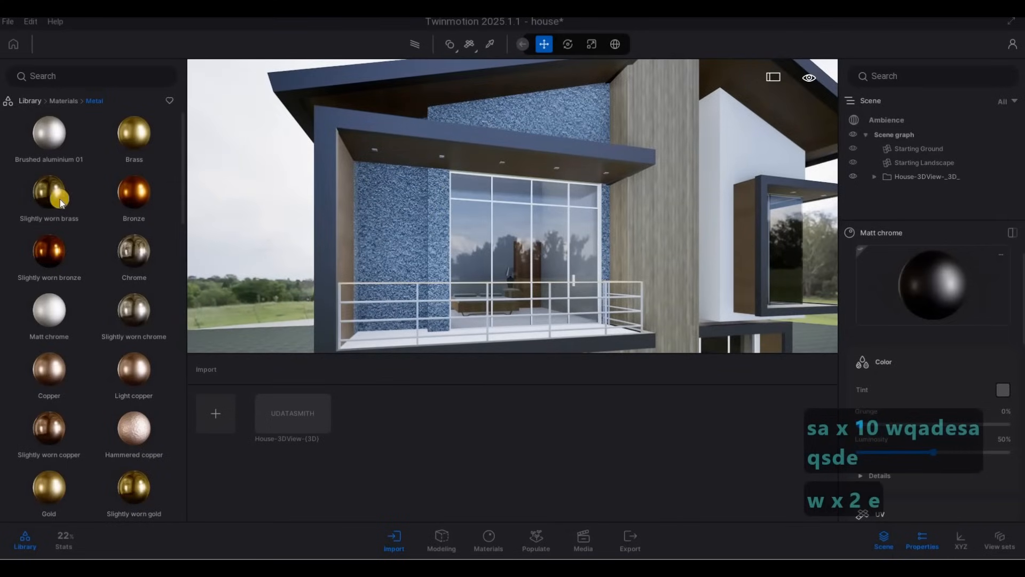
Apply Stacked stone 07 from the Stones materials to the blue wall panels and set its scale to about 6
{"action": "left_click", "coordinate": [63, 100]}
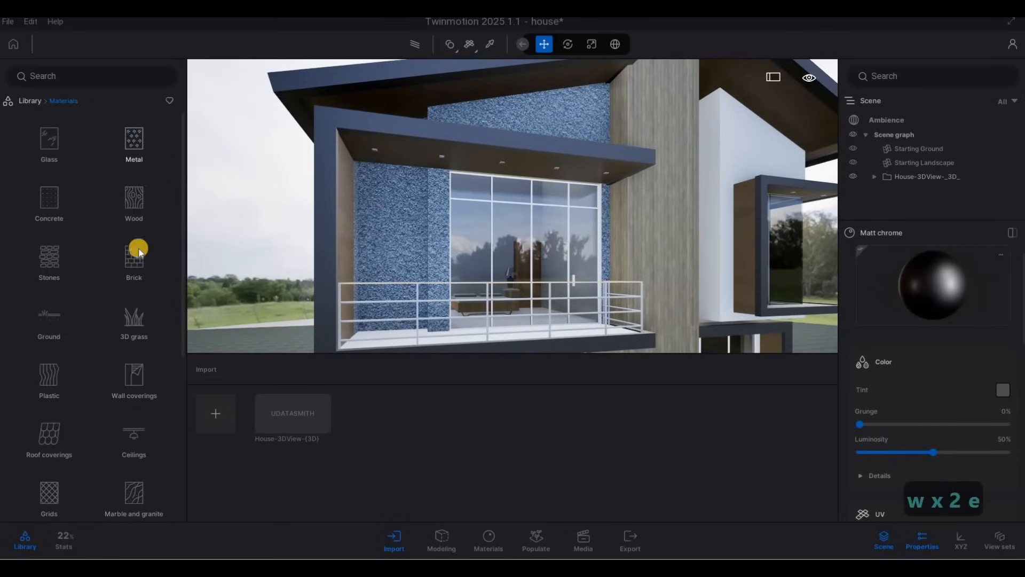
{"action": "left_click", "coordinate": [50, 259]}
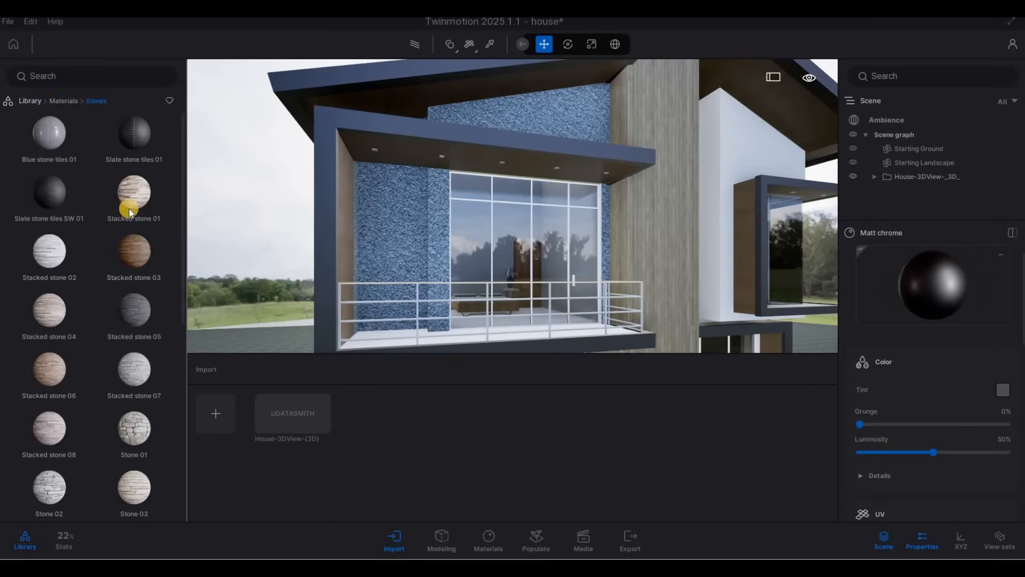
{"action": "scroll", "coordinate": [144, 243], "scroll_direction": "down", "scroll_amount": 2}
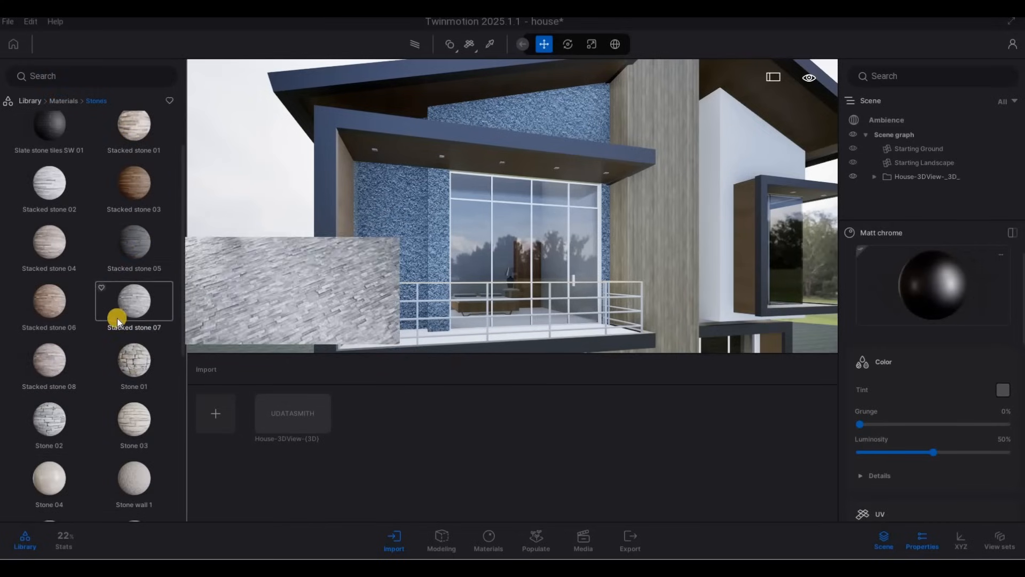
{"action": "scroll", "coordinate": [138, 260], "scroll_direction": "down", "scroll_amount": 1}
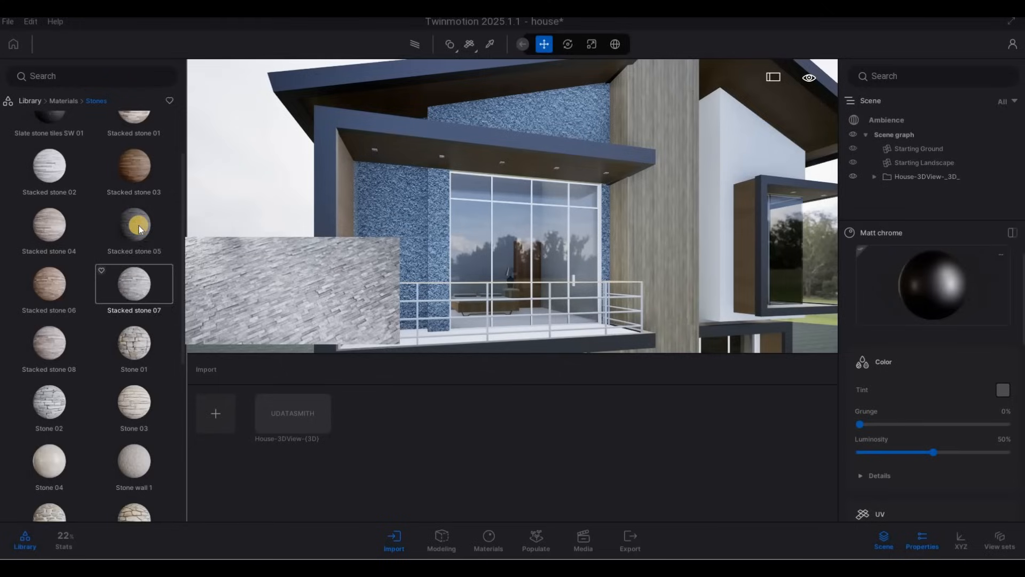
{"action": "left_click_drag", "start_coordinate": [136, 275], "coordinate": [397, 236]}
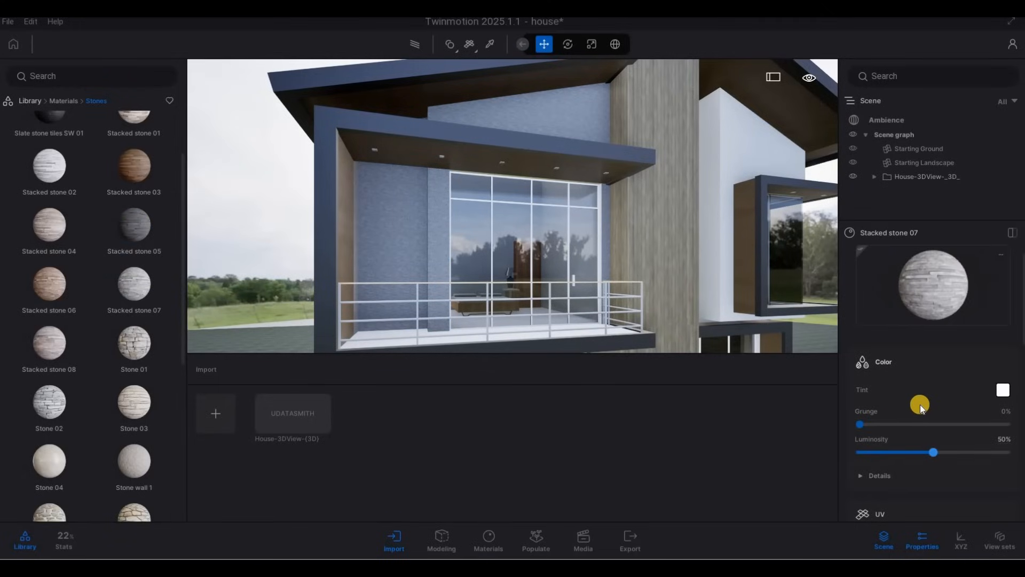
{"action": "scroll", "coordinate": [930, 418], "scroll_direction": "down", "scroll_amount": 2}
{"action": "scroll", "coordinate": [903, 453], "scroll_direction": "down", "scroll_amount": 2}
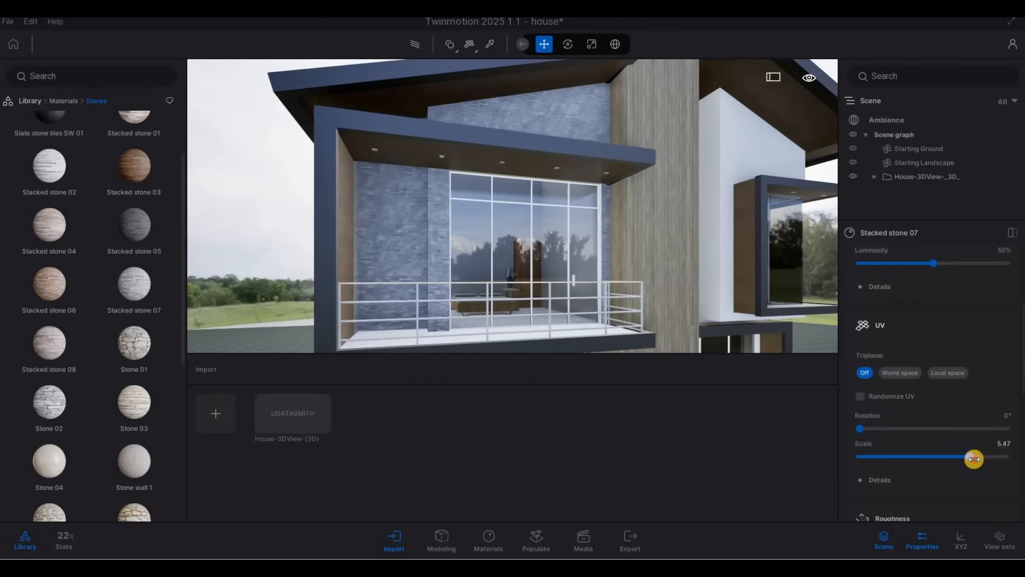
{"action": "left_click_drag", "start_coordinate": [974, 459], "coordinate": [975, 459]}
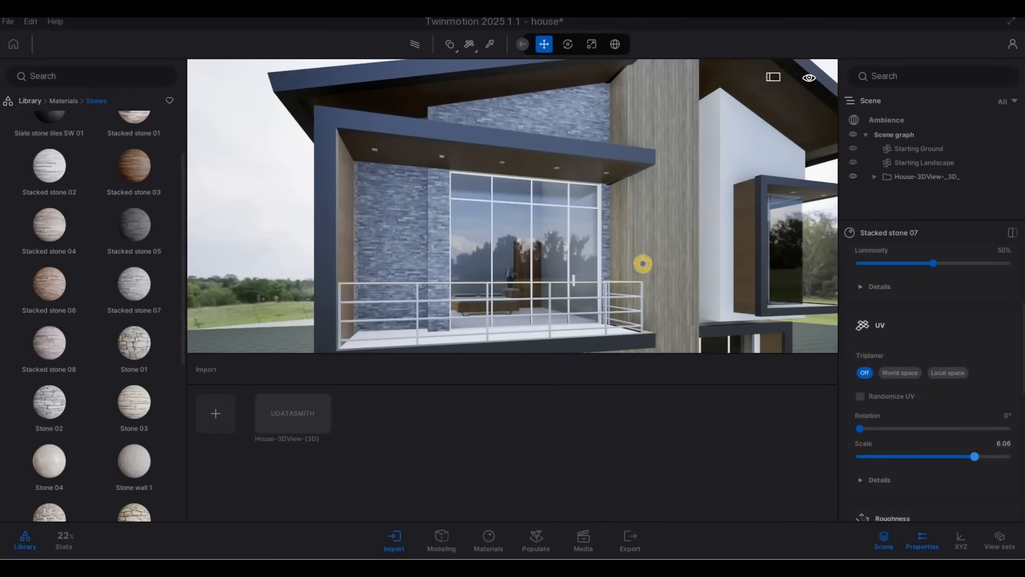
Fly around the house to review the stacked stone walls and the low front boundary walls
{"action": "key", "text": "s"}
{"action": "key", "text": "e"}
{"action": "key", "text": "a"}
{"action": "key", "text": "w"}
{"action": "key", "text": "a"}
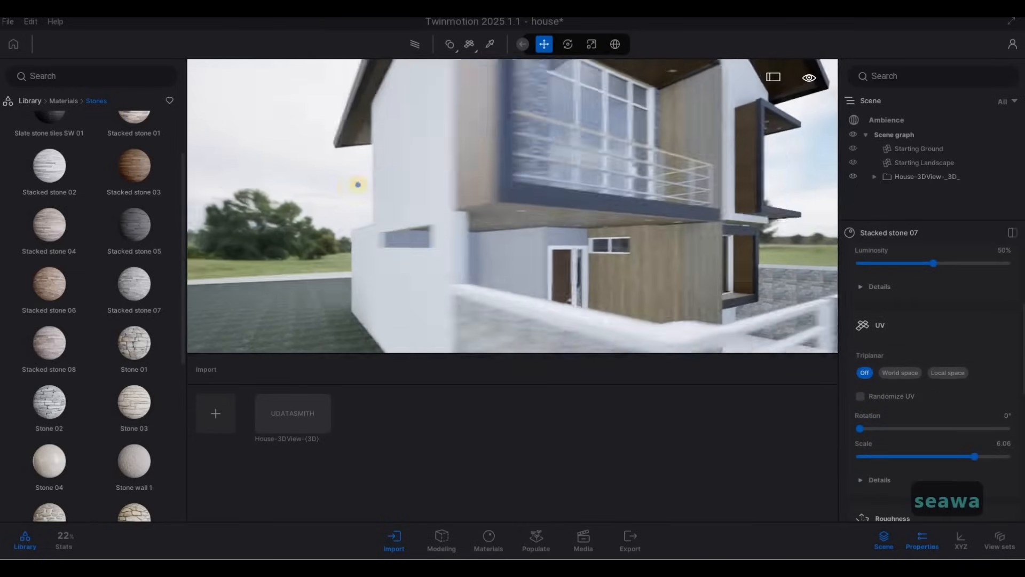
{"action": "key", "text": "w"}
{"action": "key", "text": "d"}
{"action": "key", "text": "d"}
{"action": "key", "text": "d"}
{"action": "key", "text": "d"}
{"action": "key", "text": "d"}
{"action": "key", "text": "d"}
{"action": "key", "text": "d"}
{"action": "key", "text": "d"}
{"action": "key", "text": "d"}
{"action": "key", "text": "d"}
{"action": "key", "text": "d"}
{"action": "key", "text": "d"}
{"action": "key", "text": "d"}
{"action": "key", "text": "d"}
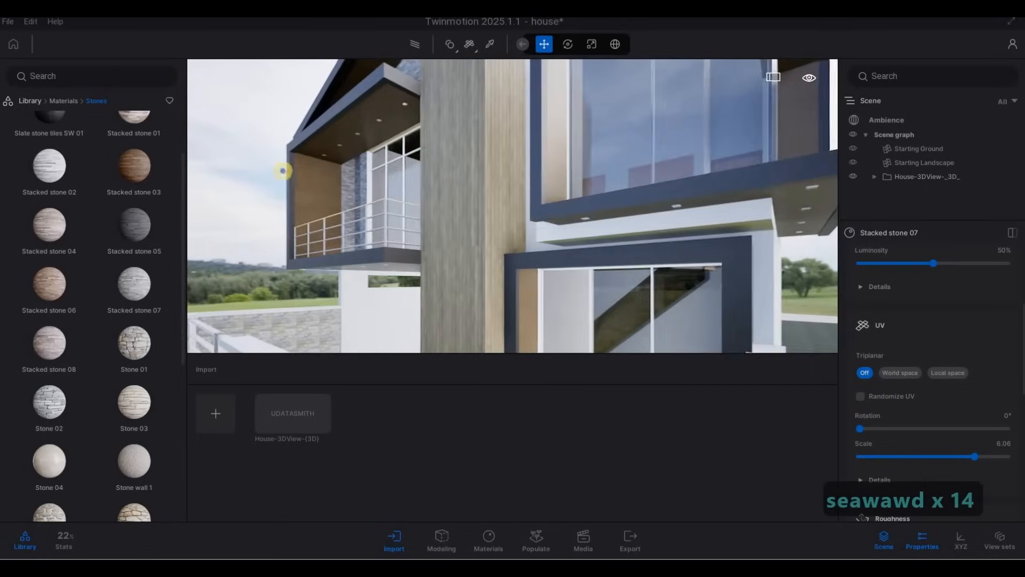
{"action": "key", "text": "a"}
{"action": "key", "text": "w"}
{"action": "key", "text": "a"}
{"action": "key", "text": "e"}
{"action": "key", "text": "a"}
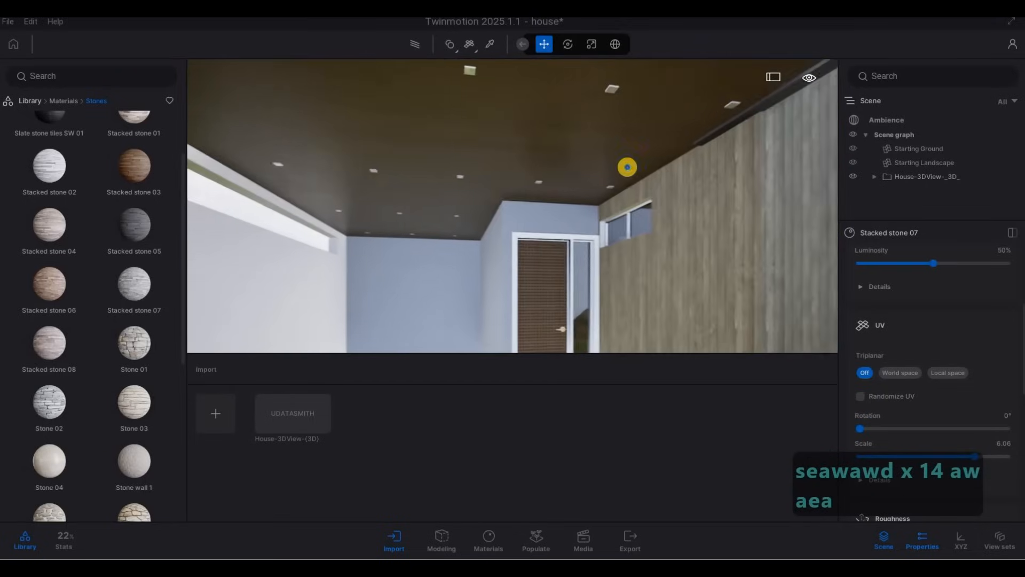
{"action": "key", "text": "s"}
{"action": "key", "text": "d"}
{"action": "key", "text": "q"}
{"action": "key", "text": "d"}
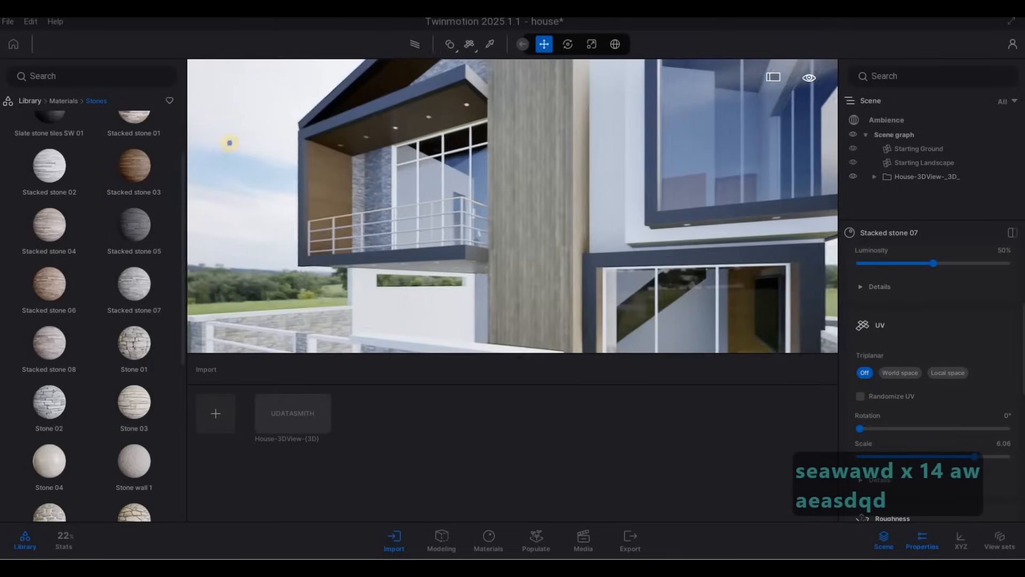
{"action": "key", "text": "d"}
{"action": "key", "text": "s"}
{"action": "key", "text": "d"}
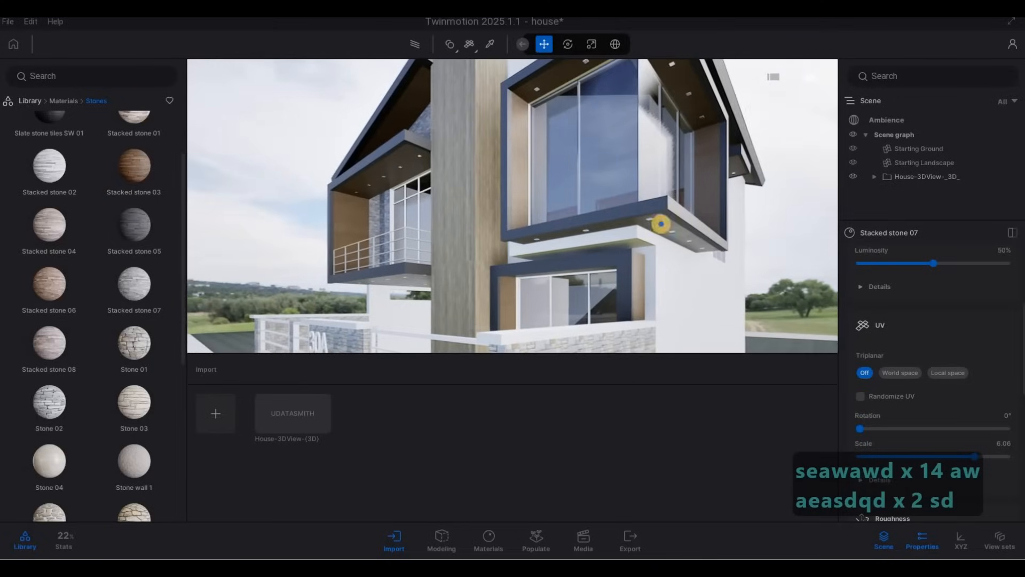
{"action": "key", "text": "a"}
{"action": "key", "text": "a"}
{"action": "key", "text": "d"}
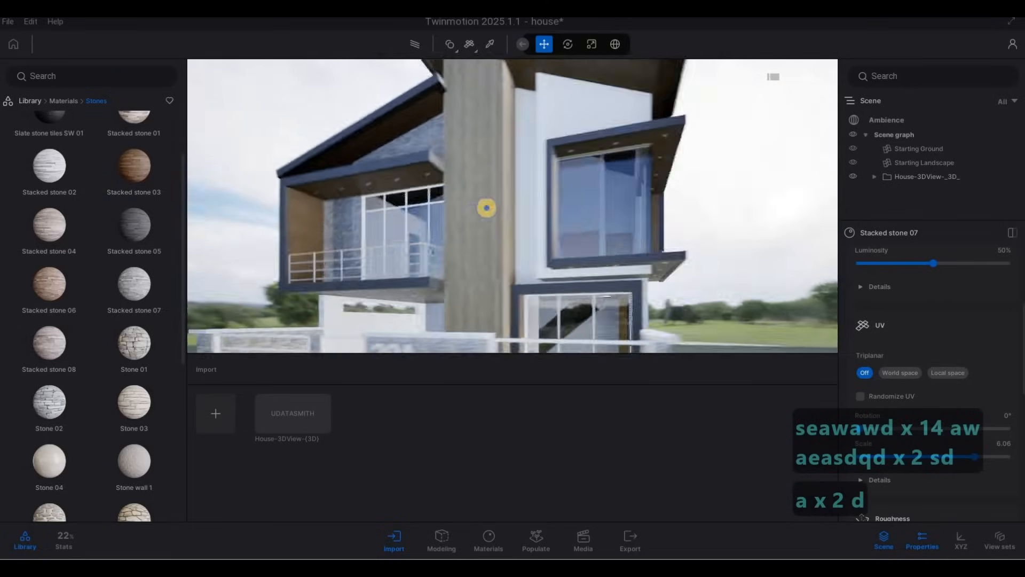
{"action": "key", "text": "d"}
{"action": "key", "text": "d"}
{"action": "key", "text": "d"}
{"action": "key", "text": "d"}
{"action": "key", "text": "d"}
{"action": "key", "text": "a"}
{"action": "key", "text": "w"}
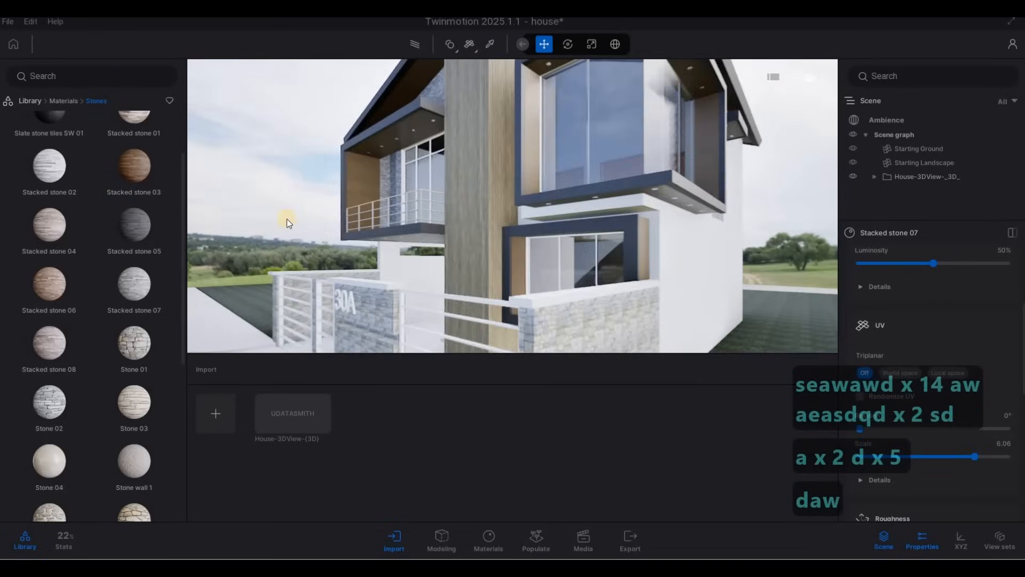
{"action": "key", "text": "a"}
{"action": "key", "text": "e"}
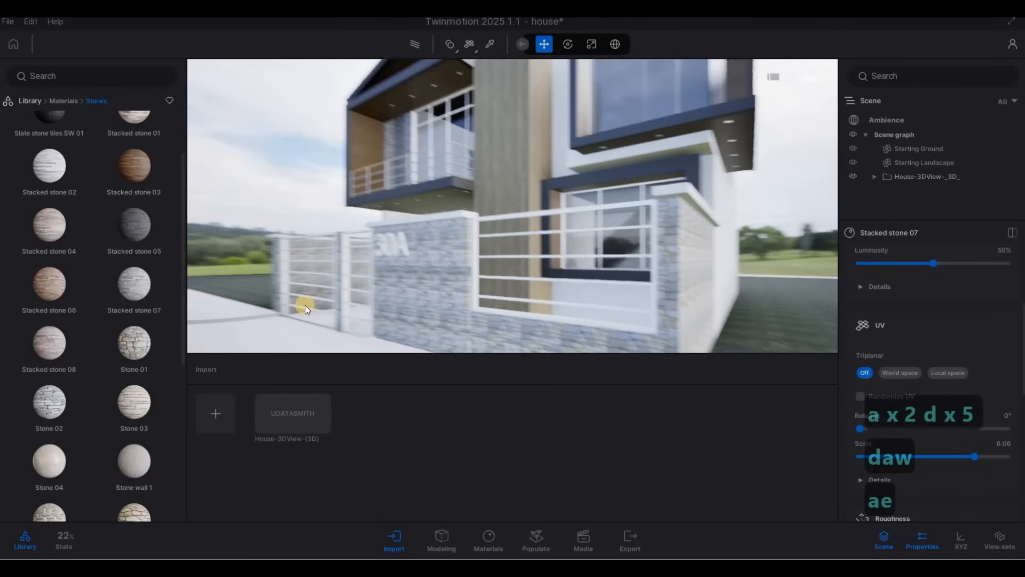
Apply Stone wall 2 to the low front boundary walls beside the 30A sign
{"action": "scroll", "coordinate": [103, 329], "scroll_direction": "down", "scroll_amount": 3}
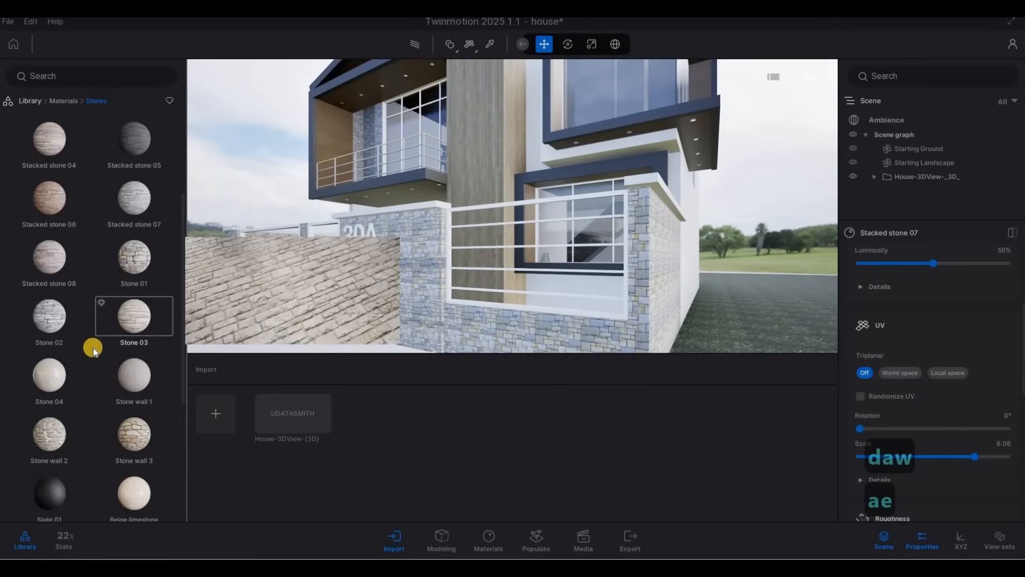
{"action": "left_click", "coordinate": [62, 432]}
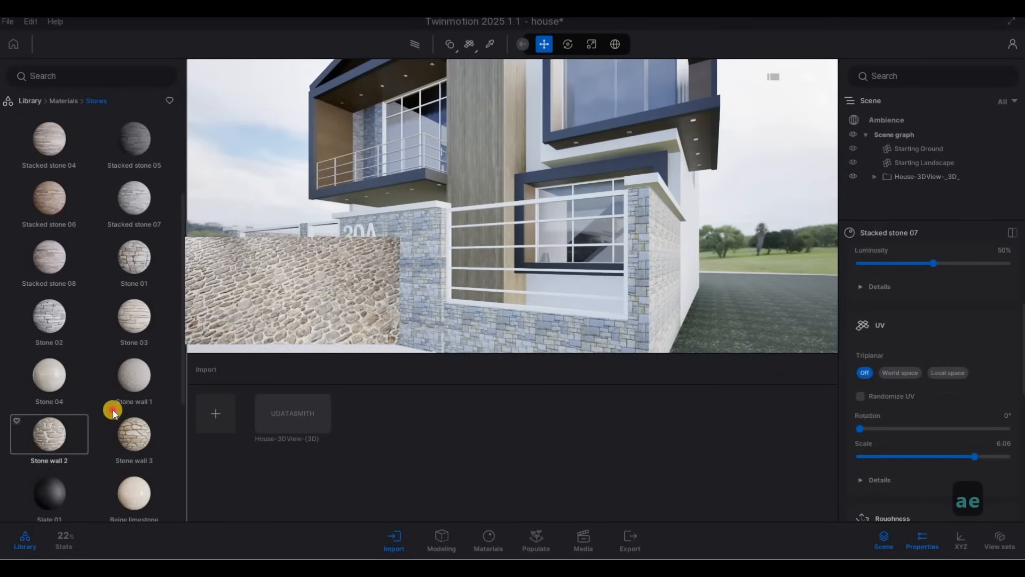
{"action": "left_click_drag", "start_coordinate": [427, 333], "coordinate": [432, 322]}
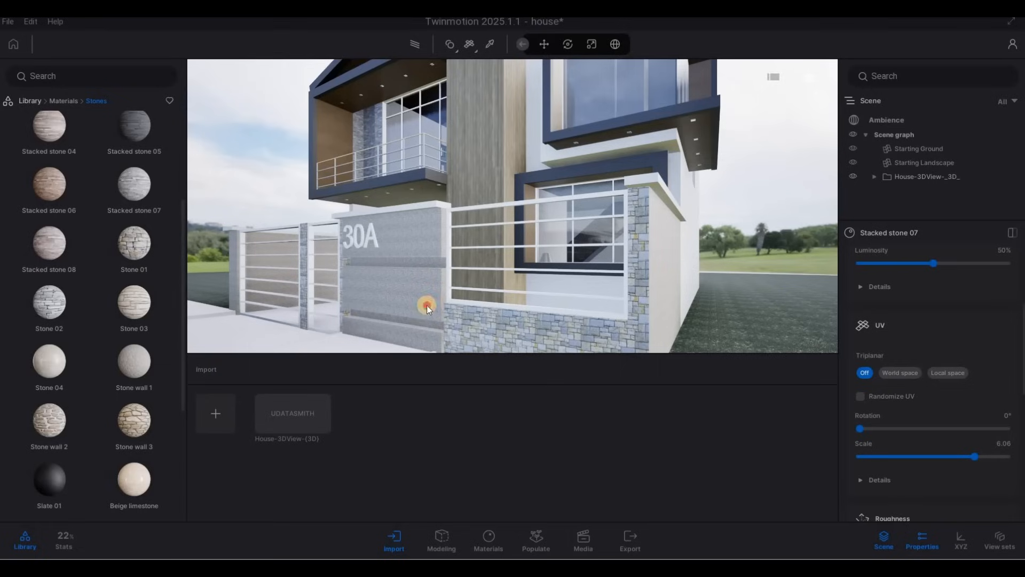
{"action": "left_click", "coordinate": [56, 422]}
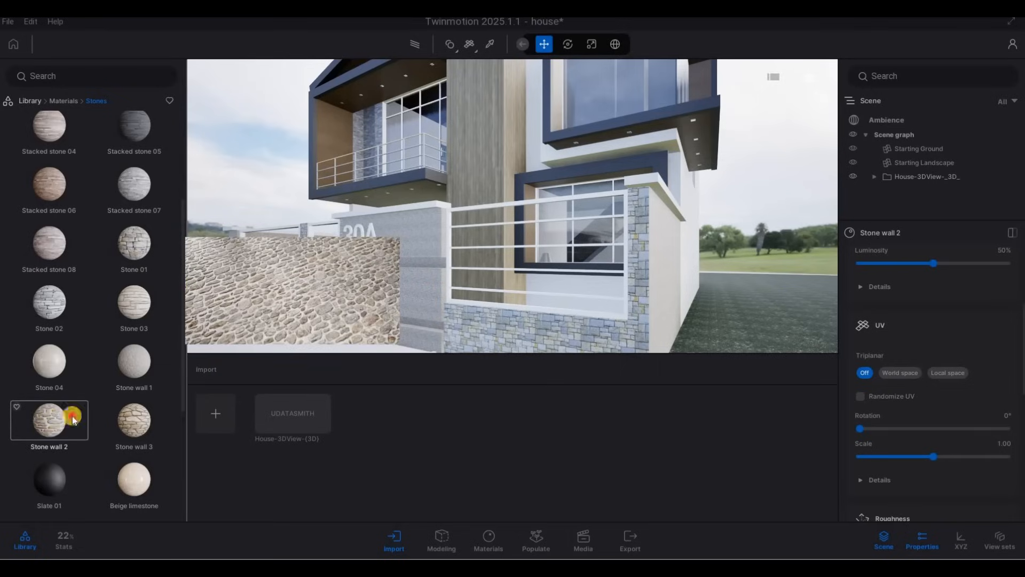
{"action": "left_click_drag", "start_coordinate": [500, 328], "coordinate": [507, 324]}
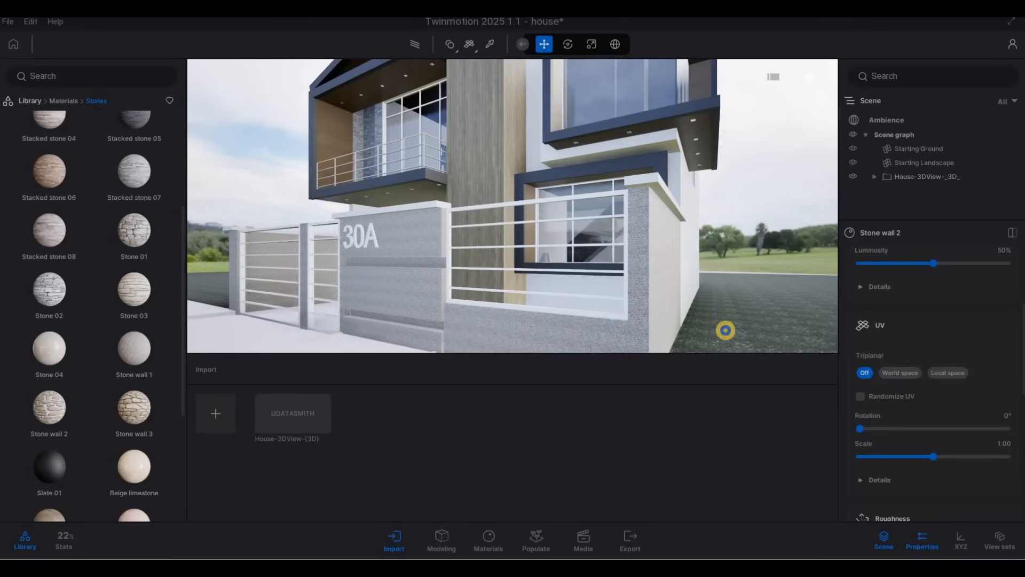
Set the Stone wall 2 texture scale to about 4.2
{"action": "key", "text": "a"}
{"action": "key", "text": "w"}
{"action": "key", "text": "e"}
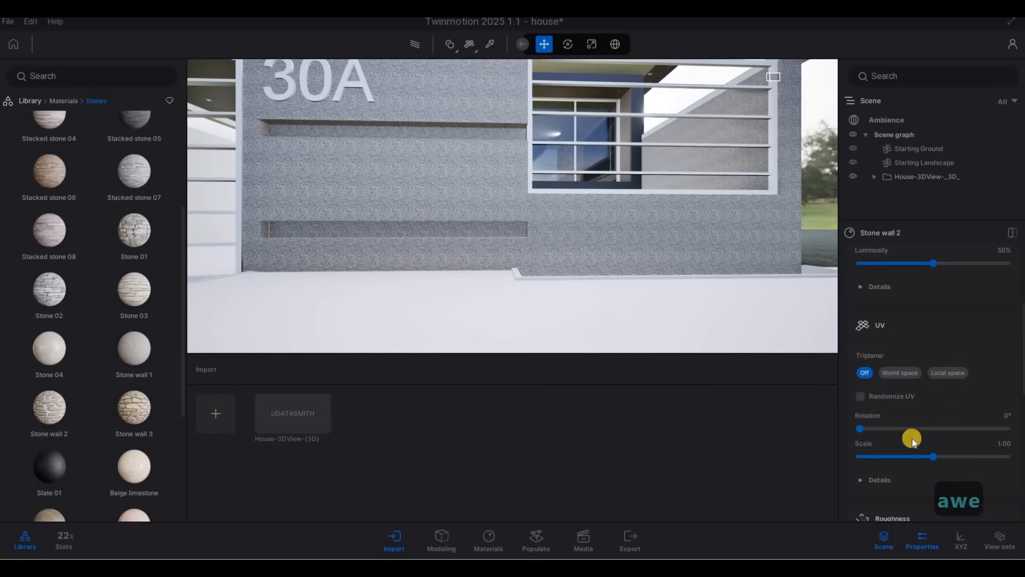
{"action": "left_click_drag", "start_coordinate": [933, 455], "coordinate": [959, 455]}
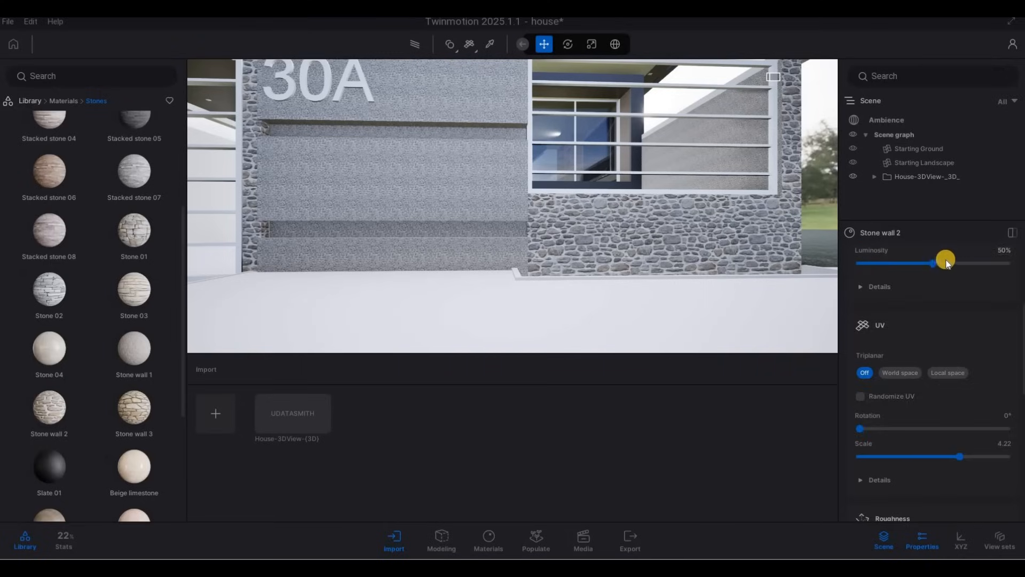
{"action": "scroll", "coordinate": [939, 304], "scroll_direction": "up", "scroll_amount": 5}
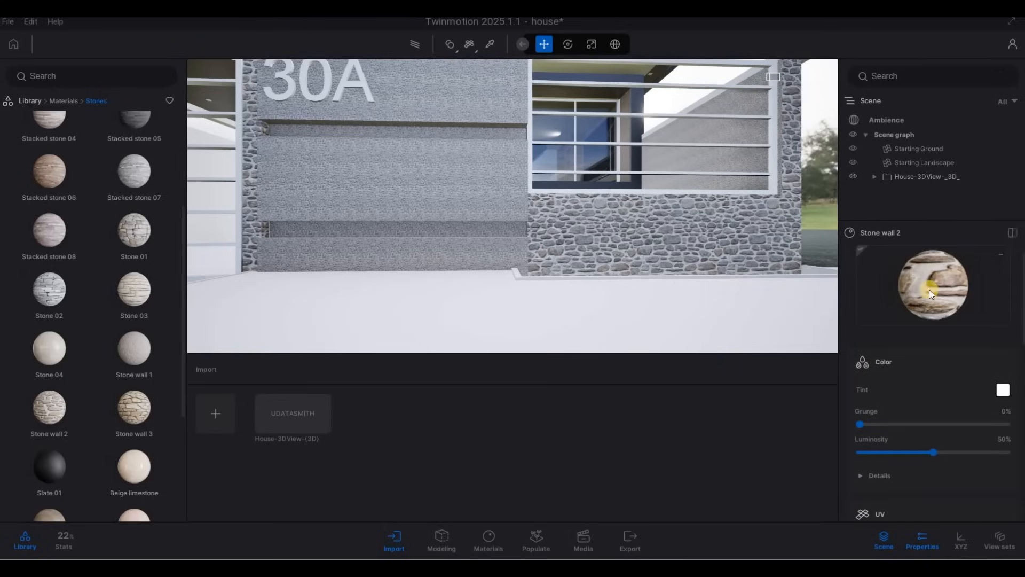
Apply Stone wall 2 to the wall panel behind the 30A house number sign
{"action": "left_click", "coordinate": [464, 215]}
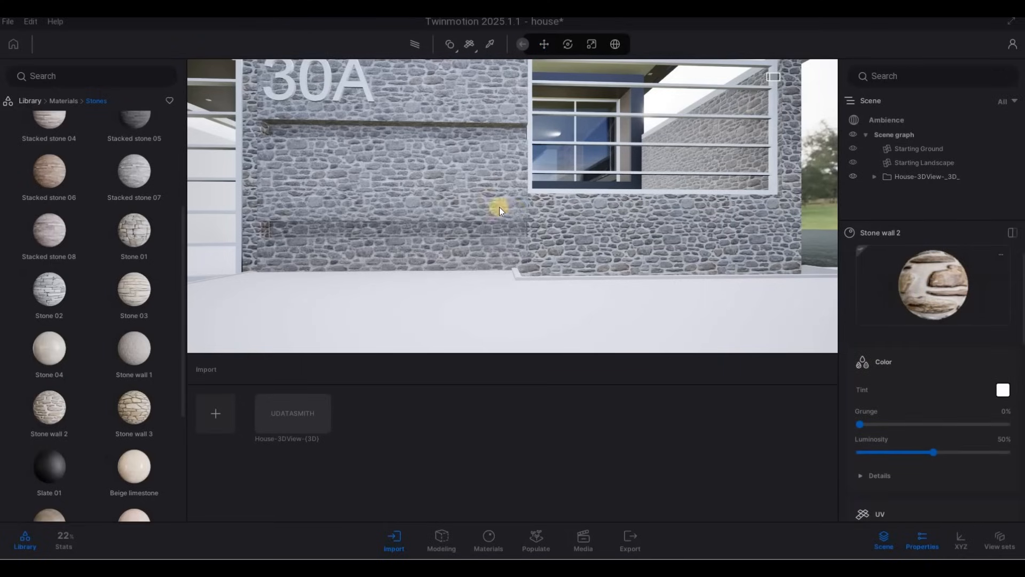
{"action": "key", "text": "s"}
Fly up to the balcony glazing and pick up the window glass material to inspect its settings
{"action": "right_click_drag", "start_coordinate": [451, 182], "coordinate": [55, 100]}
{"action": "key", "text": "d"}
{"action": "key", "text": "w"}
{"action": "key", "text": "d"}
{"action": "key", "text": "q"}
{"action": "key", "text": "a"}
{"action": "key", "text": "a"}
{"action": "key", "text": "e"}
{"action": "key", "text": "q"}
{"action": "key", "text": "d"}
{"action": "key", "text": "w"}
{"action": "key", "text": "q"}
{"action": "key", "text": "a"}
{"action": "key", "text": "w"}
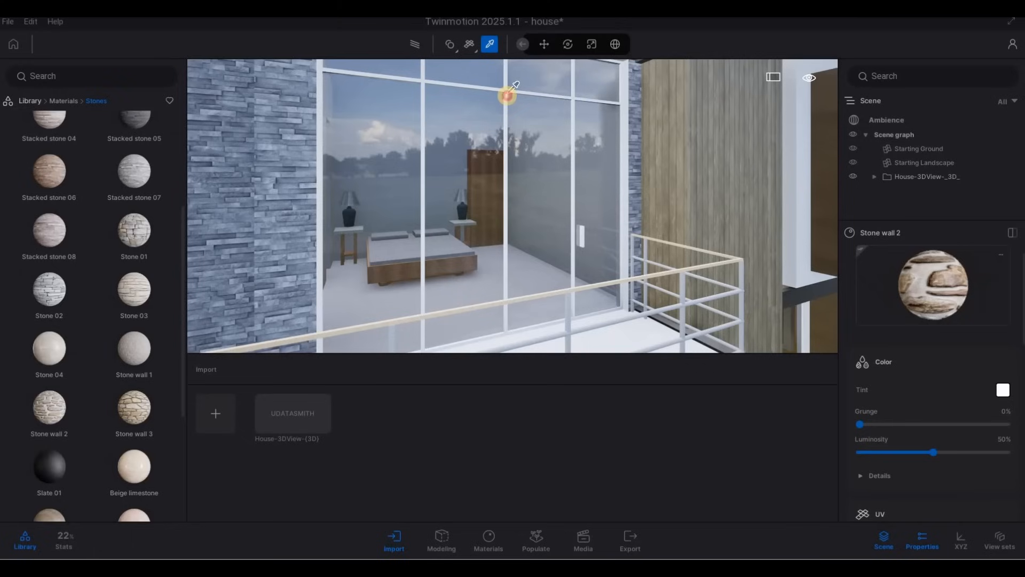
{"action": "left_click", "coordinate": [509, 92]}
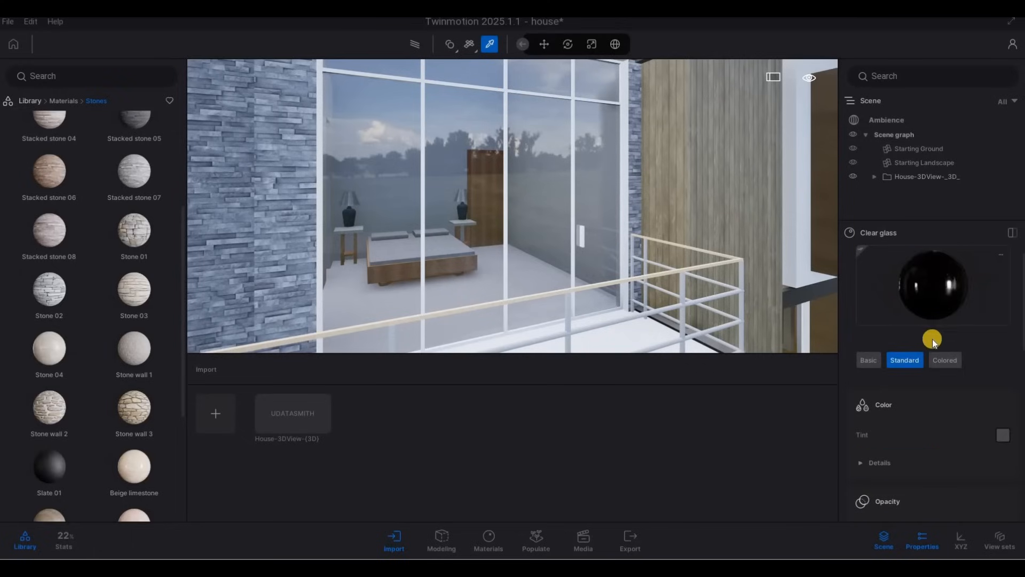
{"action": "scroll", "coordinate": [940, 370], "scroll_direction": "down", "scroll_amount": 5}
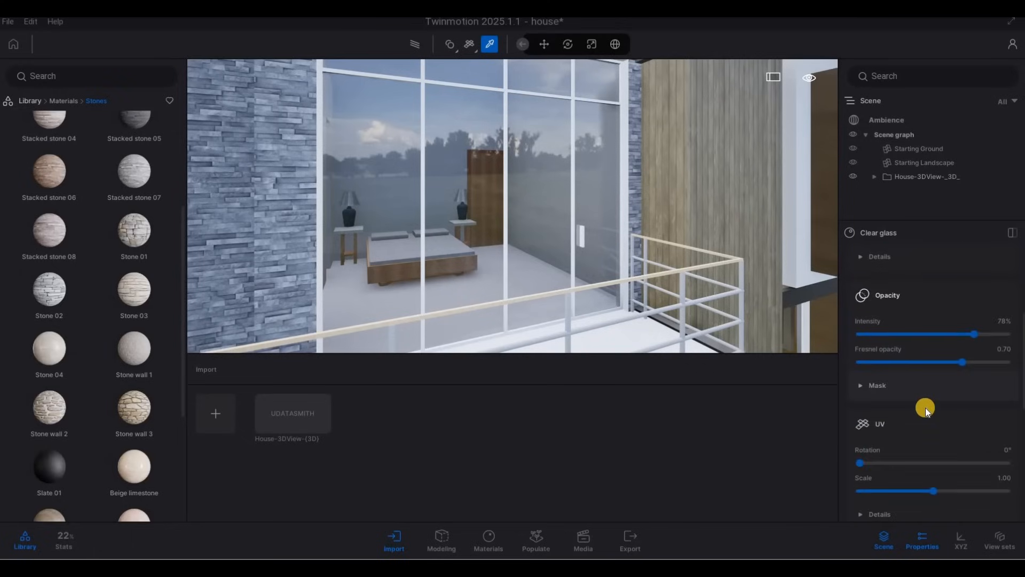
{"action": "scroll", "coordinate": [924, 408], "scroll_direction": "up", "scroll_amount": 2}
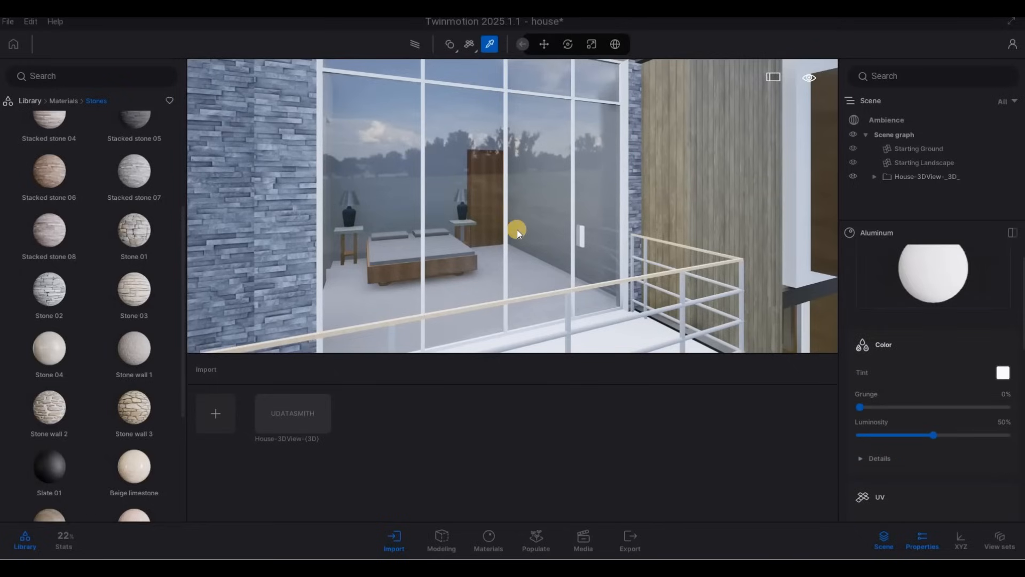
Set the Aluminum window frame material's tint to dark grey 2B2B2B
{"action": "left_click", "coordinate": [499, 327]}
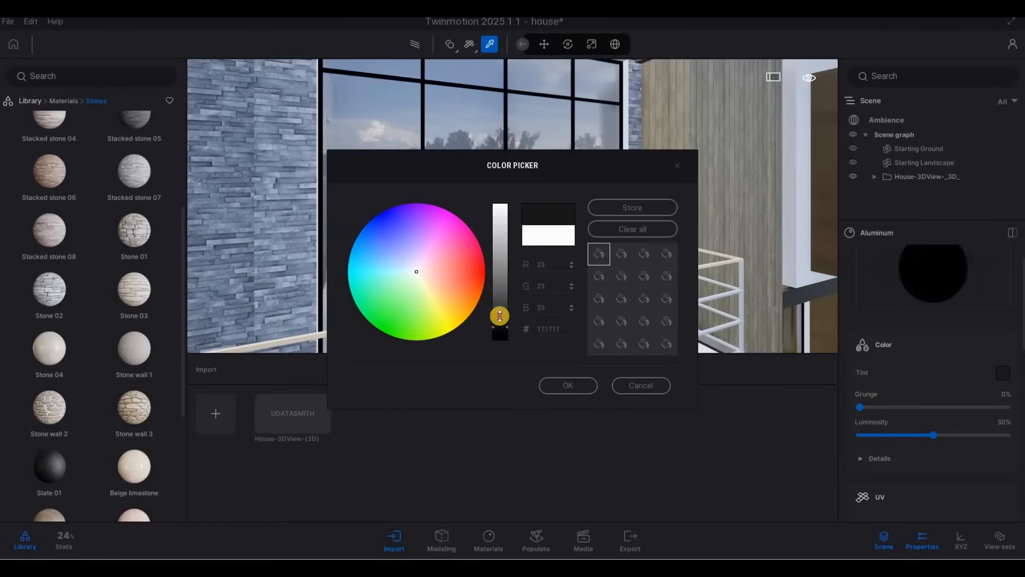
{"action": "left_click", "coordinate": [567, 385]}
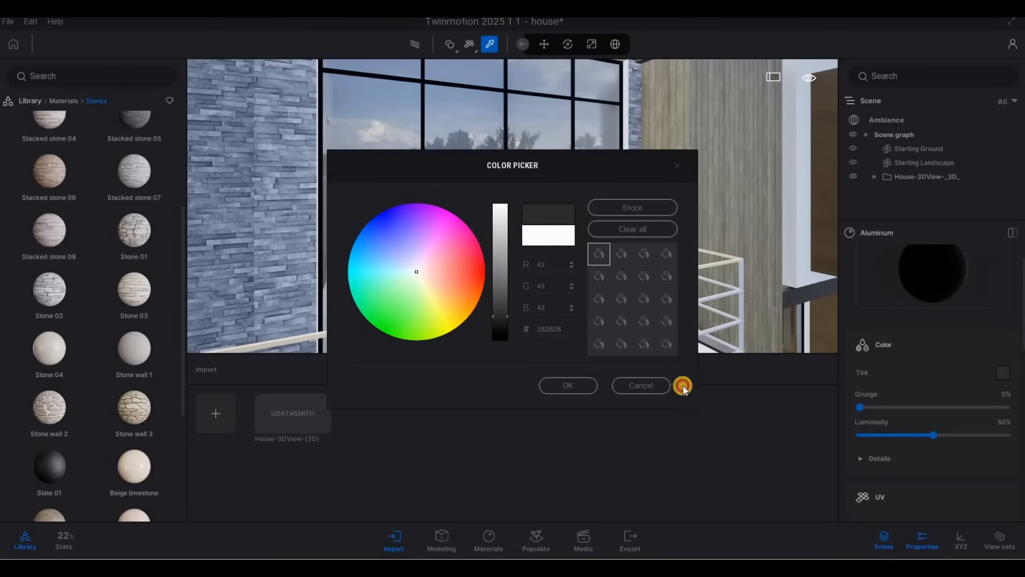
{"action": "scroll", "coordinate": [928, 358], "scroll_direction": "down", "scroll_amount": 10}
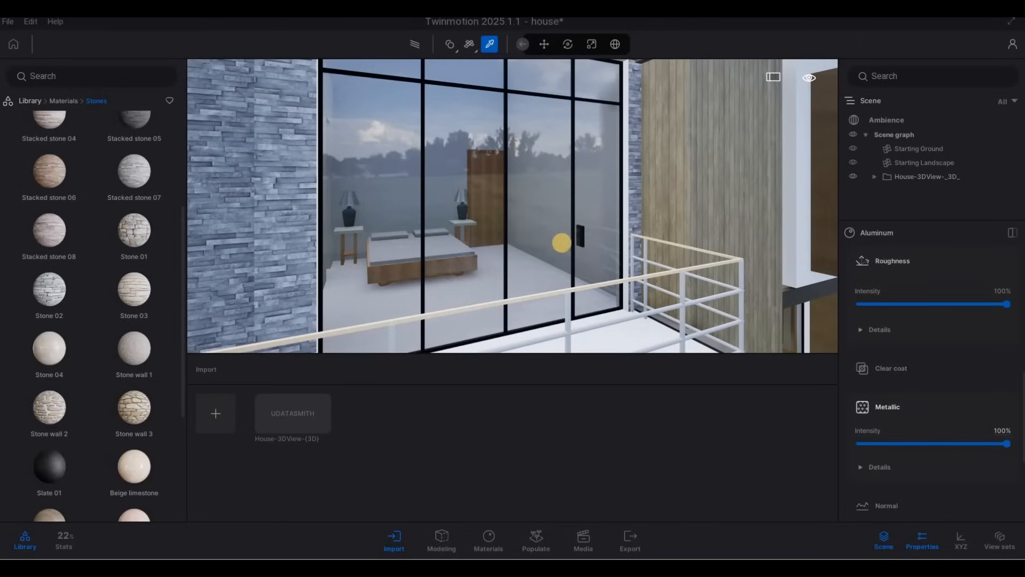
{"action": "scroll", "coordinate": [987, 457], "scroll_direction": "up", "scroll_amount": 3}
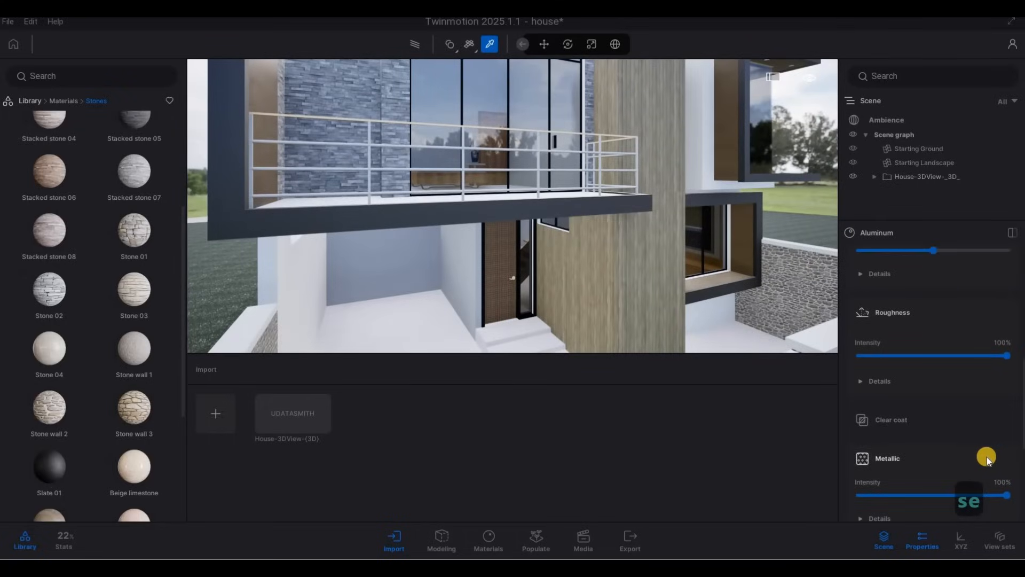
{"action": "scroll", "coordinate": [985, 452], "scroll_direction": "up", "scroll_amount": 5}
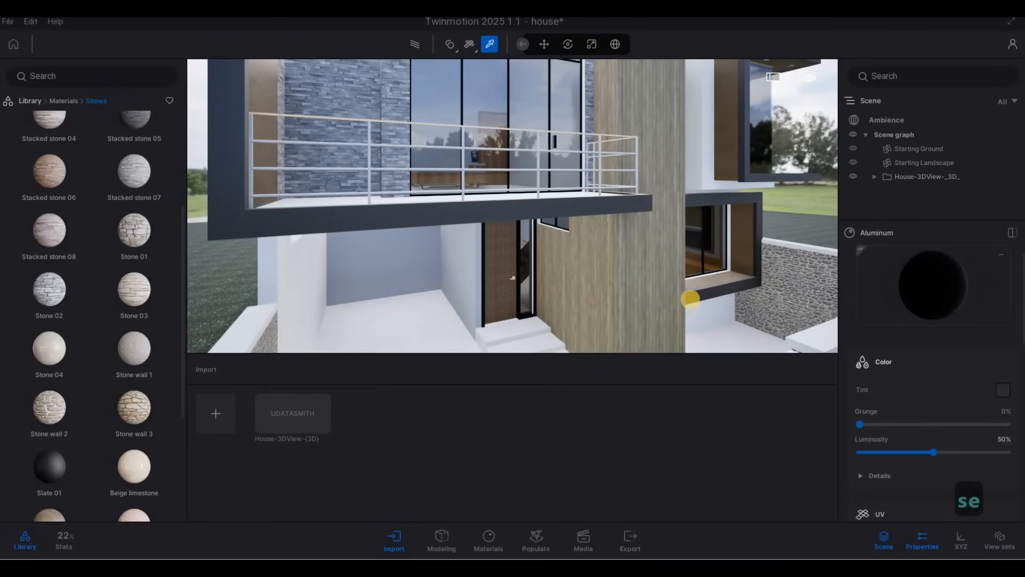
Apply the Aluminum material to the 30A house number lettering on the front sign wall
{"action": "key", "text": "d"}
{"action": "key", "text": "e"}
{"action": "key", "text": "a"}
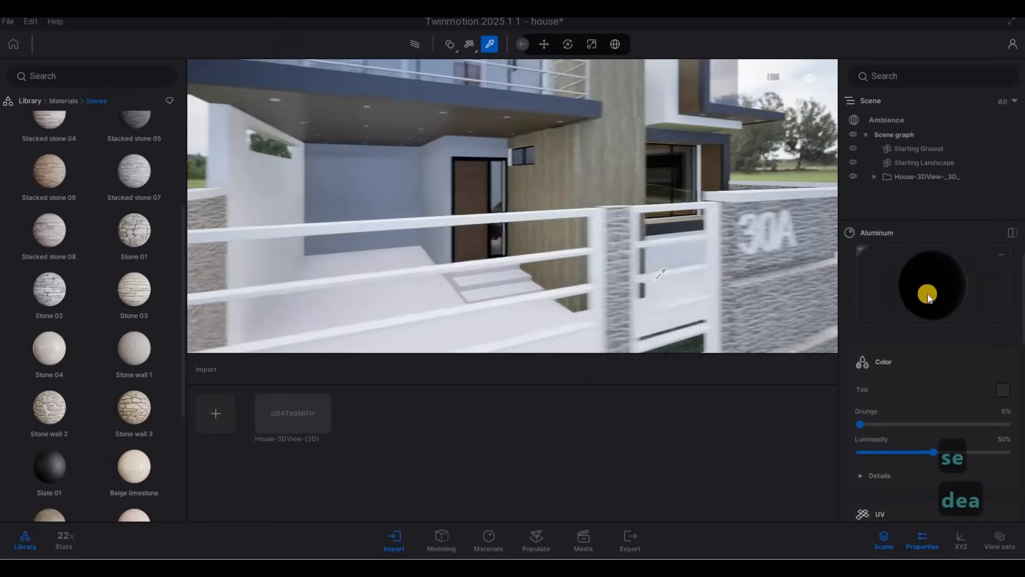
{"action": "key", "text": "e"}
{"action": "left_click_drag", "start_coordinate": [932, 293], "coordinate": [689, 199]}
{"action": "key", "text": "d"}
{"action": "key", "text": "w"}
{"action": "right_click_drag", "start_coordinate": [476, 146], "coordinate": [534, 184]}
{"action": "key", "text": "d"}
{"action": "key", "text": "s"}
{"action": "key", "text": "q"}
{"action": "key", "text": "a"}
{"action": "key", "text": "w"}
{"action": "key", "text": "w"}
{"action": "key", "text": "q"}
{"action": "key", "text": "s"}
{"action": "left_click", "coordinate": [63, 100]}
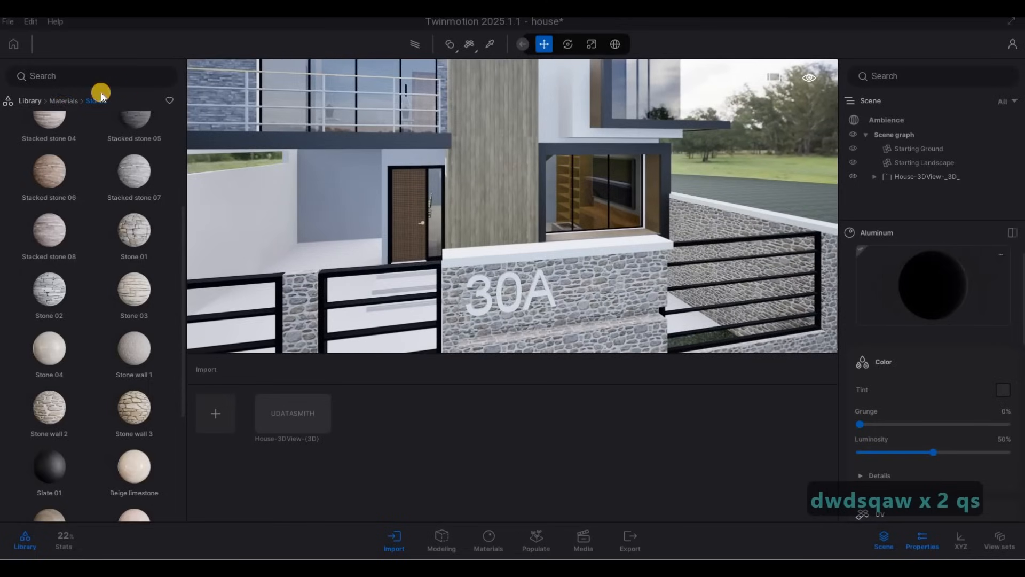
{"action": "scroll", "coordinate": [101, 356], "scroll_direction": "down", "scroll_amount": 1}
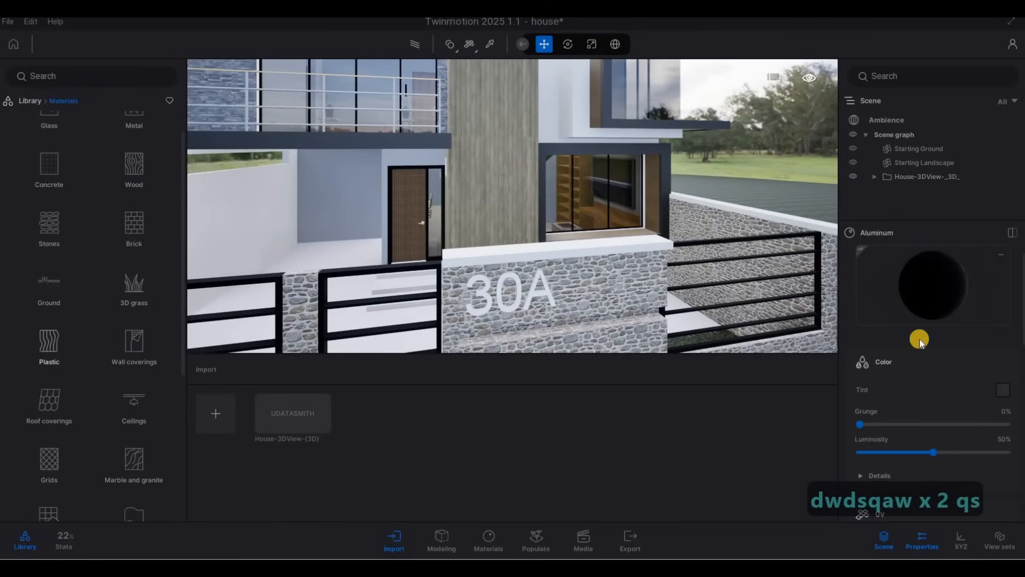
{"action": "left_click_drag", "start_coordinate": [910, 307], "coordinate": [653, 296]}
Set the Aluminum material's tint to mid grey 484848
{"action": "key", "text": "a"}
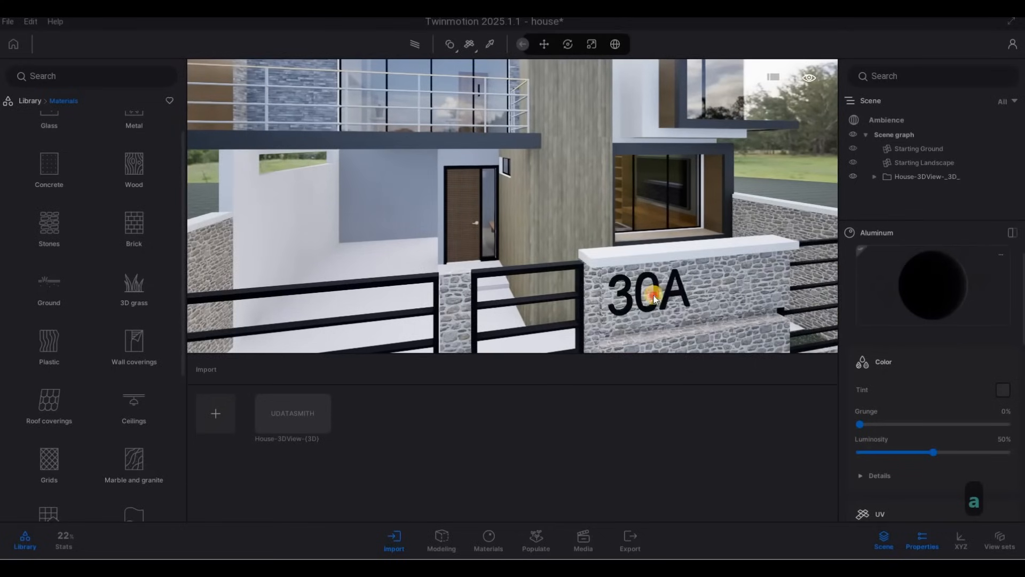
{"action": "right_click_drag", "start_coordinate": [678, 243], "coordinate": [604, 285]}
{"action": "key", "text": "e"}
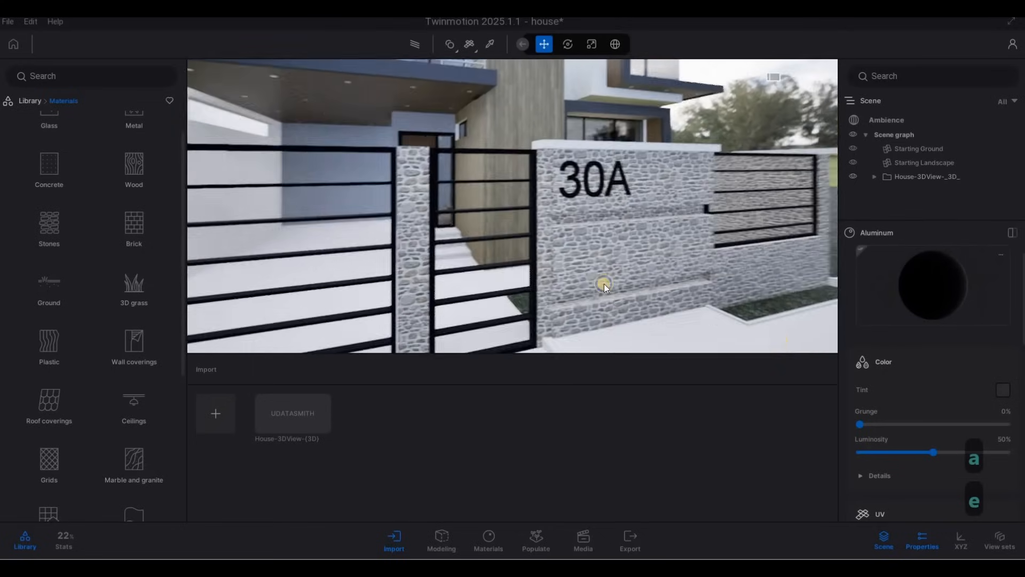
{"action": "key", "text": "w"}
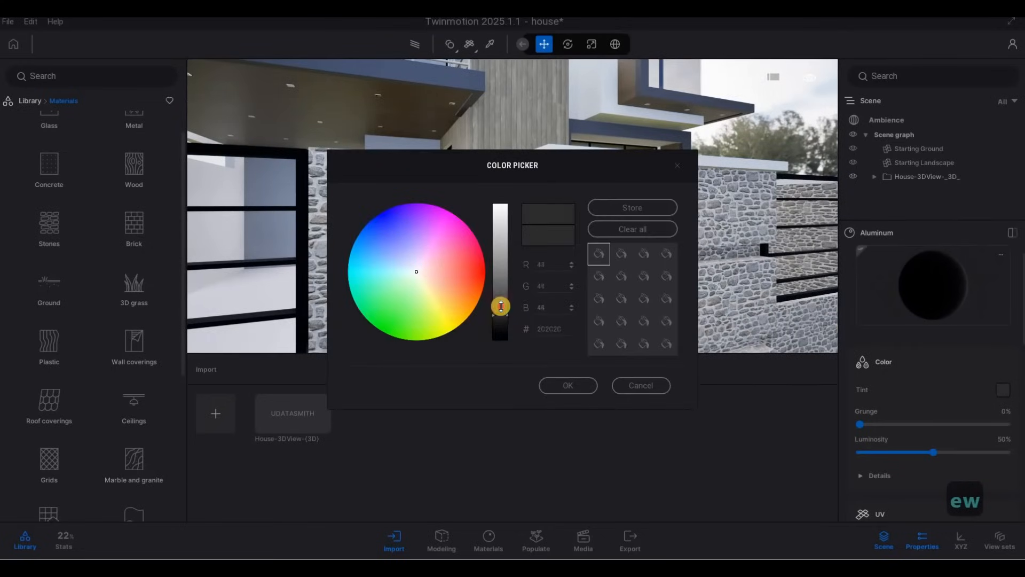
{"action": "left_click_drag", "start_coordinate": [500, 303], "coordinate": [499, 303]}
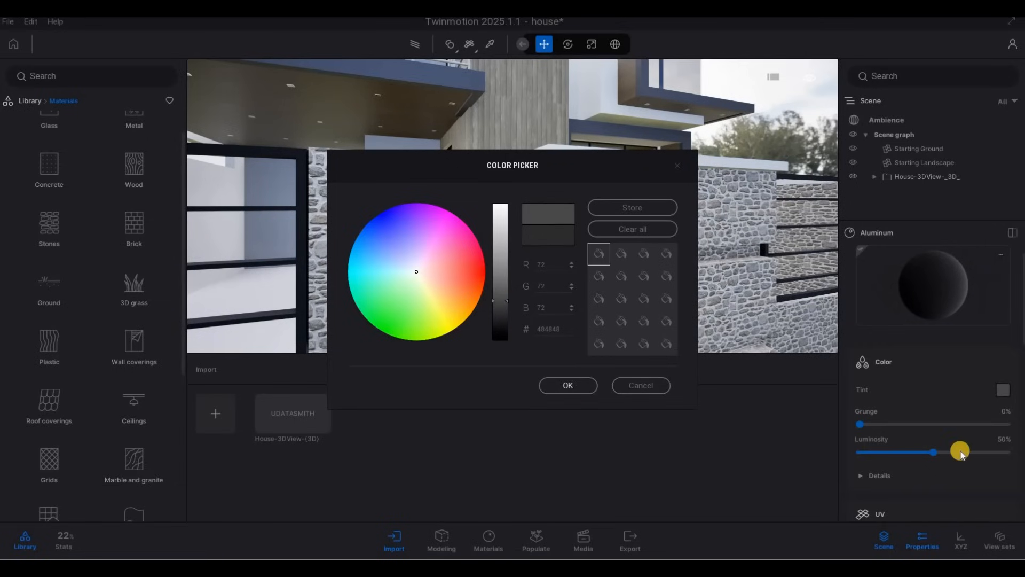
{"action": "left_click", "coordinate": [961, 453]}
Reduce the Aluminum material's metallic intensity to about 60%
{"action": "scroll", "coordinate": [953, 462], "scroll_direction": "down", "scroll_amount": 5}
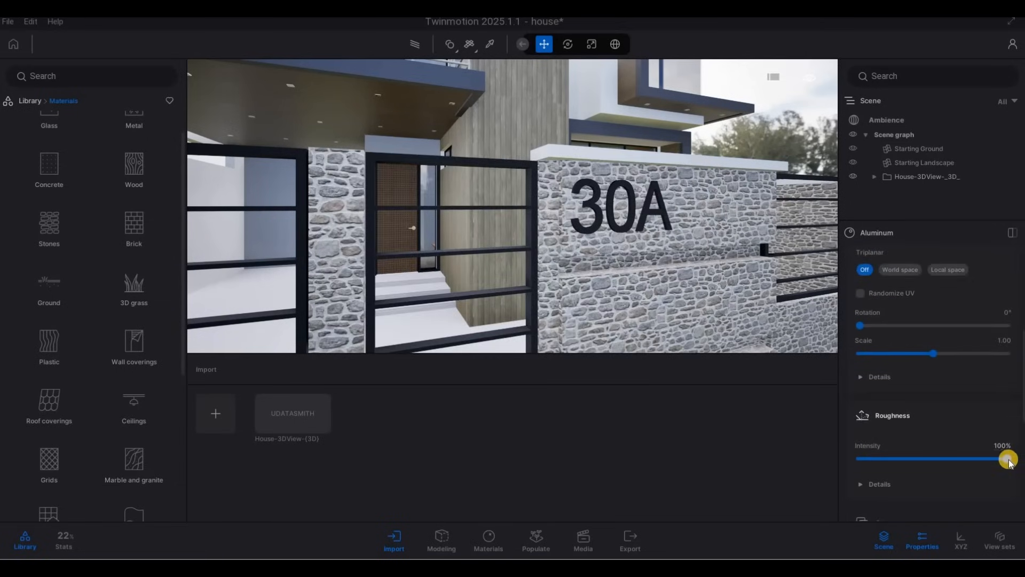
{"action": "scroll", "coordinate": [988, 469], "scroll_direction": "down", "scroll_amount": 1}
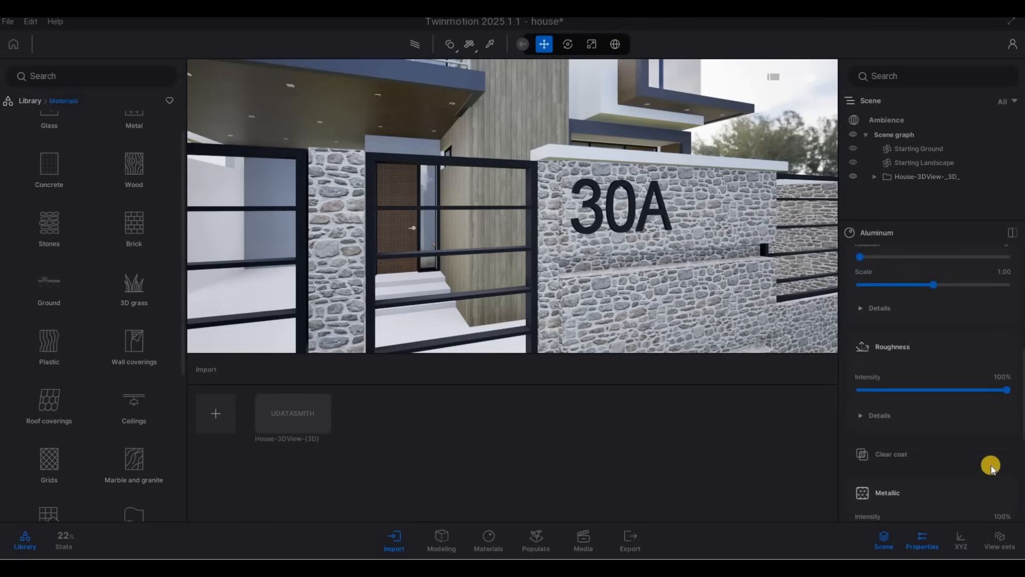
{"action": "scroll", "coordinate": [988, 465], "scroll_direction": "up", "scroll_amount": 3}
{"action": "scroll", "coordinate": [987, 464], "scroll_direction": "down", "scroll_amount": 5}
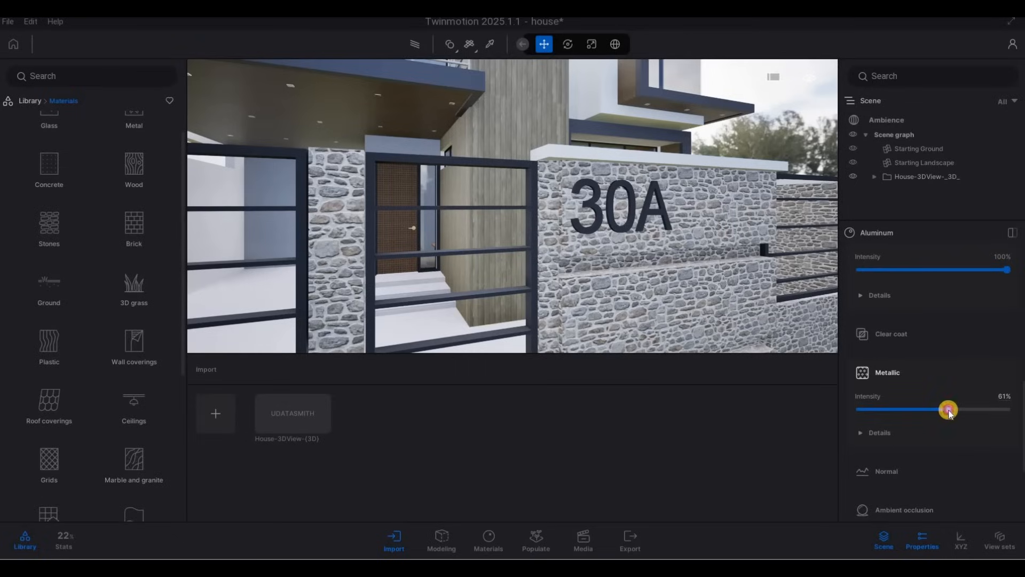
Apply Exposed aggregate concrete 01 from the Concrete materials to the 30A sign wall and boundary walls
{"action": "key", "text": "d"}
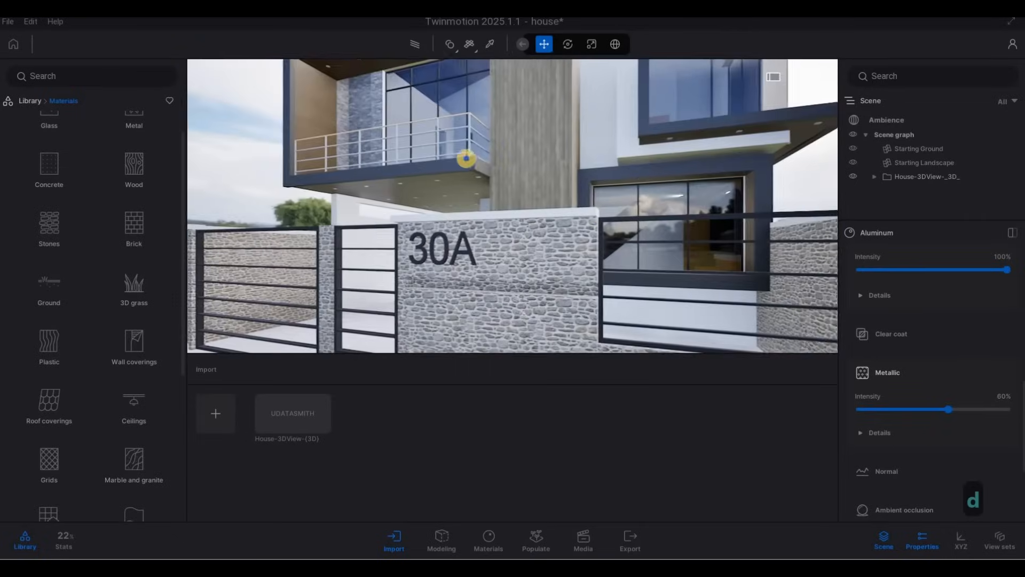
{"action": "key", "text": "s"}
{"action": "key", "text": "w"}
{"action": "key", "text": "a"}
{"action": "key", "text": "a"}
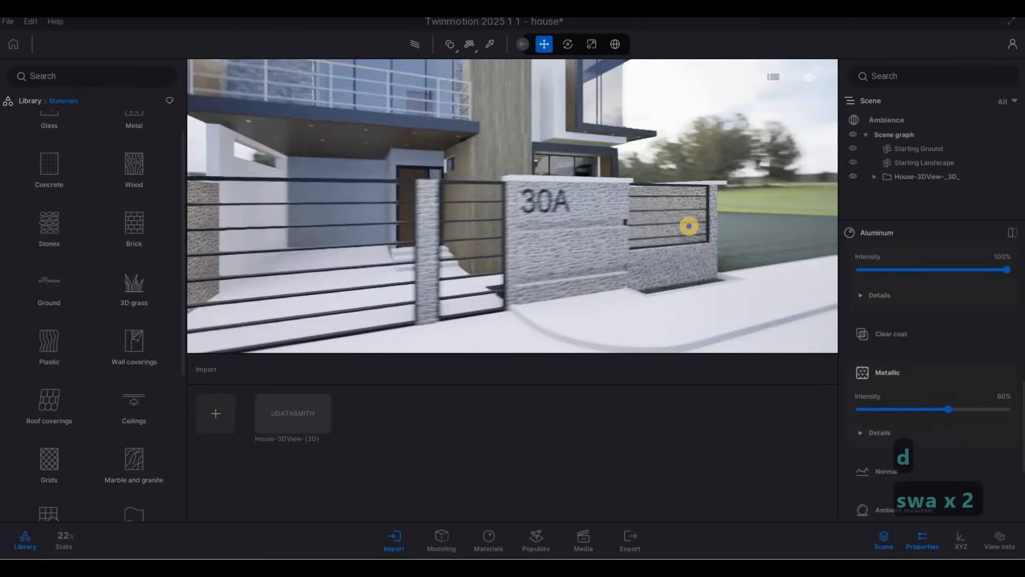
{"action": "key", "text": "w"}
{"action": "key", "text": "w"}
{"action": "key", "text": "q"}
{"action": "key", "text": "e"}
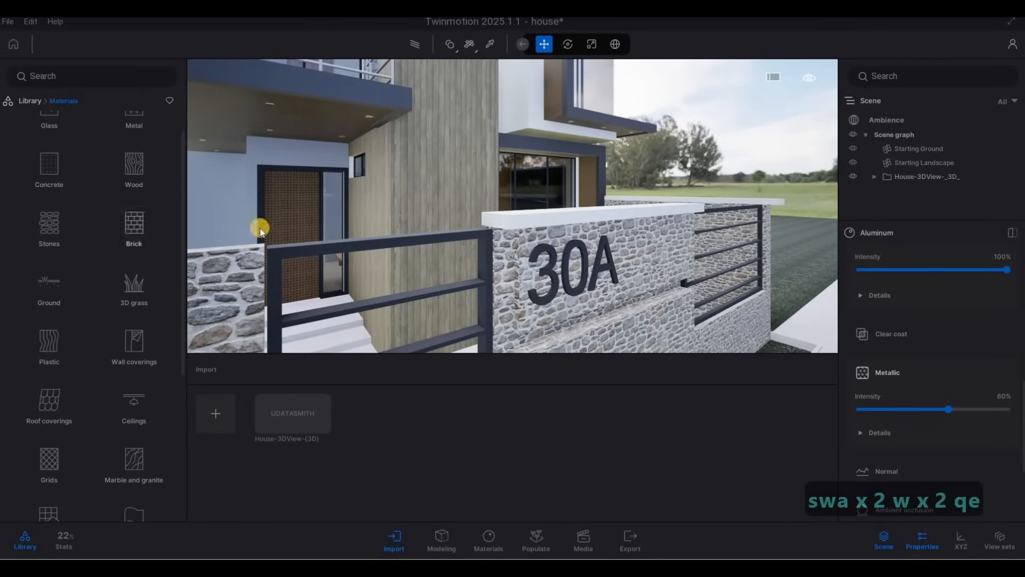
{"action": "key", "text": "d"}
{"action": "key", "text": "w"}
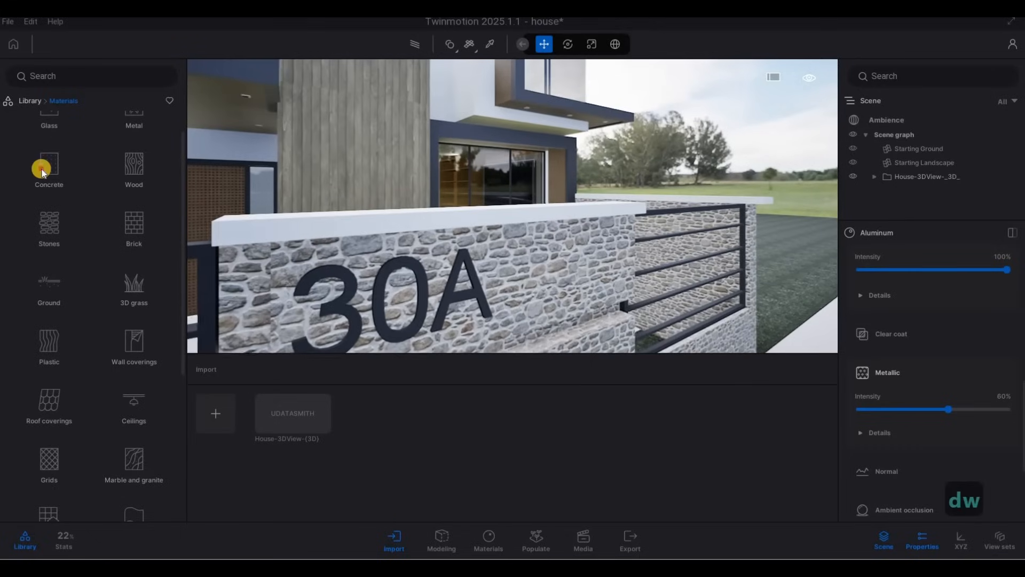
{"action": "left_click", "coordinate": [43, 164]}
{"action": "scroll", "coordinate": [46, 246], "scroll_direction": "down", "scroll_amount": 1}
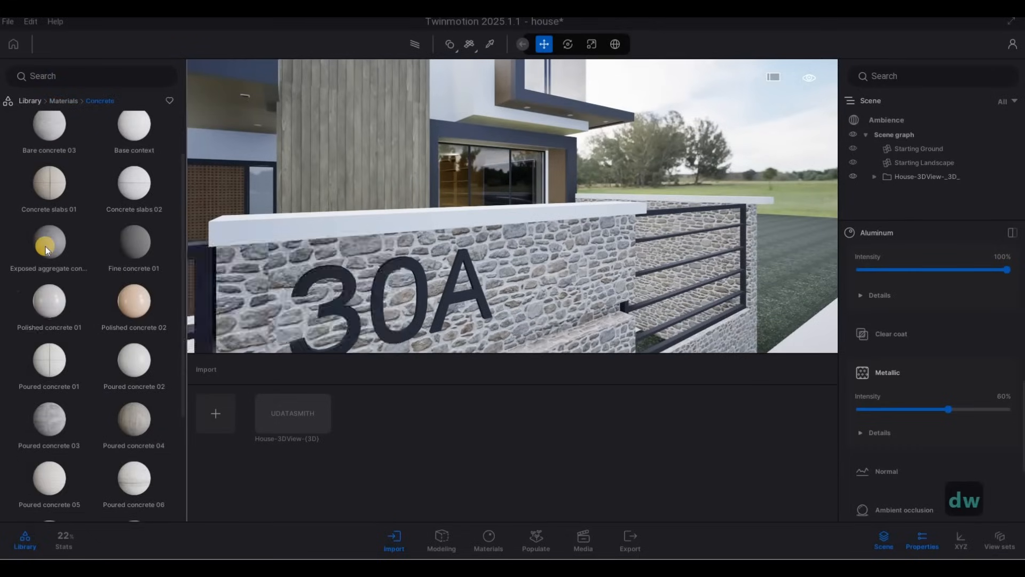
{"action": "left_click_drag", "start_coordinate": [495, 280], "coordinate": [540, 281]}
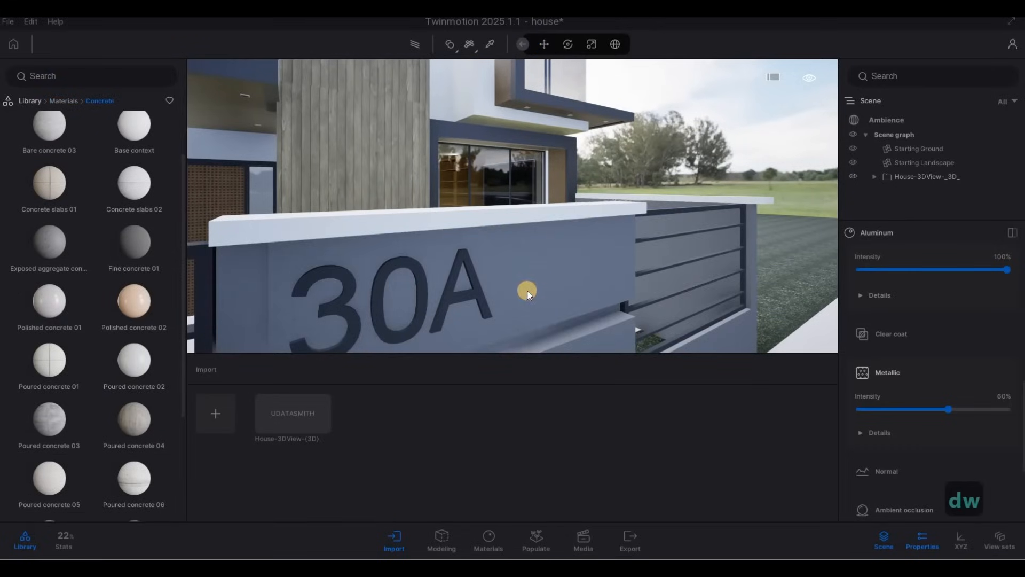
Set the Exposed aggregate concrete 01 texture scale to about 5.7
{"action": "key", "text": "w"}
{"action": "key", "text": "s"}
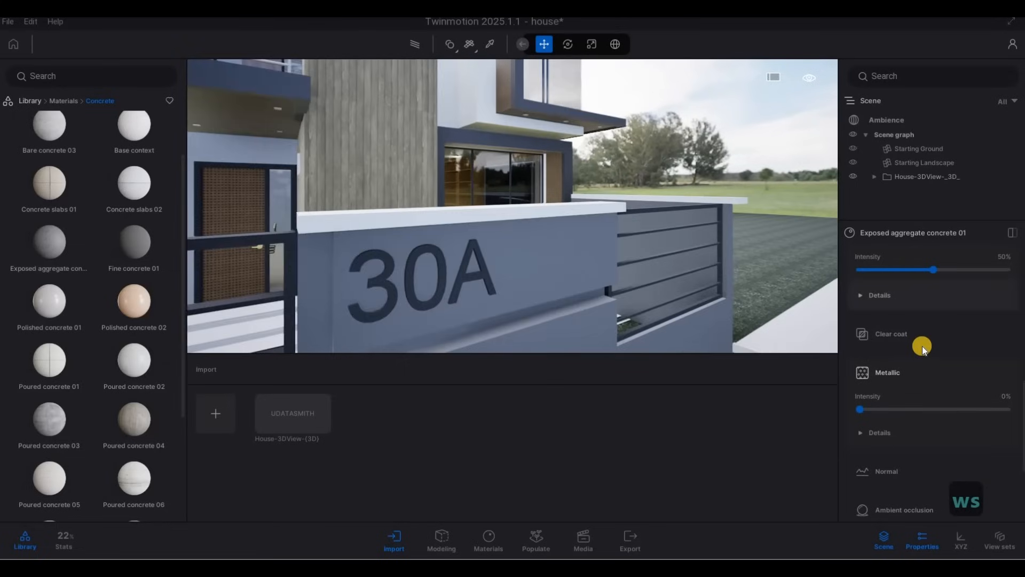
{"action": "scroll", "coordinate": [940, 324], "scroll_direction": "up", "scroll_amount": 2}
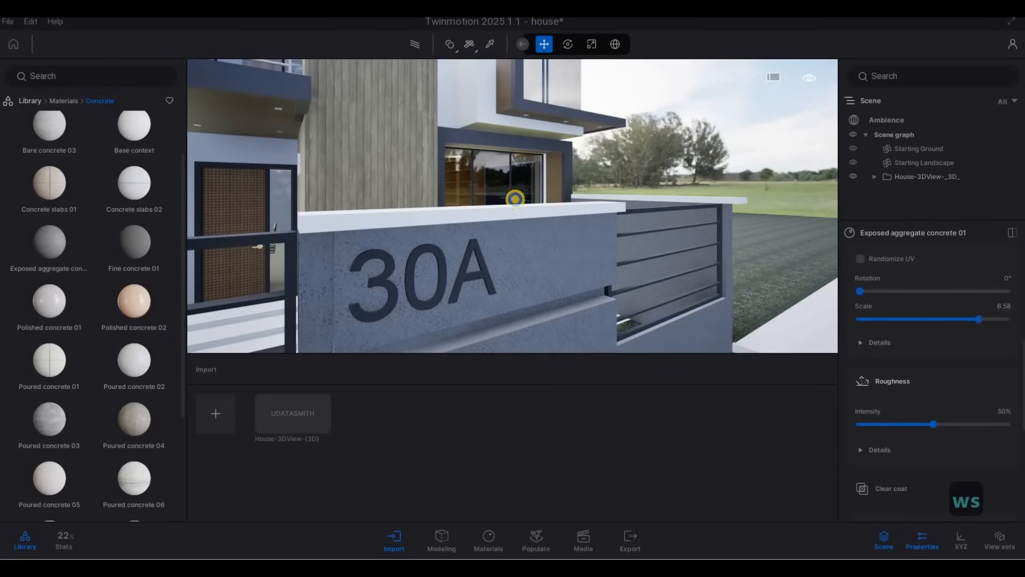
{"action": "key", "text": "d"}
{"action": "key", "text": "e"}
{"action": "key", "text": "a"}
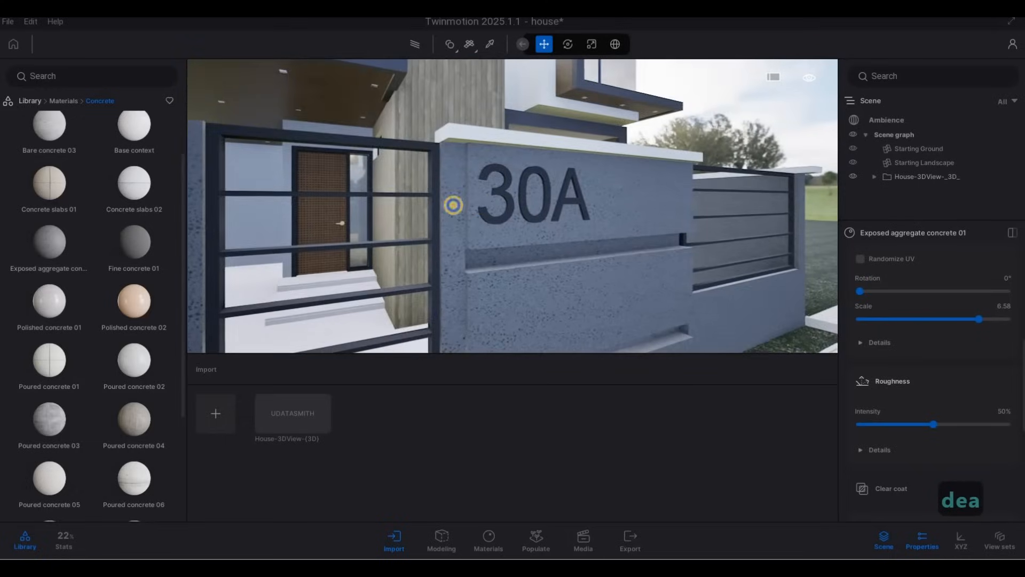
{"action": "key", "text": "s"}
{"action": "key", "text": "a"}
{"action": "key", "text": "w"}
{"action": "key", "text": "d"}
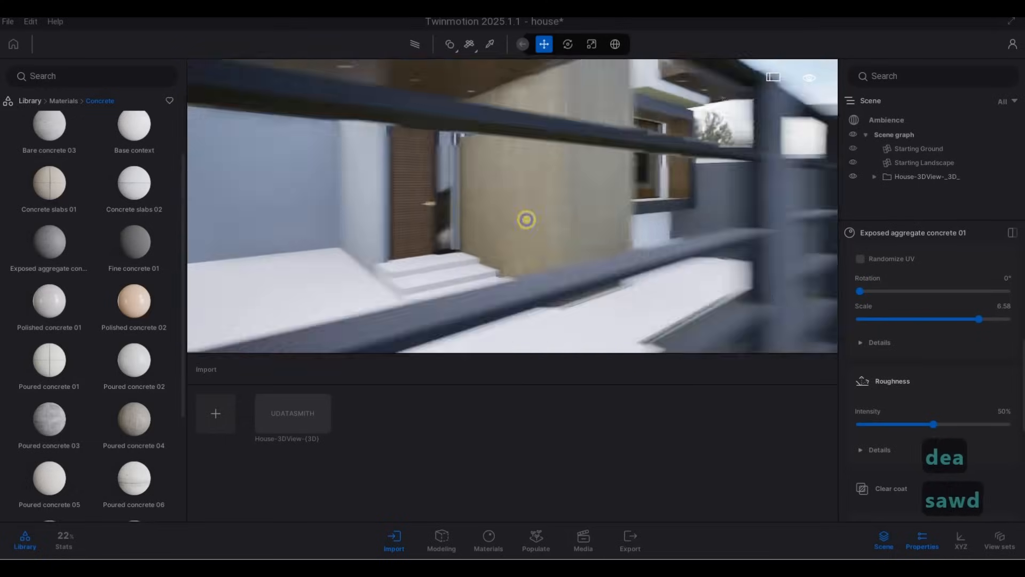
{"action": "key", "text": "d"}
{"action": "right_click_drag", "start_coordinate": [526, 219], "coordinate": [583, 223]}
{"action": "key", "text": "w"}
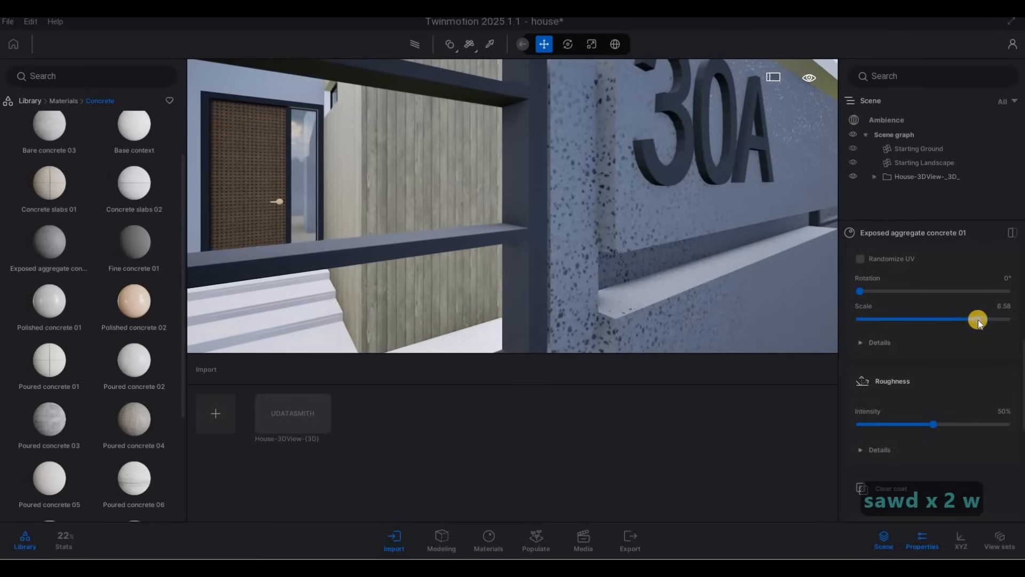
{"action": "left_click_drag", "start_coordinate": [978, 319], "coordinate": [971, 319]}
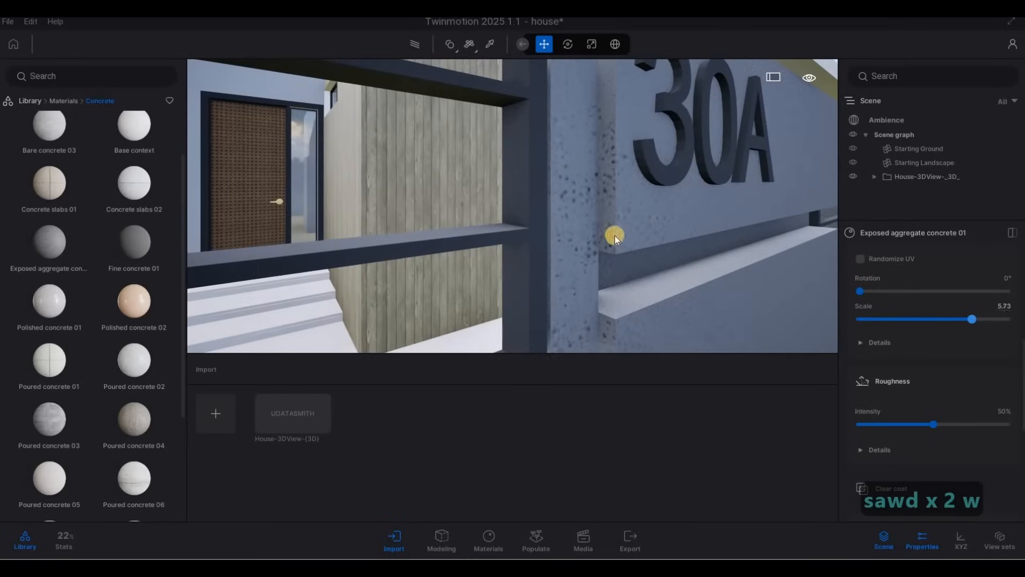
Apply Fine concrete 01 to the coping on top of the 30A sign wall
{"action": "key", "text": "d"}
{"action": "right_click_drag", "start_coordinate": [615, 236], "coordinate": [289, 260]}
{"action": "key", "text": "s"}
{"action": "key", "text": "a"}
{"action": "key", "text": "s"}
{"action": "key", "text": "w"}
{"action": "key", "text": "q"}
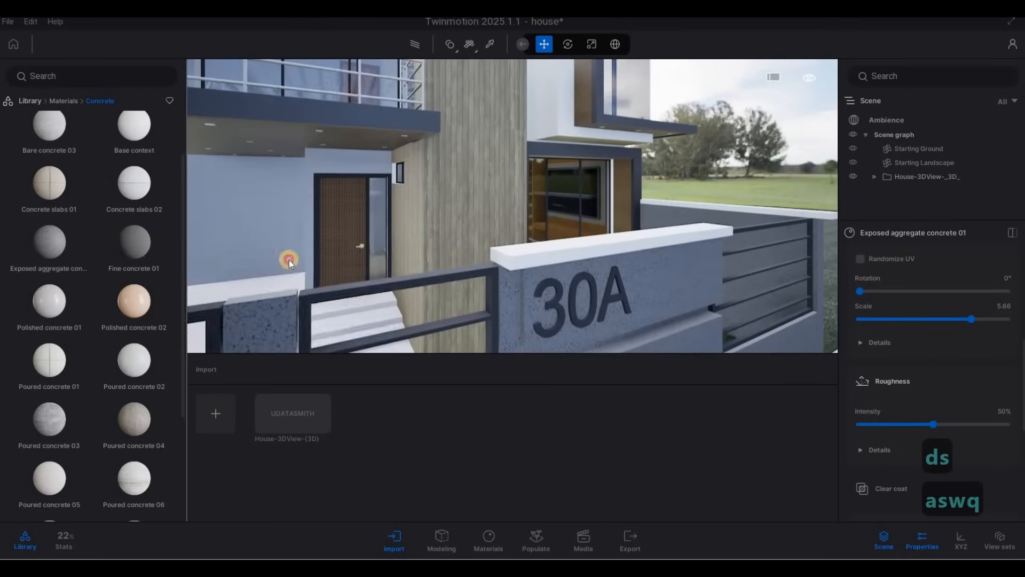
{"action": "left_click_drag", "start_coordinate": [289, 260], "coordinate": [538, 260]}
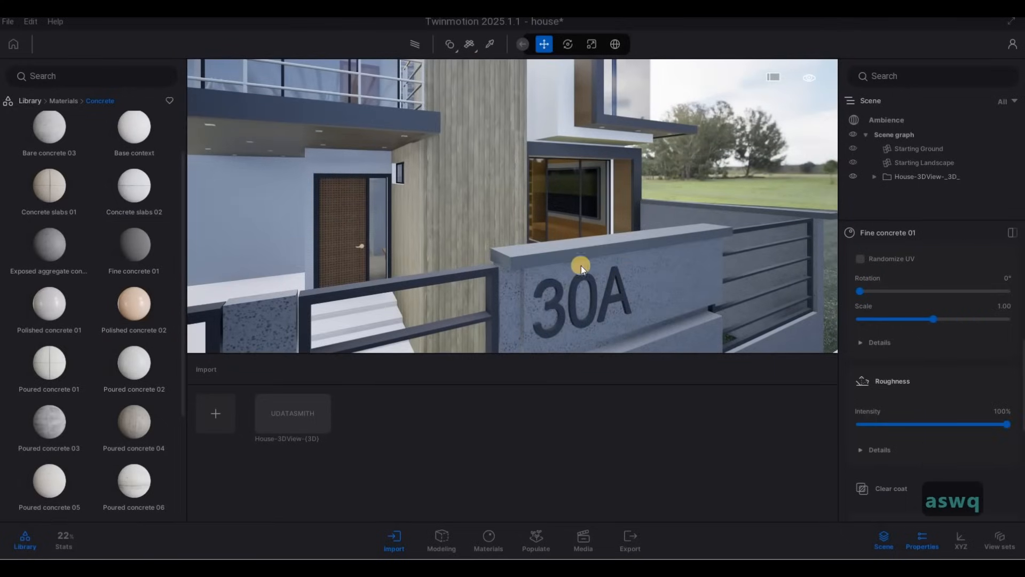
Apply Fine concrete 01 to the entrance steps at the front door
{"action": "key", "text": "w"}
{"action": "right_click_drag", "start_coordinate": [617, 265], "coordinate": [219, 245]}
{"action": "key", "text": "s"}
{"action": "key", "text": "a"}
{"action": "key", "text": "w"}
{"action": "key", "text": "w"}
{"action": "key", "text": "q"}
{"action": "key", "text": "w"}
{"action": "key", "text": "e"}
{"action": "key", "text": "w"}
{"action": "key", "text": "e"}
{"action": "left_click_drag", "start_coordinate": [219, 245], "coordinate": [514, 252]}
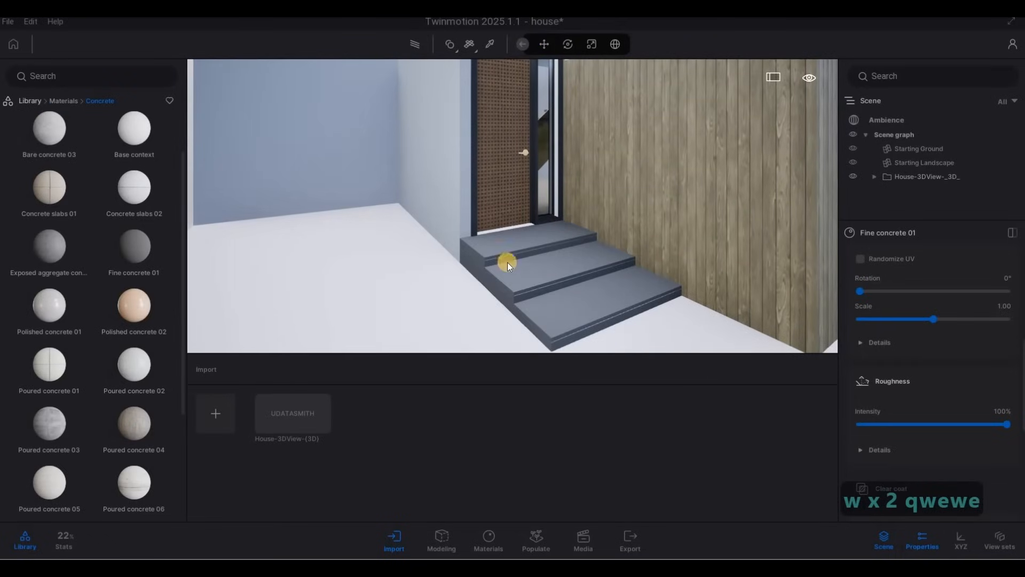
Apply Mahogany 03 G from the Wood materials to the front door, rotated 90° with a scale of about 2.05
{"action": "right_click_drag", "start_coordinate": [528, 269], "coordinate": [80, 217]}
{"action": "key", "text": "d"}
{"action": "key", "text": "w"}
{"action": "key", "text": "a"}
{"action": "key", "text": "d"}
{"action": "key", "text": "a"}
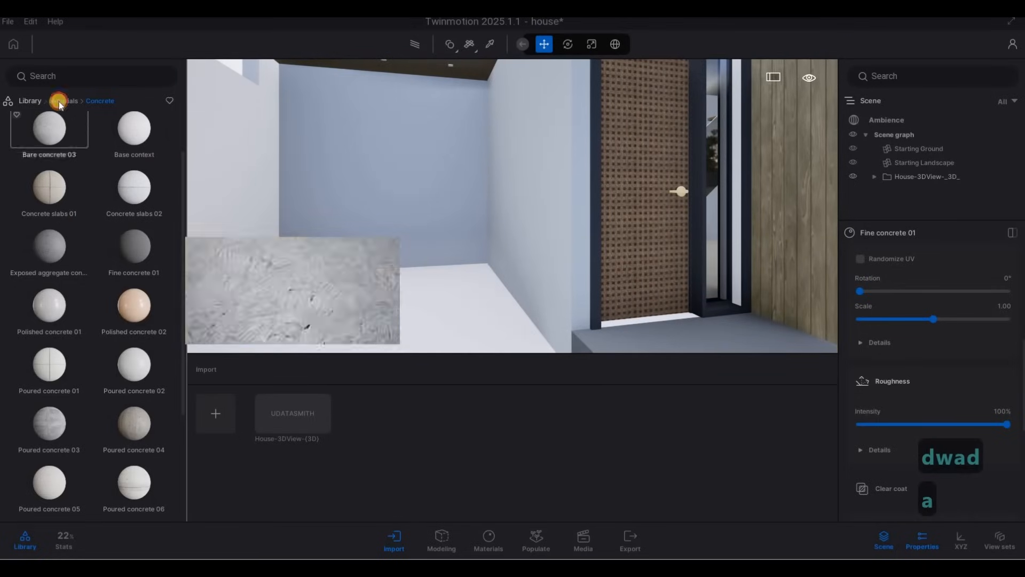
{"action": "left_click", "coordinate": [59, 102]}
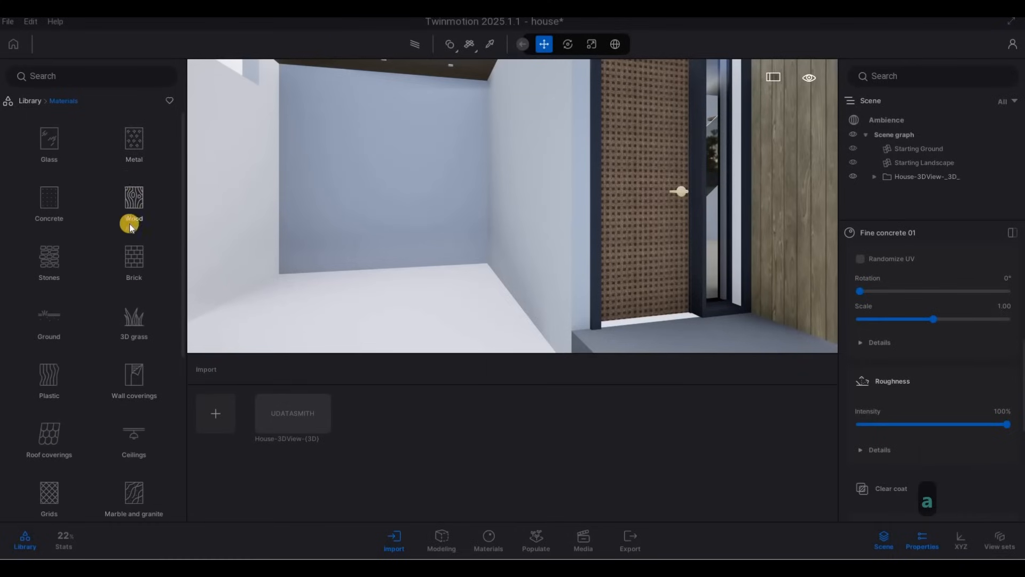
{"action": "left_click", "coordinate": [130, 220]}
{"action": "scroll", "coordinate": [110, 306], "scroll_direction": "down", "scroll_amount": 3}
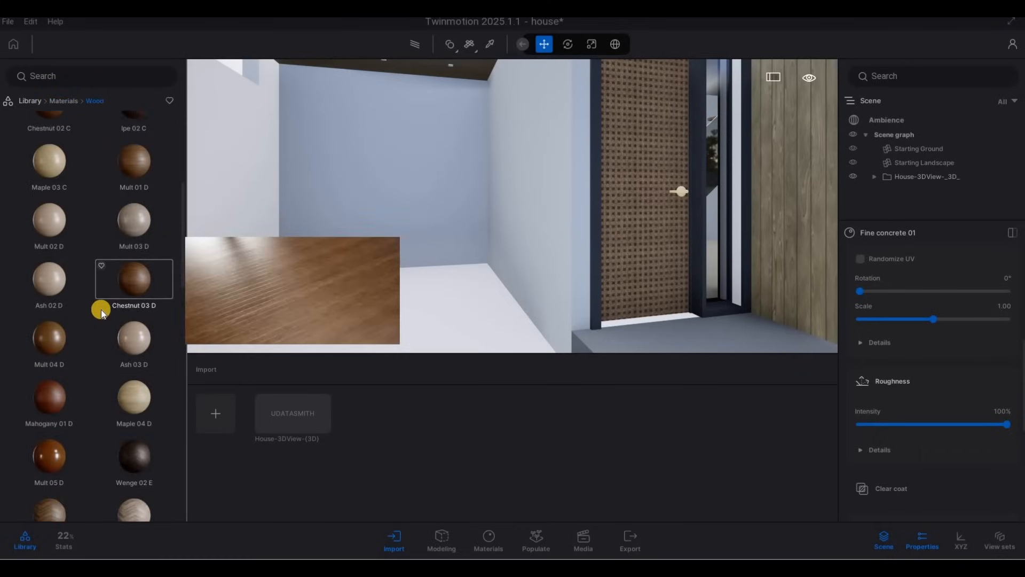
{"action": "scroll", "coordinate": [101, 309], "scroll_direction": "down", "scroll_amount": 3}
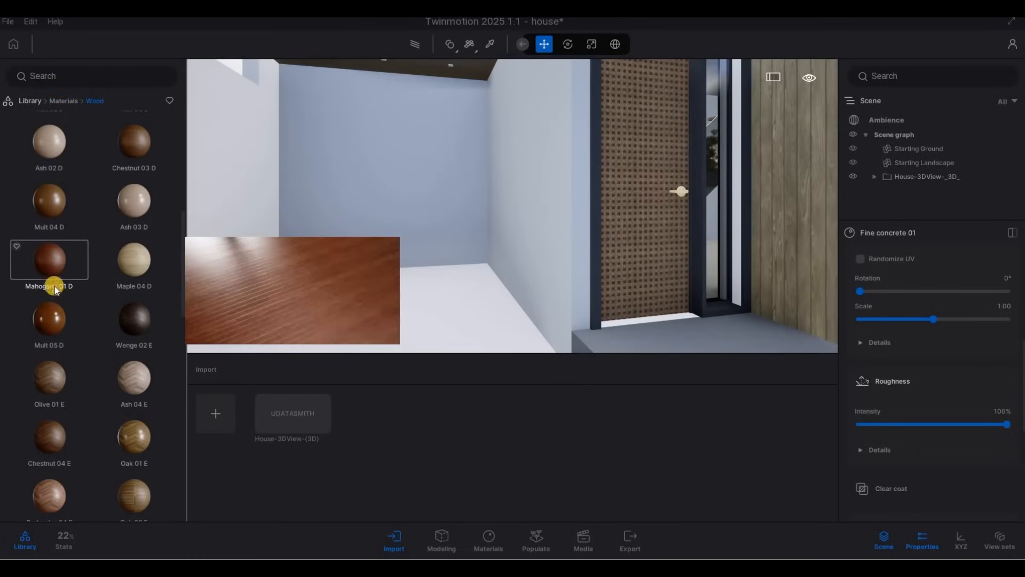
{"action": "scroll", "coordinate": [65, 296], "scroll_direction": "down", "scroll_amount": 3}
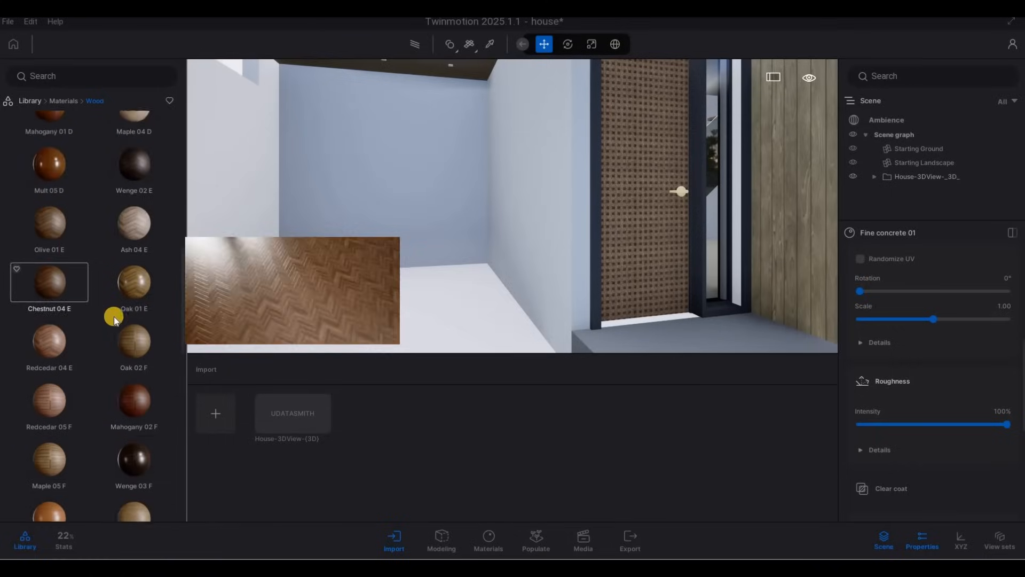
{"action": "scroll", "coordinate": [118, 322], "scroll_direction": "down", "scroll_amount": 5}
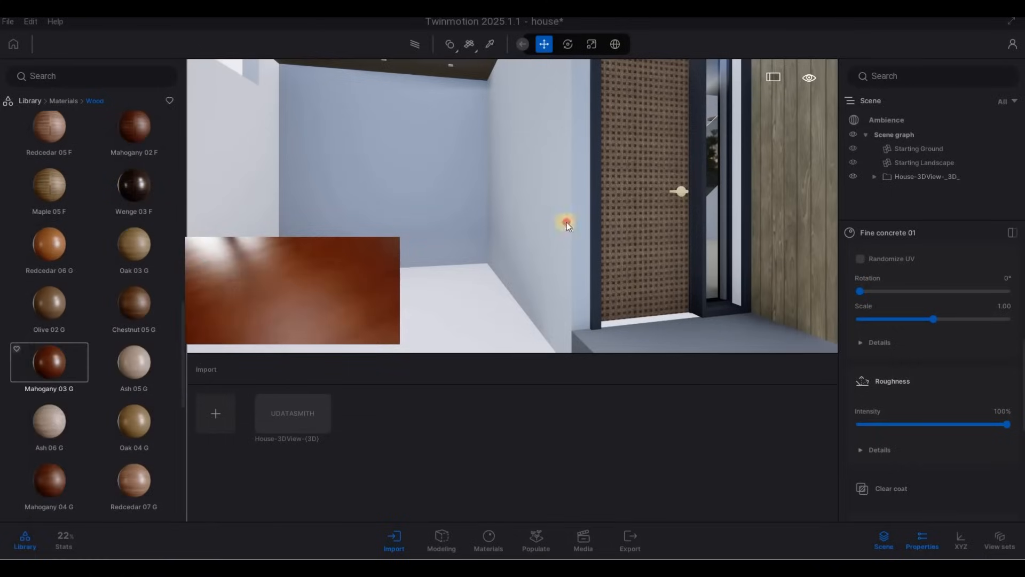
{"action": "left_click_drag", "start_coordinate": [566, 222], "coordinate": [636, 219]}
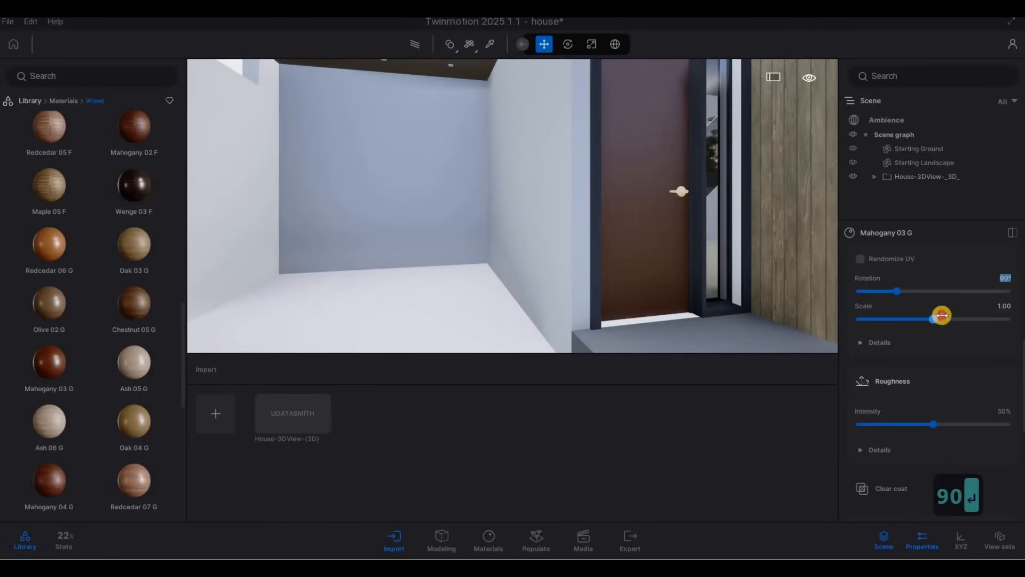
Apply Neon 01 from the Neons materials to the porch ceiling downlights
{"action": "key", "text": "s"}
{"action": "key", "text": "s"}
{"action": "key", "text": "s"}
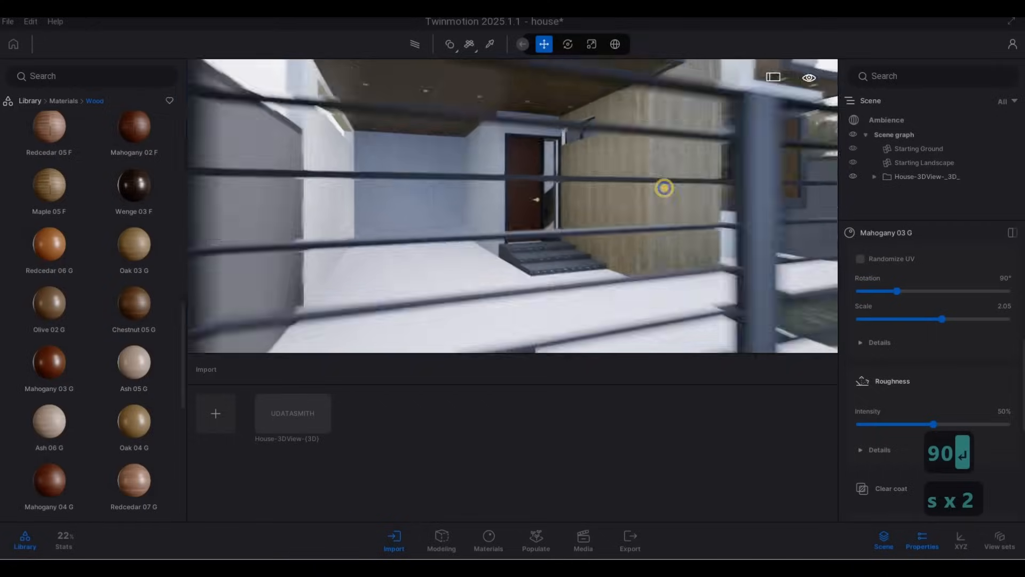
{"action": "key", "text": "w"}
{"action": "key", "text": "w"}
{"action": "key", "text": "w"}
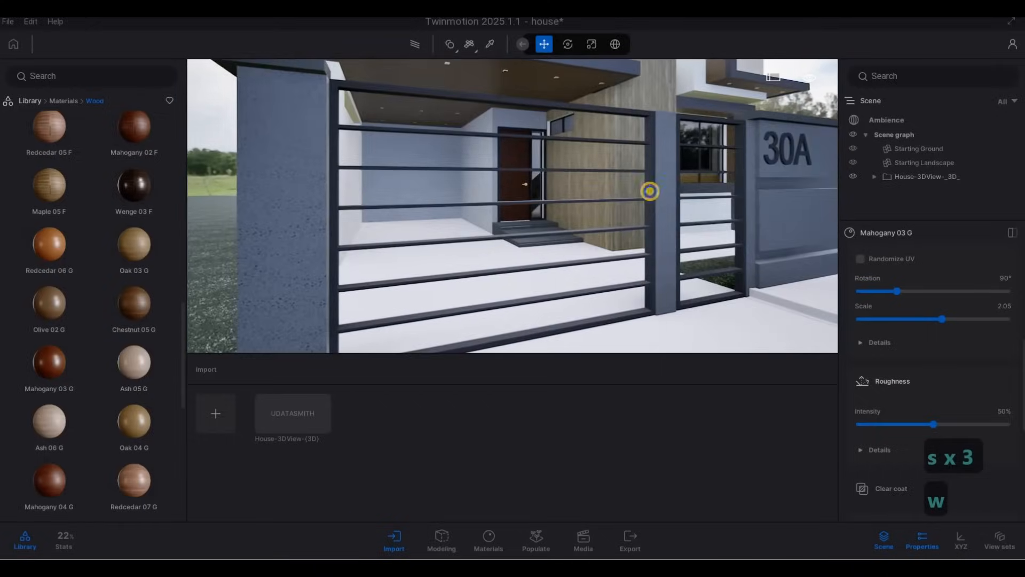
{"action": "key", "text": "w"}
{"action": "right_click_drag", "start_coordinate": [464, 305], "coordinate": [389, 145]}
{"action": "left_click", "coordinate": [484, 47]}
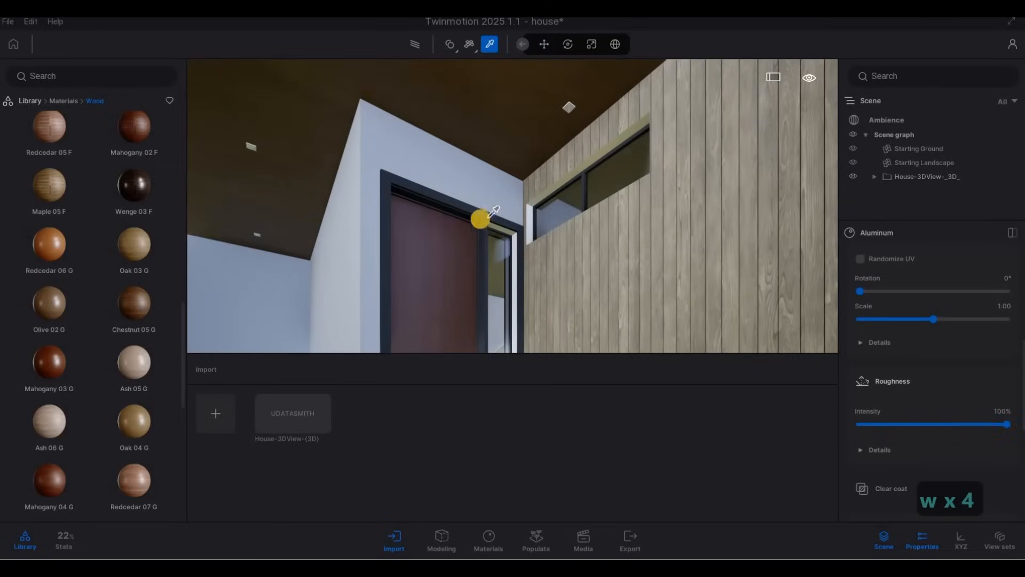
{"action": "key", "text": "q"}
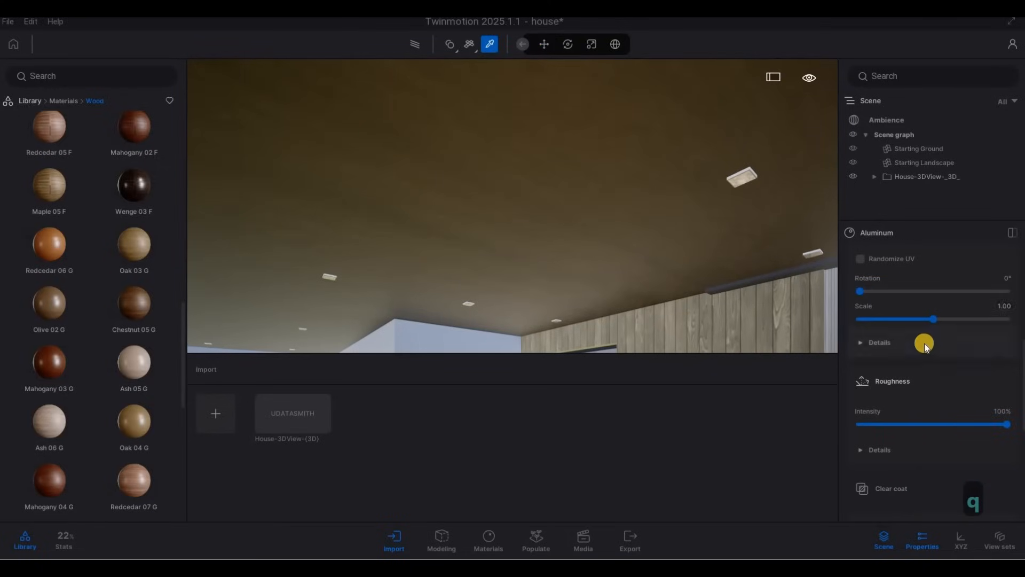
{"action": "scroll", "coordinate": [924, 344], "scroll_direction": "up", "scroll_amount": 8}
{"action": "left_click", "coordinate": [746, 171]}
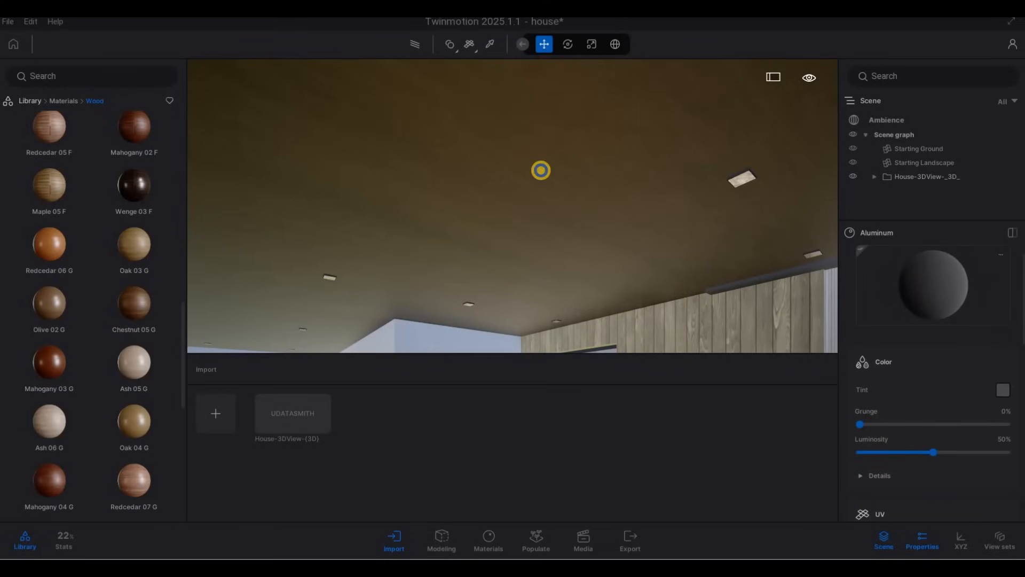
{"action": "key", "text": "d"}
{"action": "key", "text": "a"}
{"action": "key", "text": "e"}
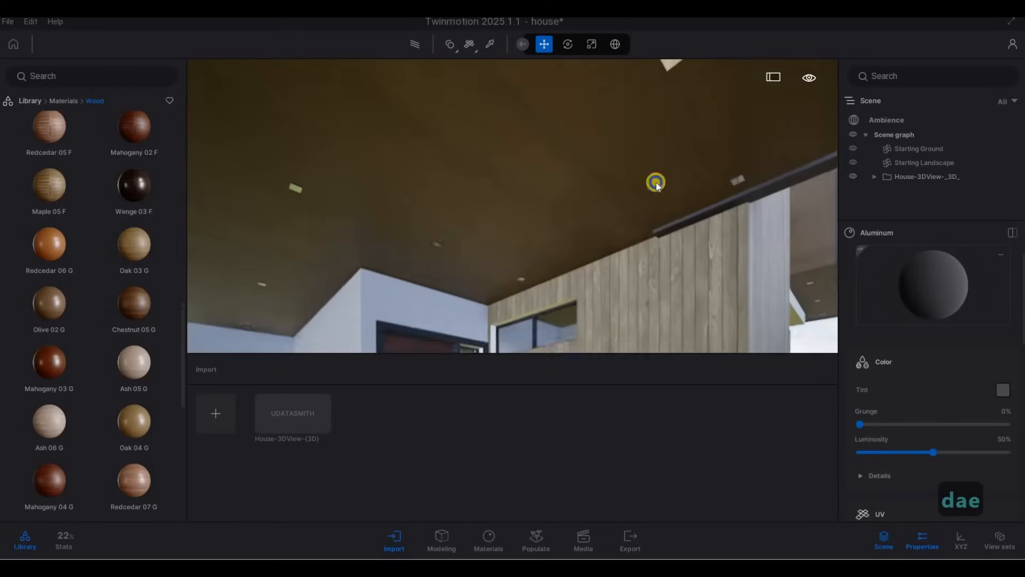
{"action": "left_click", "coordinate": [29, 101]}
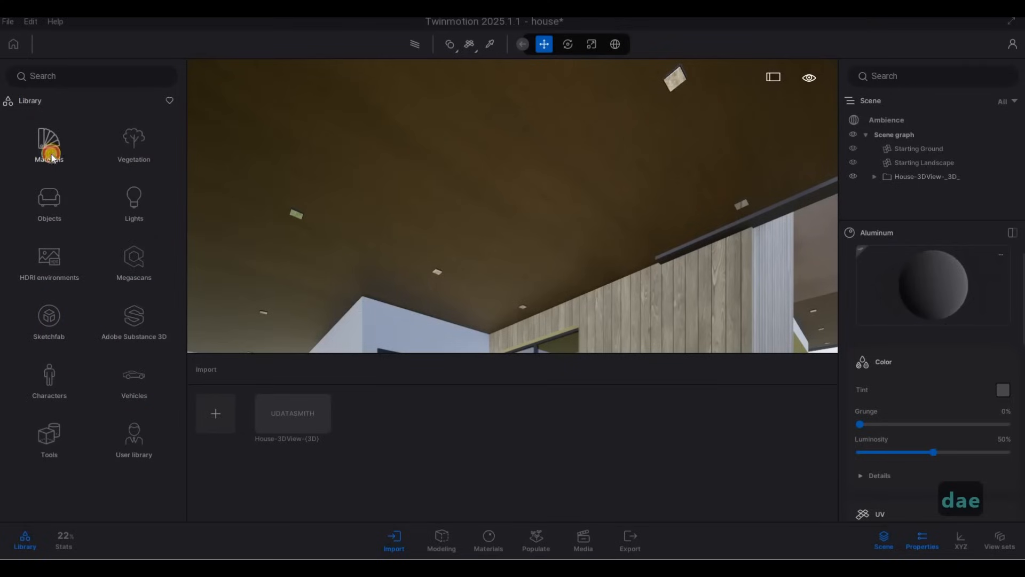
{"action": "scroll", "coordinate": [76, 383], "scroll_direction": "down", "scroll_amount": 6}
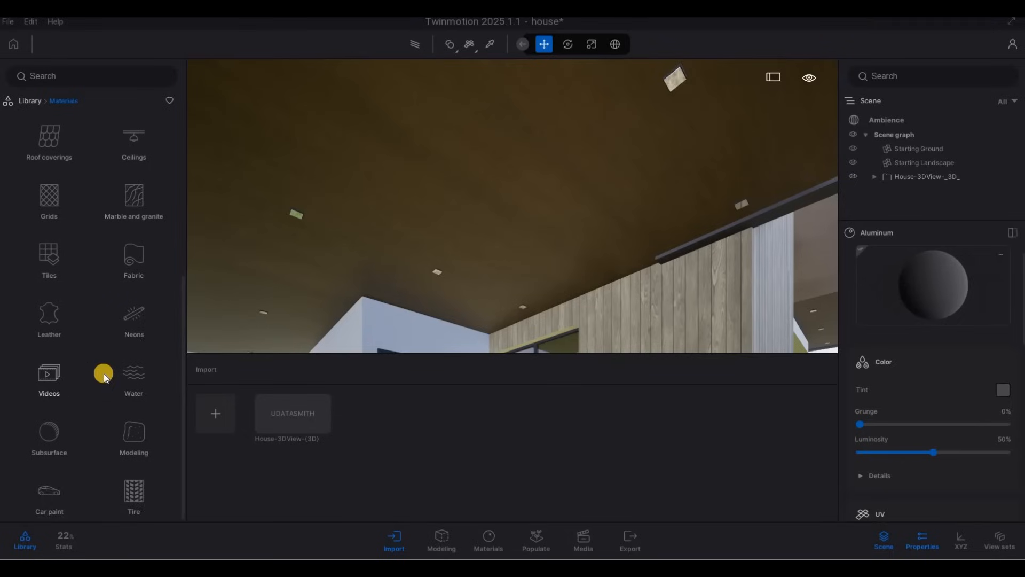
{"action": "scroll", "coordinate": [144, 348], "scroll_direction": "up", "scroll_amount": 1}
{"action": "left_click", "coordinate": [134, 333]}
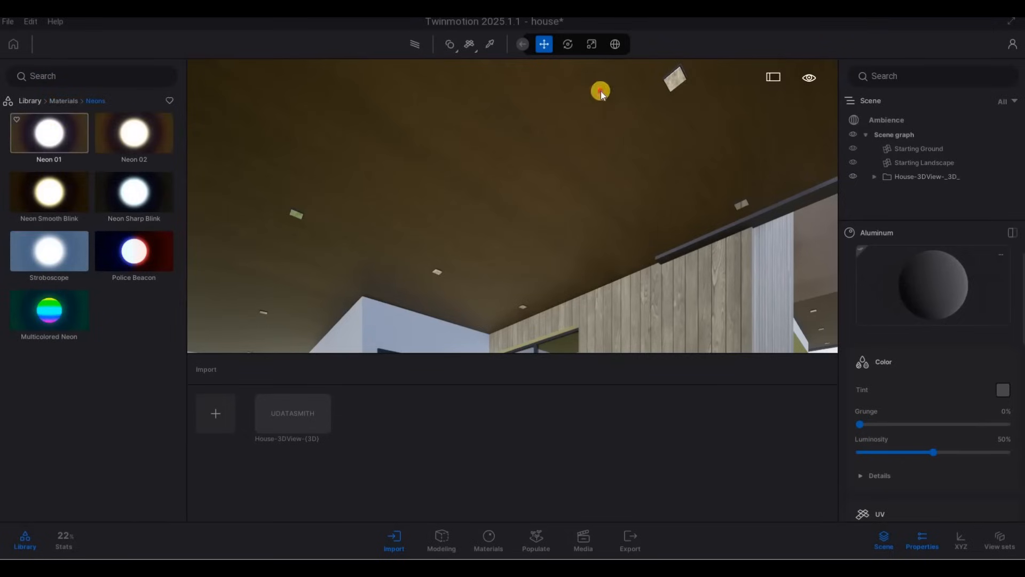
{"action": "left_click_drag", "start_coordinate": [676, 82], "coordinate": [675, 82]}
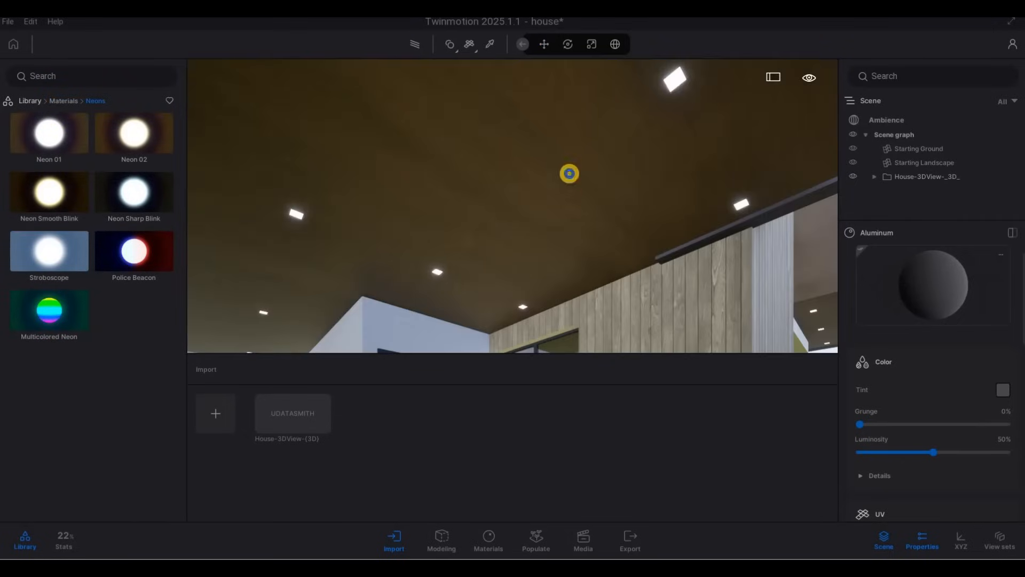
Walk around the house exterior and sample the window frame material with the material picker
{"action": "key", "text": "s"}
{"action": "right_click_drag", "start_coordinate": [602, 293], "coordinate": [526, 134]}
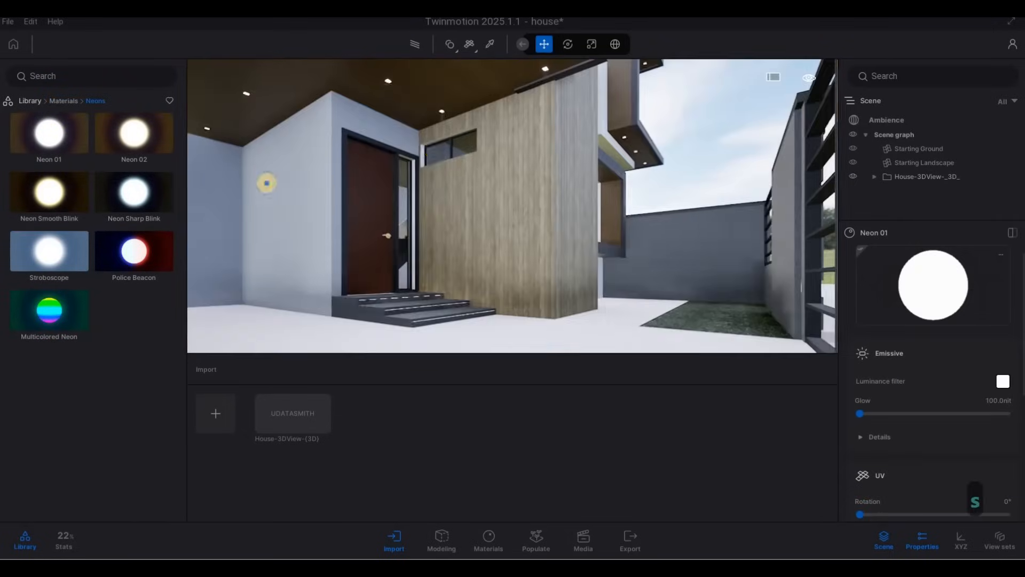
{"action": "key", "text": "d"}
{"action": "right_click_drag", "start_coordinate": [268, 184], "coordinate": [785, 229]}
{"action": "key", "text": "w"}
{"action": "key", "text": "a"}
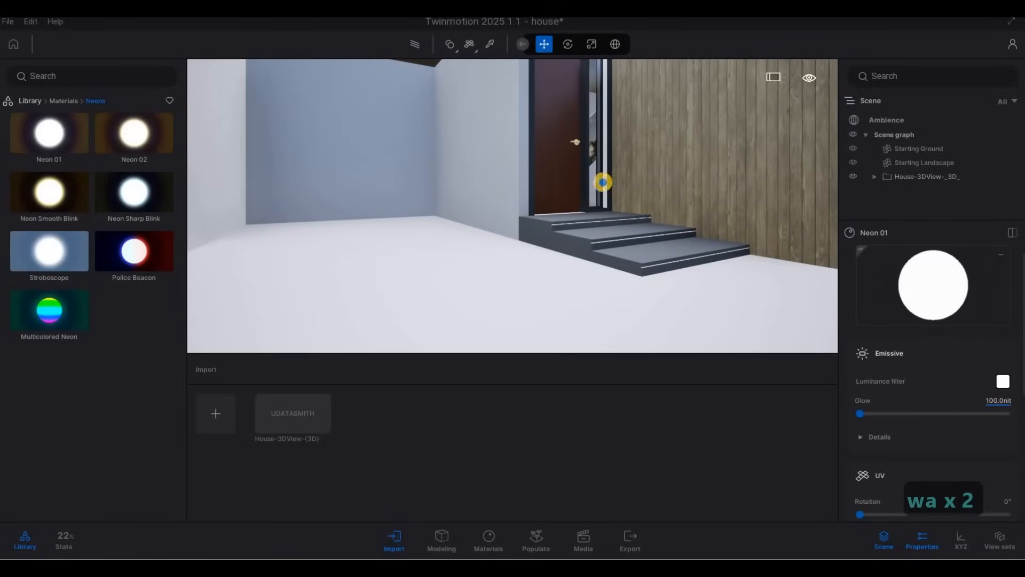
{"action": "key", "text": "s"}
{"action": "key", "text": "d"}
{"action": "key", "text": "s"}
{"action": "key", "text": "d"}
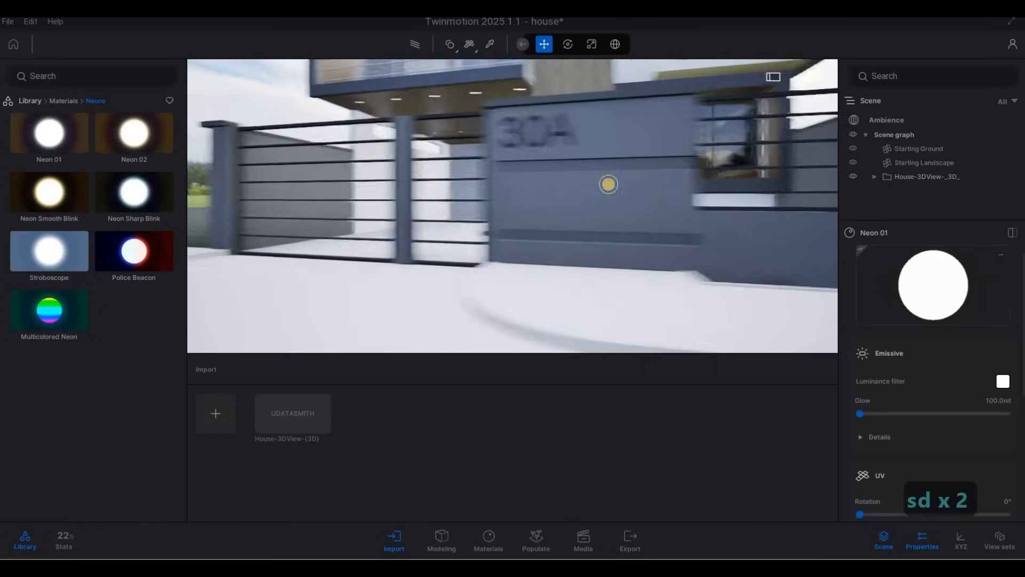
{"action": "key", "text": "q"}
{"action": "right_click_drag", "start_coordinate": [608, 184], "coordinate": [732, 149]}
{"action": "key", "text": "d"}
{"action": "key", "text": "s"}
{"action": "key", "text": "w"}
{"action": "key", "text": "w"}
{"action": "key", "text": "s"}
{"action": "key", "text": "a"}
{"action": "key", "text": "a"}
{"action": "key", "text": "w"}
{"action": "key", "text": "q"}
{"action": "key", "text": "w"}
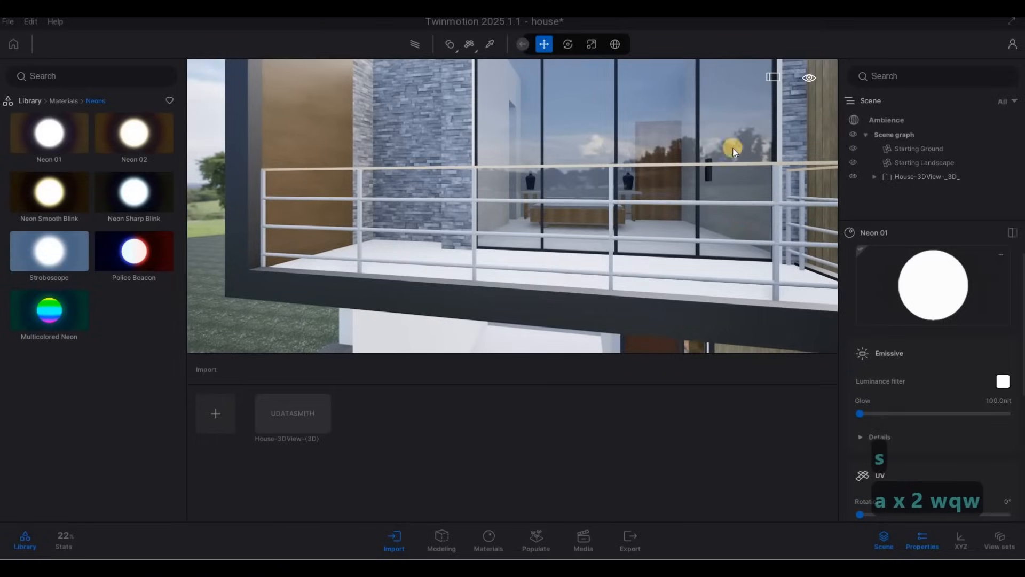
{"action": "key", "text": "e"}
{"action": "left_click", "coordinate": [490, 43]}
{"action": "left_click", "coordinate": [559, 99]}
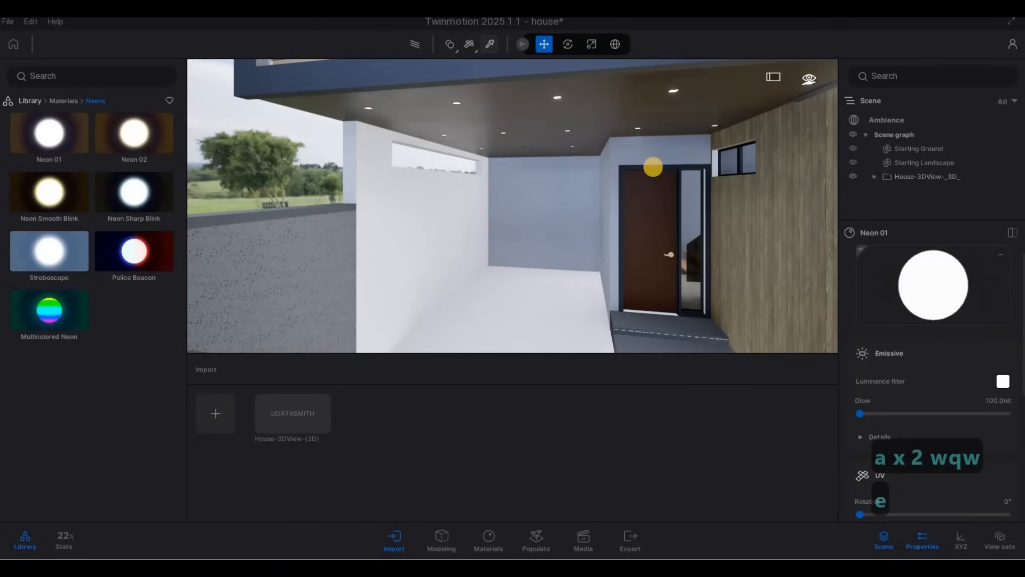
{"action": "left_click", "coordinate": [707, 195]}
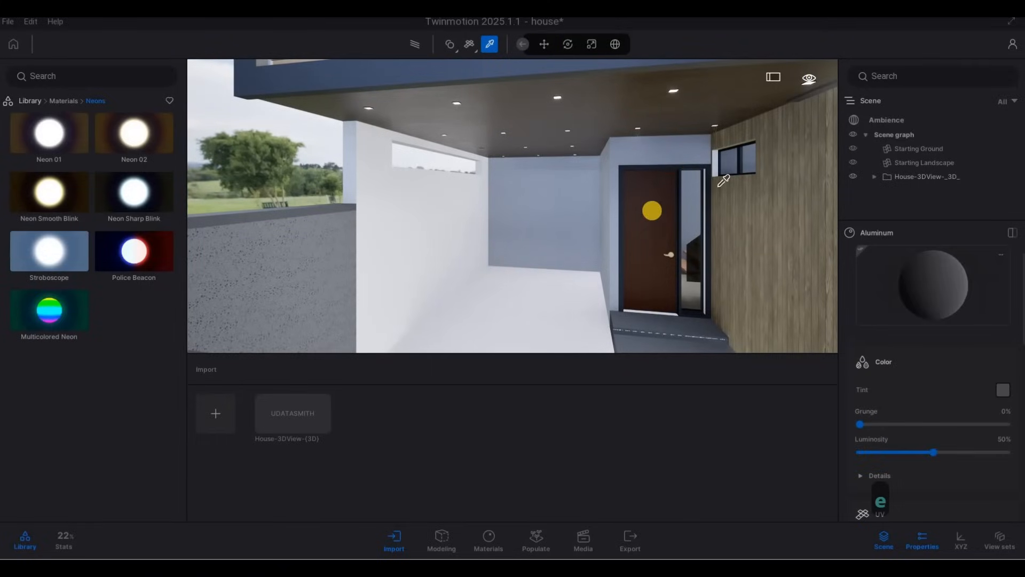
{"action": "key", "text": "q"}
{"action": "key", "text": "s"}
{"action": "left_click", "coordinate": [739, 286]}
{"action": "left_click_drag", "start_coordinate": [739, 286], "coordinate": [774, 304]}
{"action": "left_click_drag", "start_coordinate": [917, 292], "coordinate": [748, 305]}
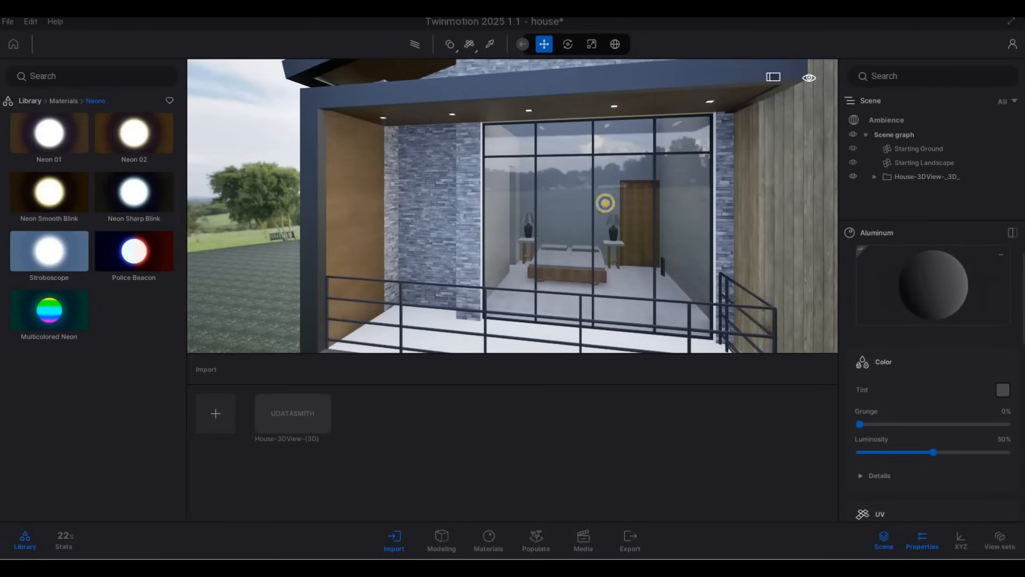
Set the Stacked stone 07 scale on the balcony stone wall to about 6.98
{"action": "key", "text": "a"}
{"action": "right_click_drag", "start_coordinate": [583, 162], "coordinate": [424, 168]}
{"action": "key", "text": "e"}
{"action": "key", "text": "d"}
{"action": "key", "text": "s"}
{"action": "key", "text": "a"}
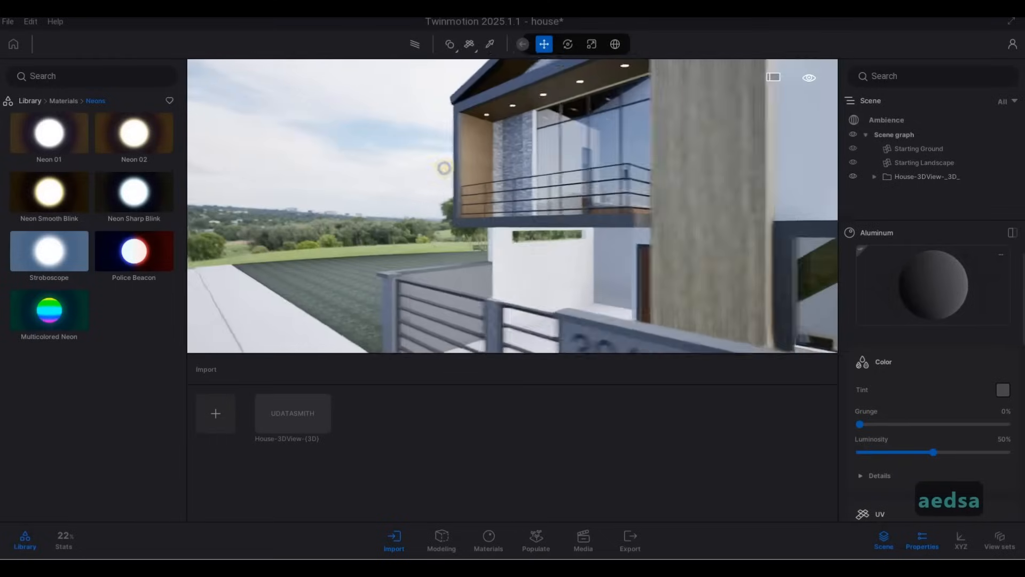
{"action": "key", "text": "s"}
{"action": "key", "text": "a"}
{"action": "key", "text": "w"}
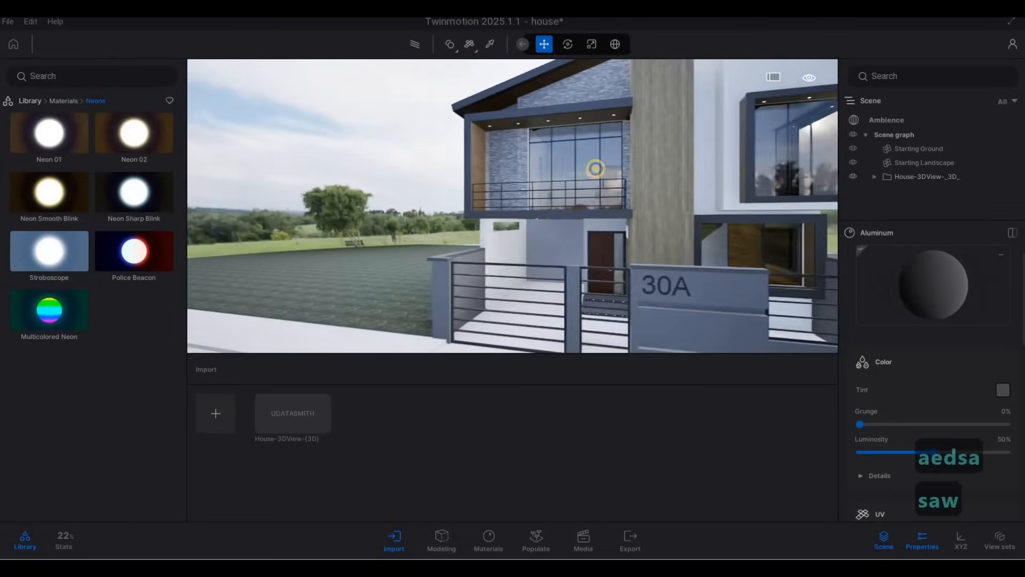
{"action": "key", "text": "w"}
{"action": "key", "text": "a"}
{"action": "key", "text": "w"}
{"action": "right_click_drag", "start_coordinate": [574, 96], "coordinate": [574, 96]}
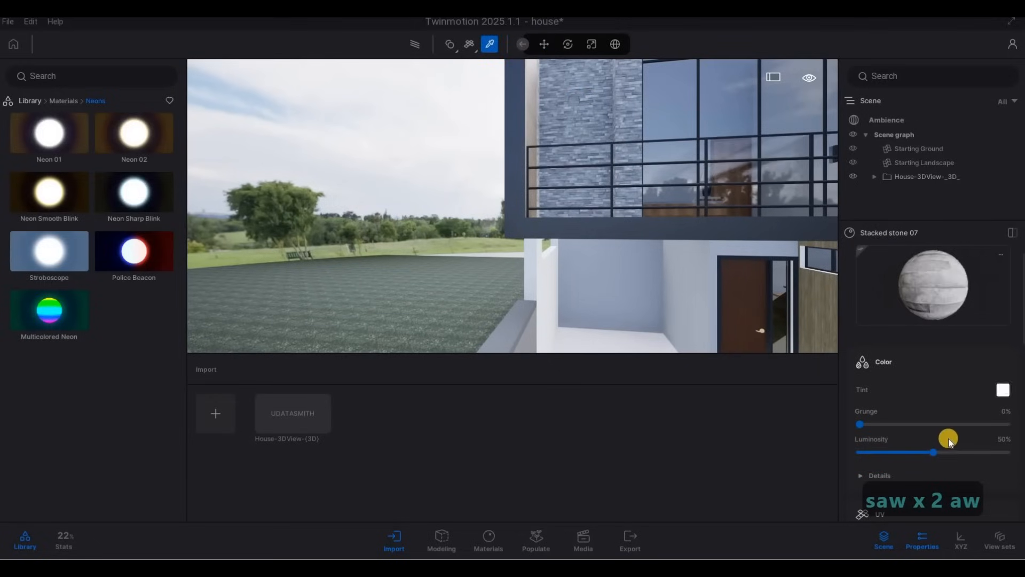
{"action": "scroll", "coordinate": [941, 428], "scroll_direction": "down", "scroll_amount": 5}
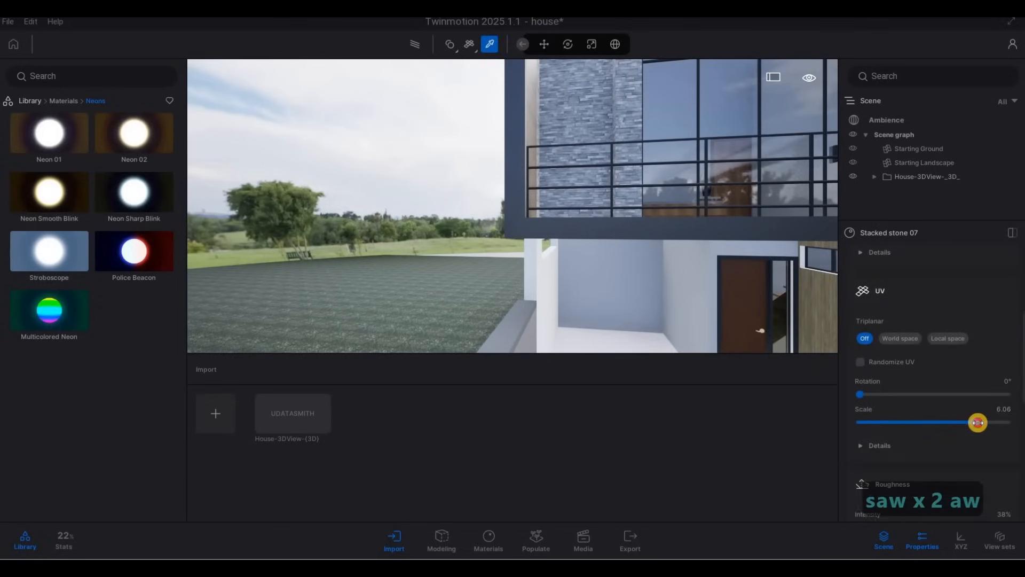
{"action": "left_click_drag", "start_coordinate": [977, 422], "coordinate": [982, 422]}
Orbit and walk around the front of the house to review the applied materials
{"action": "key", "text": "s"}
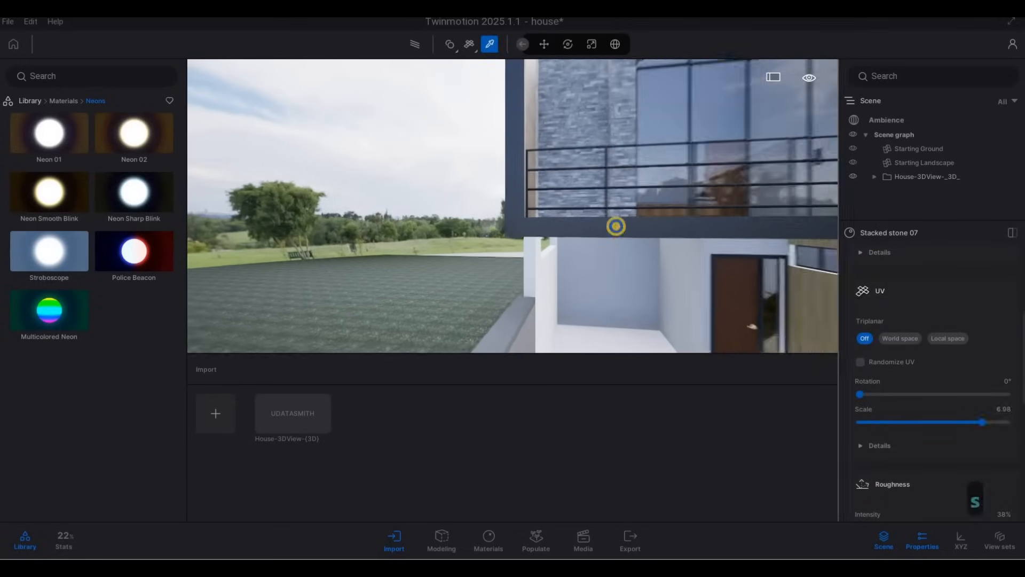
{"action": "key", "text": "d"}
{"action": "right_click_drag", "start_coordinate": [615, 227], "coordinate": [745, 295]}
{"action": "key", "text": "s"}
{"action": "key", "text": "Escape"}
{"action": "key", "text": "Escape"}
{"action": "key", "text": "a"}
{"action": "key", "text": "e"}
{"action": "key", "text": "d"}
{"action": "key", "text": "s"}
{"action": "key", "text": "q"}
{"action": "key", "text": "d"}
{"action": "key", "text": "e"}
{"action": "key", "text": "a"}
{"action": "key", "text": "w"}
{"action": "key", "text": "a"}
{"action": "key", "text": "d"}
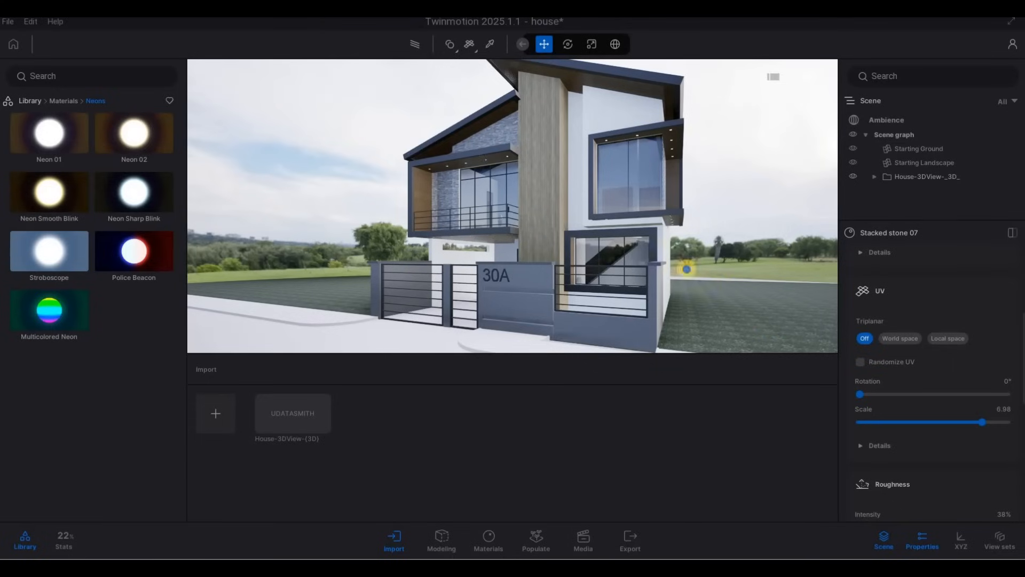
{"action": "left_click_drag", "start_coordinate": [668, 265], "coordinate": [649, 237]}
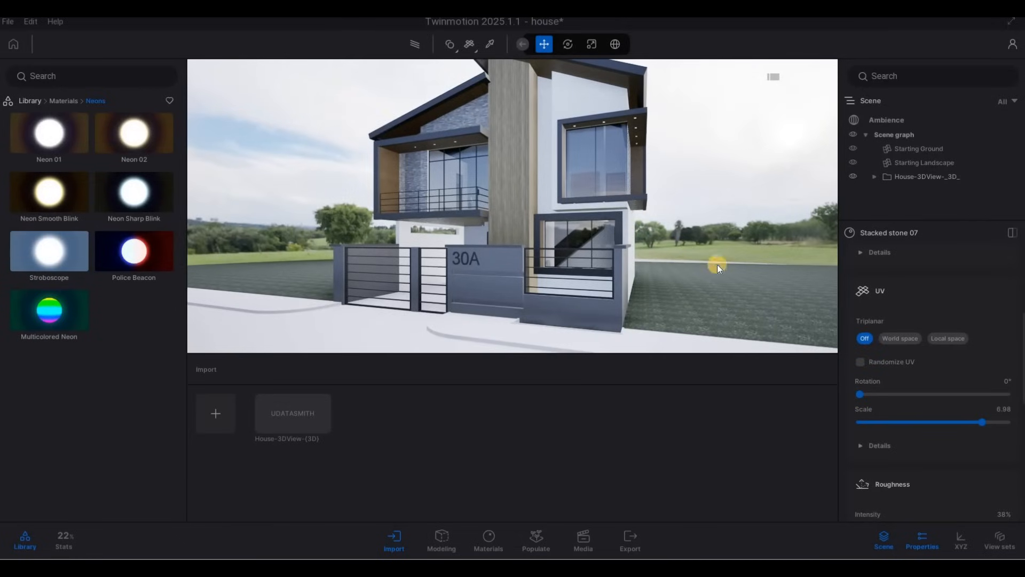
{"action": "key", "text": "a"}
{"action": "key", "text": "w"}
{"action": "key", "text": "d"}
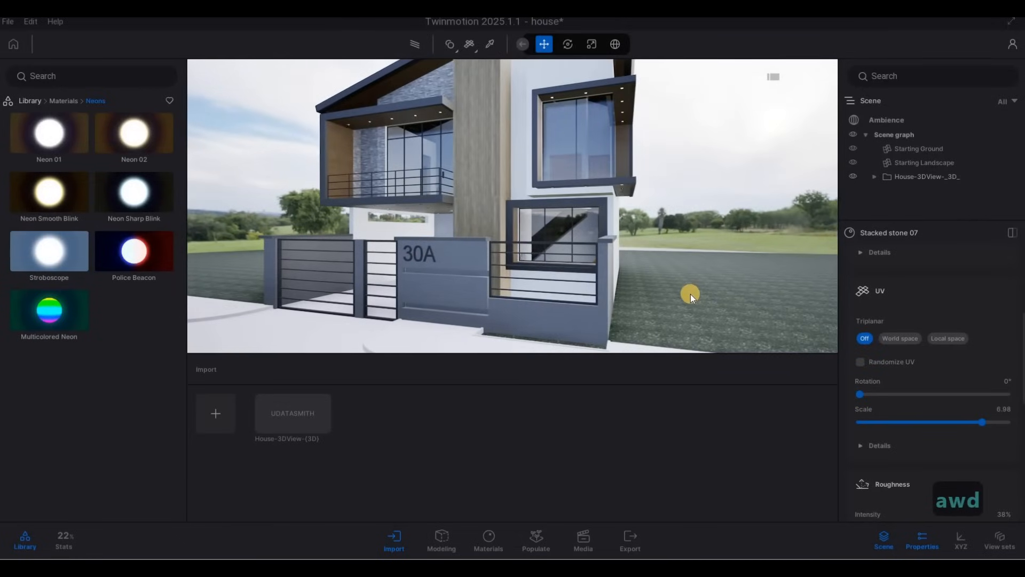
{"action": "key", "text": "s"}
{"action": "key", "text": "w"}
{"action": "key", "text": "d"}
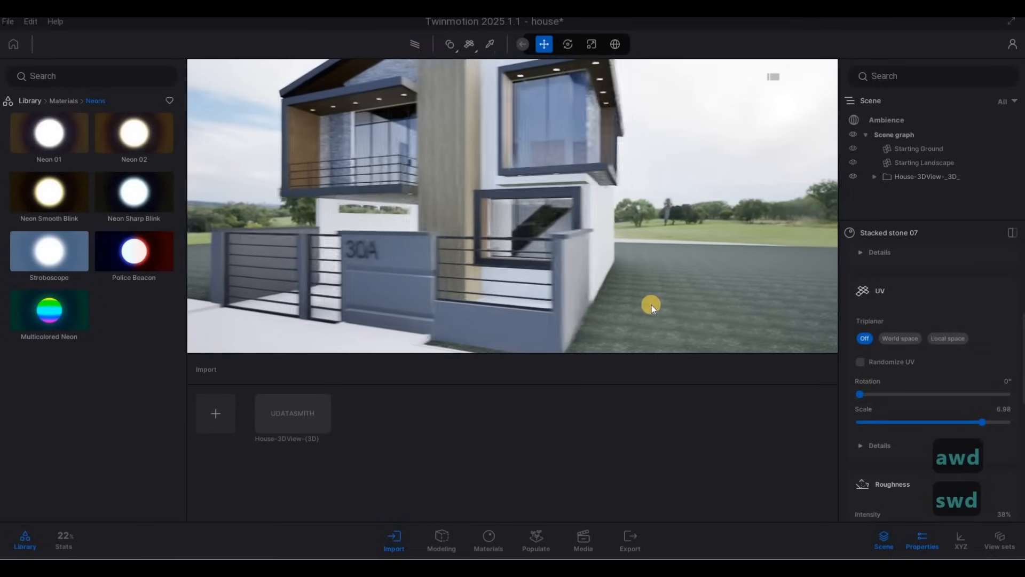
{"action": "left_click_drag", "start_coordinate": [651, 305], "coordinate": [470, 229]}
{"action": "key", "text": "a"}
{"action": "key", "text": "a"}
{"action": "key", "text": "d"}
{"action": "key", "text": "a"}
{"action": "key", "text": "d"}
{"action": "key", "text": "d"}
{"action": "key", "text": "s"}
{"action": "key", "text": "e"}
{"action": "key", "text": "w"}
{"action": "key", "text": "a"}
{"action": "key", "text": "w"}
{"action": "key", "text": "q"}
{"action": "key", "text": "a"}
{"action": "key", "text": "d"}
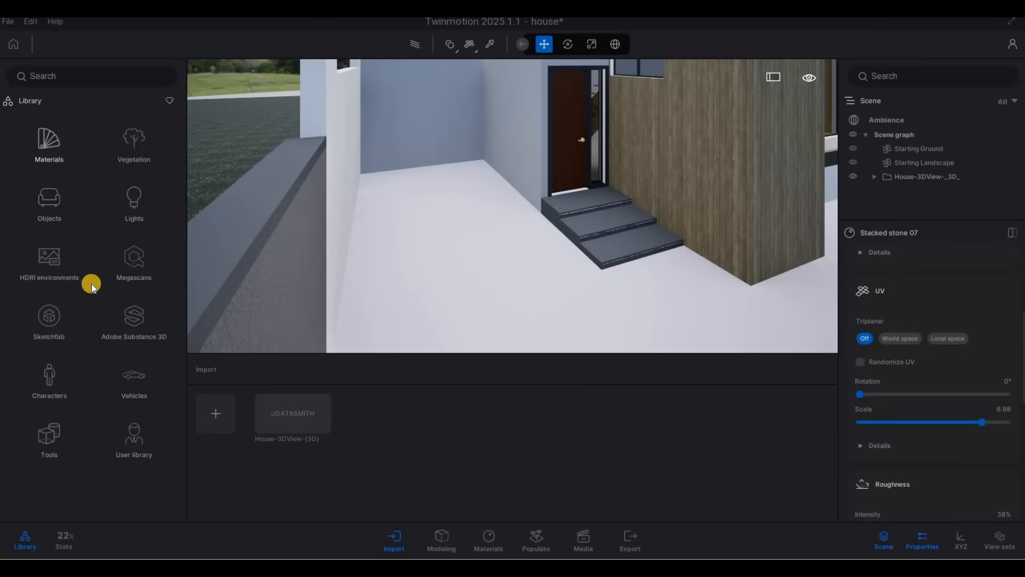
Apply Concrete road 5 from the Man-made ground materials to the curb along the driveway and set its scale to 10
{"action": "left_click", "coordinate": [62, 321]}
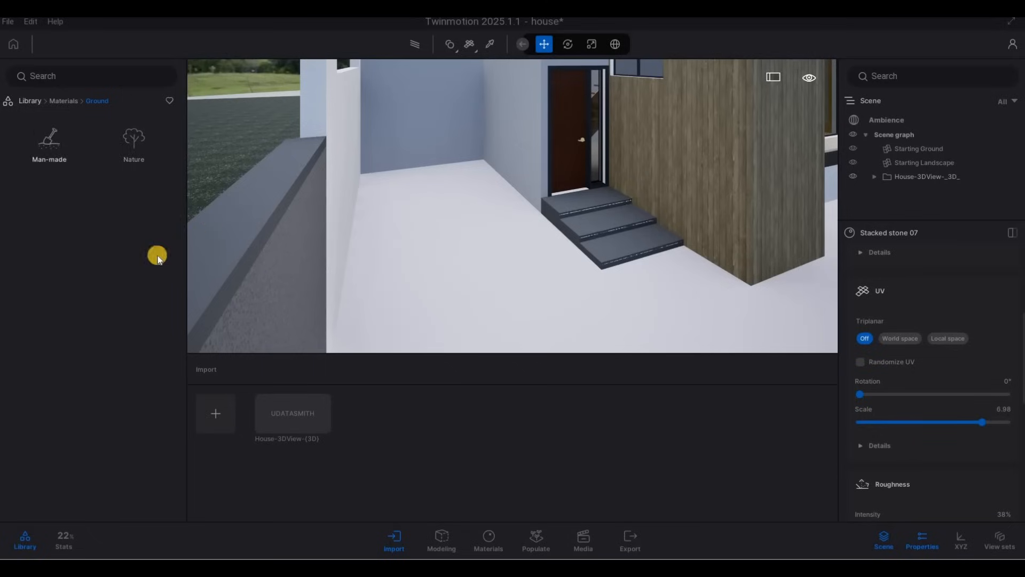
{"action": "scroll", "coordinate": [126, 283], "scroll_direction": "down", "scroll_amount": 1}
{"action": "key", "text": "a"}
{"action": "key", "text": "s"}
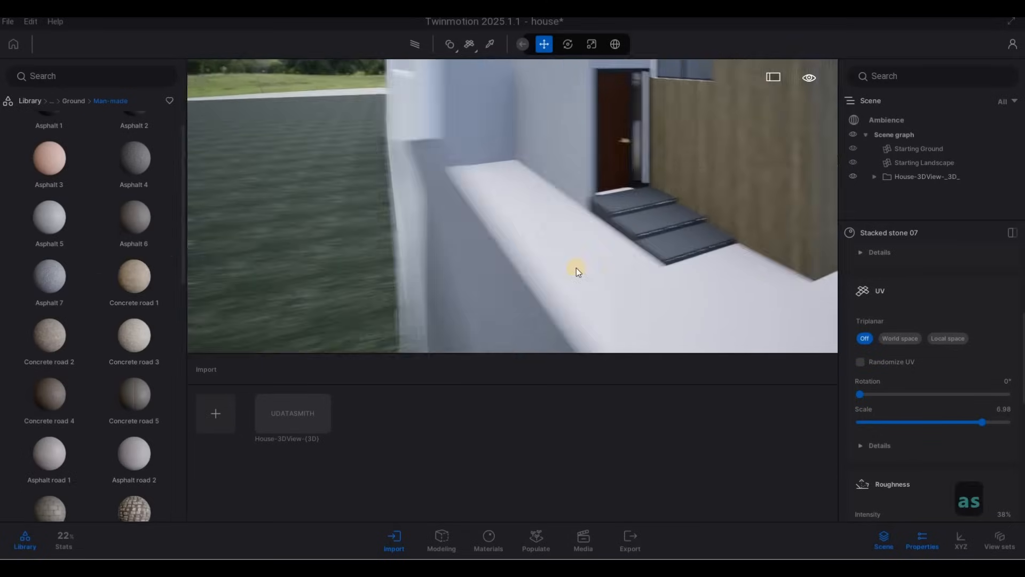
{"action": "key", "text": "e"}
{"action": "key", "text": "e"}
{"action": "key", "text": "w"}
{"action": "key", "text": "q"}
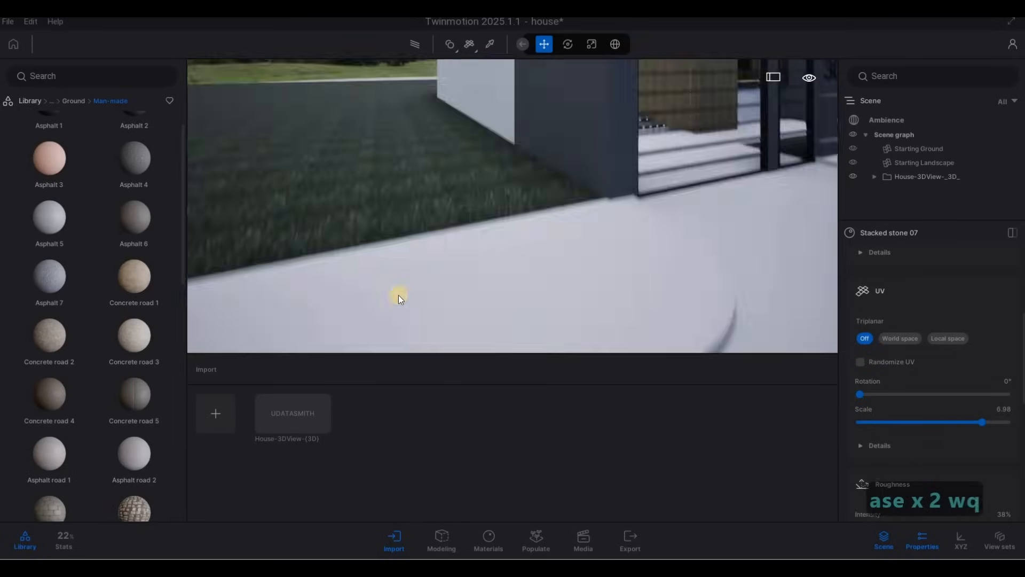
{"action": "key", "text": "s"}
{"action": "left_click_drag", "start_coordinate": [167, 377], "coordinate": [458, 335]}
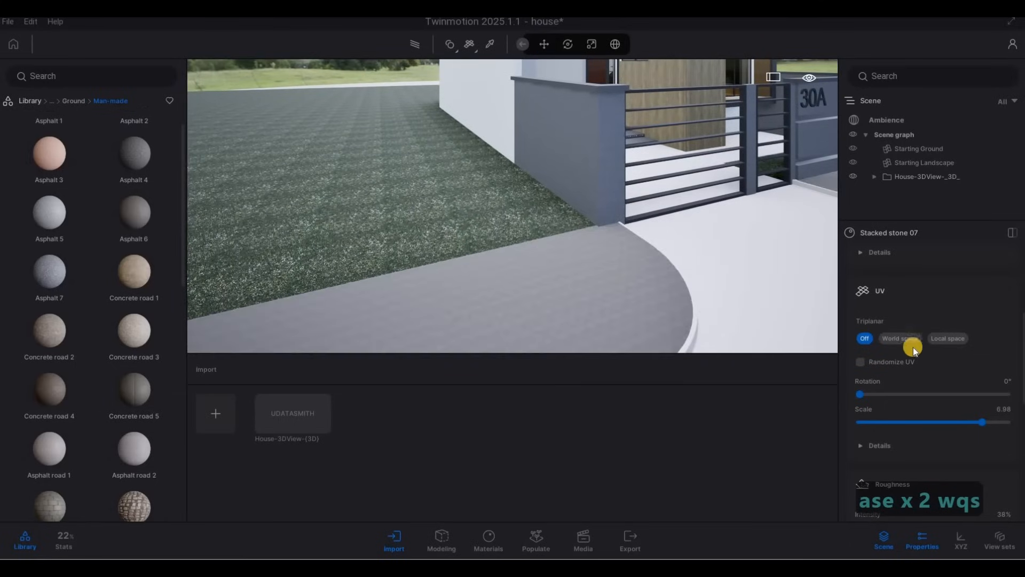
{"action": "scroll", "coordinate": [924, 356], "scroll_direction": "down", "scroll_amount": 2}
{"action": "left_click_drag", "start_coordinate": [960, 355], "coordinate": [960, 355]}
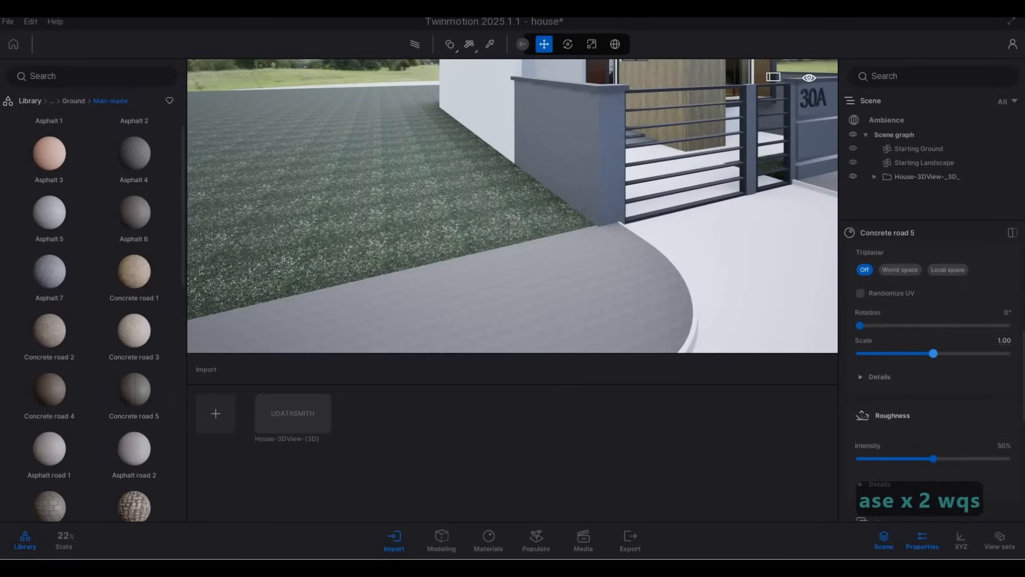
Replace the curb material with Asphalt 6 from the Man-made ground materials
{"action": "key", "text": "d"}
{"action": "key", "text": "w"}
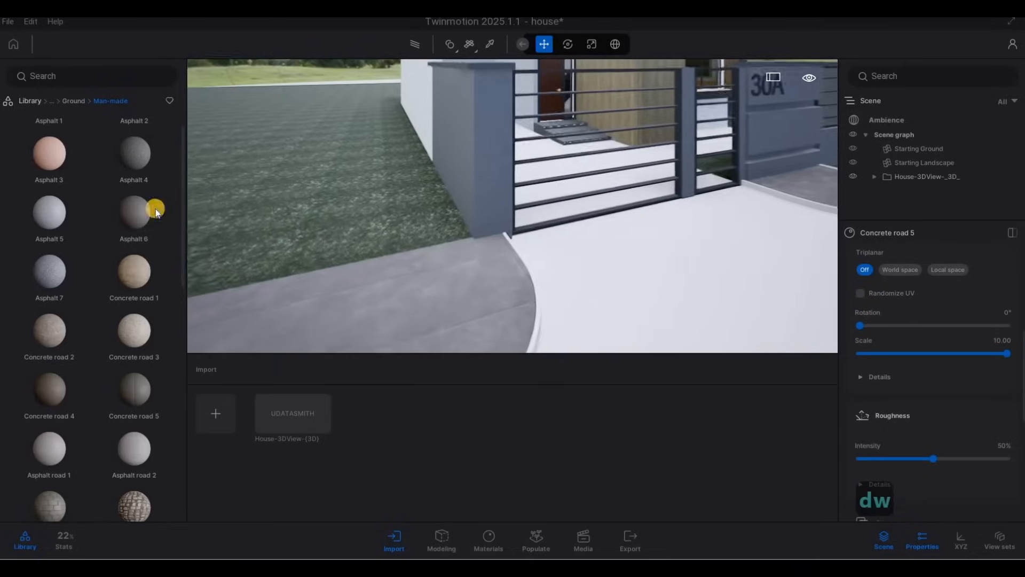
{"action": "key", "text": "e"}
{"action": "left_click_drag", "start_coordinate": [153, 208], "coordinate": [398, 271]}
{"action": "left_click_drag", "start_coordinate": [474, 289], "coordinate": [474, 289]}
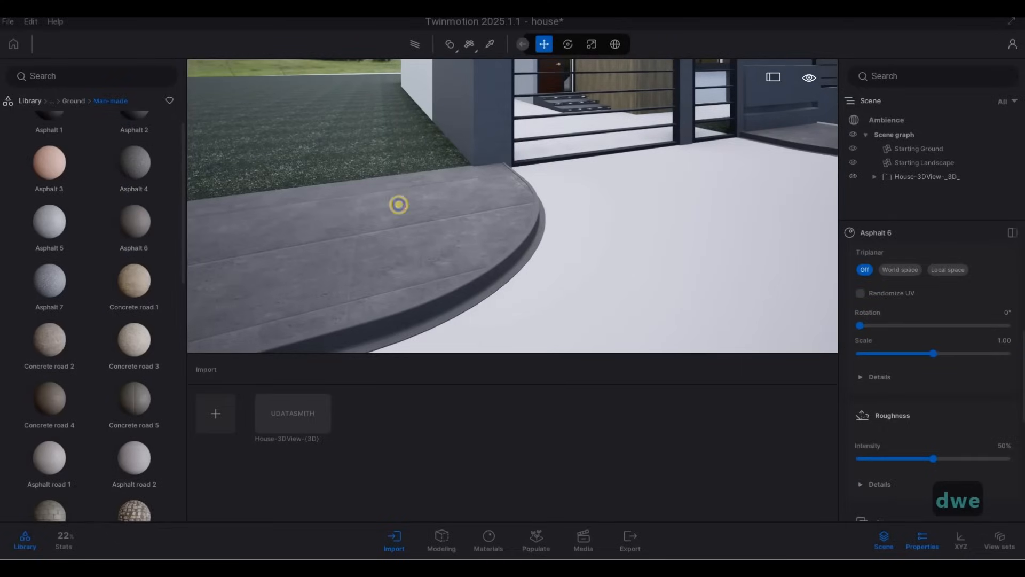
Apply Slate cobblestone to the entrance courtyard floor and set its scale to about 6
{"action": "key", "text": "d"}
{"action": "key", "text": "d"}
{"action": "key", "text": "q"}
{"action": "key", "text": "w"}
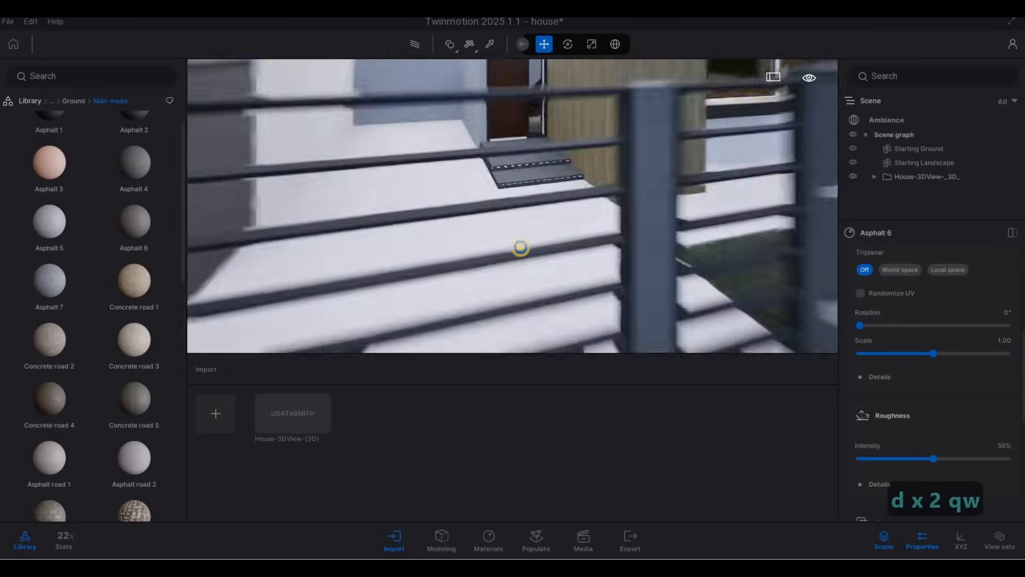
{"action": "key", "text": "a"}
{"action": "key", "text": "w"}
{"action": "scroll", "coordinate": [134, 320], "scroll_direction": "down", "scroll_amount": 2}
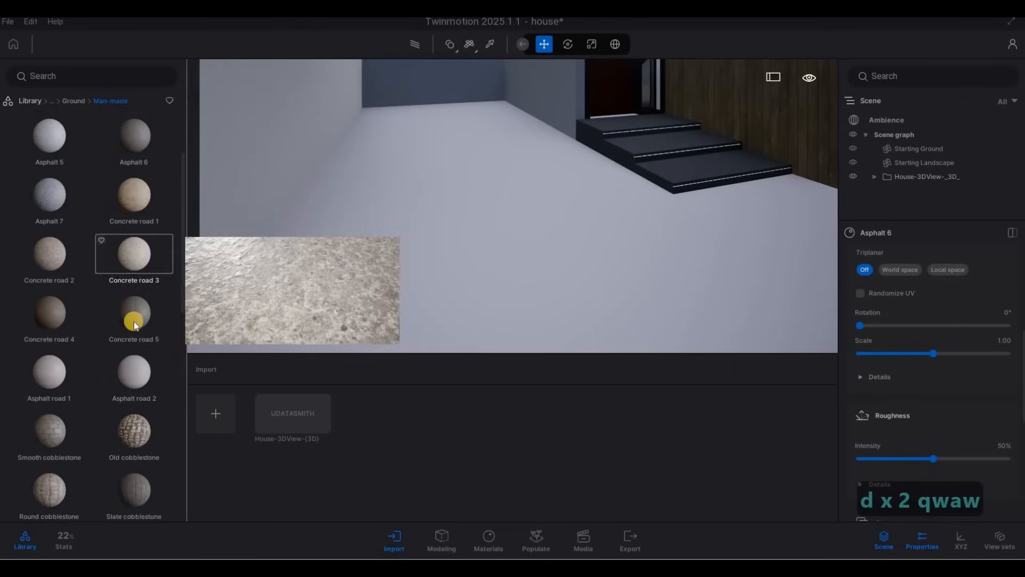
{"action": "scroll", "coordinate": [134, 323], "scroll_direction": "down", "scroll_amount": 4}
{"action": "left_click_drag", "start_coordinate": [572, 261], "coordinate": [574, 261]}
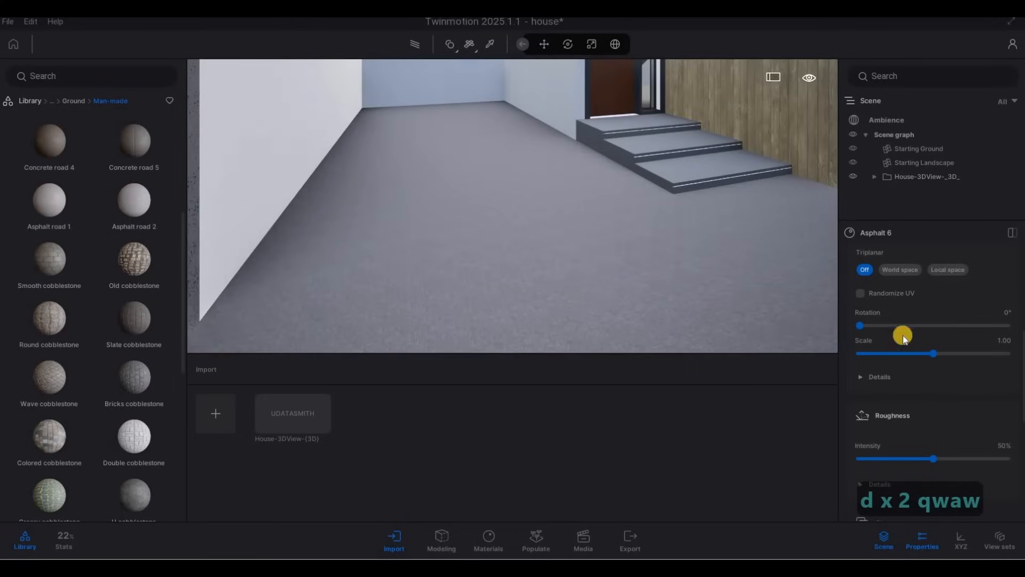
{"action": "left_click_drag", "start_coordinate": [933, 353], "coordinate": [974, 357]}
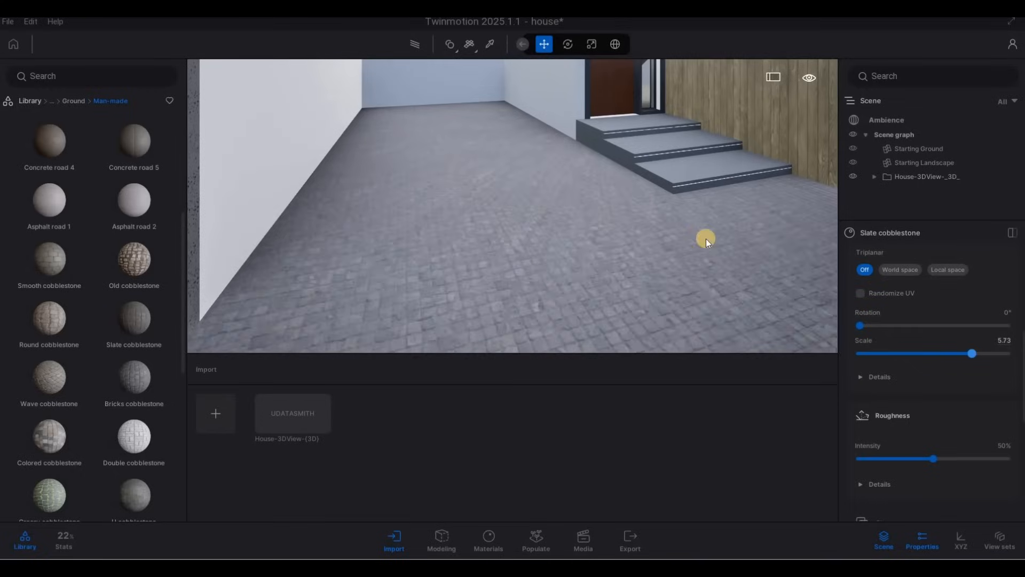
{"action": "key", "text": "s"}
{"action": "right_click_drag", "start_coordinate": [610, 211], "coordinate": [779, 197]}
Apply Double cobblestone to the driveway in front of the gate and set its scale to about 6.58
{"action": "key", "text": "d"}
{"action": "key", "text": "e"}
{"action": "key", "text": "a"}
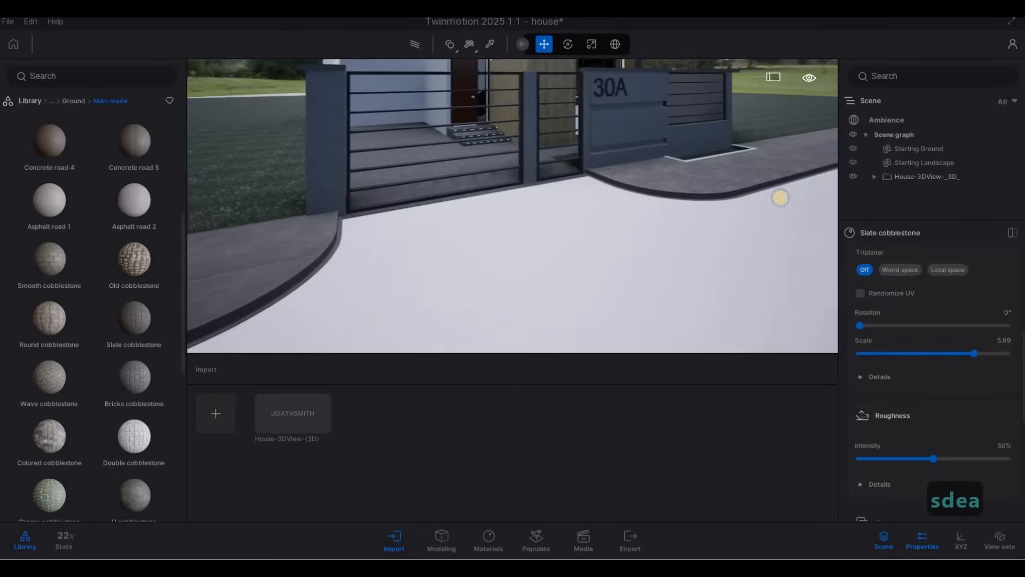
{"action": "key", "text": "s"}
{"action": "key", "text": "e"}
{"action": "key", "text": "a"}
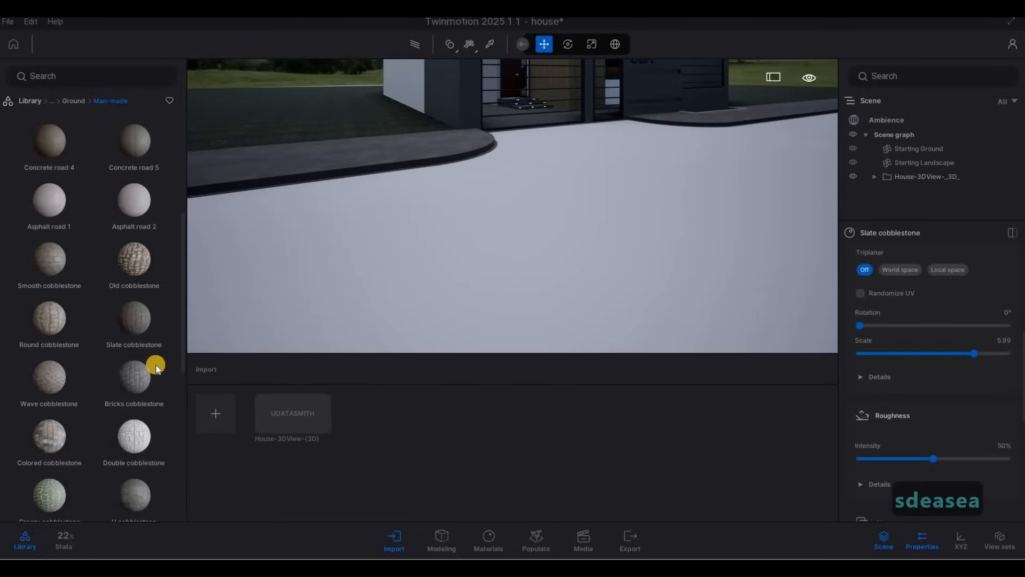
{"action": "scroll", "coordinate": [156, 364], "scroll_direction": "down", "scroll_amount": 1}
{"action": "left_click_drag", "start_coordinate": [142, 413], "coordinate": [540, 313]}
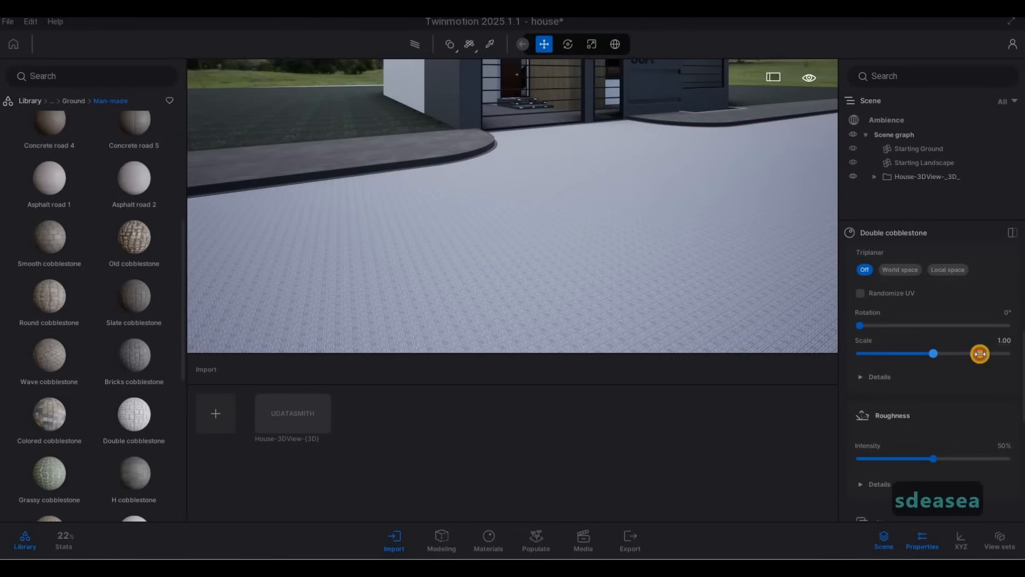
{"action": "left_click_drag", "start_coordinate": [980, 353], "coordinate": [978, 354]}
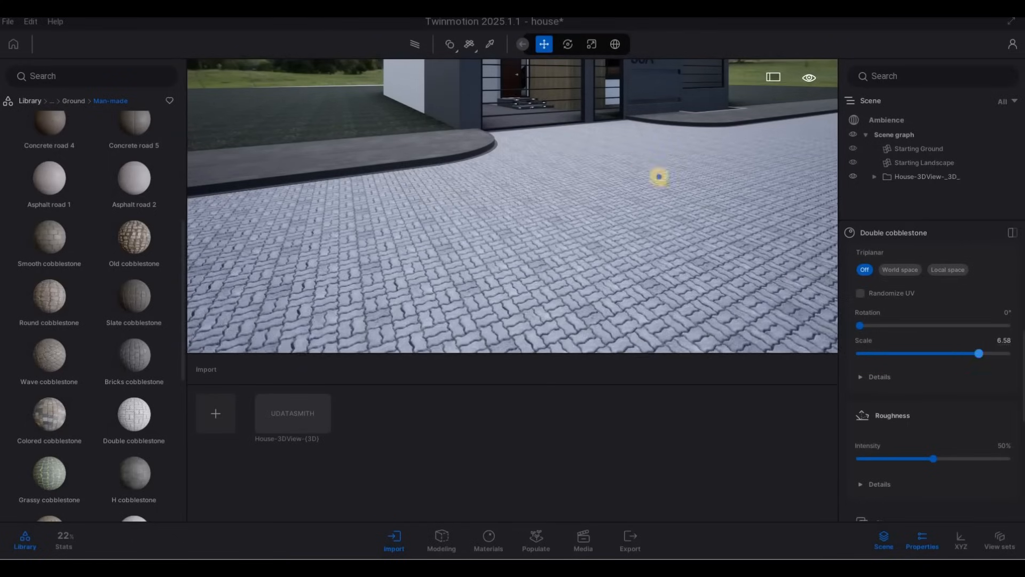
Walk back to a front view of the whole house and save the project
{"action": "key", "text": "d"}
{"action": "right_click_drag", "start_coordinate": [582, 119], "coordinate": [518, 128]}
{"action": "key", "text": "q"}
{"action": "key", "text": "d"}
{"action": "key", "text": "a"}
{"action": "key", "text": "s"}
{"action": "key", "text": "s"}
{"action": "key", "text": "w"}
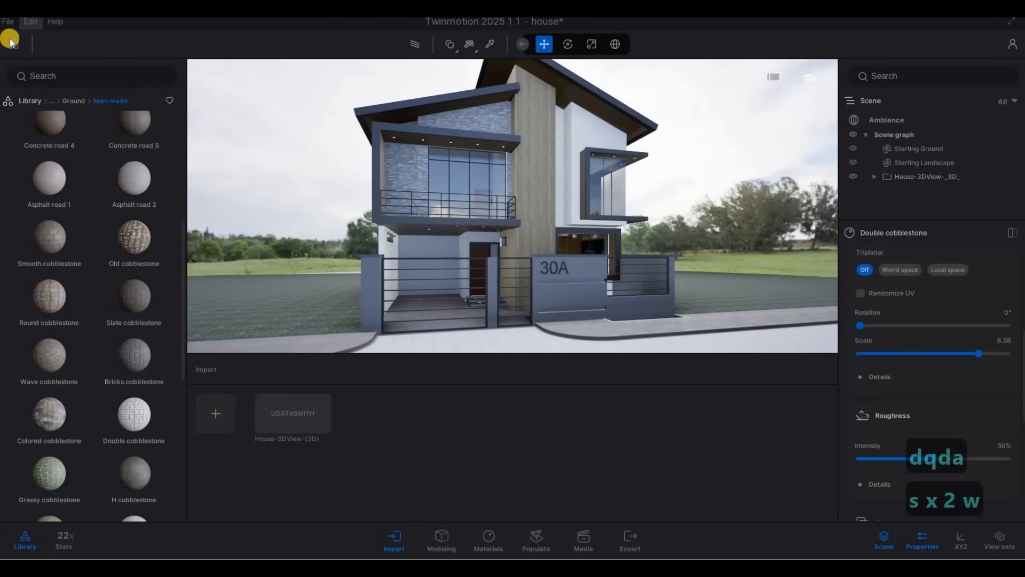
{"action": "left_click", "coordinate": [8, 21]}
{"action": "left_click", "coordinate": [100, 118]}
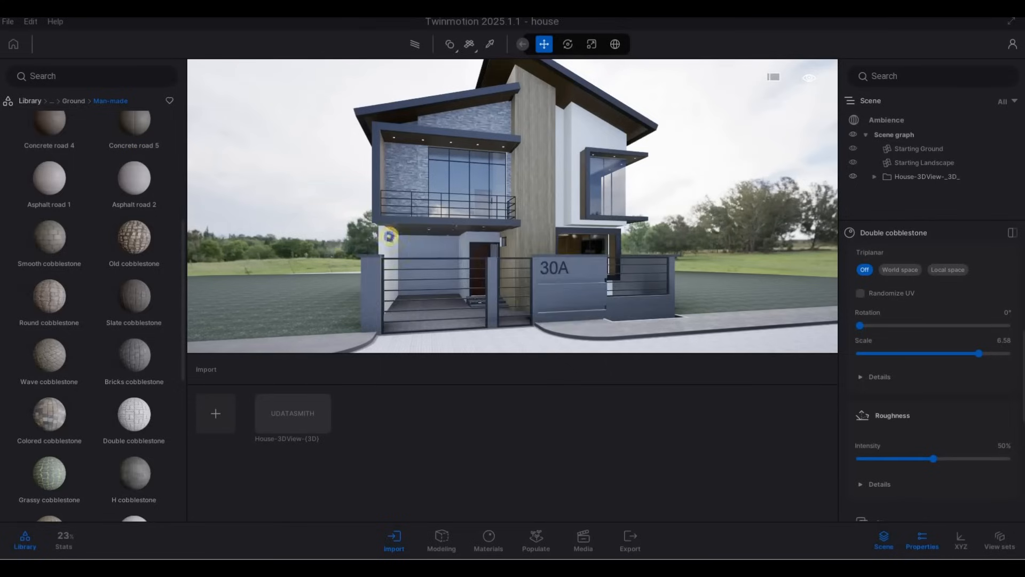
Walk around the front and side of the house to review the new ground materials
{"action": "key", "text": "d"}
{"action": "key", "text": "d"}
{"action": "key", "text": "d"}
{"action": "key", "text": "d"}
{"action": "key", "text": "d"}
{"action": "key", "text": "d"}
{"action": "key", "text": "d"}
{"action": "key", "text": "d"}
{"action": "key", "text": "d"}
{"action": "key", "text": "d"}
{"action": "key", "text": "d"}
{"action": "key", "text": "d"}
{"action": "key", "text": "d"}
{"action": "key", "text": "d"}
{"action": "key", "text": "d"}
{"action": "key", "text": "d"}
{"action": "key", "text": "d"}
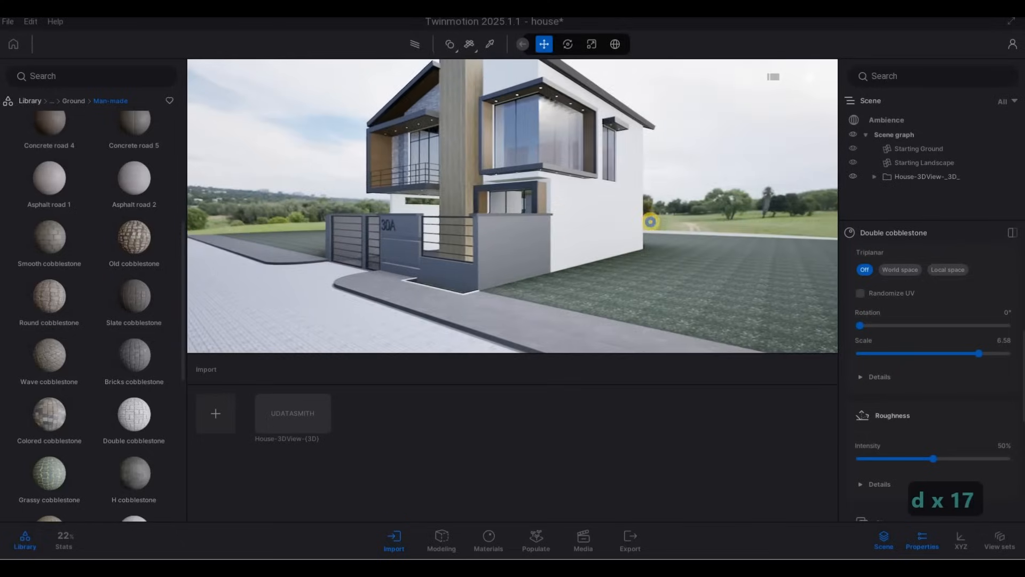
{"action": "key", "text": "a"}
{"action": "key", "text": "a"}
{"action": "key", "text": "a"}
{"action": "key", "text": "a"}
{"action": "key", "text": "a"}
{"action": "key", "text": "a"}
{"action": "key", "text": "a"}
{"action": "key", "text": "a"}
{"action": "key", "text": "a"}
{"action": "key", "text": "a"}
{"action": "key", "text": "a"}
{"action": "key", "text": "a"}
{"action": "key", "text": "a"}
{"action": "key", "text": "a"}
{"action": "key", "text": "a"}
{"action": "key", "text": "a"}
{"action": "key", "text": "a"}
{"action": "key", "text": "w"}
{"action": "key", "text": "d"}
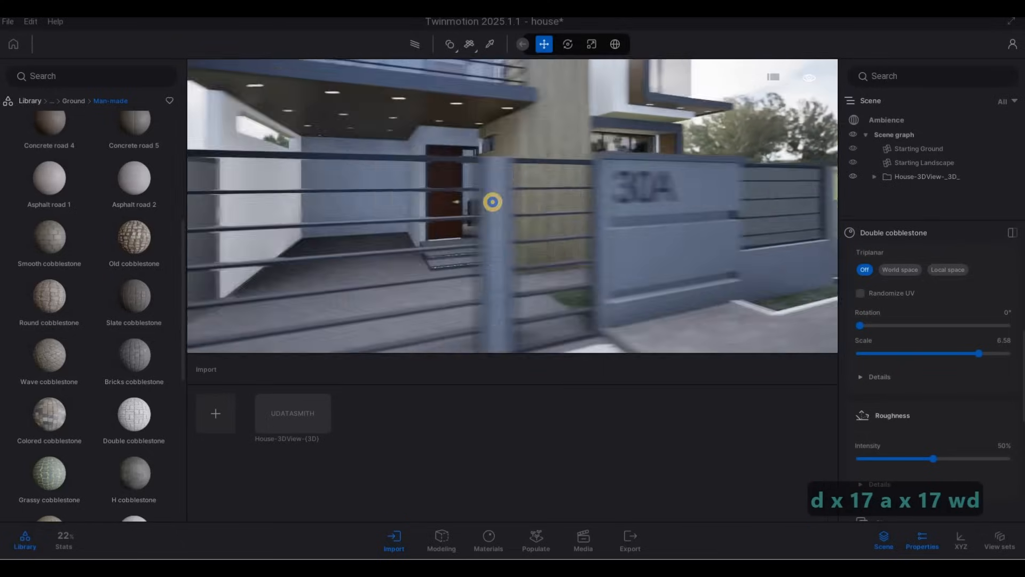
{"action": "key", "text": "s"}
{"action": "key", "text": "a"}
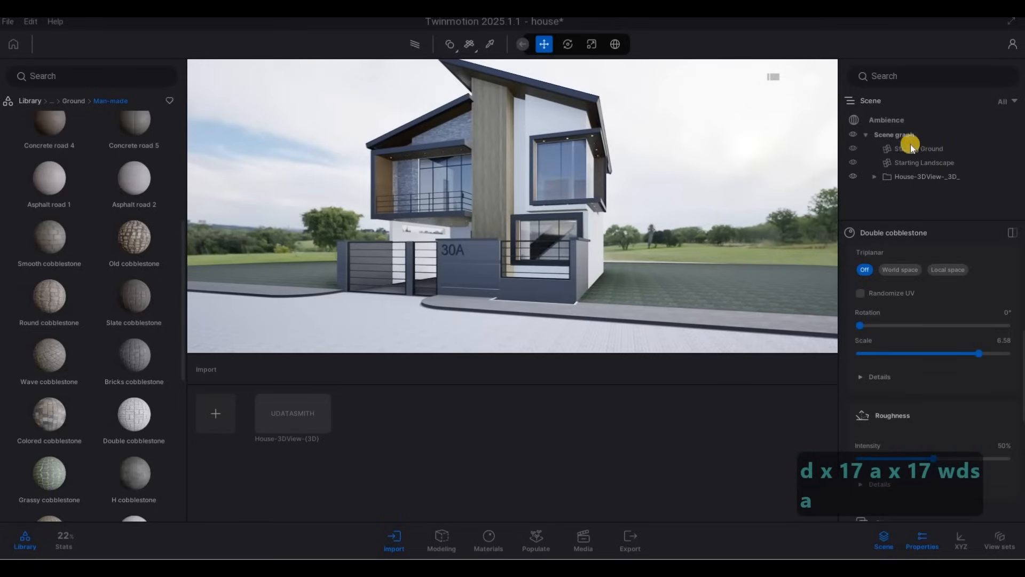
Open the Ambience render settings and switch global illumination to Lumen
{"action": "left_click", "coordinate": [950, 270]}
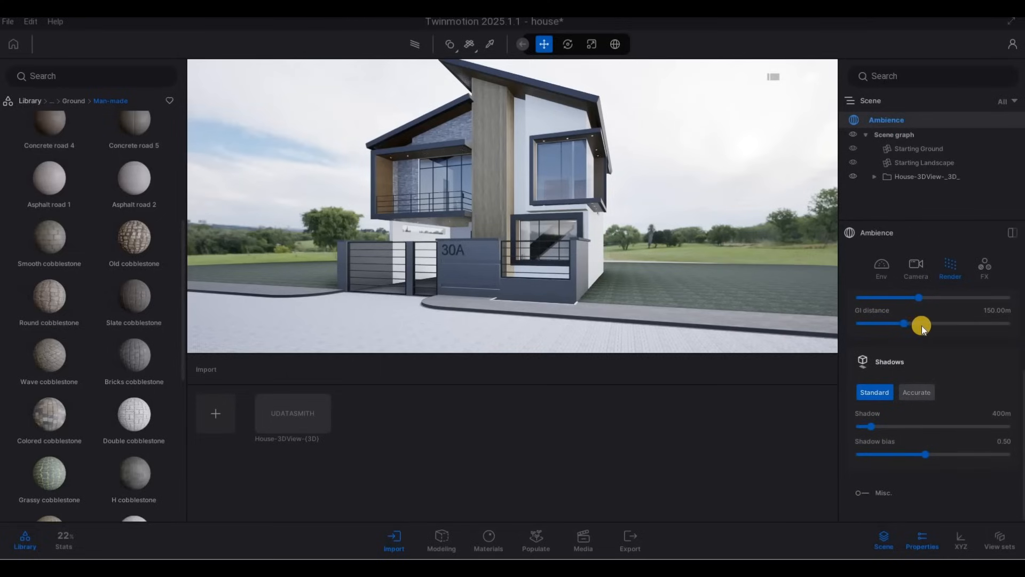
{"action": "scroll", "coordinate": [926, 342], "scroll_direction": "up", "scroll_amount": 3}
{"action": "left_click", "coordinate": [912, 389]}
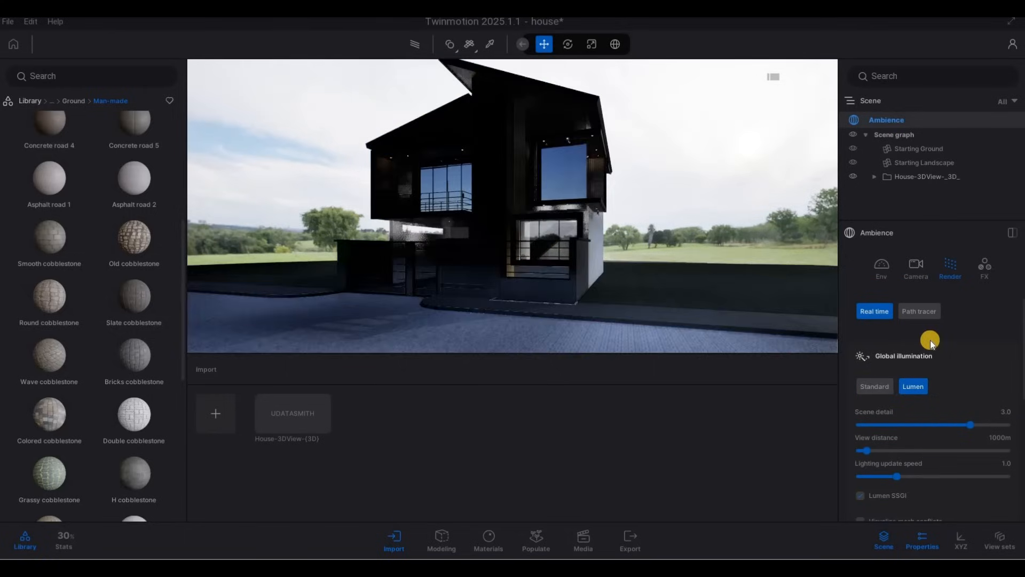
{"action": "left_click", "coordinate": [918, 315]}
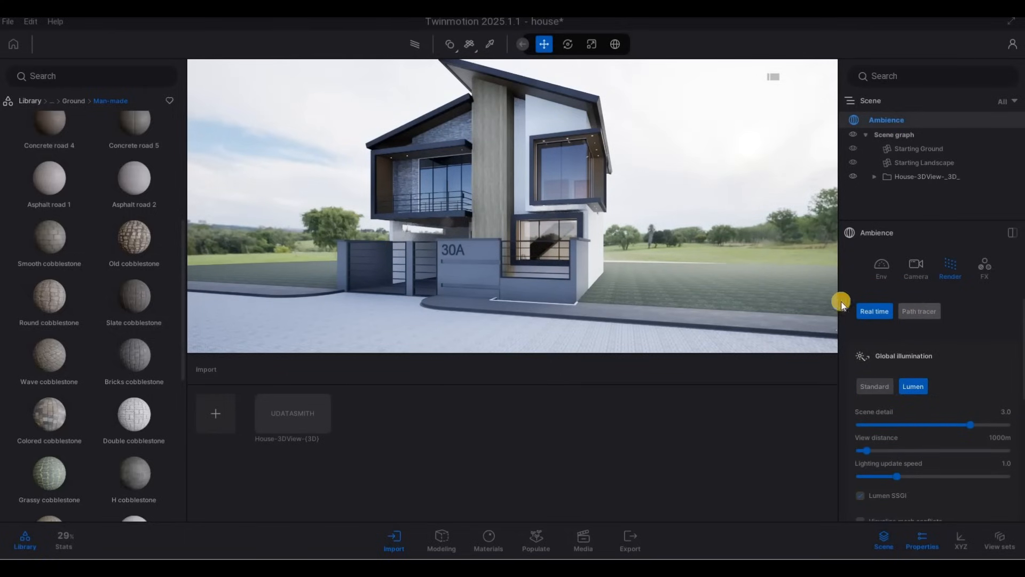
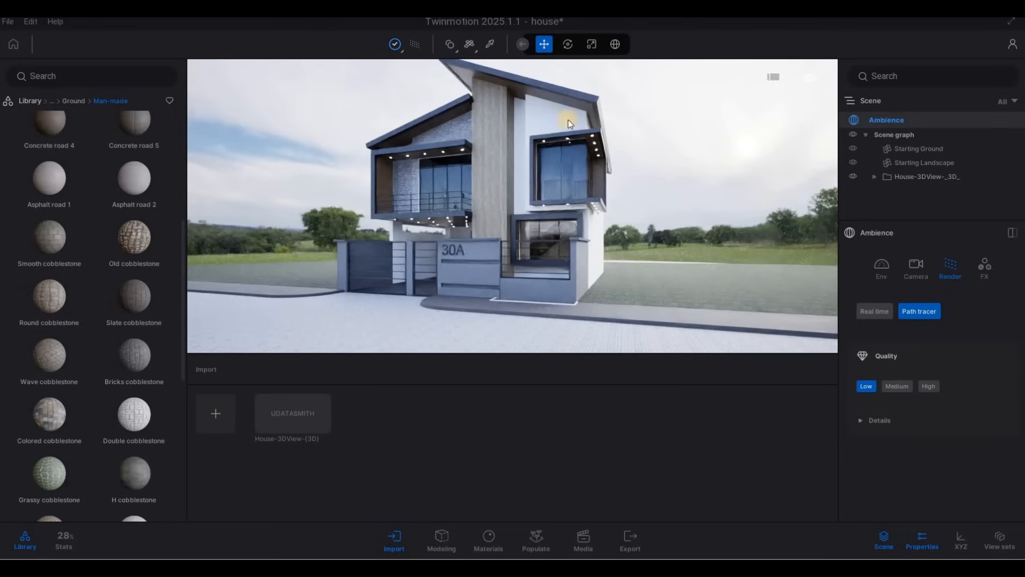
Pick the window glass material and set its opacity intensity to about 88% and Fresnel opacity to 0.79
{"action": "left_click", "coordinate": [490, 45]}
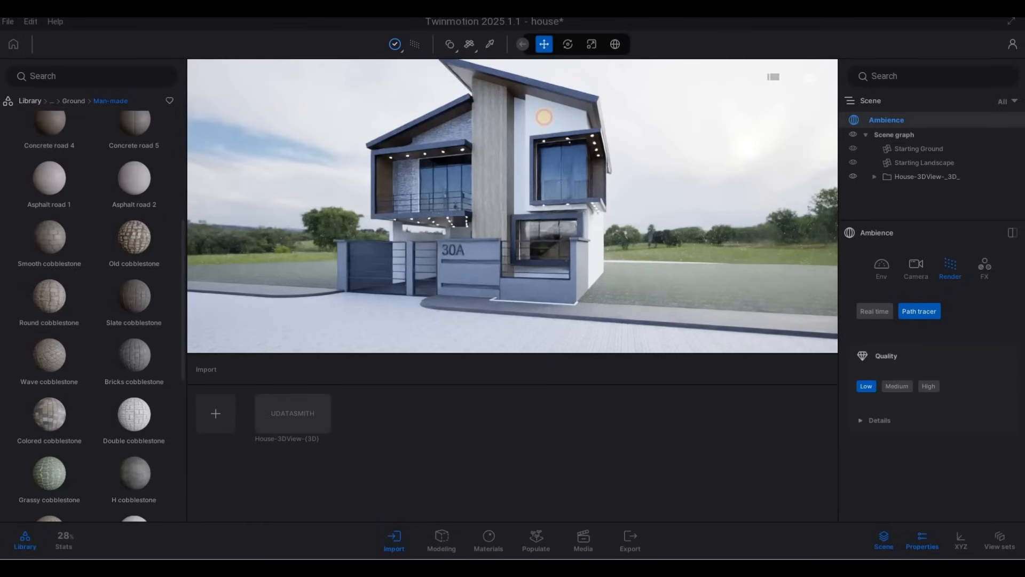
{"action": "left_click", "coordinate": [555, 165]}
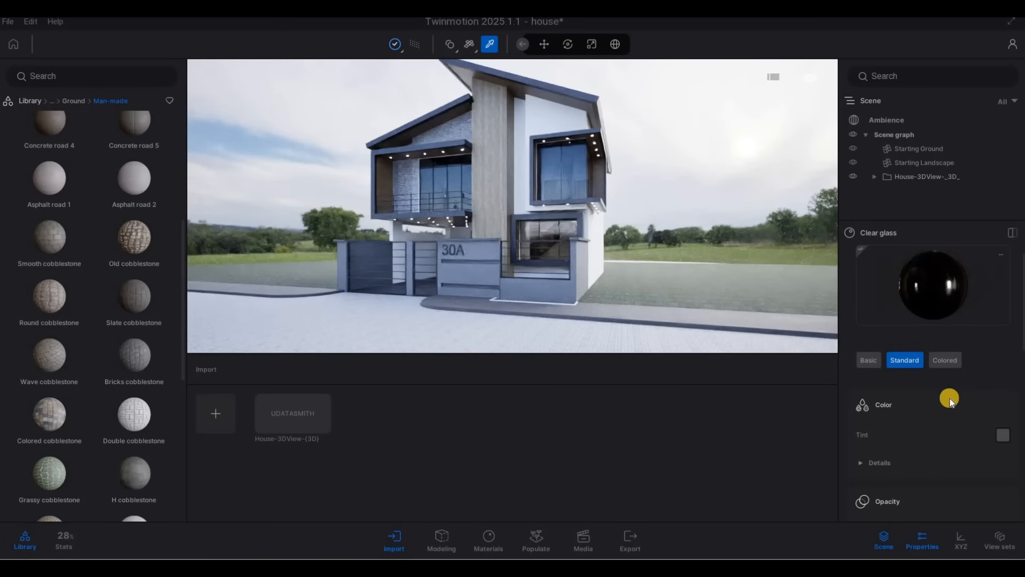
{"action": "scroll", "coordinate": [961, 411], "scroll_direction": "down", "scroll_amount": 5}
{"action": "left_click", "coordinate": [975, 422]}
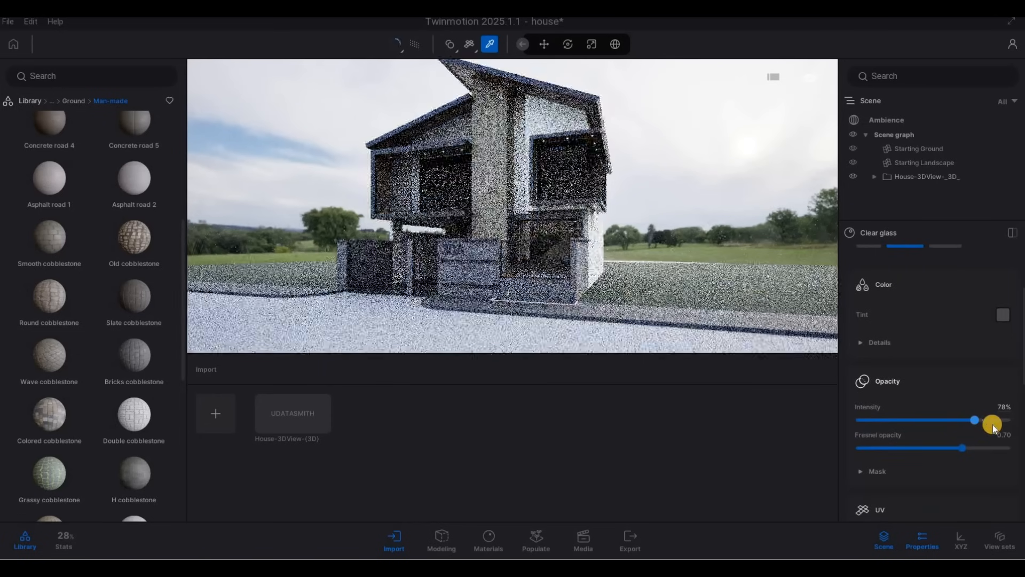
{"action": "left_click", "coordinate": [992, 421]}
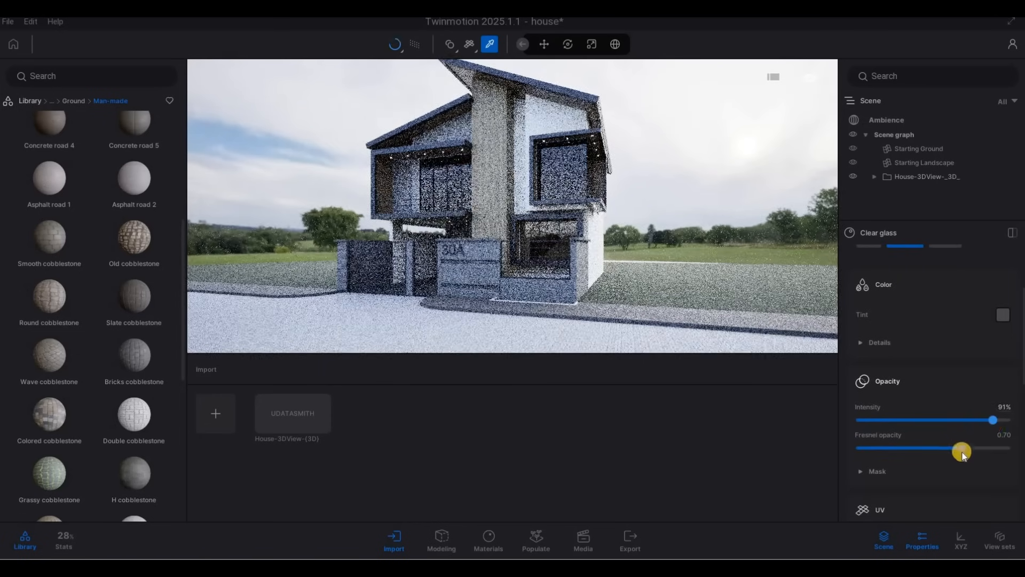
{"action": "left_click_drag", "start_coordinate": [961, 448], "coordinate": [976, 448]}
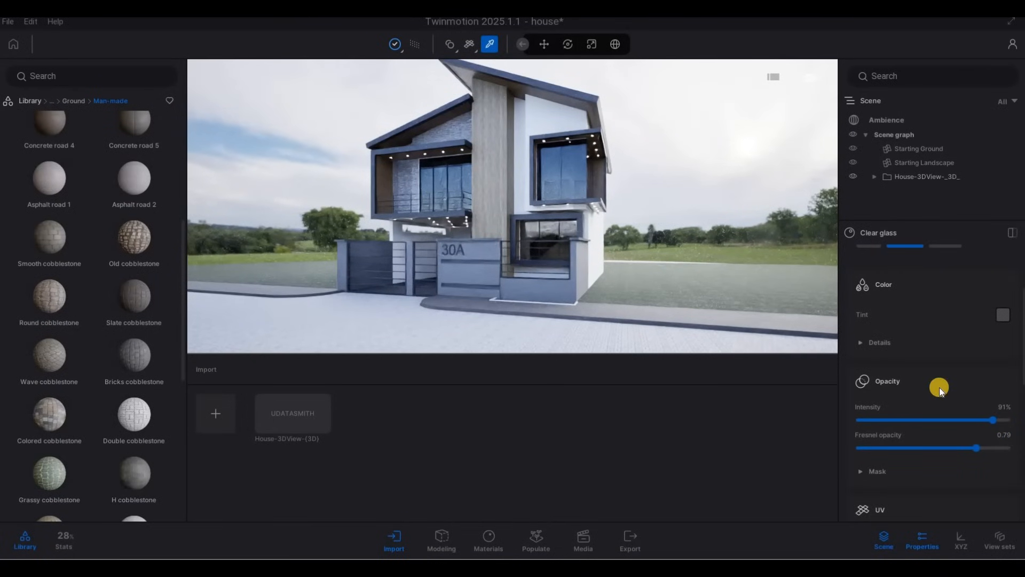
{"action": "left_click", "coordinate": [1003, 427]}
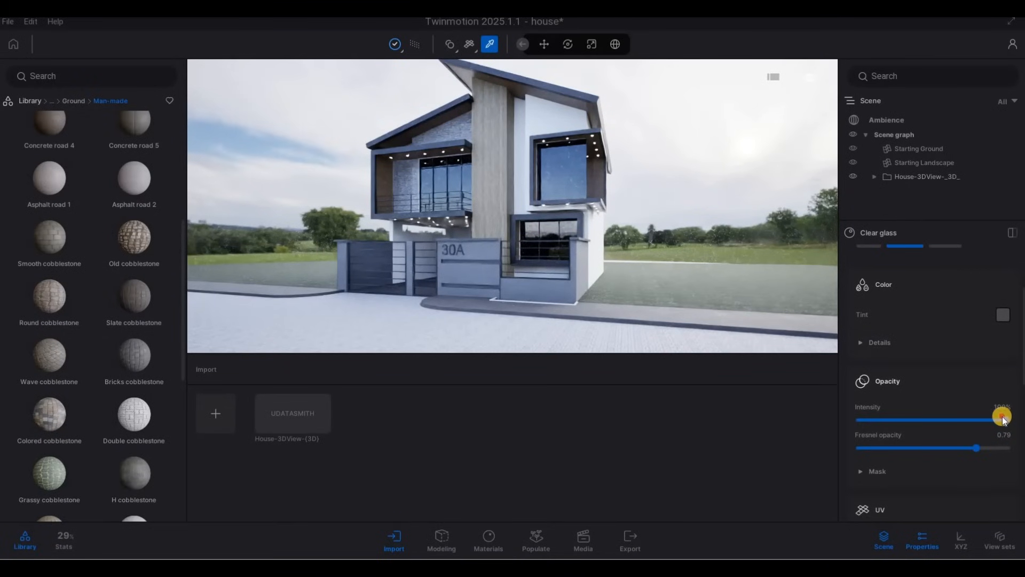
{"action": "left_click_drag", "start_coordinate": [999, 417], "coordinate": [967, 450]}
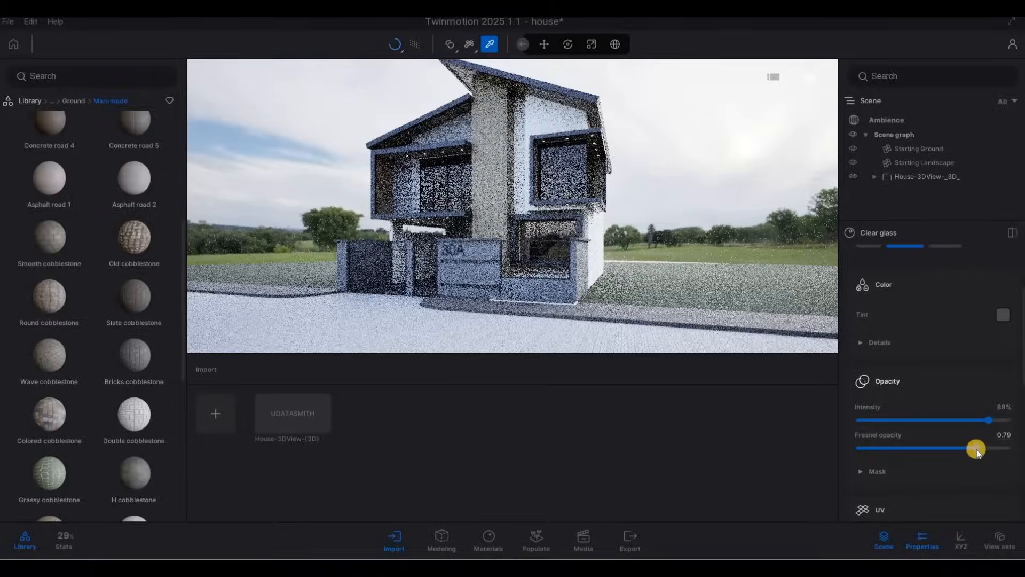
Turn off the path-traced preview and walk to a corner view of the house's front windows
{"action": "left_click", "coordinate": [418, 47]}
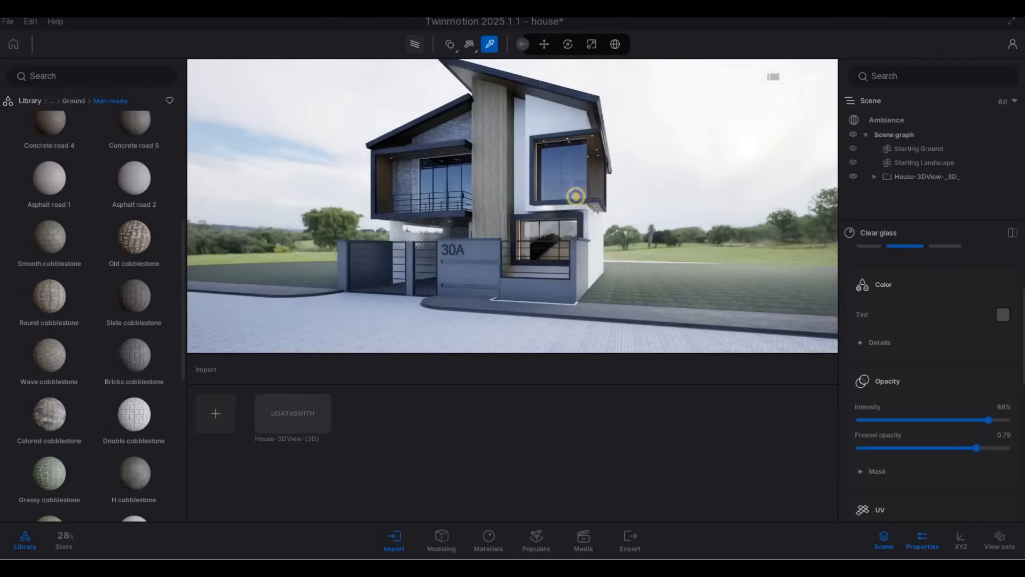
{"action": "key", "text": "a"}
{"action": "right_click_drag", "start_coordinate": [625, 183], "coordinate": [478, 96]}
{"action": "key", "text": "w"}
{"action": "key", "text": "a"}
{"action": "key", "text": "w"}
{"action": "key", "text": "e"}
{"action": "key", "text": "a"}
{"action": "key", "text": "q"}
{"action": "key", "text": "d"}
{"action": "key", "text": "w"}
{"action": "key", "text": "s"}
{"action": "key", "text": "d"}
{"action": "key", "text": "s"}
{"action": "key", "text": "d"}
{"action": "key", "text": "q"}
{"action": "key", "text": "w"}
{"action": "right_click_drag", "start_coordinate": [617, 187], "coordinate": [619, 160]}
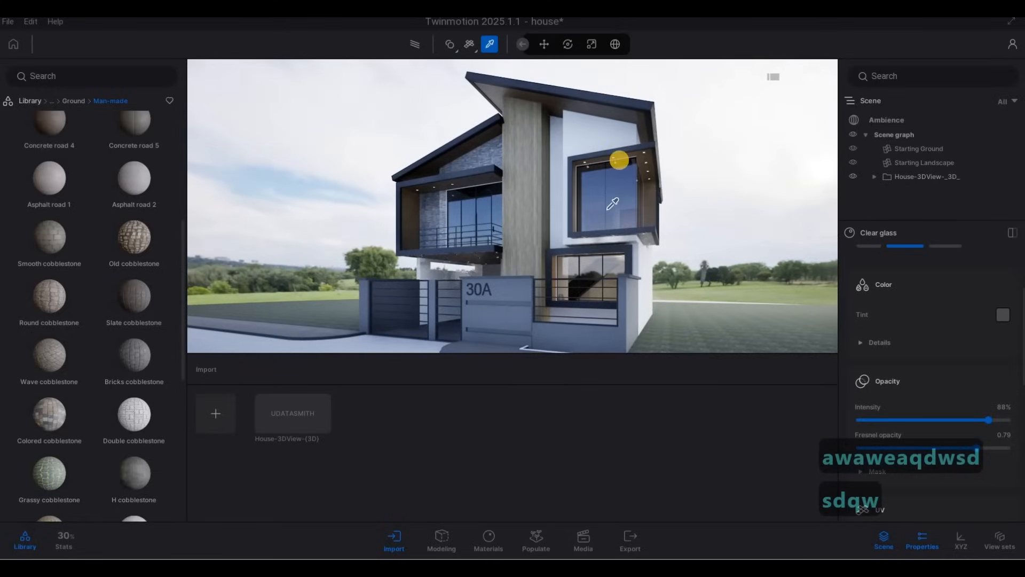
Apply the 3D Grass material from the Materials library to the lawn beside the house
{"action": "left_click", "coordinate": [42, 101]}
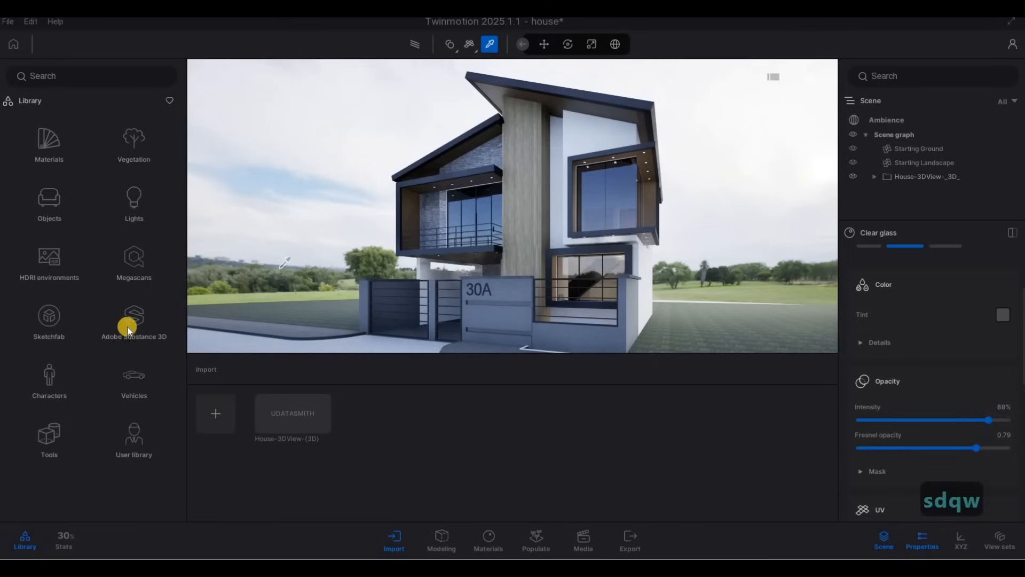
{"action": "left_click", "coordinate": [134, 145]}
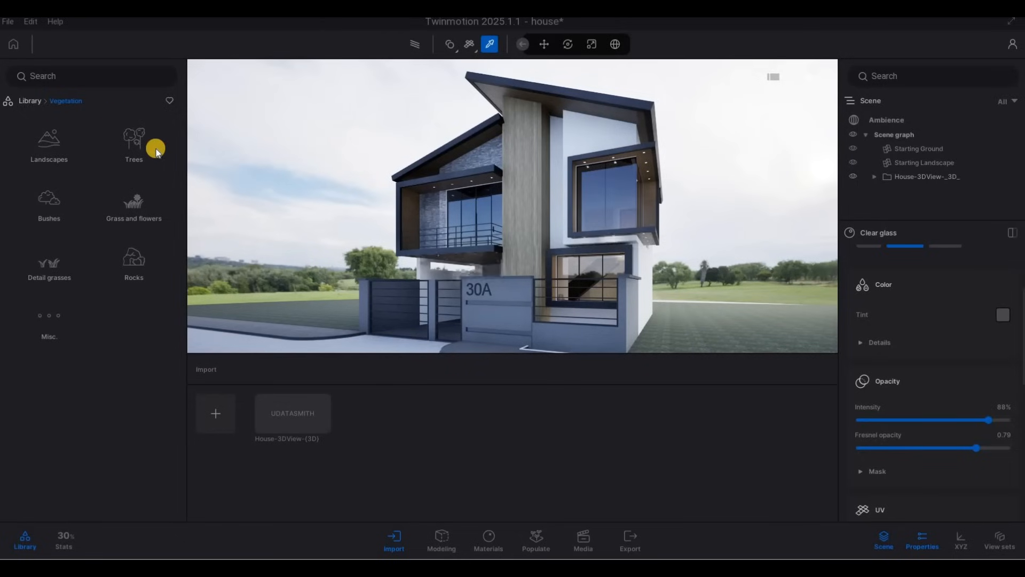
{"action": "key", "text": "F1"}
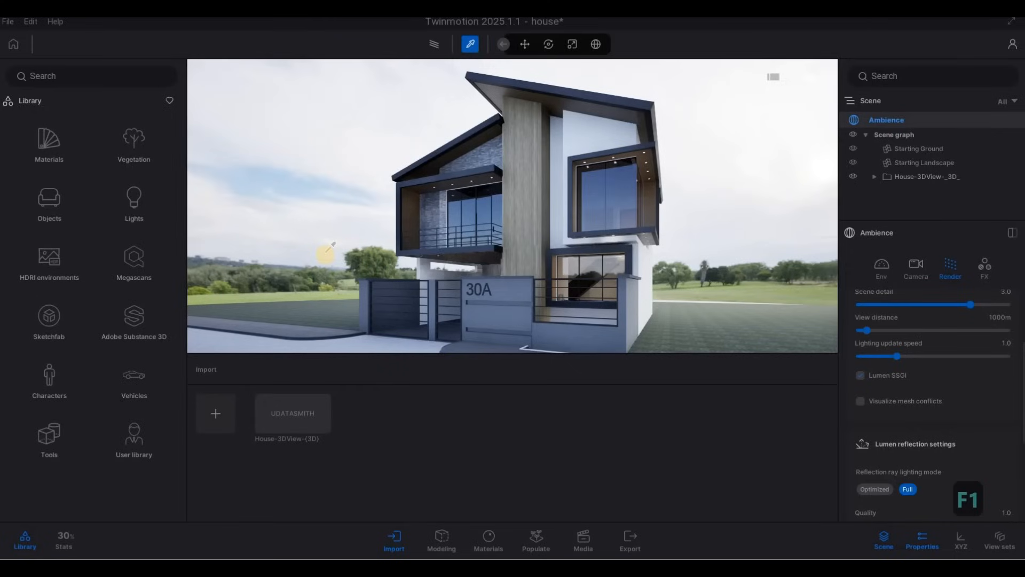
{"action": "left_click", "coordinate": [49, 145]}
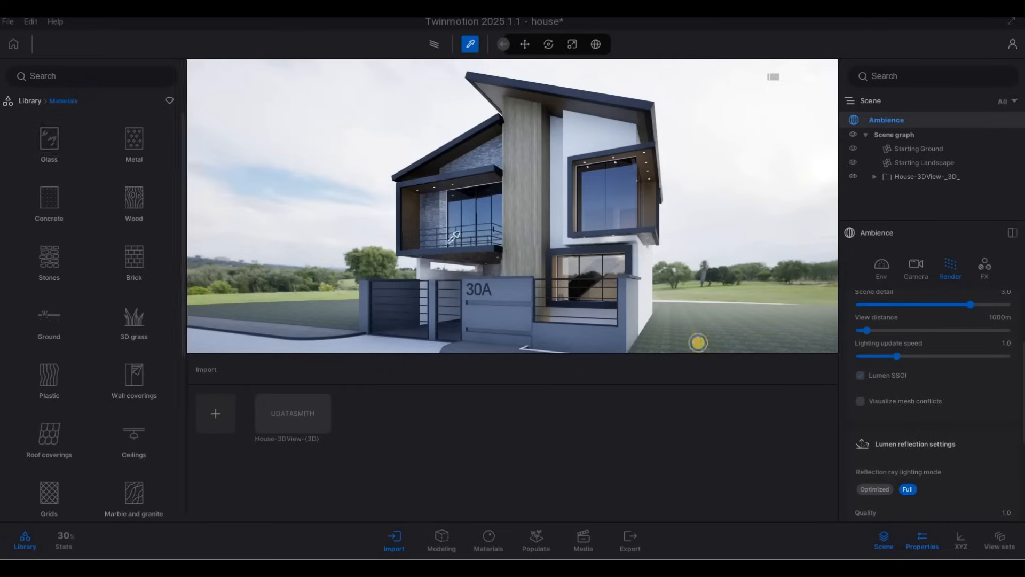
{"action": "key", "text": "d"}
{"action": "right_click_drag", "start_coordinate": [698, 342], "coordinate": [153, 253]}
{"action": "key", "text": "w"}
{"action": "key", "text": "a"}
{"action": "key", "text": "w"}
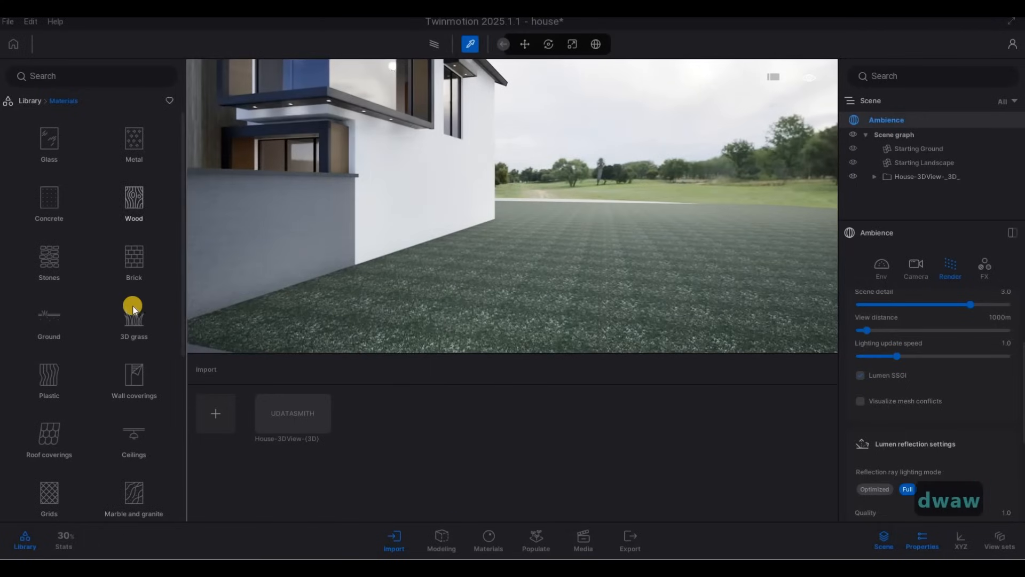
{"action": "left_click", "coordinate": [135, 315]}
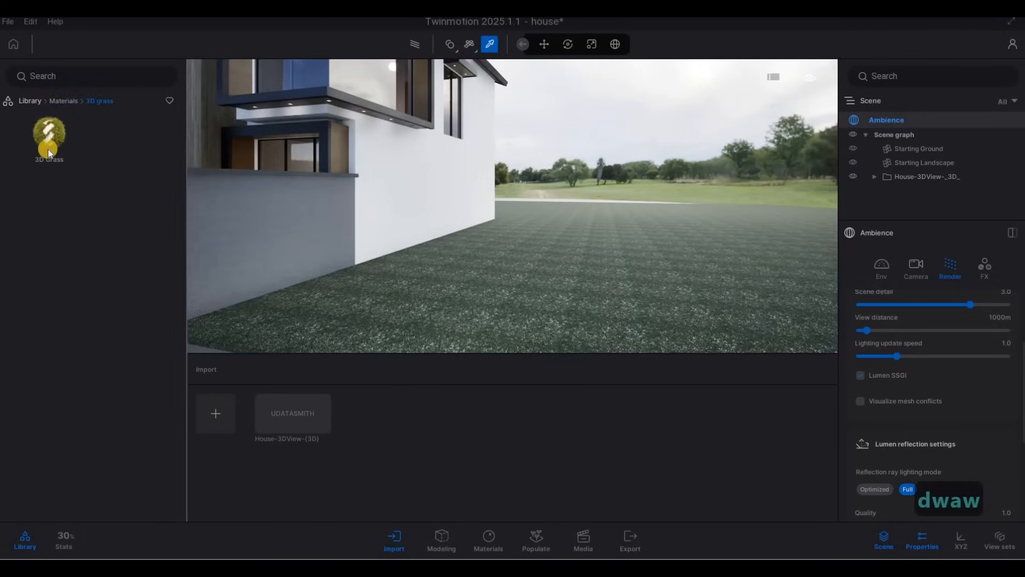
{"action": "left_click", "coordinate": [485, 283]}
Walk along the side lawn and set the 3D grass type to Straight grass
{"action": "key", "text": "s"}
{"action": "key", "text": "a"}
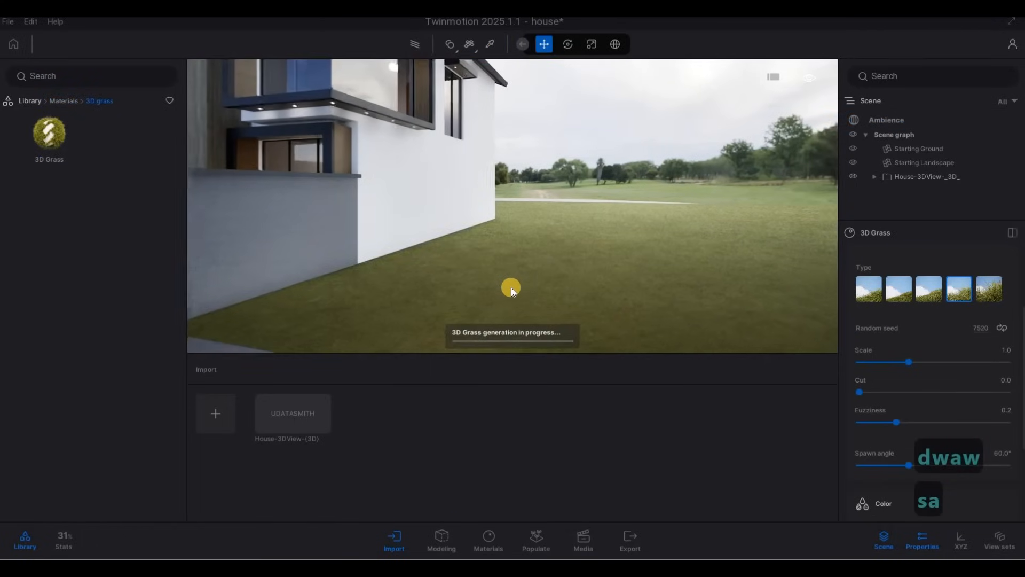
{"action": "key", "text": "s"}
{"action": "key", "text": "a"}
{"action": "key", "text": "e"}
{"action": "key", "text": "w"}
{"action": "key", "text": "e"}
{"action": "key", "text": "a"}
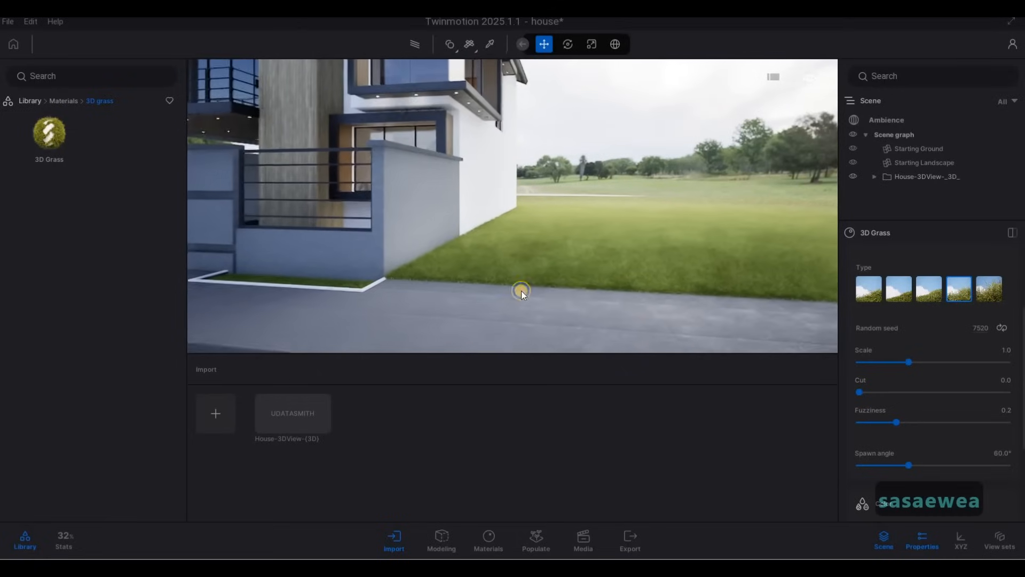
{"action": "key", "text": "a"}
{"action": "key", "text": "w"}
{"action": "key", "text": "d"}
{"action": "key", "text": "e"}
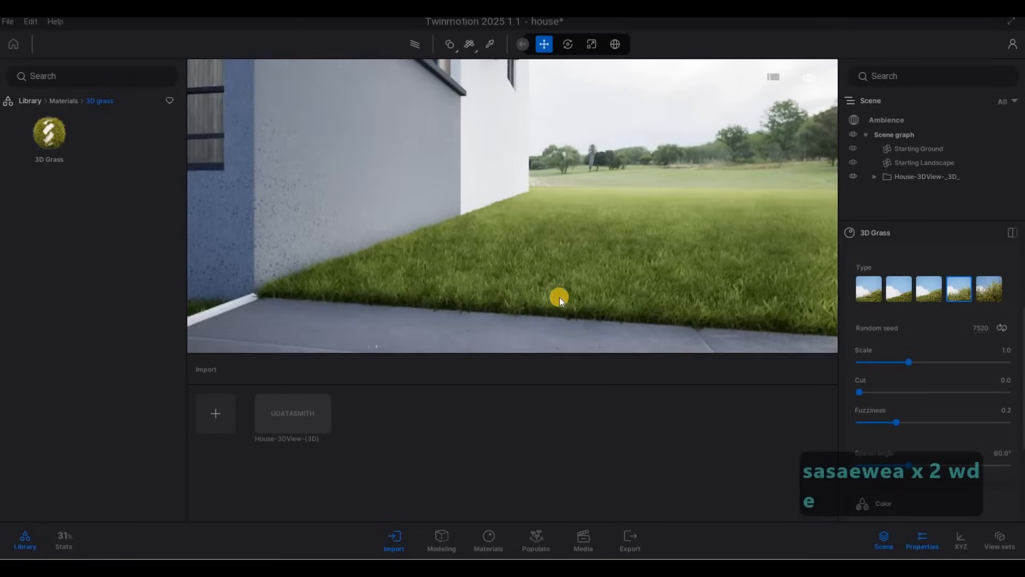
{"action": "key", "text": "s"}
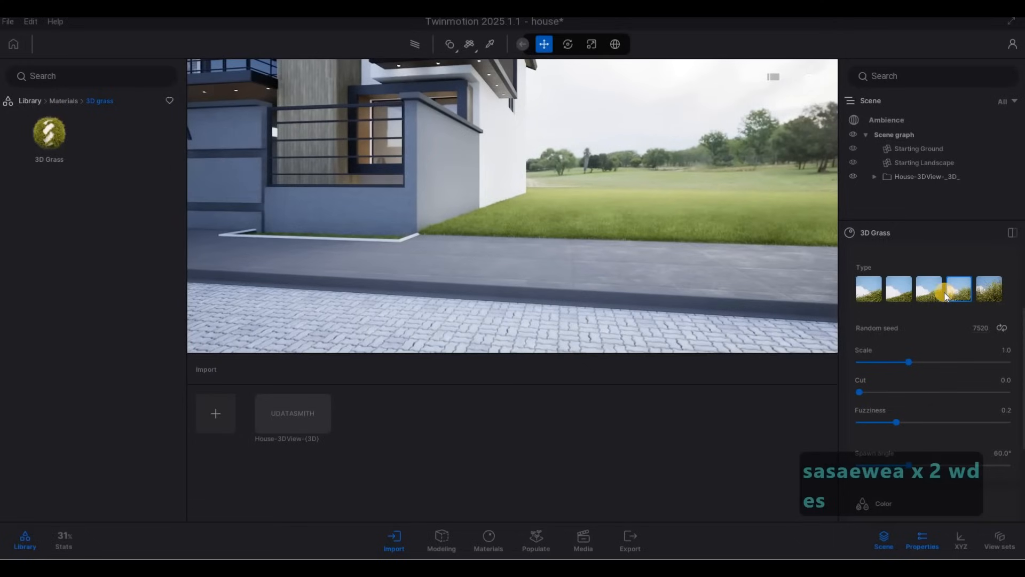
{"action": "left_click", "coordinate": [932, 292]}
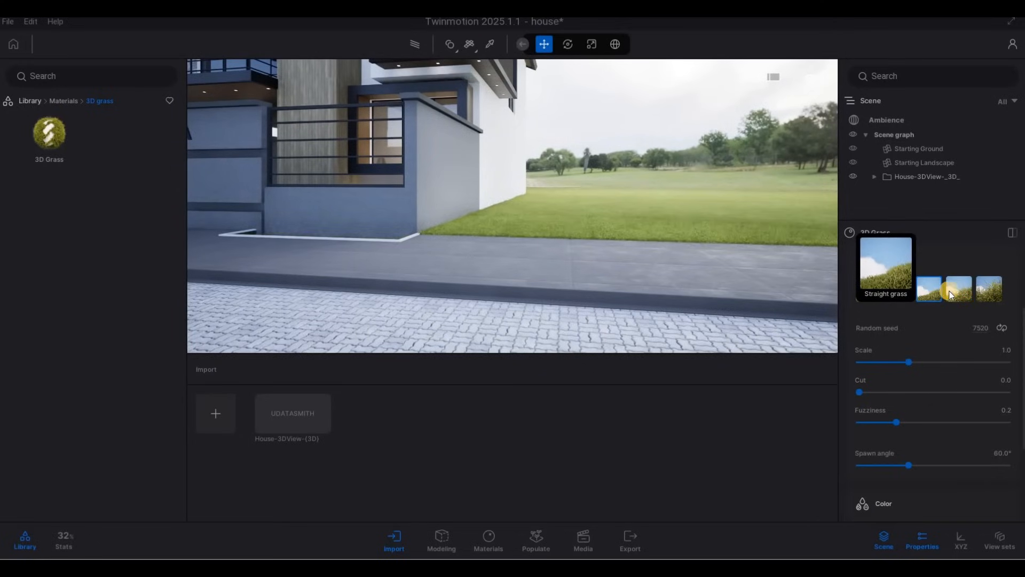
Walk closer to the lawn corner and switch the 3D grass type to Field grass
{"action": "key", "text": "a"}
{"action": "key", "text": "w"}
{"action": "right_click_drag", "start_coordinate": [707, 325], "coordinate": [469, 280]}
{"action": "key", "text": "d"}
{"action": "key", "text": "w"}
{"action": "key", "text": "q"}
{"action": "key", "text": "s"}
{"action": "key", "text": "d"}
{"action": "key", "text": "w"}
{"action": "key", "text": "e"}
{"action": "key", "text": "q"}
{"action": "key", "text": "s"}
{"action": "key", "text": "s"}
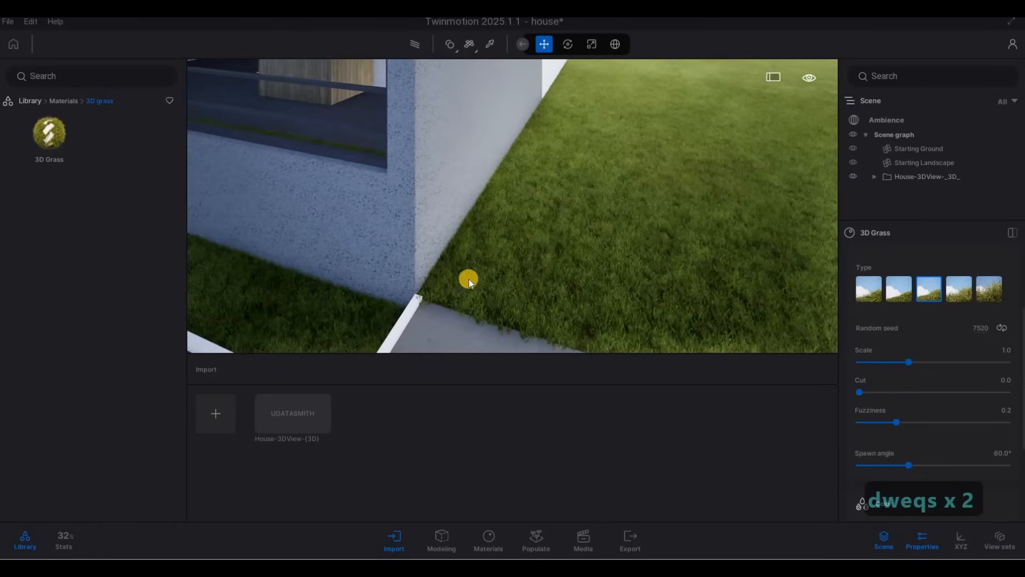
{"action": "key", "text": "s"}
{"action": "right_click_drag", "start_coordinate": [785, 195], "coordinate": [948, 287]}
{"action": "key", "text": "d"}
{"action": "key", "text": "s"}
{"action": "left_click", "coordinate": [999, 288]}
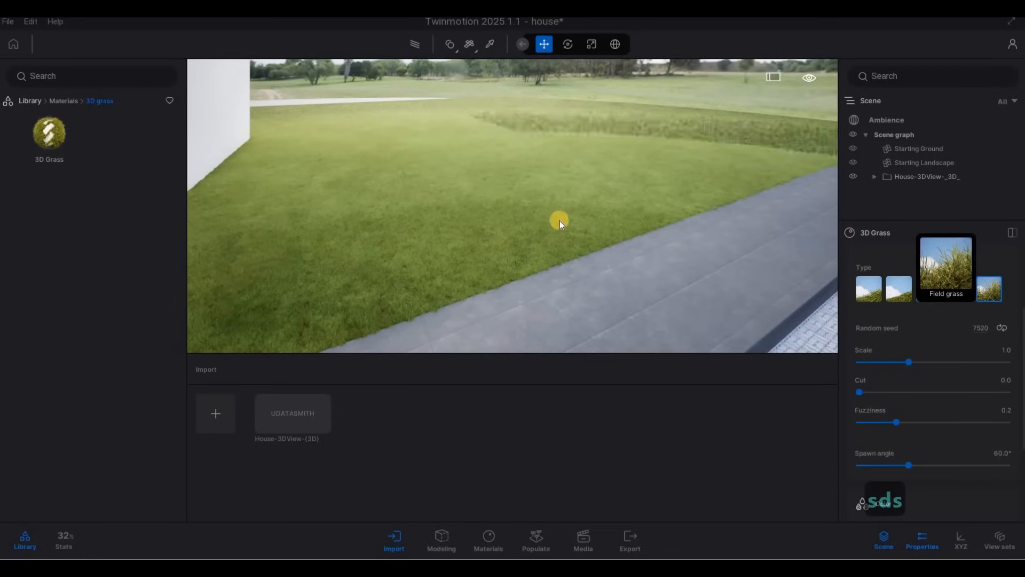
Walk around the side yard to inspect the grass along the wall and planter edges
{"action": "key", "text": "s"}
{"action": "right_click_drag", "start_coordinate": [511, 242], "coordinate": [474, 298]}
{"action": "key", "text": "a"}
{"action": "key", "text": "w"}
{"action": "key", "text": "e"}
{"action": "key", "text": "s"}
{"action": "key", "text": "a"}
{"action": "key", "text": "s"}
{"action": "key", "text": "w"}
{"action": "key", "text": "w"}
{"action": "key", "text": "a"}
{"action": "key", "text": "q"}
{"action": "key", "text": "a"}
{"action": "key", "text": "s"}
{"action": "key", "text": "d"}
{"action": "key", "text": "e"}
{"action": "key", "text": "w"}
{"action": "key", "text": "w"}
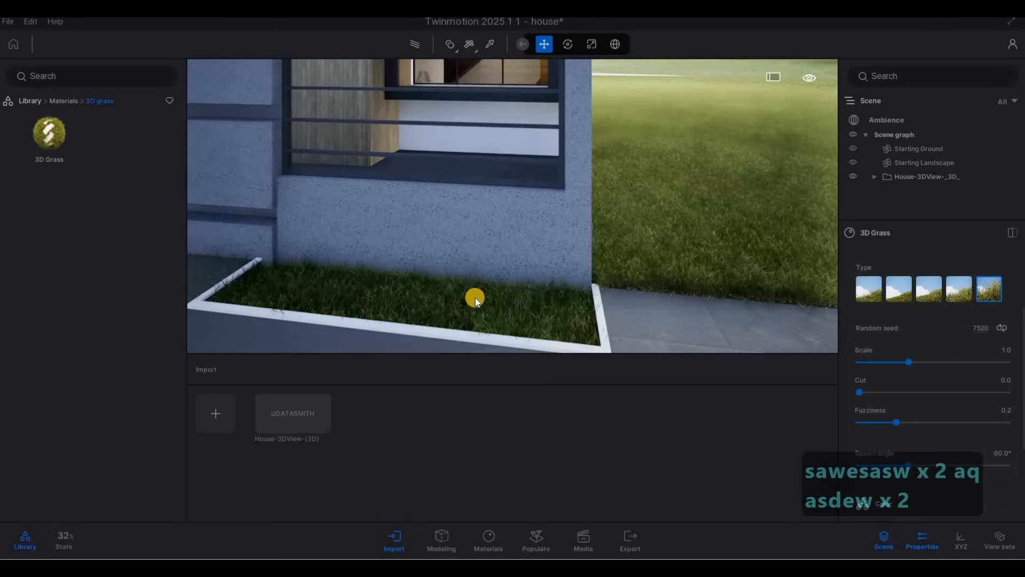
{"action": "key", "text": "w"}
{"action": "key", "text": "q"}
{"action": "right_click_drag", "start_coordinate": [525, 345], "coordinate": [823, 267]}
{"action": "key", "text": "a"}
{"action": "key", "text": "e"}
{"action": "key", "text": "s"}
{"action": "key", "text": "e"}
{"action": "key", "text": "e"}
{"action": "key", "text": "s"}
{"action": "key", "text": "s"}
{"action": "key", "text": "a"}
{"action": "key", "text": "w"}
{"action": "key", "text": "d"}
{"action": "key", "text": "d"}
{"action": "key", "text": "d"}
{"action": "key", "text": "d"}
{"action": "key", "text": "d"}
{"action": "key", "text": "d"}
{"action": "key", "text": "d"}
{"action": "key", "text": "d"}
{"action": "key", "text": "d"}
{"action": "key", "text": "d"}
{"action": "key", "text": "d"}
{"action": "key", "text": "d"}
{"action": "key", "text": "d"}
{"action": "key", "text": "d"}
{"action": "key", "text": "d"}
{"action": "key", "text": "d"}
{"action": "key", "text": "d"}
{"action": "key", "text": "d"}
{"action": "key", "text": "d"}
{"action": "key", "text": "d"}
{"action": "key", "text": "d"}
{"action": "key", "text": "d"}
{"action": "key", "text": "w"}
{"action": "key", "text": "q"}
{"action": "key", "text": "a"}
{"action": "key", "text": "a"}
{"action": "key", "text": "a"}
{"action": "key", "text": "a"}
{"action": "key", "text": "a"}
{"action": "key", "text": "w"}
{"action": "key", "text": "d"}
{"action": "key", "text": "a"}
{"action": "key", "text": "s"}
{"action": "key", "text": "s"}
{"action": "key", "text": "w"}
{"action": "key", "text": "a"}
{"action": "key", "text": "w"}
{"action": "key", "text": "a"}
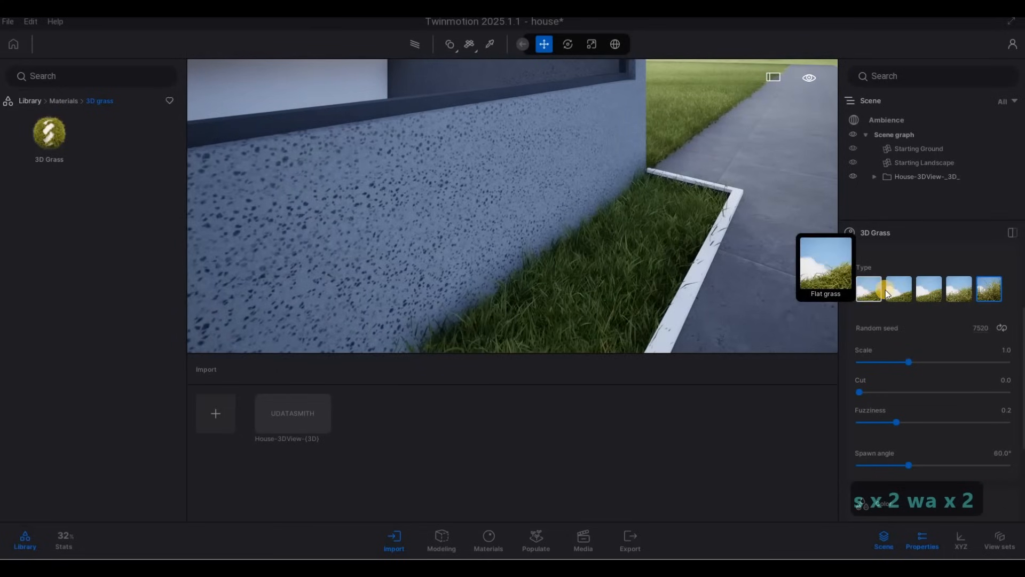
Try the Thin grass and Straight grass types and view the lawn up close
{"action": "left_click", "coordinate": [886, 289]}
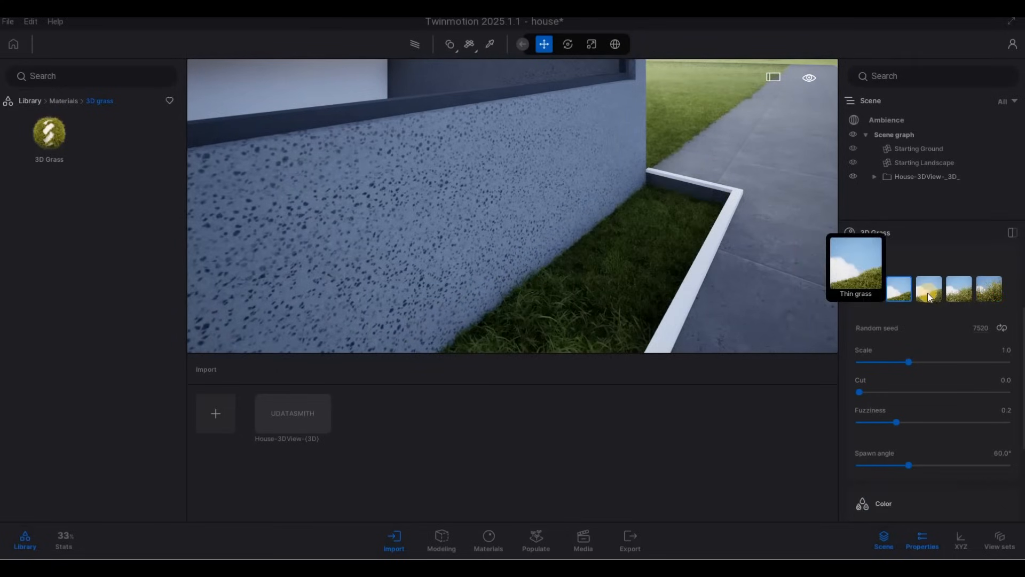
{"action": "left_click", "coordinate": [930, 291]}
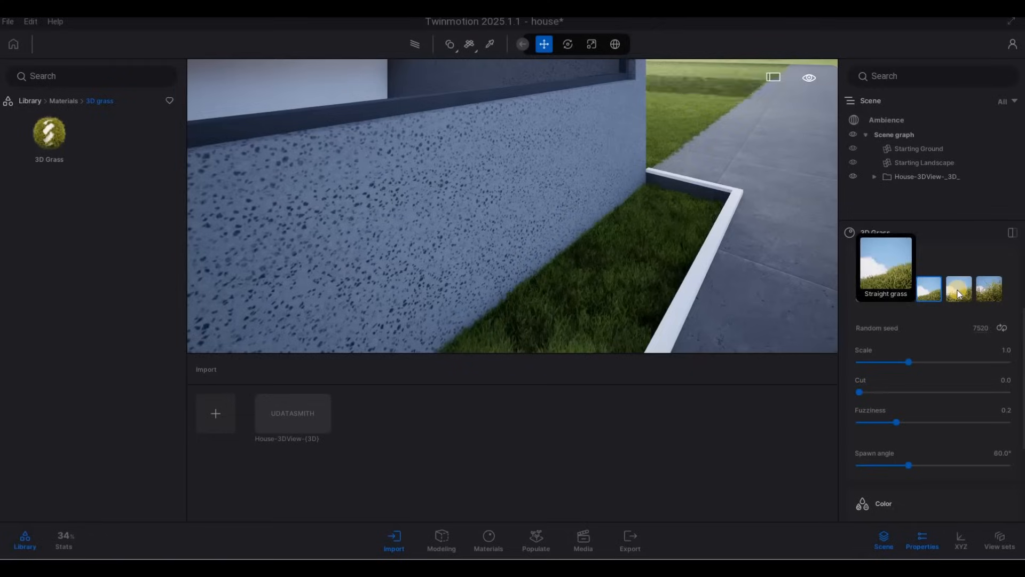
{"action": "left_click", "coordinate": [956, 290]}
{"action": "key", "text": "d"}
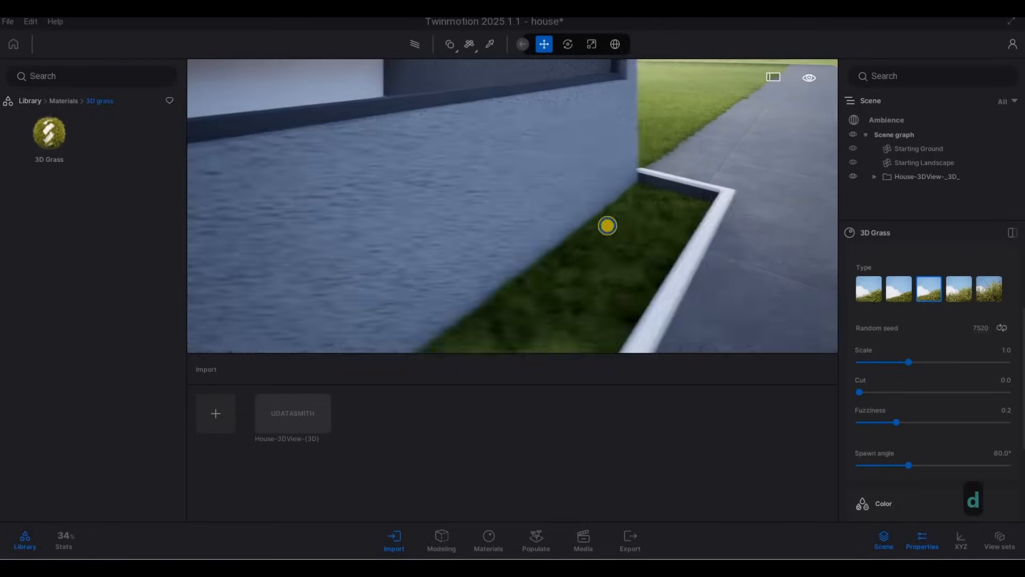
{"action": "key", "text": "e"}
{"action": "key", "text": "w"}
{"action": "key", "text": "q"}
{"action": "key", "text": "d"}
{"action": "key", "text": "w"}
{"action": "key", "text": "q"}
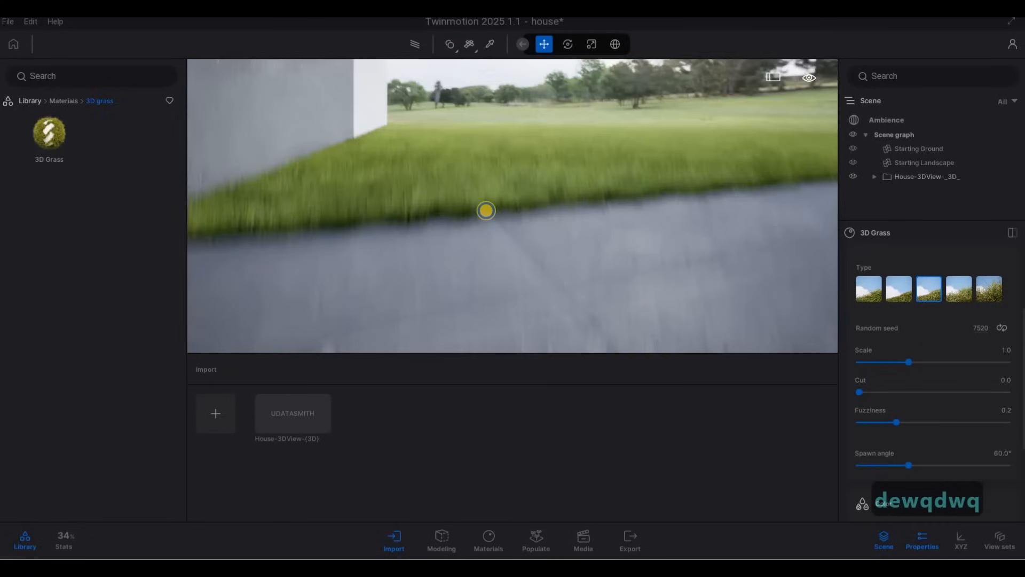
{"action": "key", "text": "e"}
{"action": "key", "text": "w"}
{"action": "key", "text": "a"}
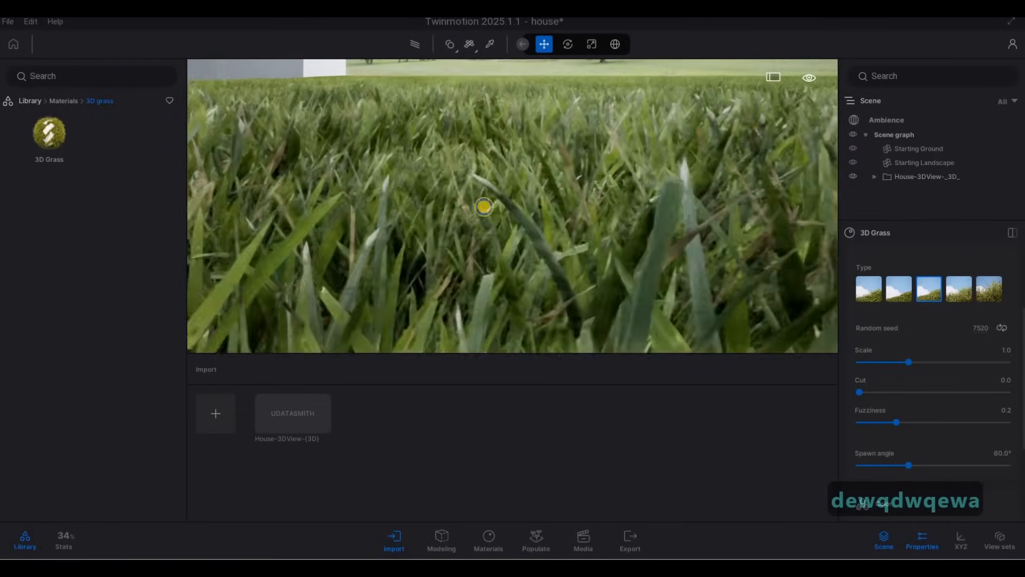
{"action": "key", "text": "s"}
Set the 3D grass type to Lawn grass for the side lawn
{"action": "left_click", "coordinate": [964, 293]}
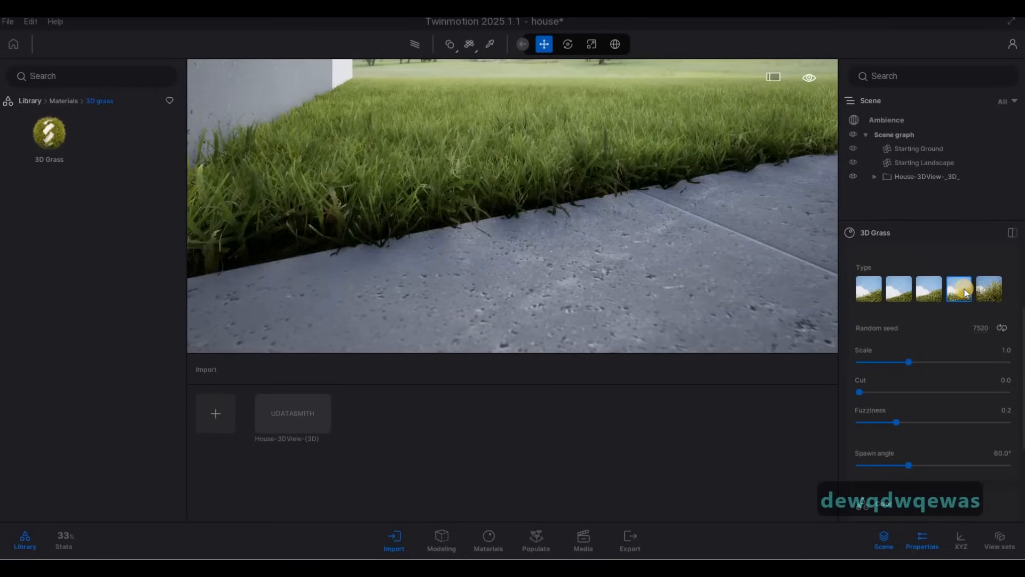
{"action": "left_click", "coordinate": [987, 289]}
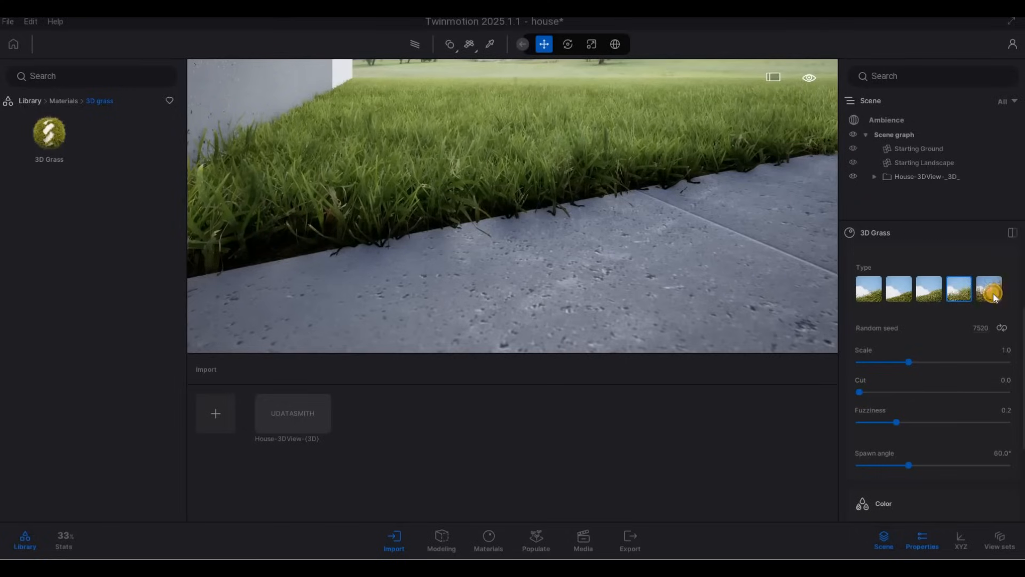
{"action": "mouse_move", "coordinate": [993, 293]}
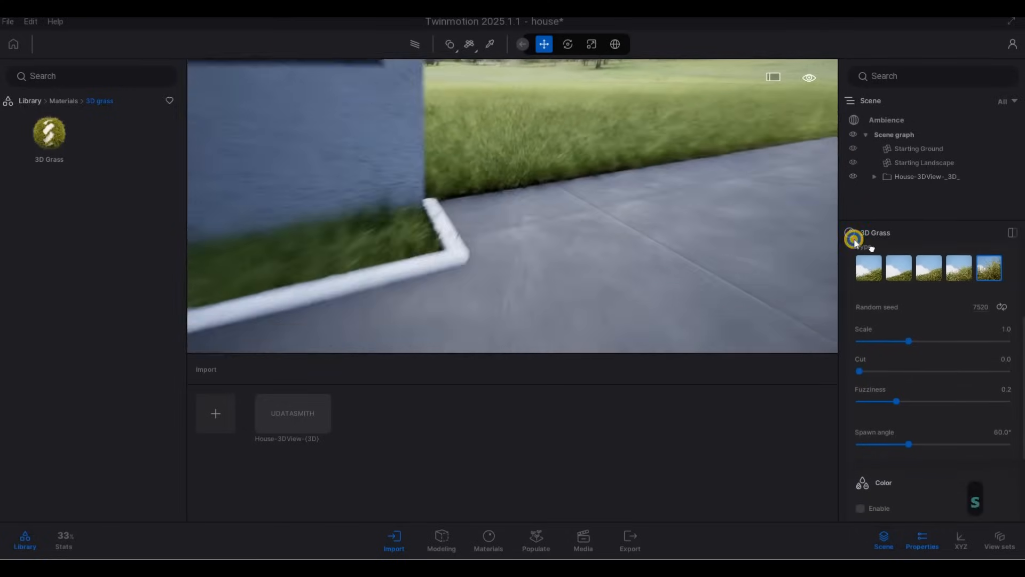
{"action": "key", "text": "x"}
{"action": "key", "text": "7"}
{"action": "key", "text": "d"}
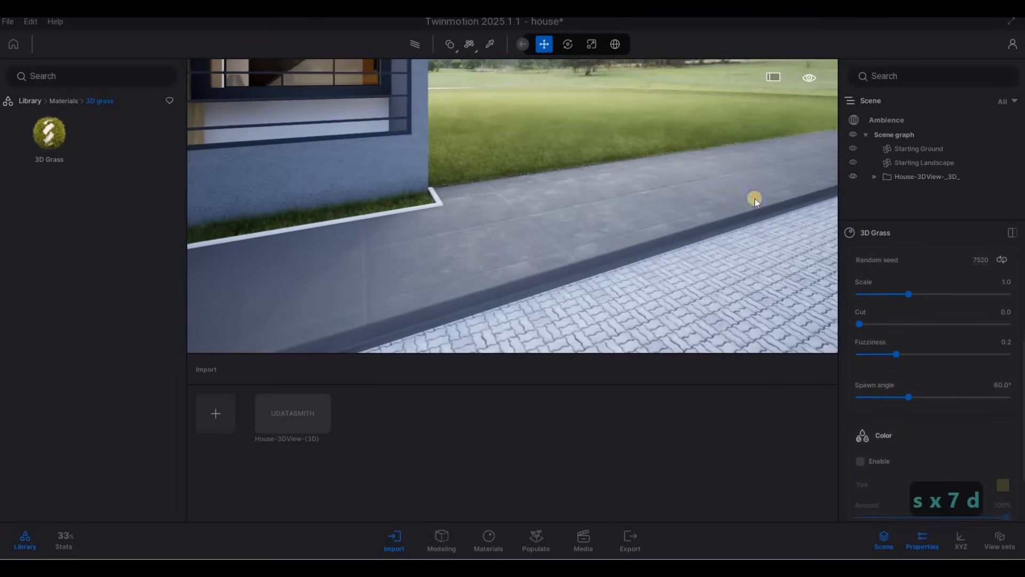
{"action": "scroll", "coordinate": [885, 364], "scroll_direction": "up", "scroll_amount": 2}
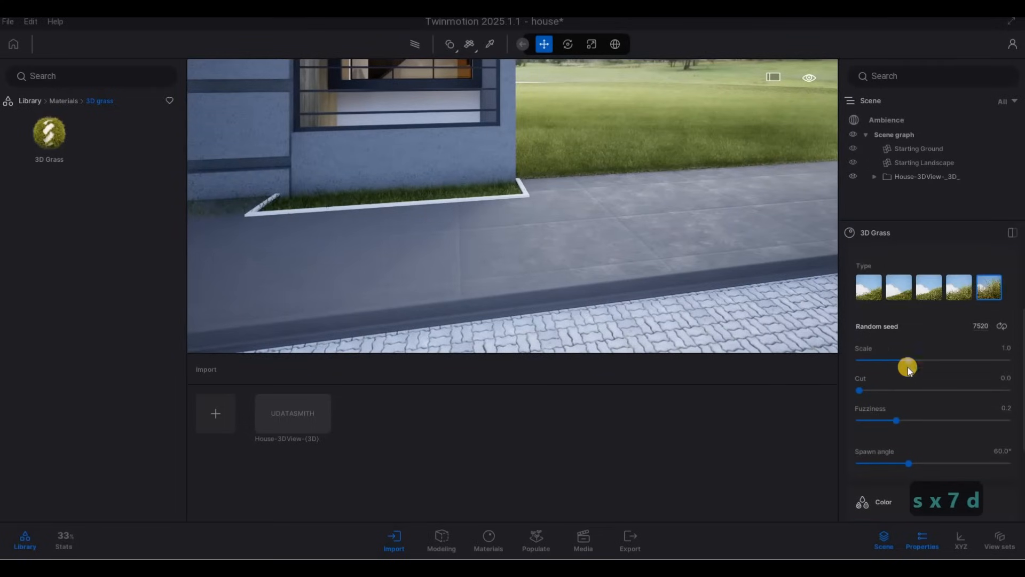
{"action": "left_click", "coordinate": [962, 296]}
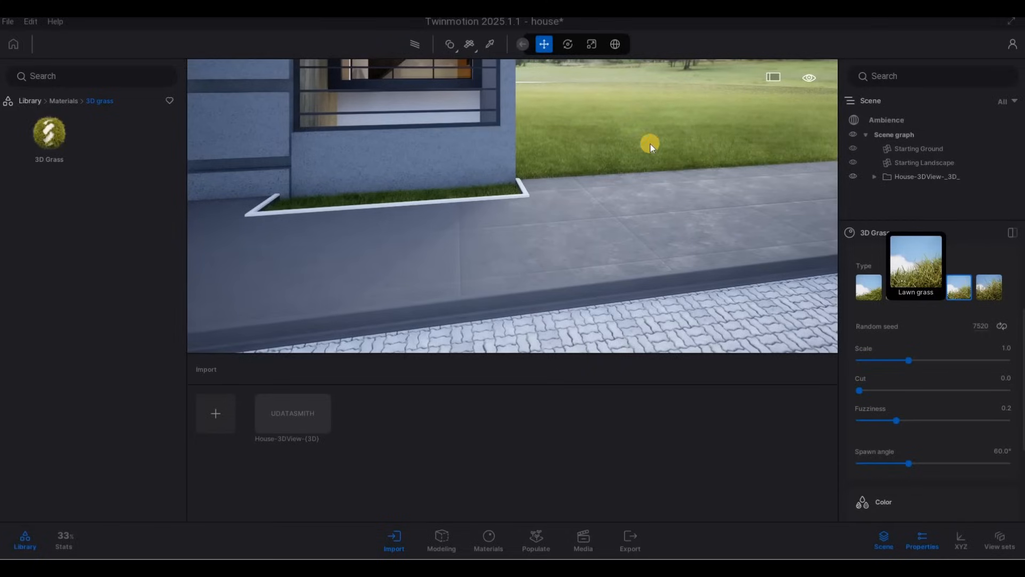
Walk around the front of the house to view the façade, gate and carport entrance
{"action": "key", "text": "w"}
{"action": "key", "text": "d"}
{"action": "key", "text": "w"}
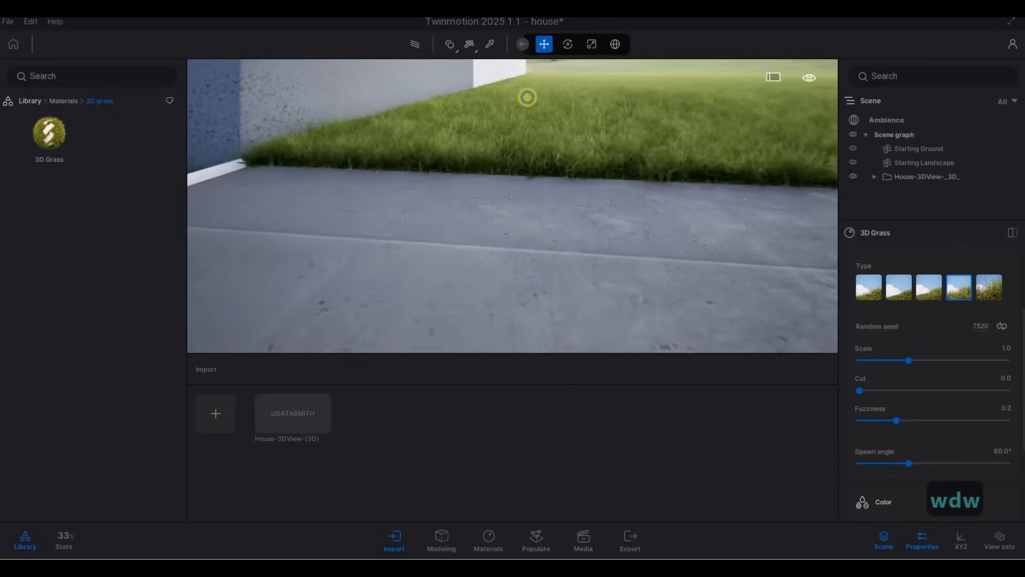
{"action": "key", "text": "s"}
{"action": "key", "text": "a"}
{"action": "key", "text": "q"}
{"action": "key", "text": "s"}
{"action": "key", "text": "d"}
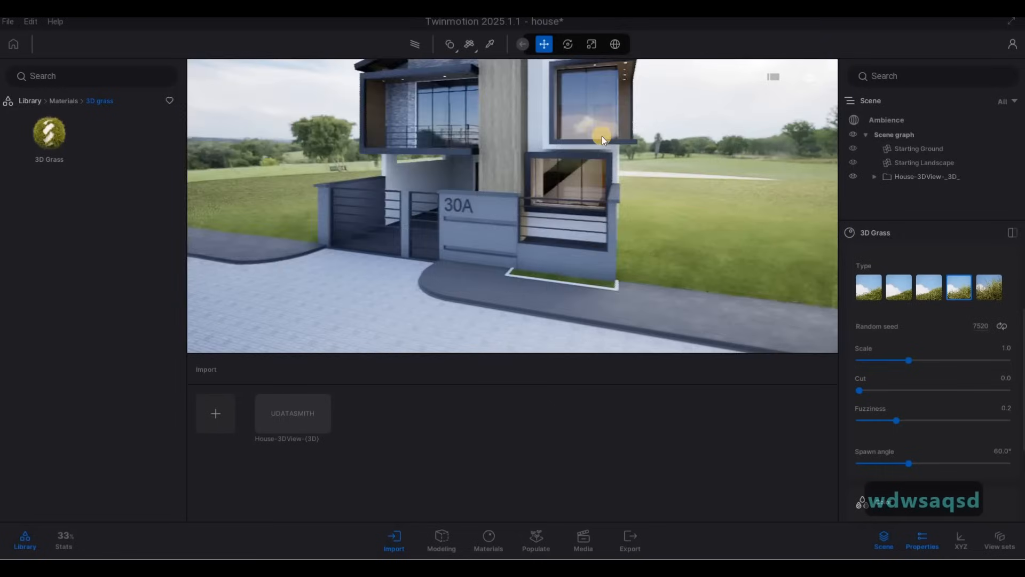
{"action": "key", "text": "s"}
{"action": "key", "text": "a"}
{"action": "key", "text": "w"}
{"action": "key", "text": "w"}
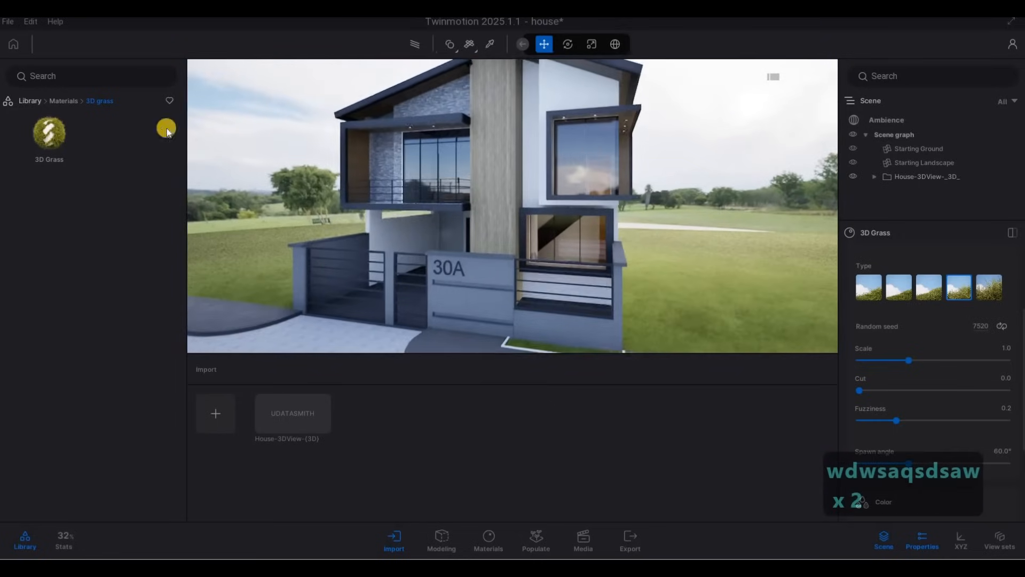
{"action": "key", "text": "e"}
{"action": "right_click_drag", "start_coordinate": [488, 228], "coordinate": [488, 229]}
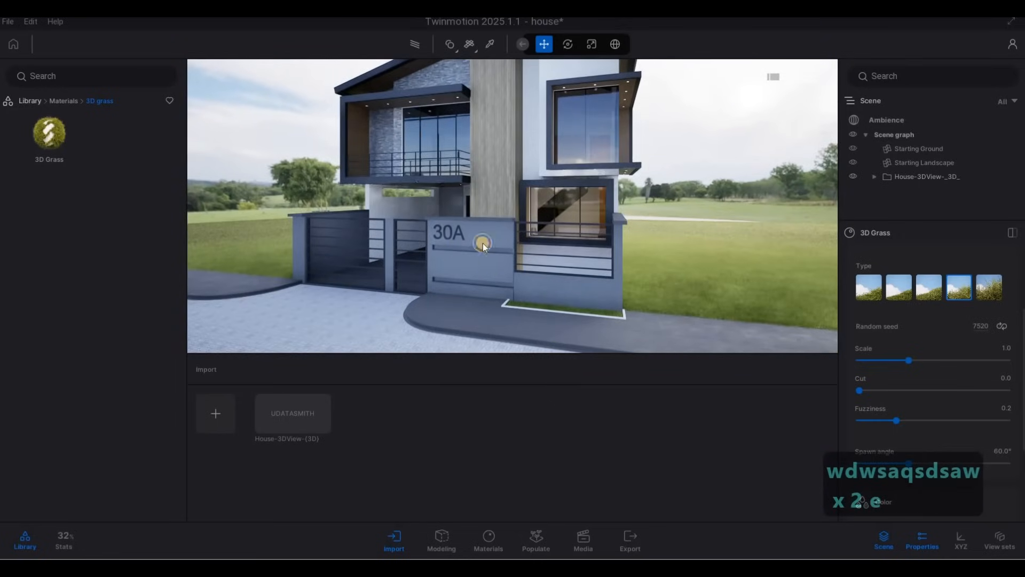
{"action": "key", "text": "a"}
{"action": "key", "text": "e"}
{"action": "key", "text": "a"}
{"action": "key", "text": "w"}
{"action": "key", "text": "w"}
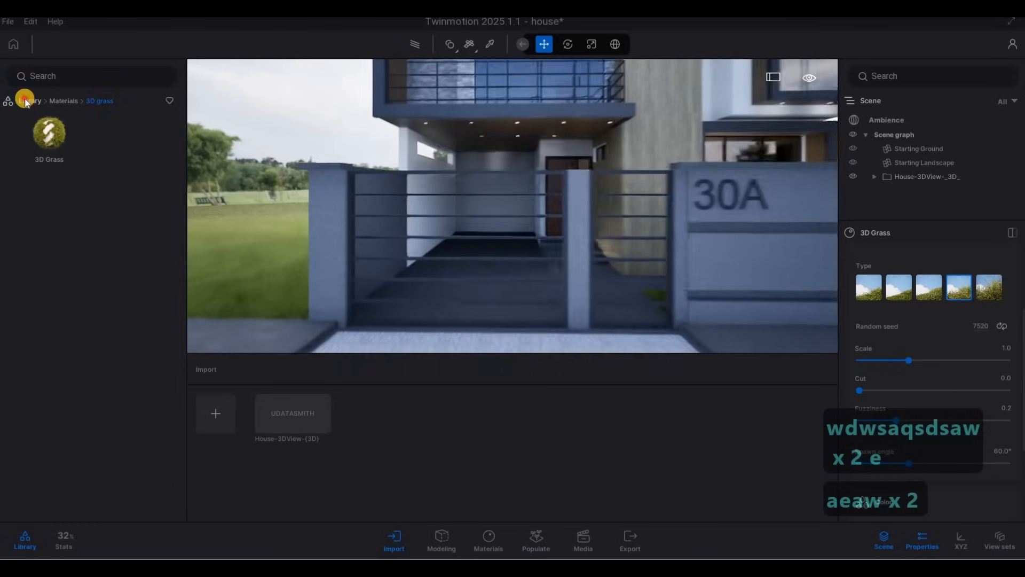
Place a Sedan 08 from the Vehicles > Cars library inside the carport and set its color to Dark gray
{"action": "left_click", "coordinate": [25, 101]}
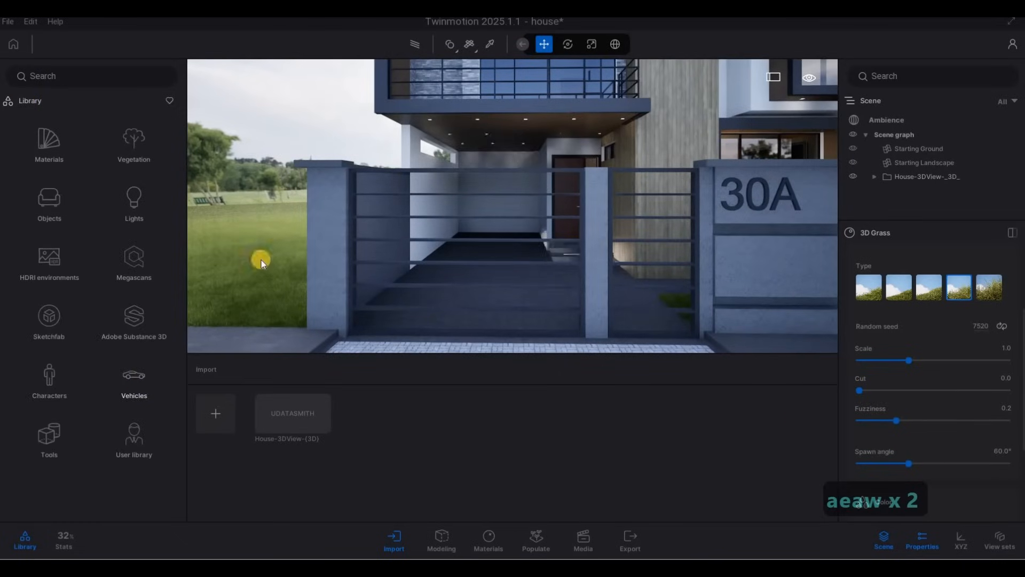
{"action": "key", "text": "w"}
{"action": "key", "text": "q"}
{"action": "key", "text": "w"}
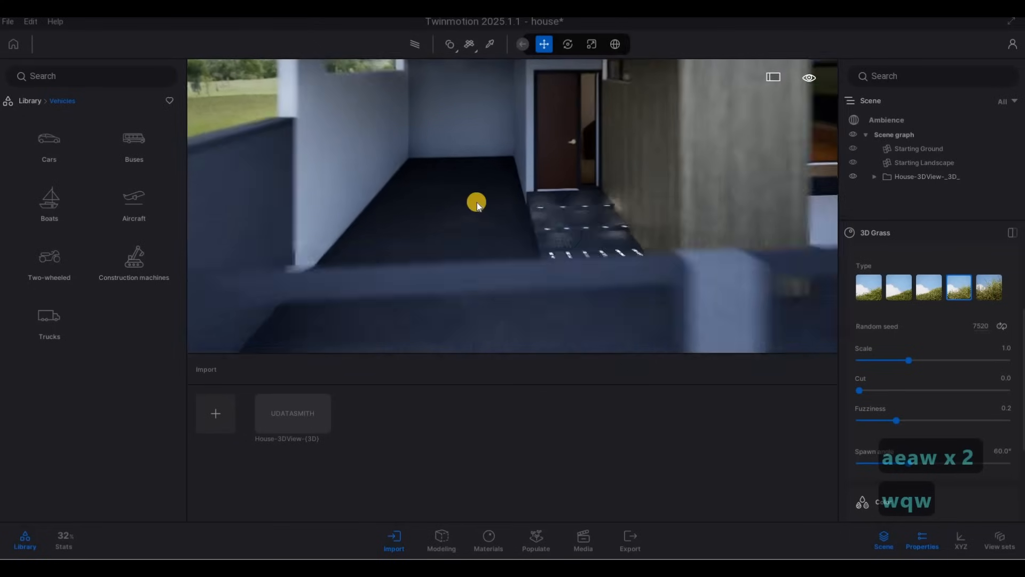
{"action": "key", "text": "a"}
{"action": "left_click", "coordinate": [59, 147]}
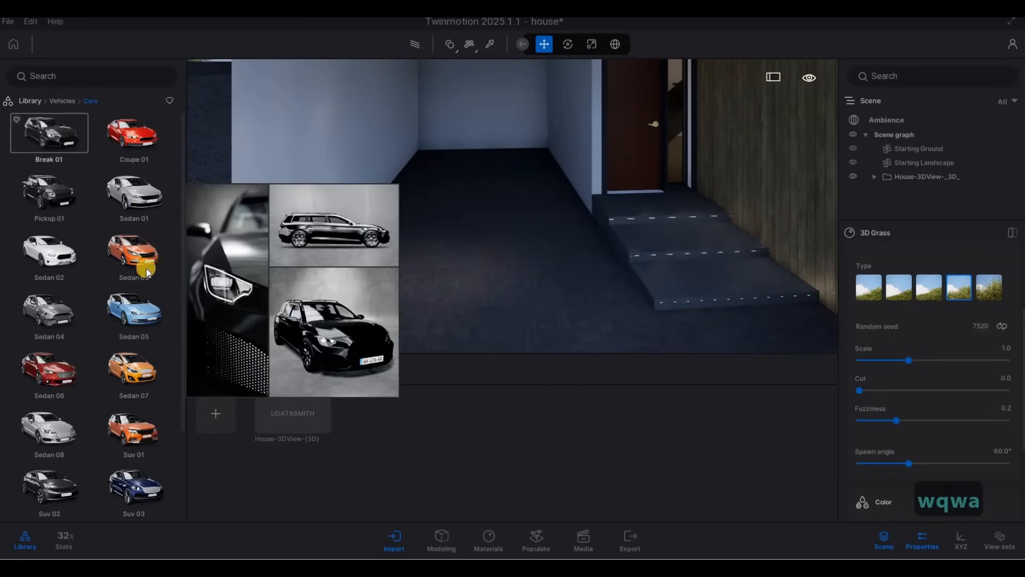
{"action": "scroll", "coordinate": [102, 384], "scroll_direction": "down", "scroll_amount": 2}
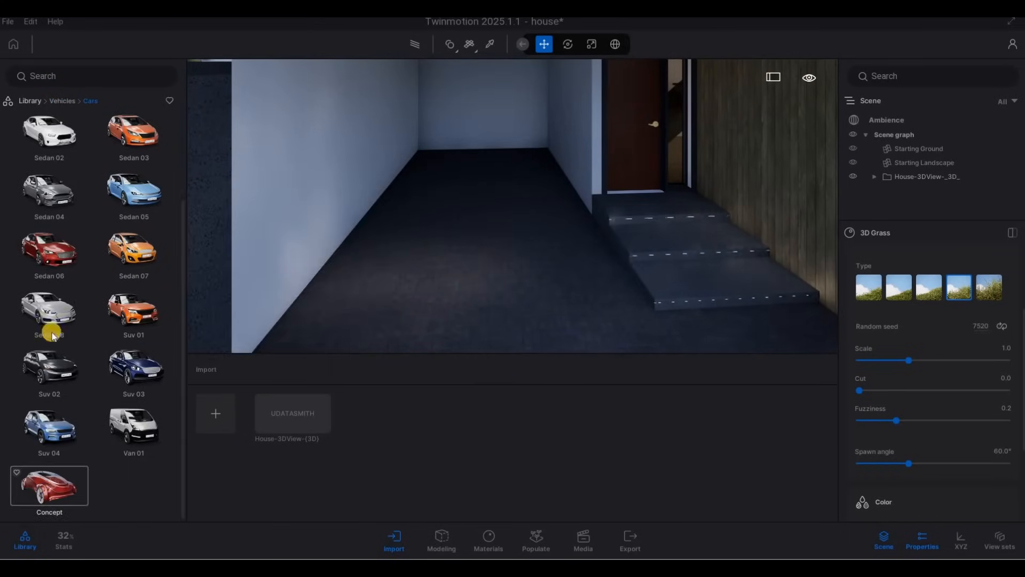
{"action": "left_click_drag", "start_coordinate": [449, 287], "coordinate": [479, 294]}
{"action": "key", "text": "s"}
{"action": "key", "text": "a"}
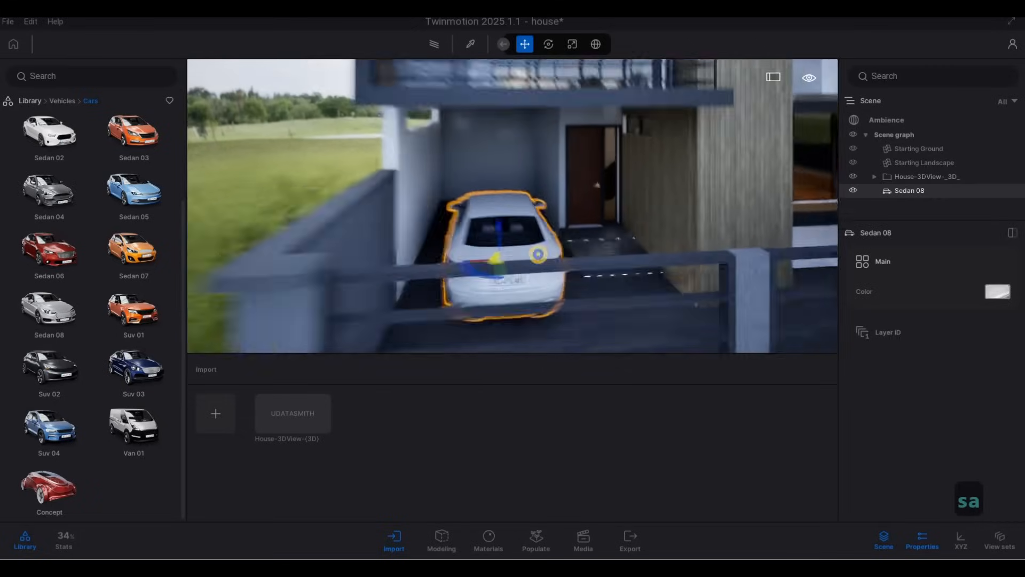
{"action": "key", "text": "w"}
{"action": "key", "text": "s"}
{"action": "key", "text": "a"}
{"action": "key", "text": "w"}
{"action": "left_click", "coordinate": [996, 292]}
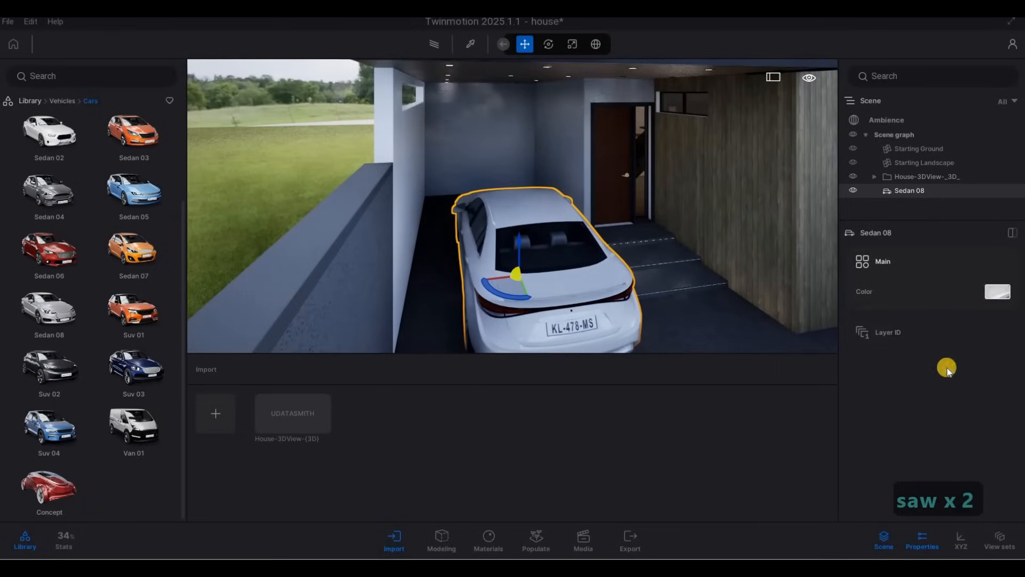
{"action": "key", "text": "s"}
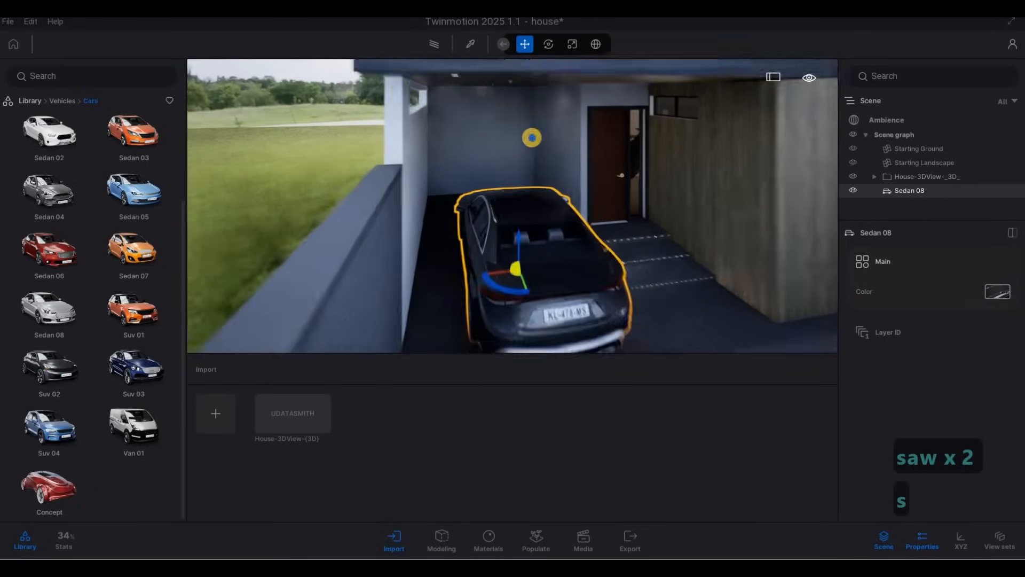
Walk out to the street and back to view the parked car behind the gate
{"action": "key", "text": "d"}
{"action": "key", "text": "s"}
{"action": "key", "text": "d"}
{"action": "key", "text": "e"}
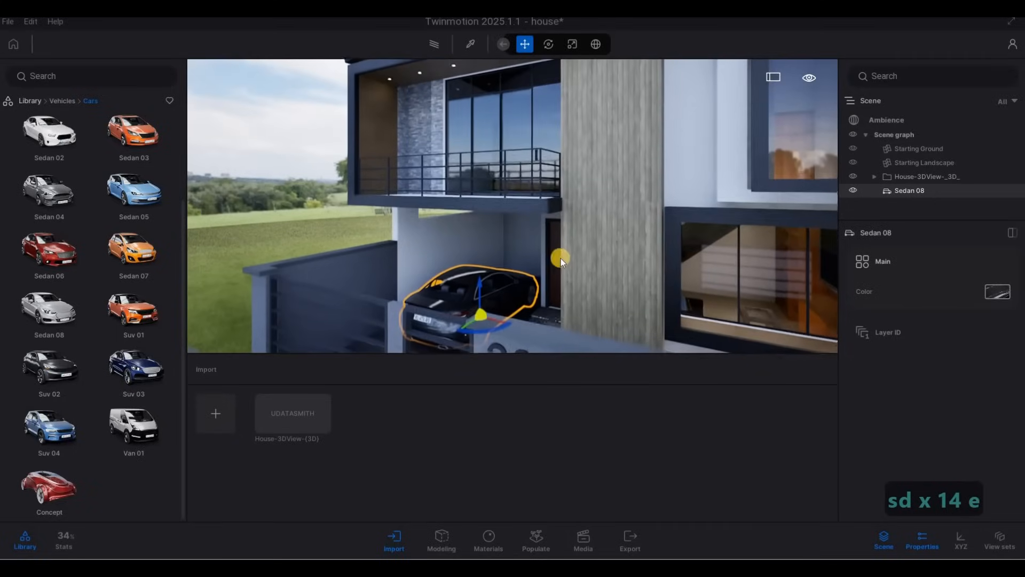
{"action": "key", "text": "s"}
{"action": "right_click_drag", "start_coordinate": [601, 132], "coordinate": [581, 165]}
{"action": "key", "text": "e"}
{"action": "key", "text": "a"}
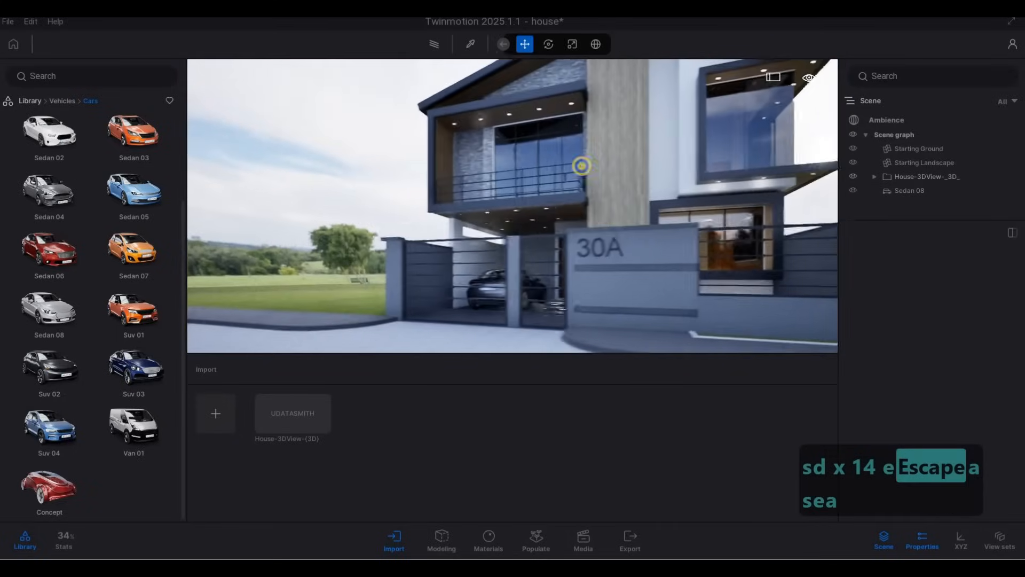
{"action": "key", "text": "d"}
{"action": "key", "text": "w"}
{"action": "key", "text": "a"}
{"action": "right_click_drag", "start_coordinate": [613, 277], "coordinate": [512, 275]}
{"action": "key", "text": "q"}
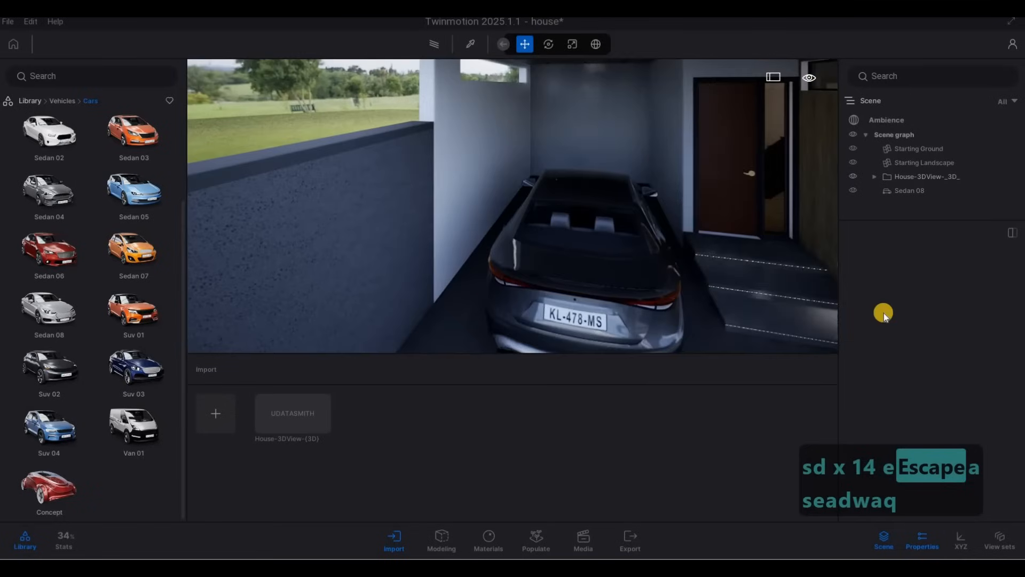
Change the sedan's body color to Dark blue
{"action": "left_click", "coordinate": [998, 292]}
{"action": "scroll", "coordinate": [950, 348], "scroll_direction": "down", "scroll_amount": 2}
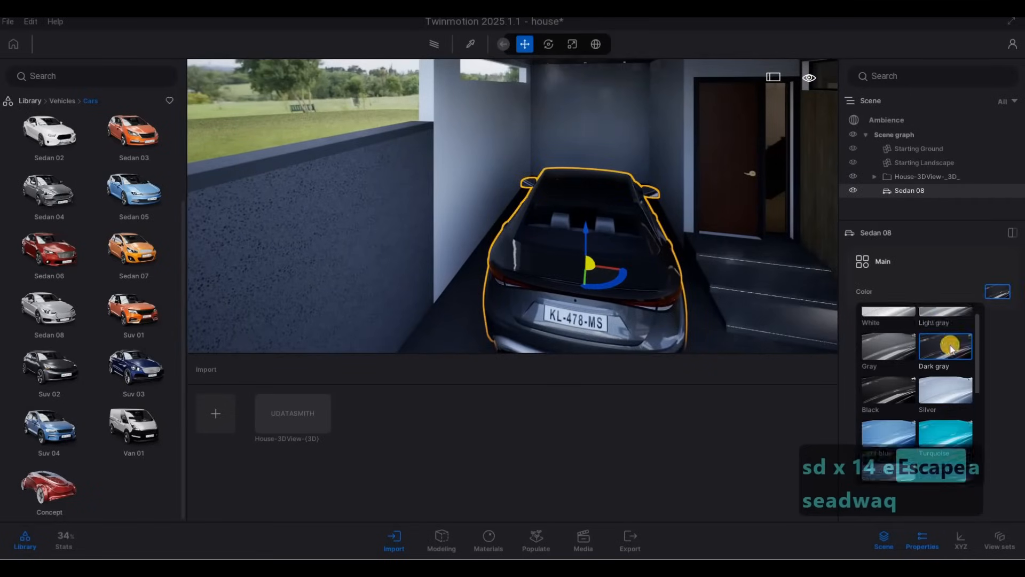
{"action": "scroll", "coordinate": [951, 384], "scroll_direction": "down", "scroll_amount": 5}
{"action": "left_click", "coordinate": [947, 371]}
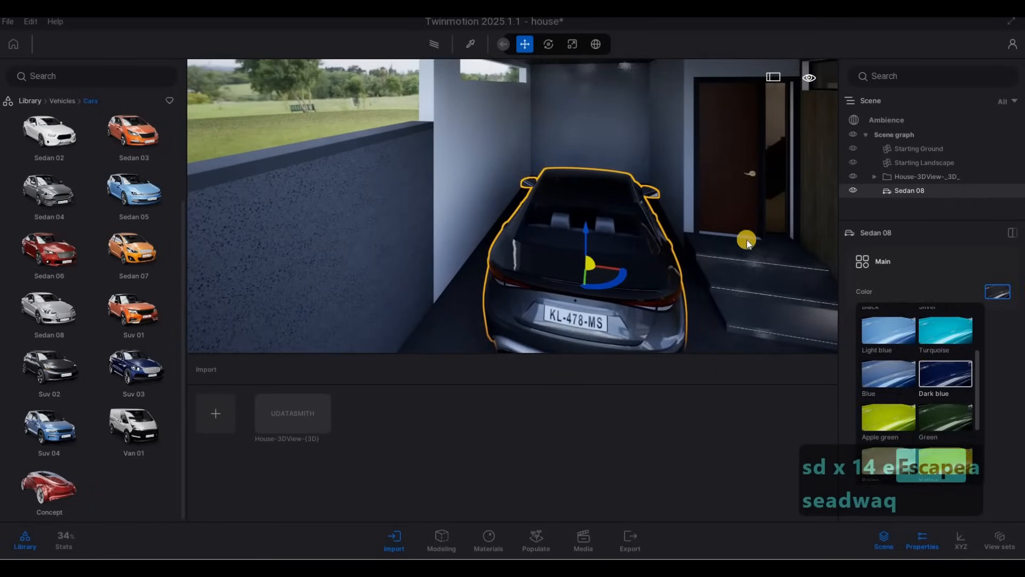
{"action": "left_click", "coordinate": [746, 240]}
{"action": "key", "text": "s"}
{"action": "left_click", "coordinate": [1005, 292]}
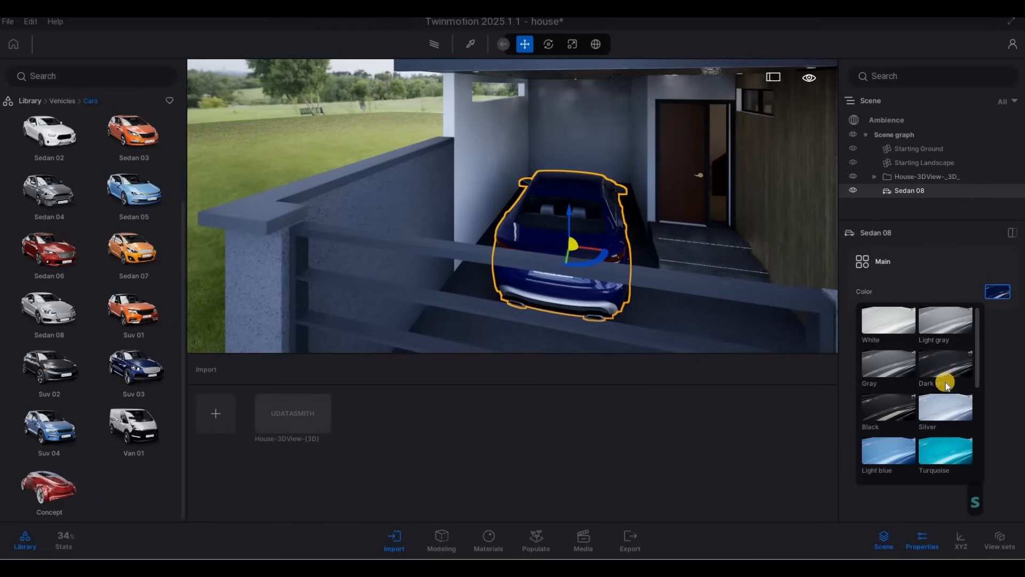
{"action": "scroll", "coordinate": [883, 424], "scroll_direction": "down", "scroll_amount": 3}
{"action": "left_click", "coordinate": [883, 424]}
{"action": "left_click", "coordinate": [729, 224]}
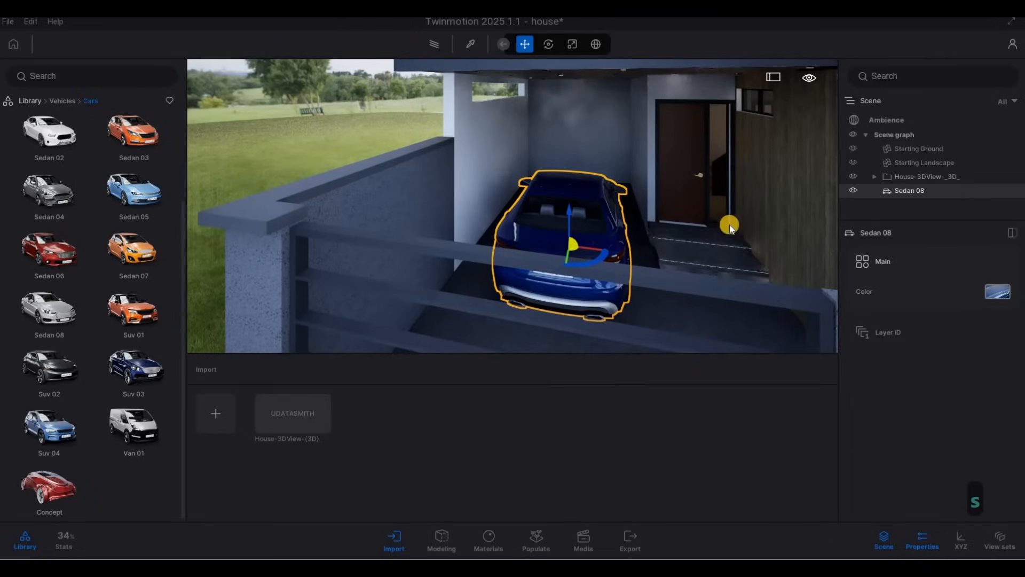
Deselect the car and walk around the front of the house to view the driveway and gate
{"action": "key", "text": "d"}
{"action": "key", "text": "w"}
{"action": "key", "text": "e"}
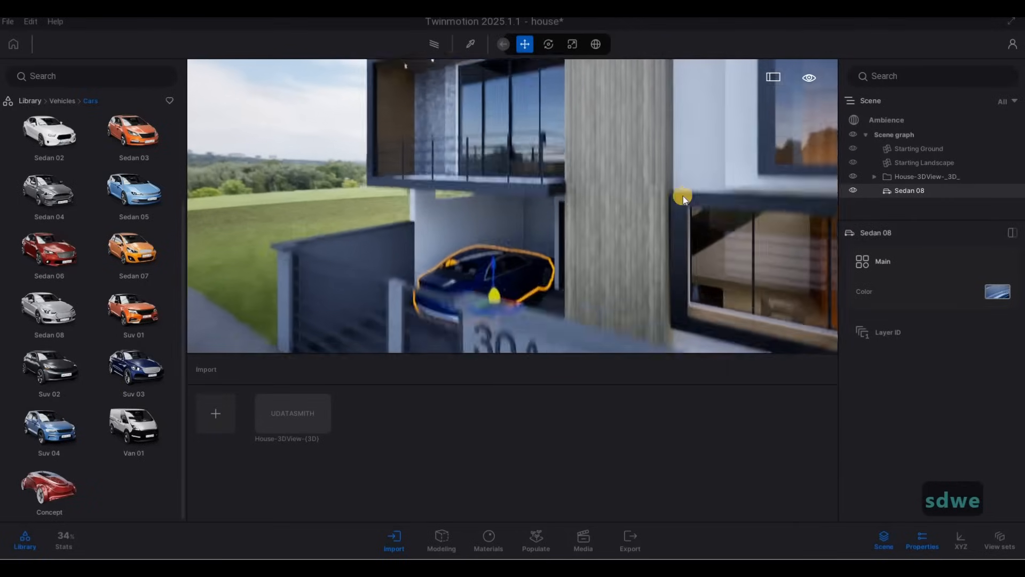
{"action": "key", "text": "s"}
{"action": "key", "text": "Escape"}
{"action": "key", "text": "a"}
{"action": "key", "text": "s"}
{"action": "key", "text": "e"}
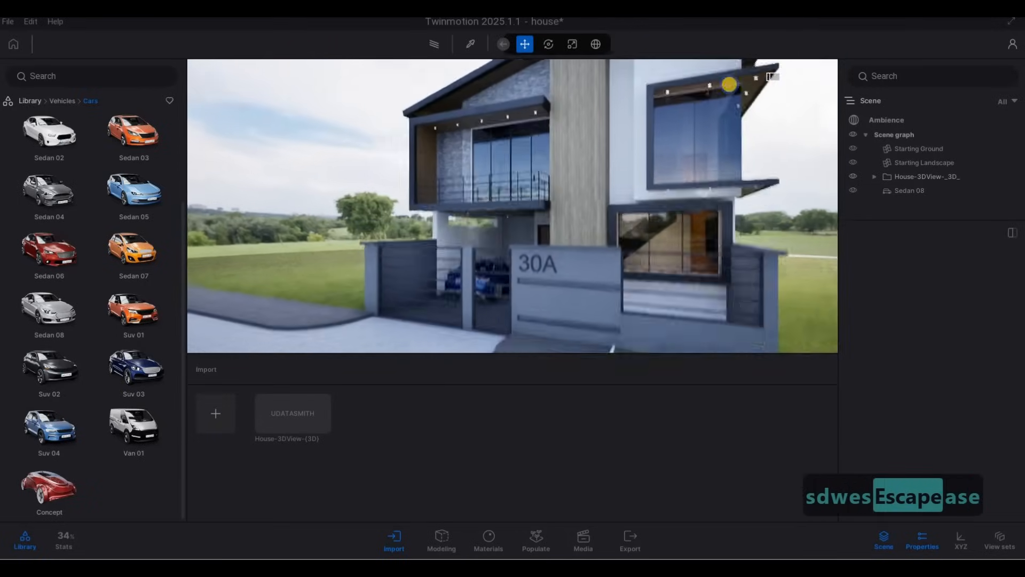
{"action": "key", "text": "s"}
{"action": "key", "text": "d"}
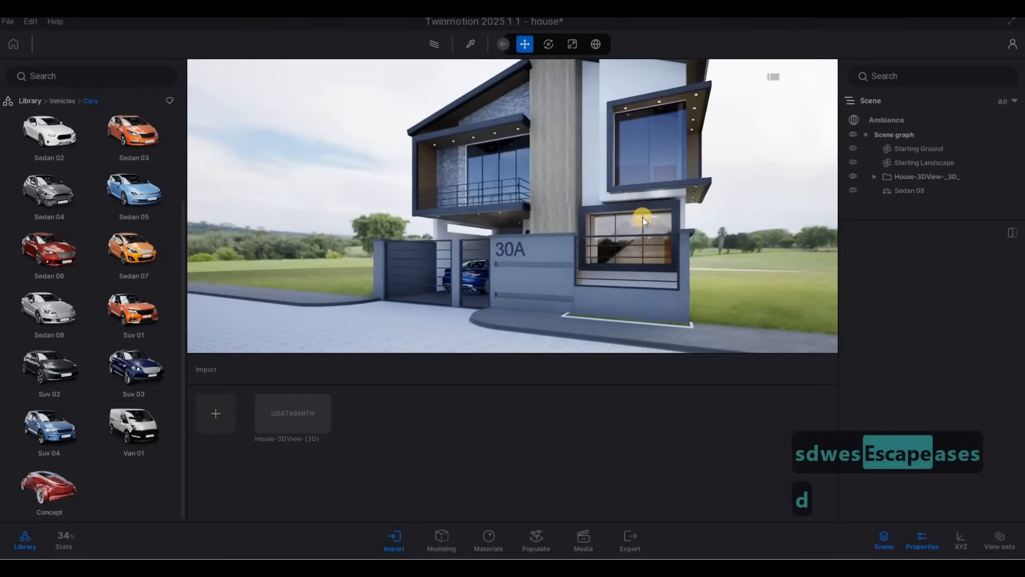
{"action": "left_click_drag", "start_coordinate": [643, 217], "coordinate": [540, 219]}
{"action": "right_click_drag", "start_coordinate": [539, 220], "coordinate": [544, 263]}
{"action": "scroll", "coordinate": [568, 229], "scroll_direction": "up", "scroll_amount": 2}
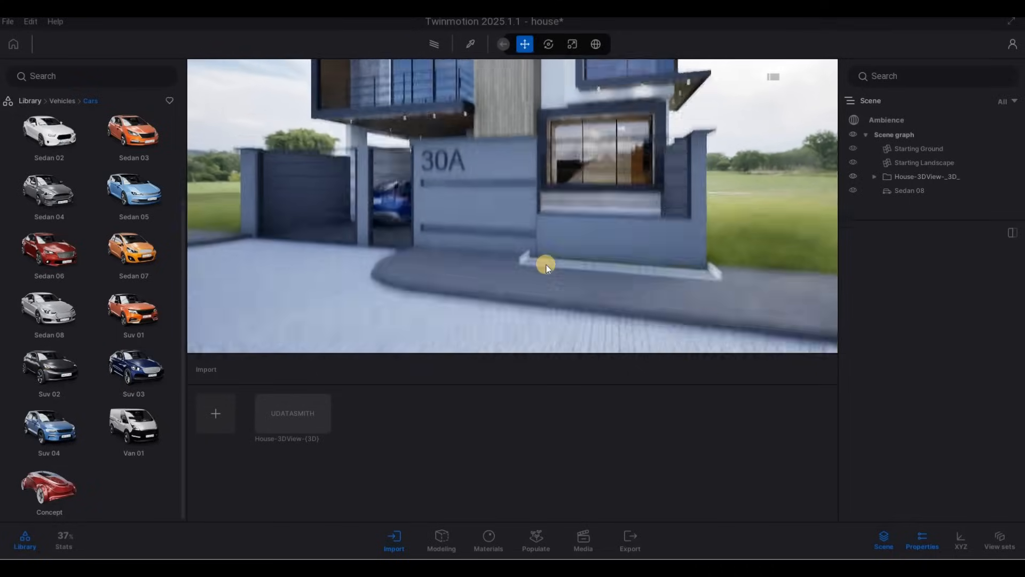
{"action": "scroll", "coordinate": [541, 263], "scroll_direction": "up", "scroll_amount": 4}
{"action": "scroll", "coordinate": [538, 256], "scroll_direction": "up", "scroll_amount": 4}
{"action": "scroll", "coordinate": [535, 243], "scroll_direction": "down", "scroll_amount": 3}
Sample the driveway surface with the material picker to inspect its Asphalt 6 settings
{"action": "left_click", "coordinate": [463, 50]}
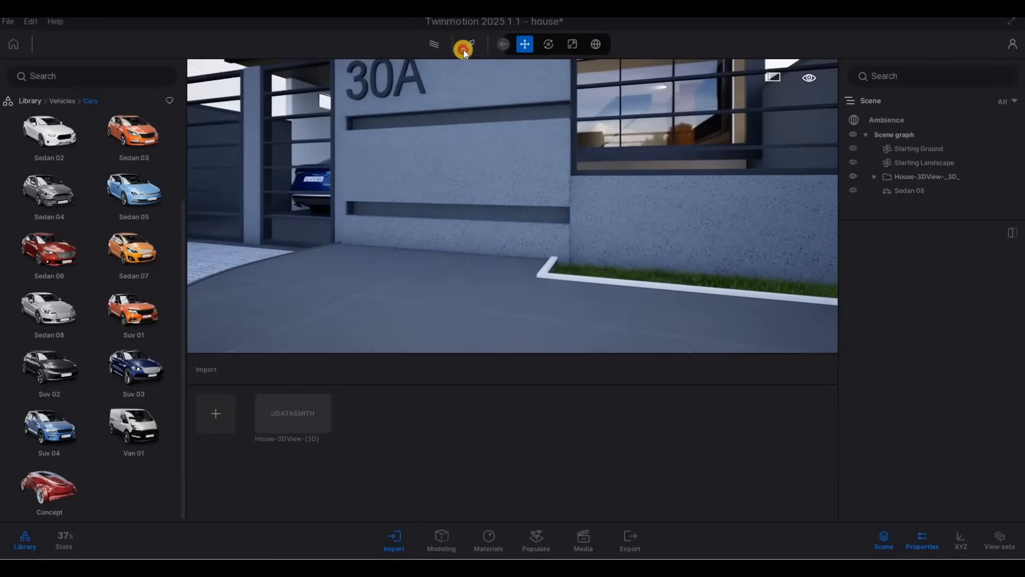
{"action": "scroll", "coordinate": [291, 326], "scroll_direction": "down", "scroll_amount": 2}
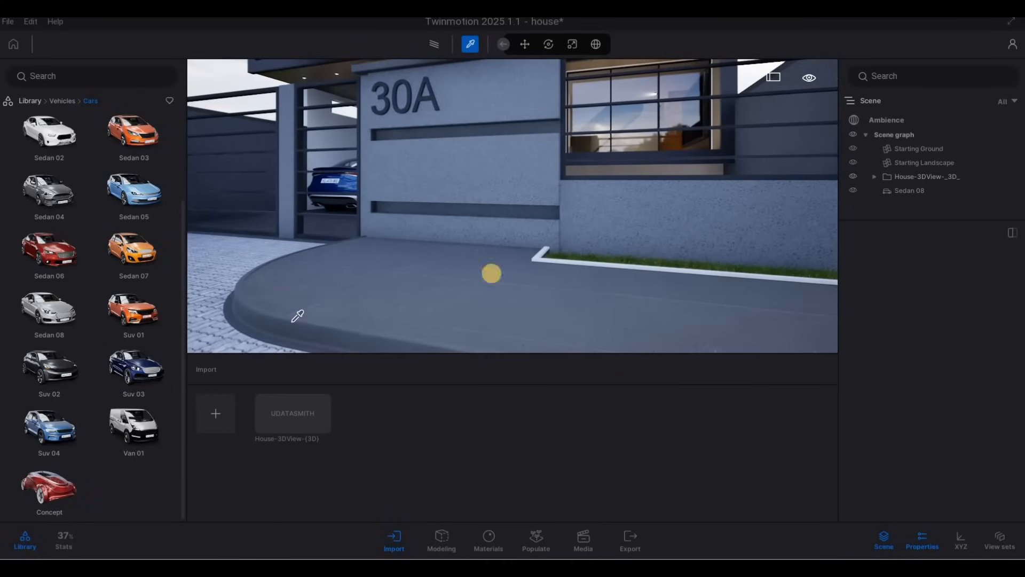
{"action": "scroll", "coordinate": [930, 294], "scroll_direction": "up", "scroll_amount": 3}
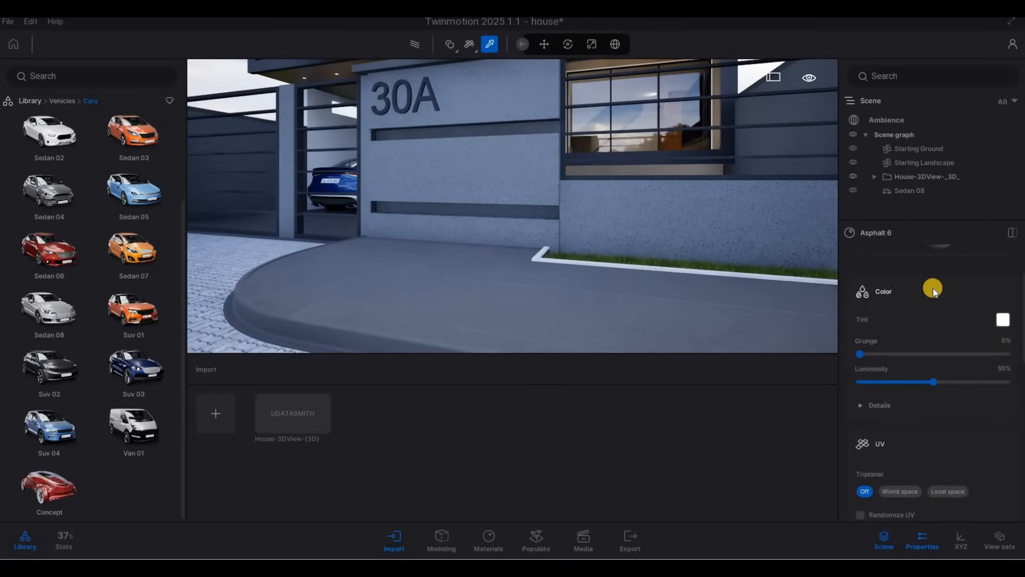
{"action": "left_click", "coordinate": [630, 264]}
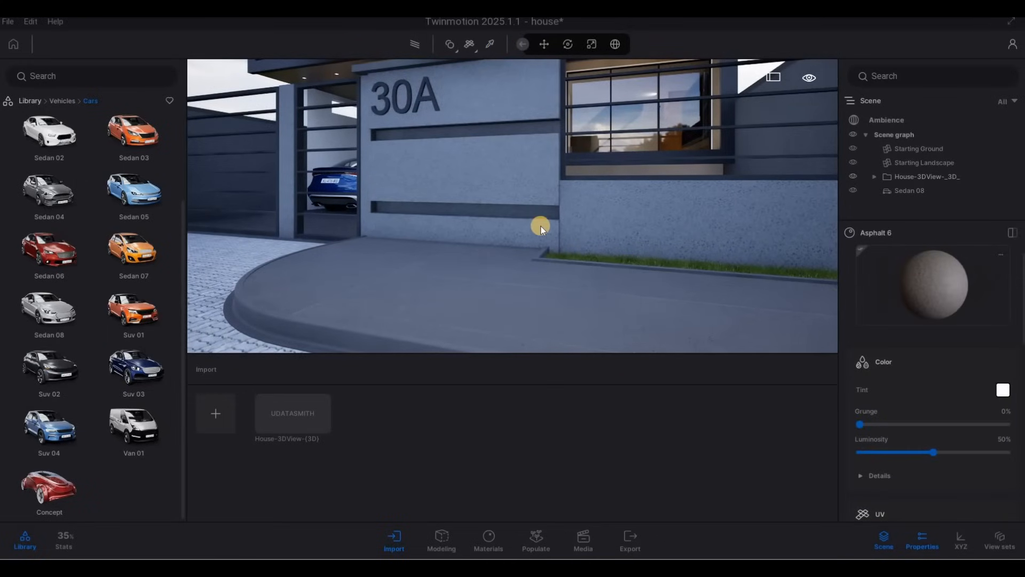
{"action": "scroll", "coordinate": [513, 214], "scroll_direction": "down", "scroll_amount": 4}
{"action": "key", "text": "Escape"}
{"action": "mouse_move", "coordinate": [515, 216]}
{"action": "right_mouse_down"}
{"action": "mouse_move", "coordinate": [526, 224]}
{"action": "mouse_move", "coordinate": [521, 207]}
{"action": "right_mouse_up"}
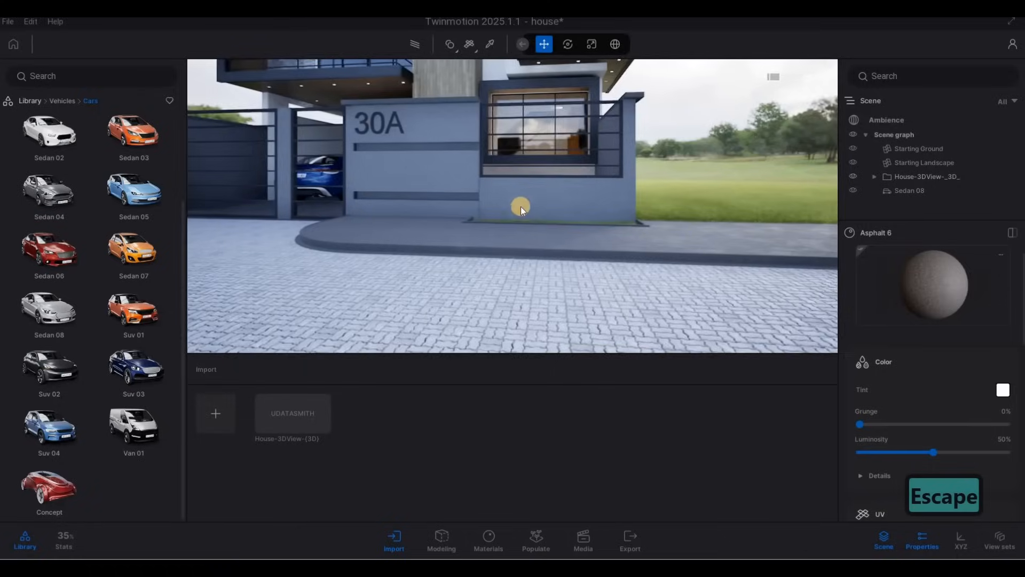
Walk along the paved front yard to the narrow side lawn strip beside the house
{"action": "middle_click_drag", "start_coordinate": [554, 141], "coordinate": [557, 133], "text": "shift"}
{"action": "key", "text": "s"}
{"action": "key", "text": "a"}
{"action": "key", "text": "s"}
{"action": "key", "text": "a"}
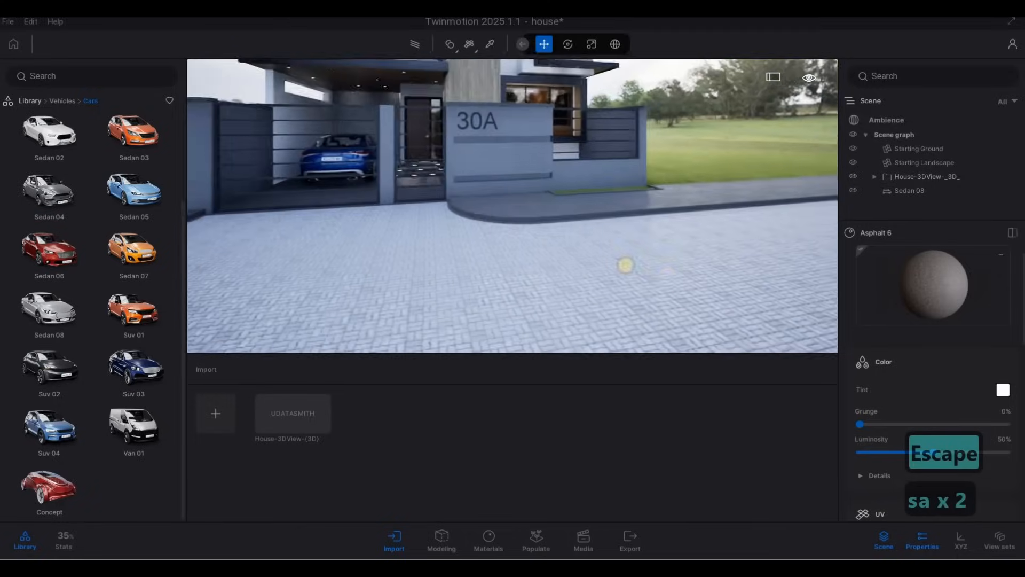
{"action": "key", "text": "w"}
{"action": "key", "text": "q"}
{"action": "key", "text": "a"}
{"action": "key", "text": "a"}
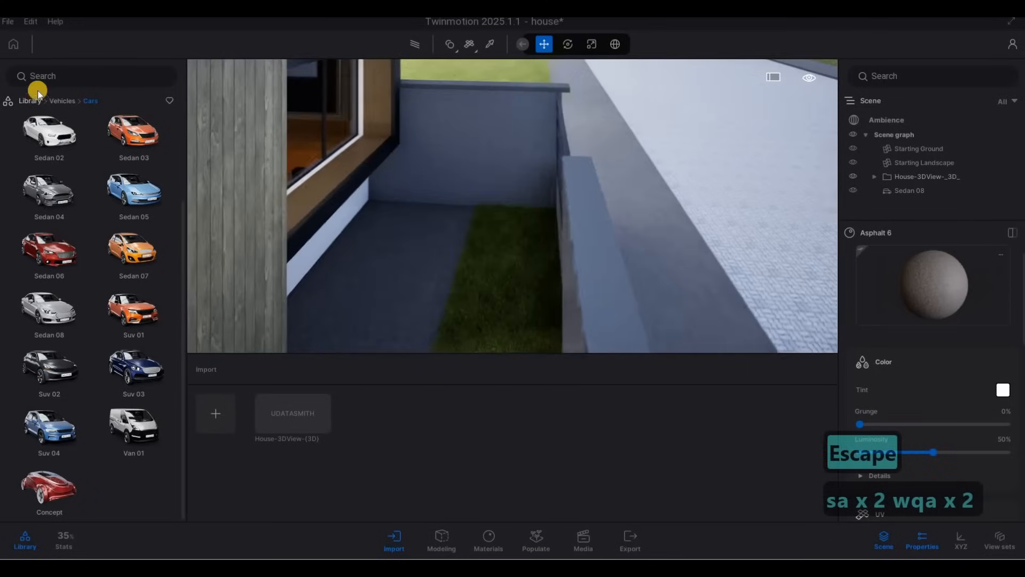
Open the Vegetation trees library and browse through the available tree species
{"action": "left_click", "coordinate": [62, 100]}
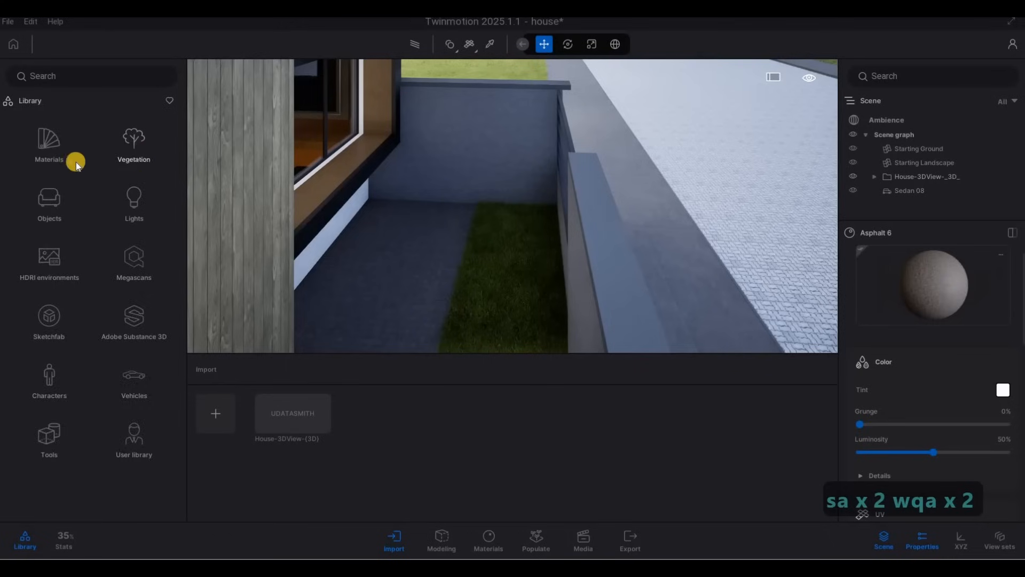
{"action": "left_click", "coordinate": [134, 145]}
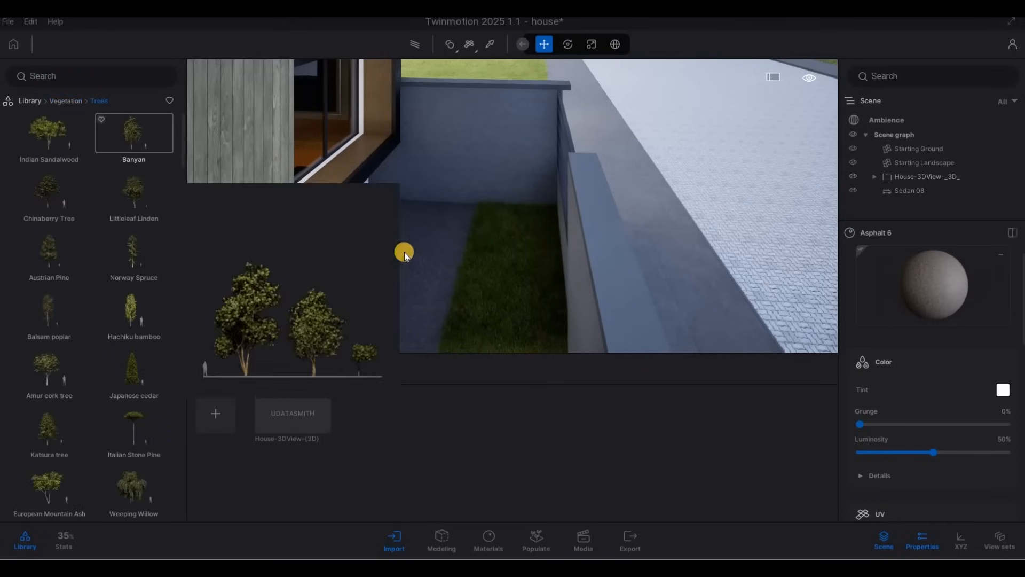
{"action": "key", "text": "s"}
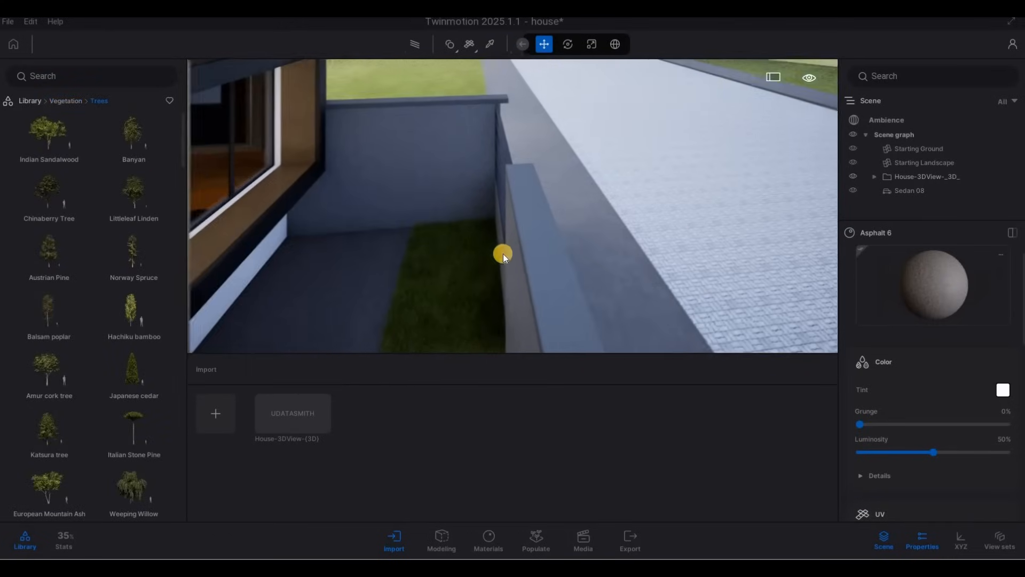
{"action": "key", "text": "a"}
{"action": "key", "text": "d"}
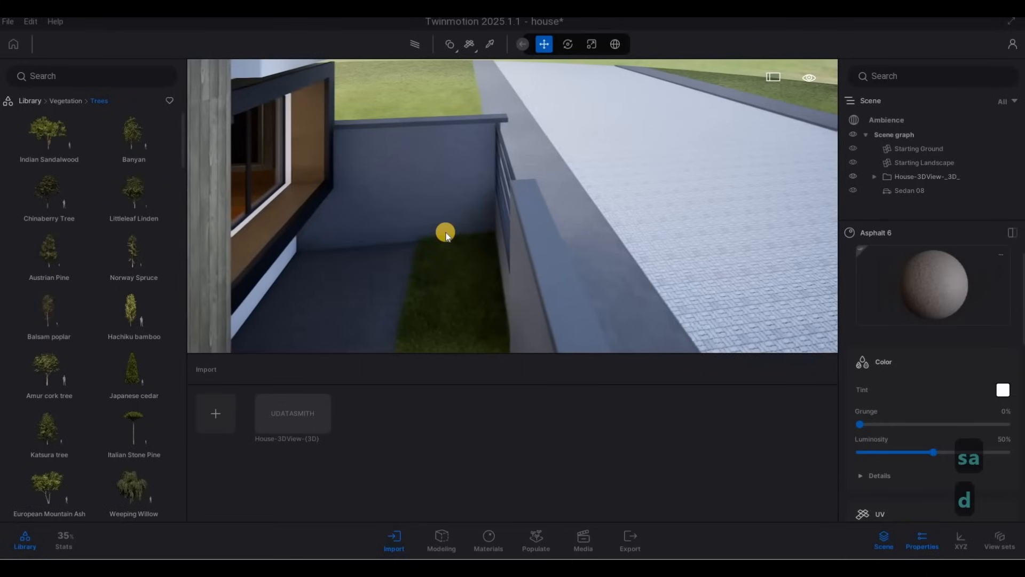
{"action": "key", "text": "e"}
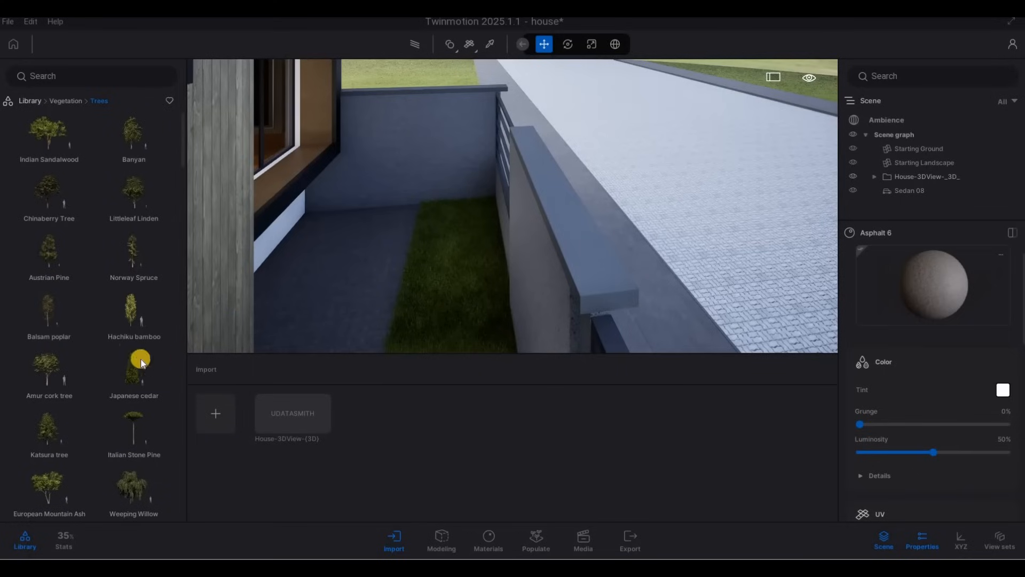
{"action": "scroll", "coordinate": [120, 336], "scroll_direction": "down", "scroll_amount": 3}
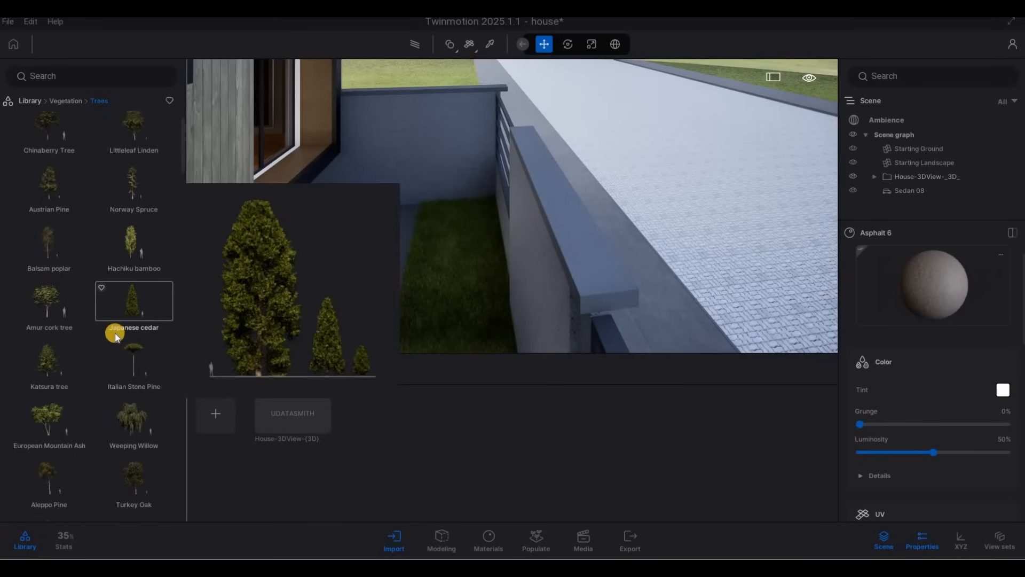
{"action": "scroll", "coordinate": [113, 337], "scroll_direction": "down", "scroll_amount": 15}
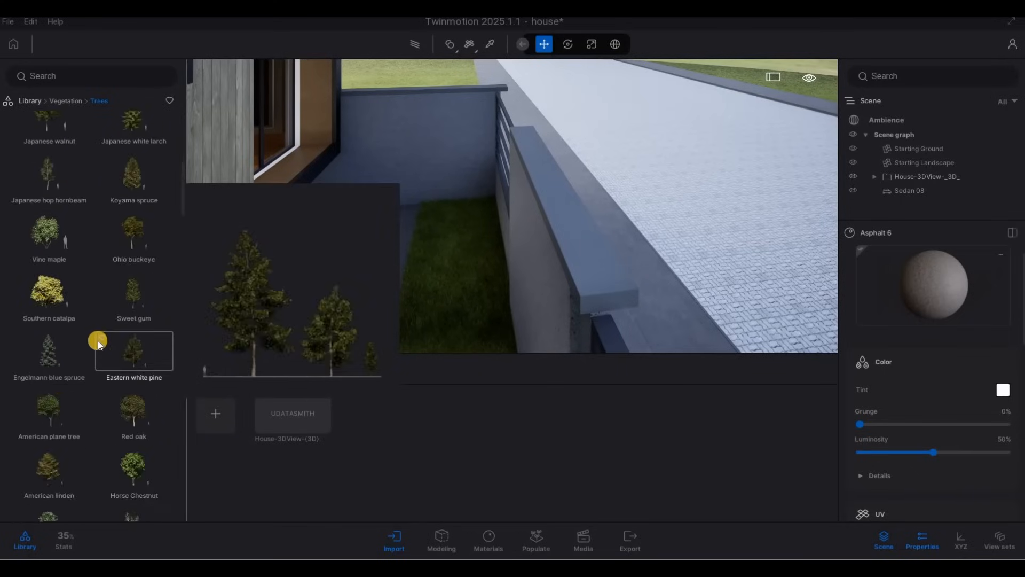
{"action": "scroll", "coordinate": [92, 347], "scroll_direction": "down", "scroll_amount": 4}
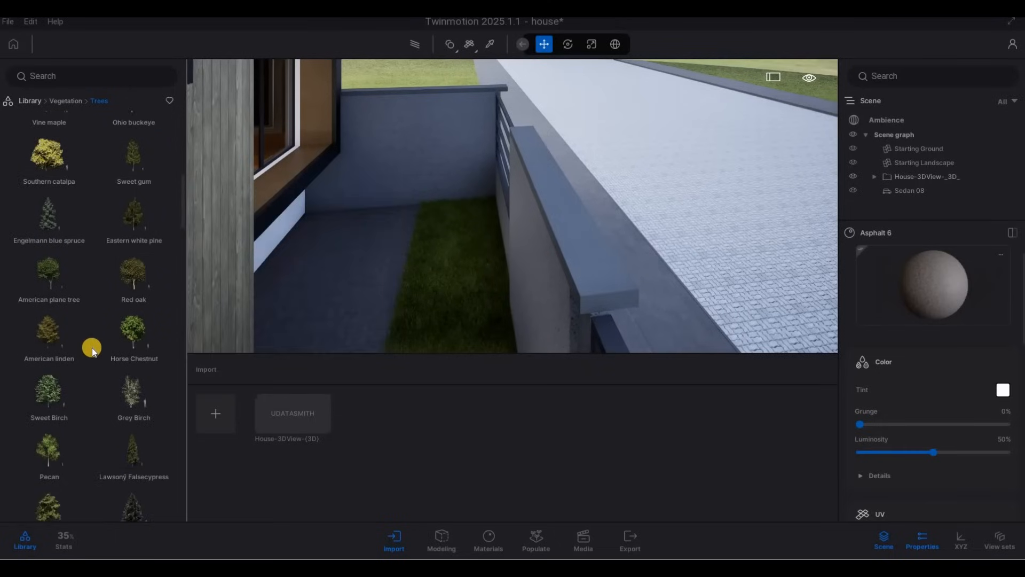
{"action": "scroll", "coordinate": [119, 347], "scroll_direction": "down", "scroll_amount": 2}
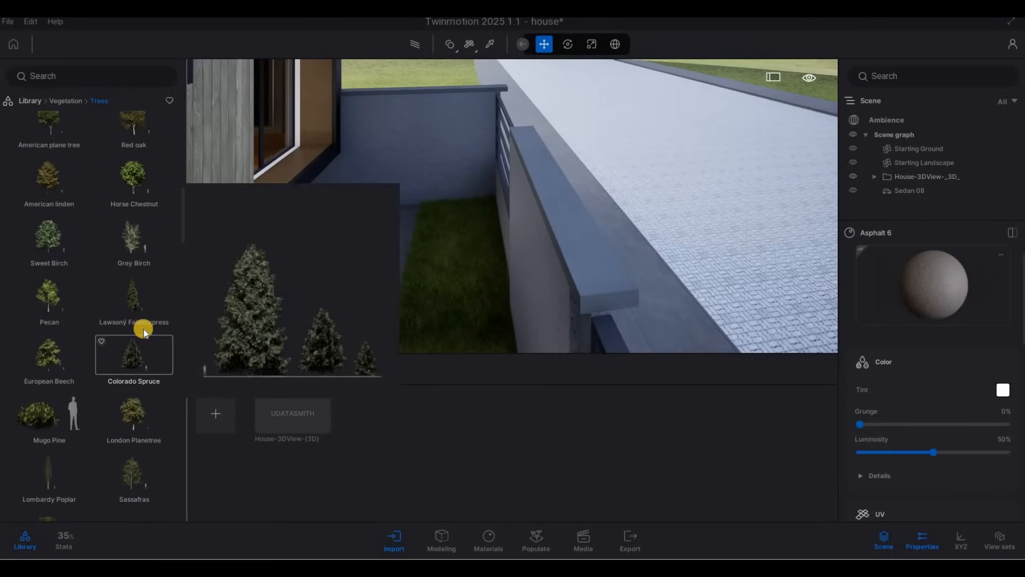
{"action": "scroll", "coordinate": [107, 358], "scroll_direction": "down", "scroll_amount": 5}
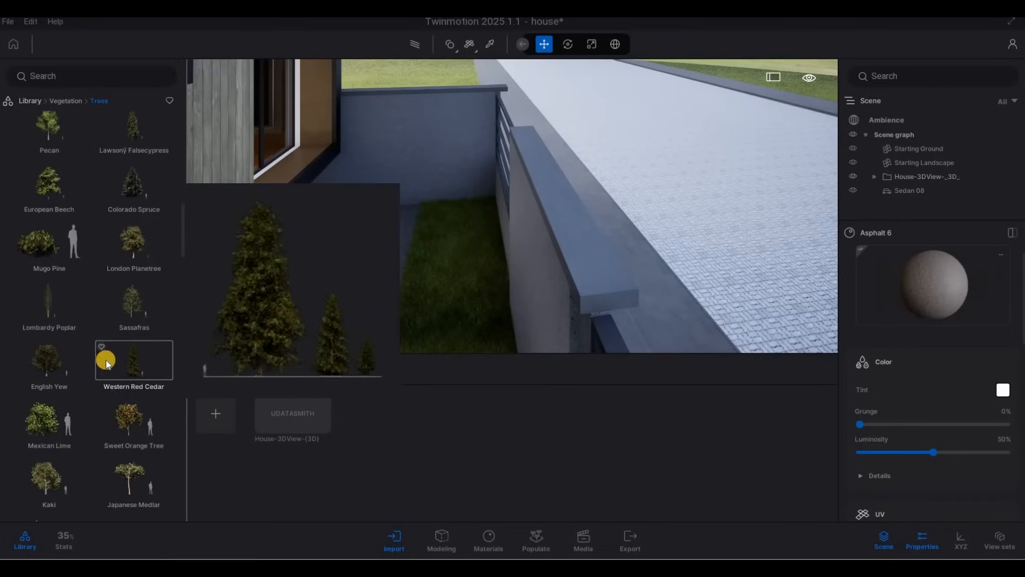
{"action": "scroll", "coordinate": [92, 378], "scroll_direction": "down", "scroll_amount": 10}
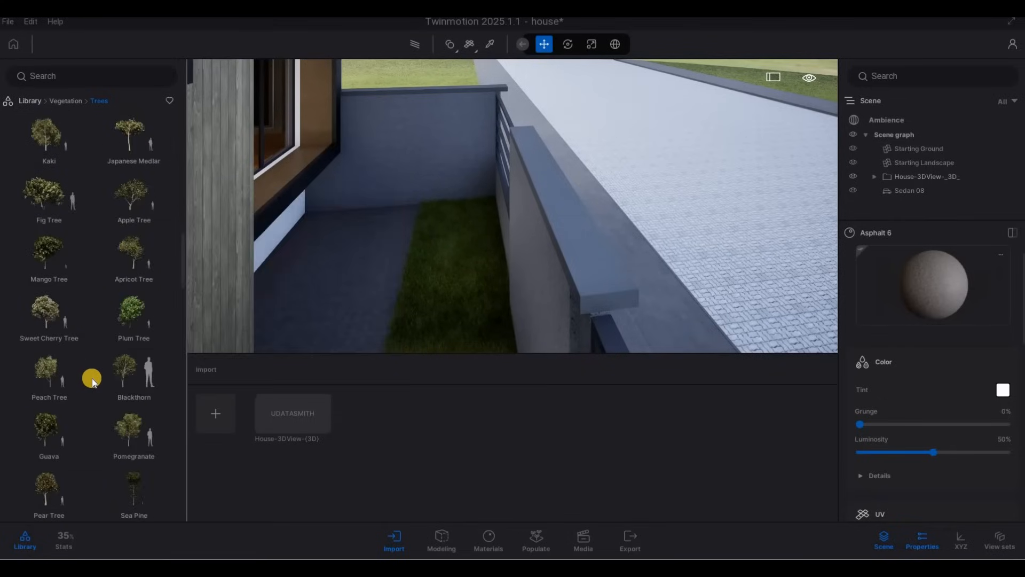
{"action": "scroll", "coordinate": [99, 392], "scroll_direction": "down", "scroll_amount": 9}
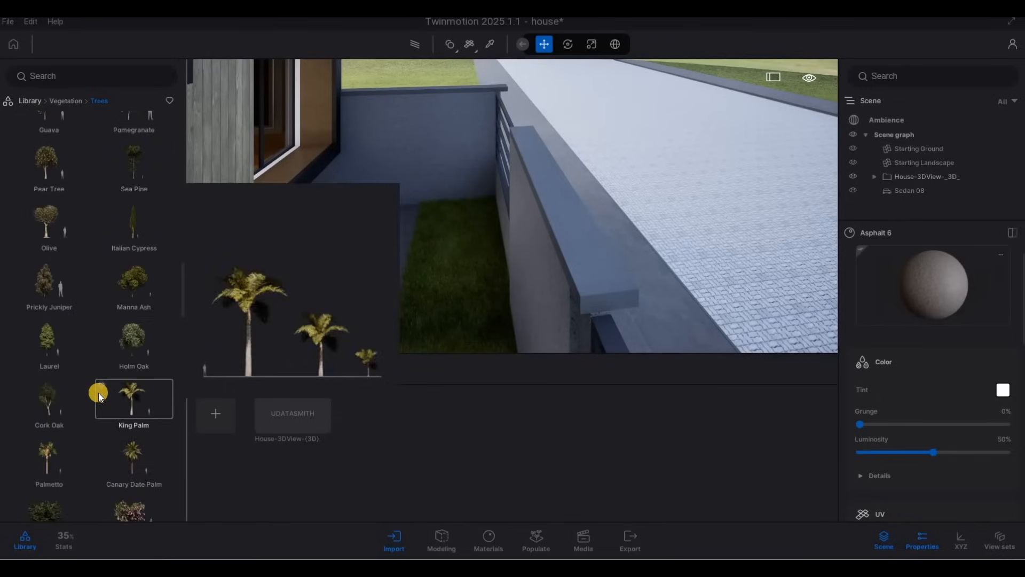
{"action": "scroll", "coordinate": [96, 392], "scroll_direction": "down", "scroll_amount": 10}
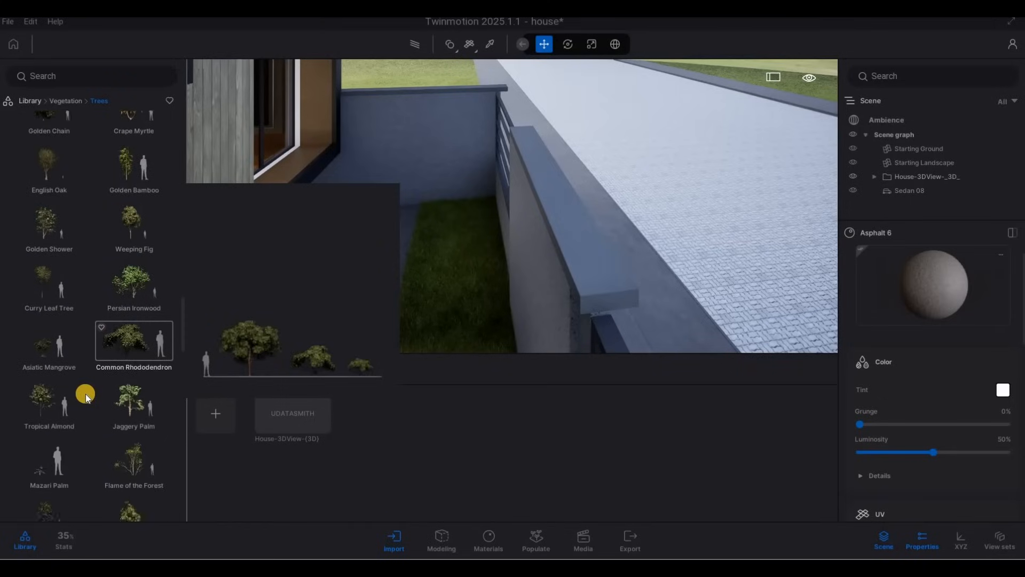
{"action": "scroll", "coordinate": [83, 396], "scroll_direction": "down", "scroll_amount": 2}
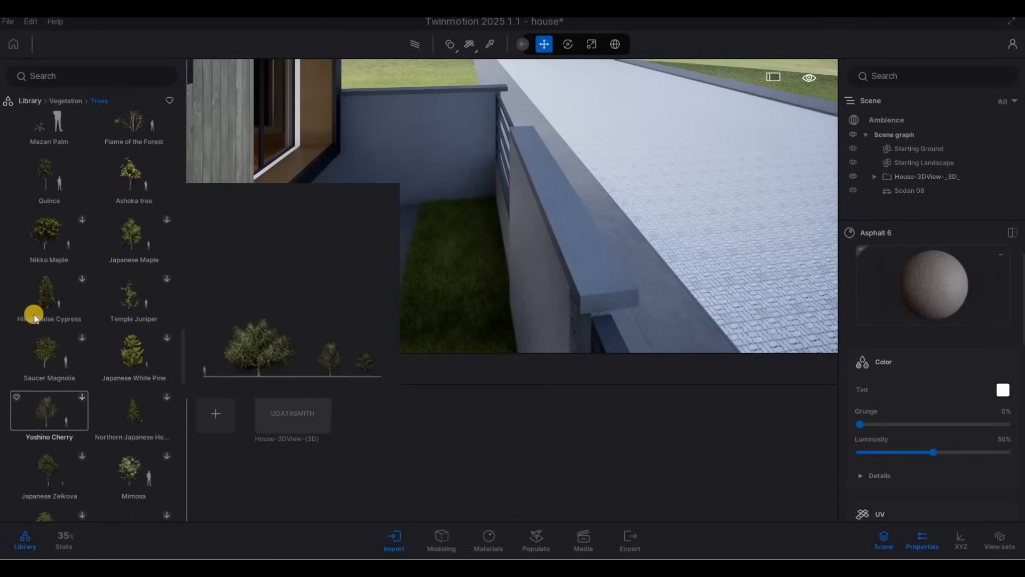
{"action": "scroll", "coordinate": [176, 368], "scroll_direction": "down", "scroll_amount": 3}
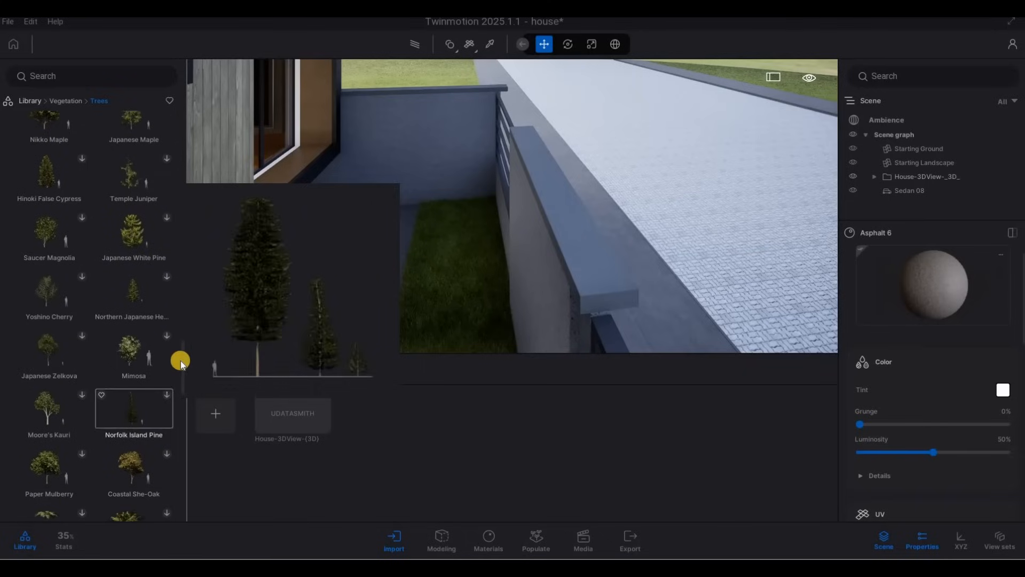
{"action": "scroll", "coordinate": [178, 176], "scroll_direction": "down", "scroll_amount": 5}
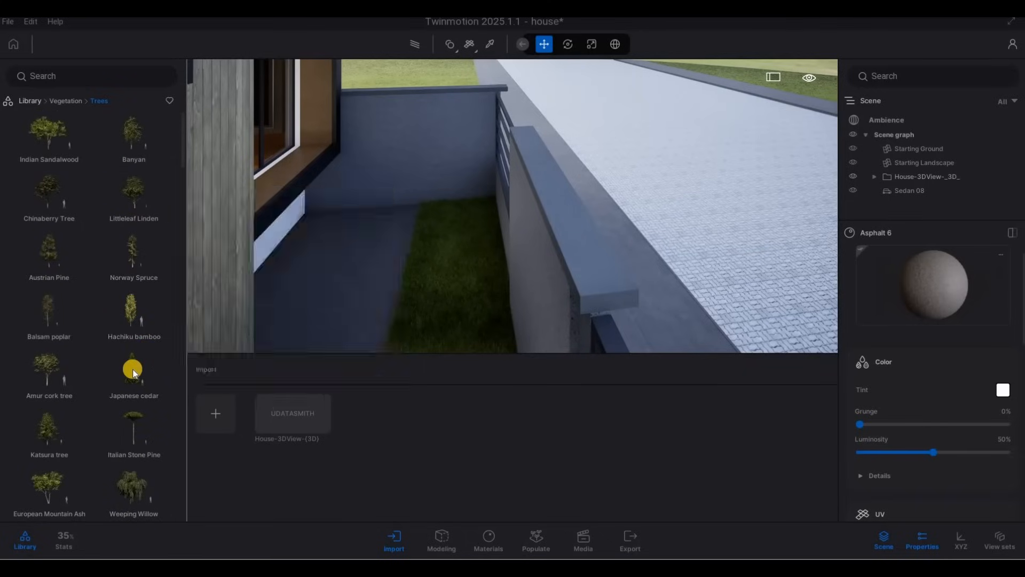
Place a Japanese cedar in the narrow side lawn strip and set its age to 0%
{"action": "left_click_drag", "start_coordinate": [130, 367], "coordinate": [456, 223]}
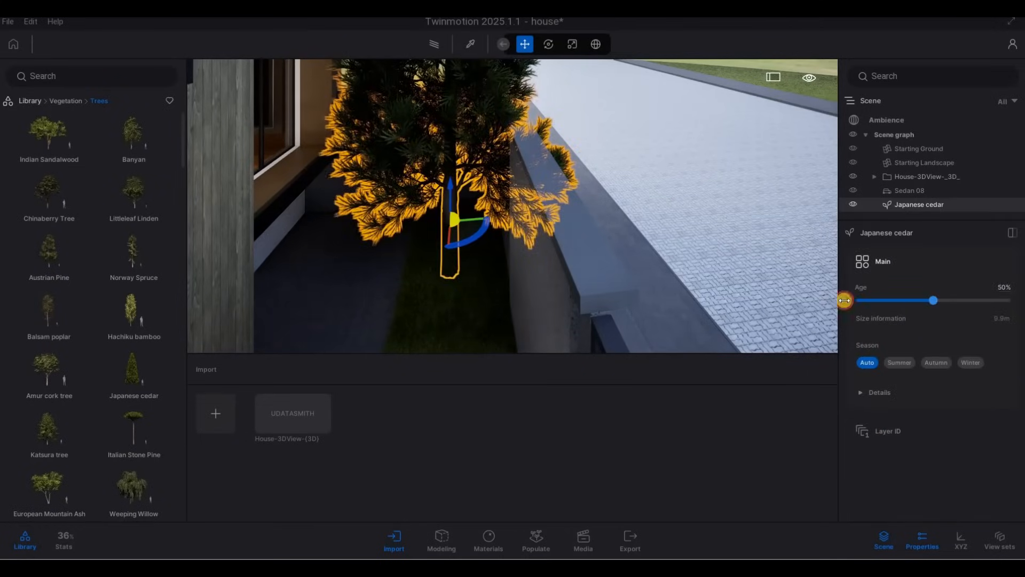
{"action": "left_click_drag", "start_coordinate": [844, 300], "coordinate": [818, 301]}
{"action": "key", "text": "d"}
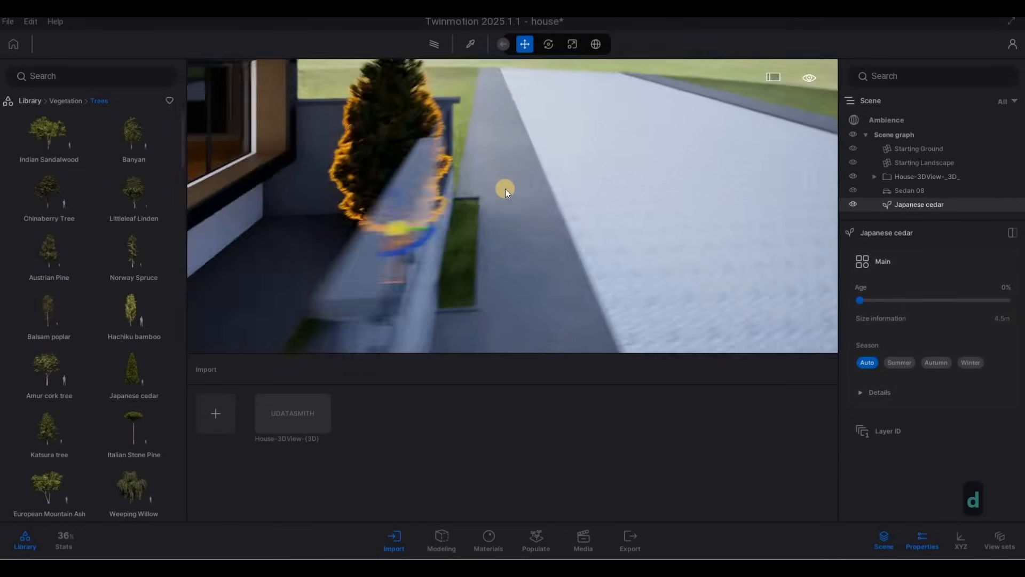
{"action": "key", "text": "s"}
{"action": "key", "text": "w"}
{"action": "key", "text": "Escape"}
{"action": "key", "text": "Escape"}
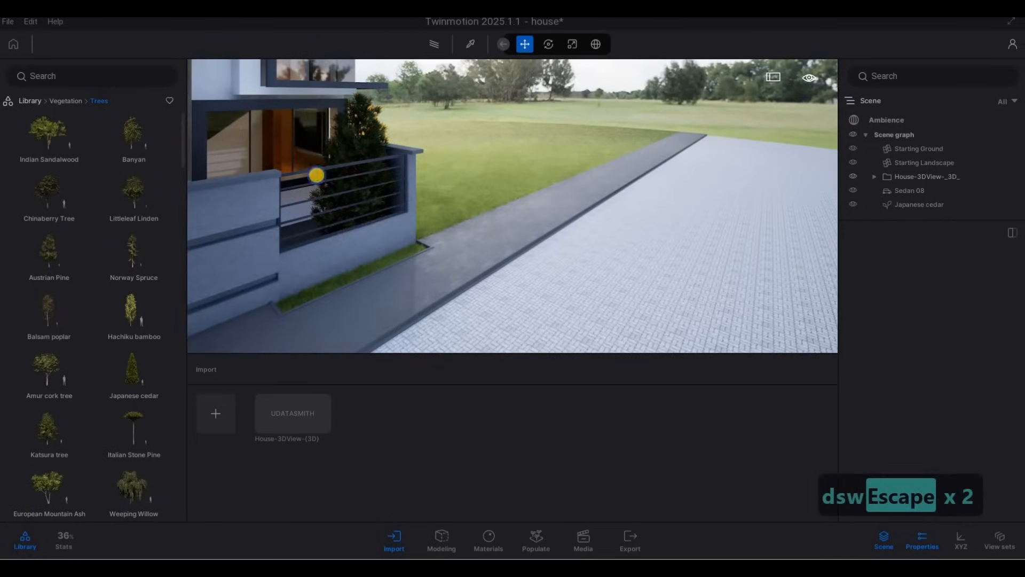
Nudge the Japanese cedar along the fence, view it from the street, then delete it
{"action": "left_click", "coordinate": [316, 174]}
{"action": "key", "text": "d"}
{"action": "key", "text": "w"}
{"action": "left_click", "coordinate": [306, 246]}
{"action": "left_click_drag", "start_coordinate": [306, 246], "coordinate": [295, 247]}
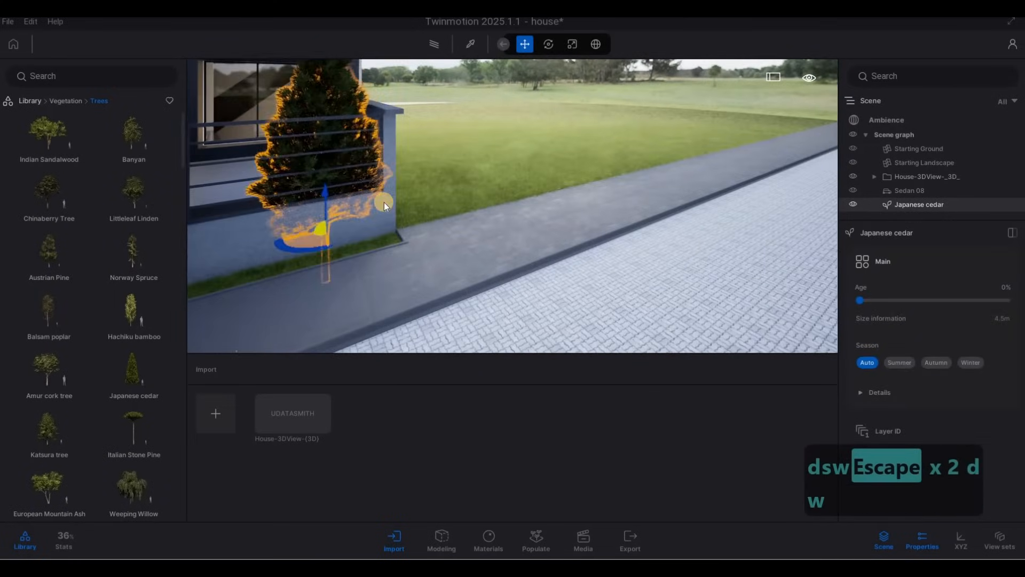
{"action": "key", "text": "Escape"}
{"action": "right_click_drag", "start_coordinate": [639, 215], "coordinate": [431, 152]}
{"action": "key", "text": "a"}
{"action": "key", "text": "w"}
{"action": "key", "text": "d"}
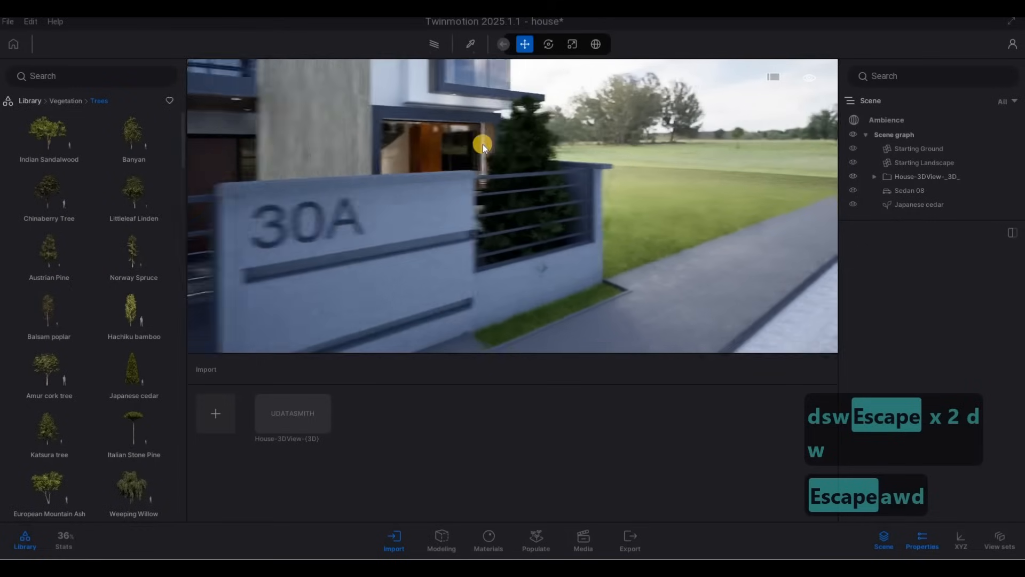
{"action": "key", "text": "w"}
{"action": "left_click", "coordinate": [480, 142]}
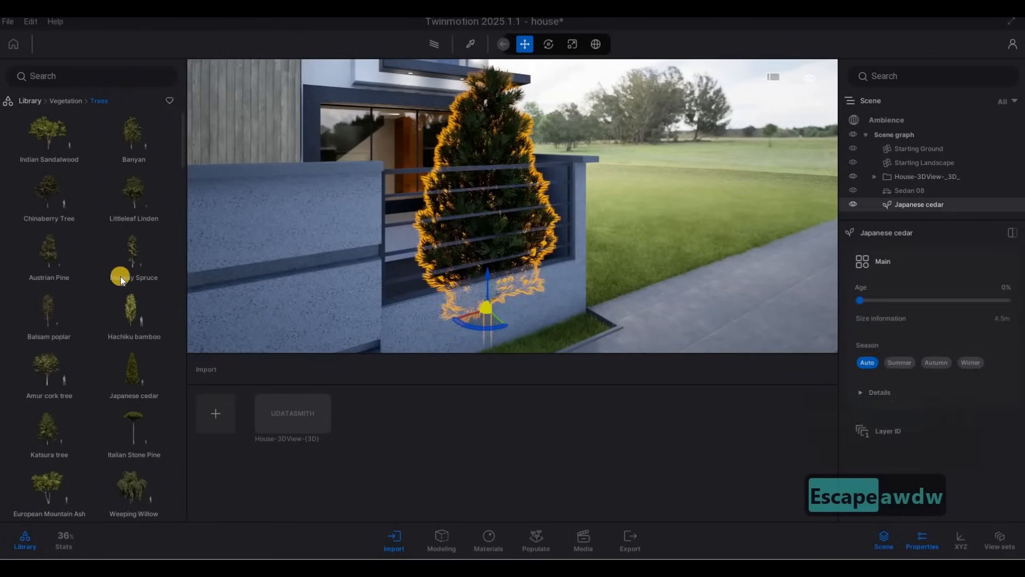
{"action": "key", "text": "Delete"}
Scroll further through the tree library to compare other species
{"action": "scroll", "coordinate": [101, 303], "scroll_direction": "down", "scroll_amount": 1}
{"action": "mouse_move", "coordinate": [123, 320]}
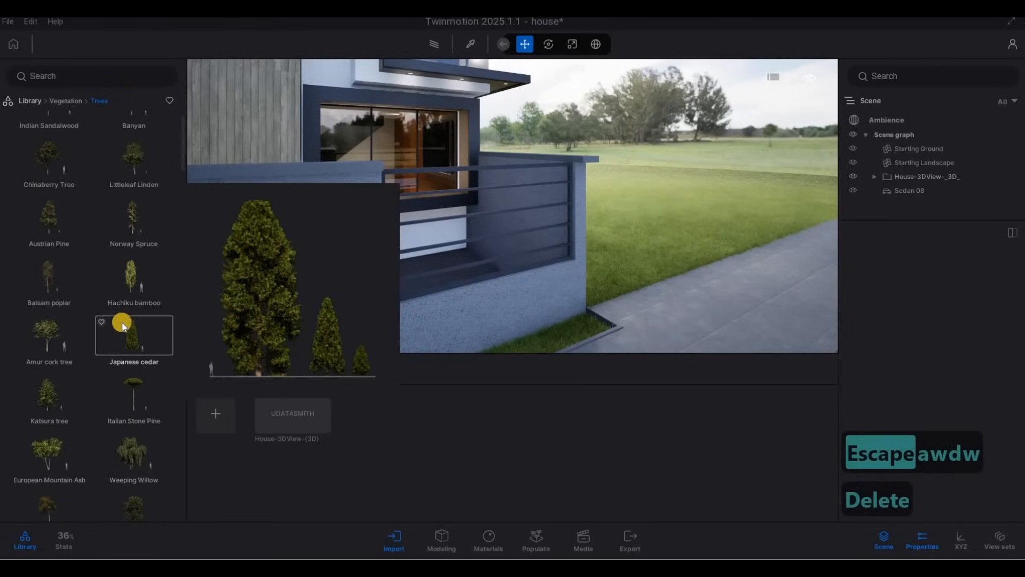
{"action": "scroll", "coordinate": [121, 324], "scroll_direction": "down", "scroll_amount": 4}
{"action": "scroll", "coordinate": [117, 330], "scroll_direction": "down", "scroll_amount": 3}
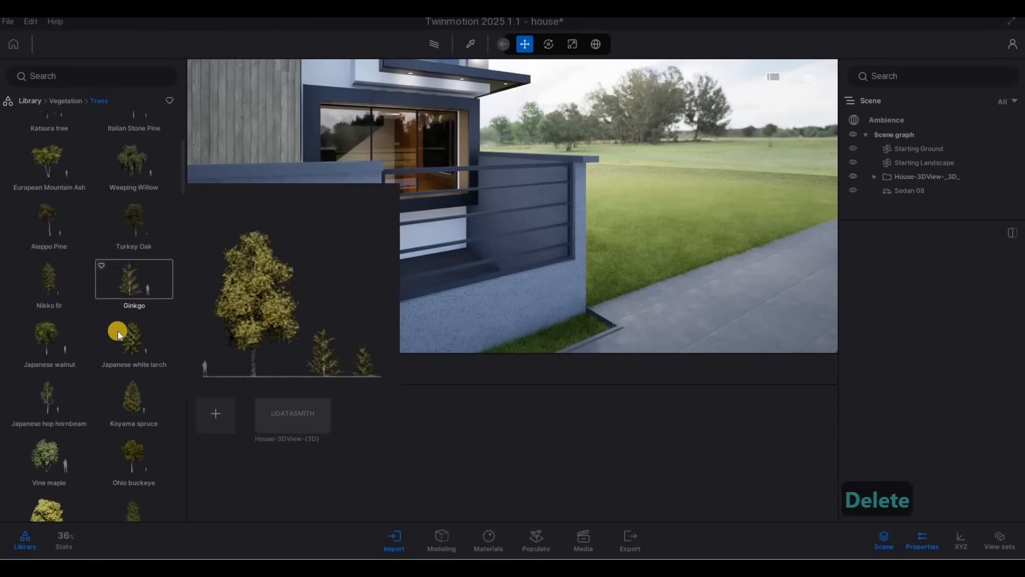
{"action": "scroll", "coordinate": [110, 350], "scroll_direction": "down", "scroll_amount": 1}
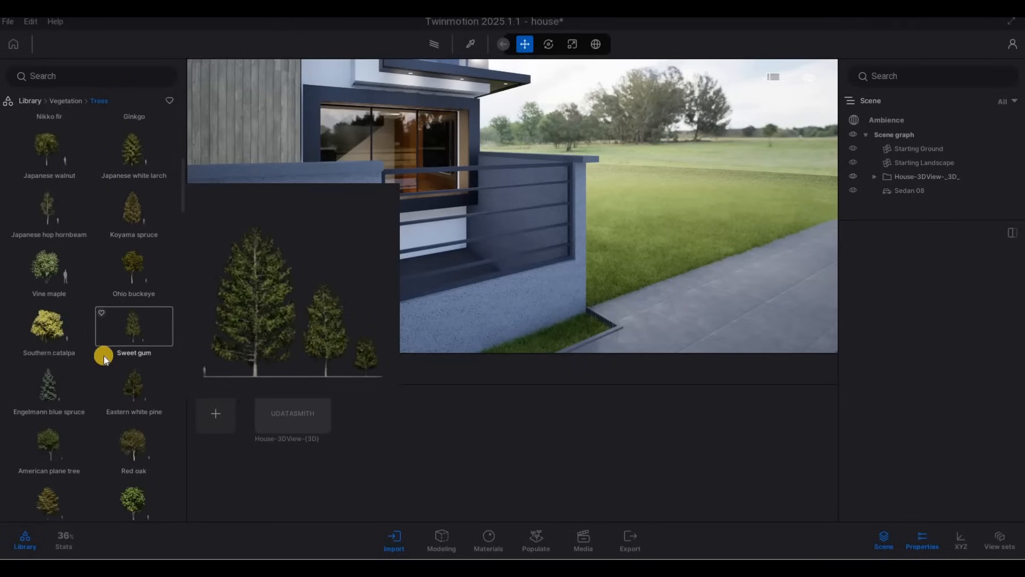
{"action": "scroll", "coordinate": [99, 374], "scroll_direction": "down", "scroll_amount": 5}
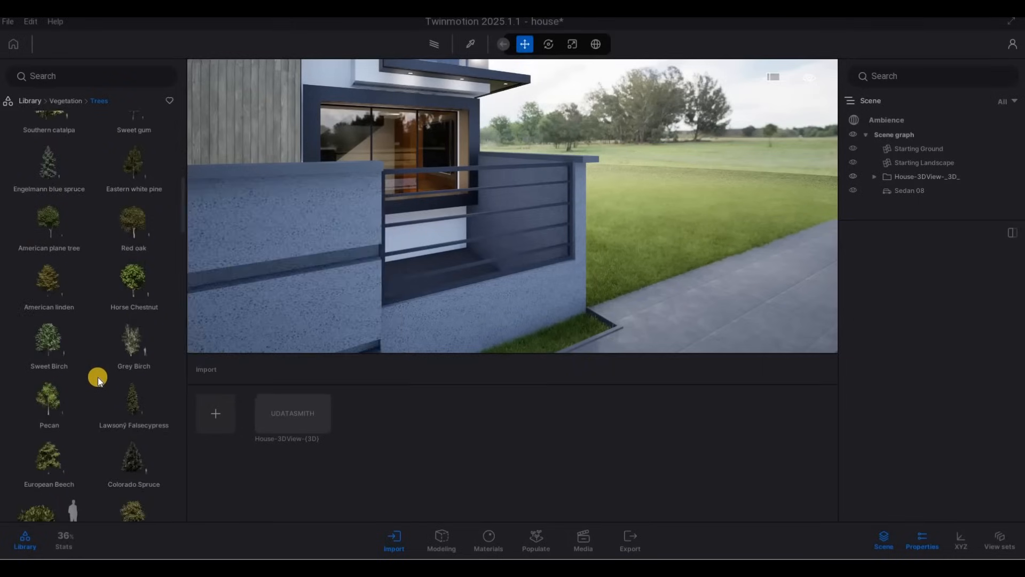
{"action": "scroll", "coordinate": [82, 397], "scroll_direction": "down", "scroll_amount": 2}
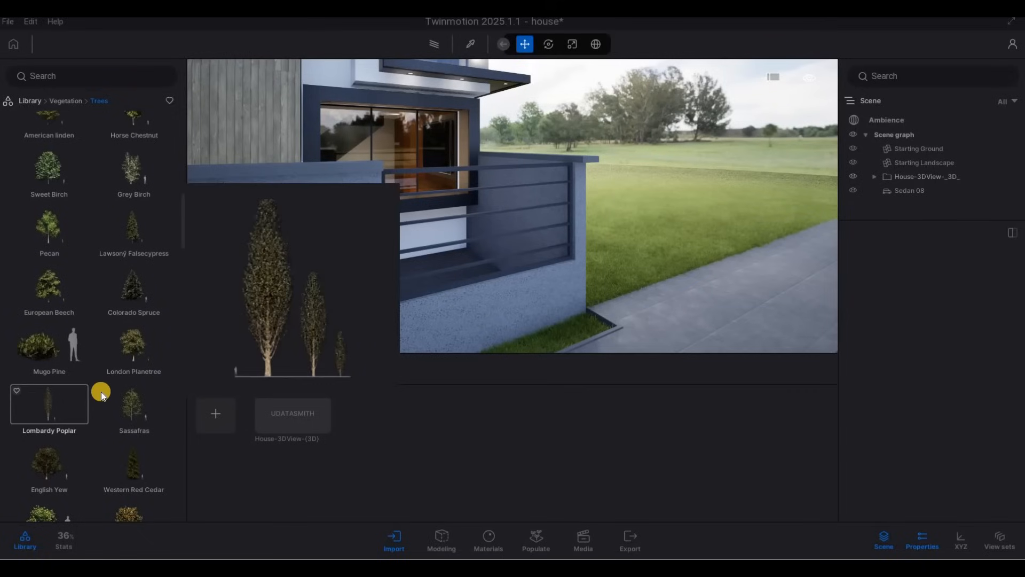
{"action": "scroll", "coordinate": [101, 393], "scroll_direction": "down", "scroll_amount": 10}
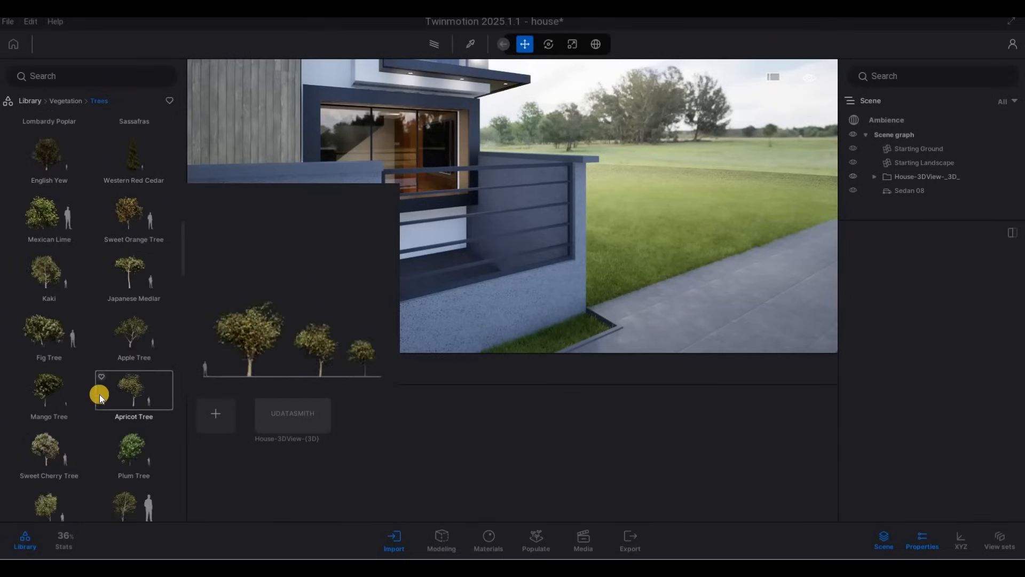
{"action": "scroll", "coordinate": [96, 394], "scroll_direction": "down", "scroll_amount": 4}
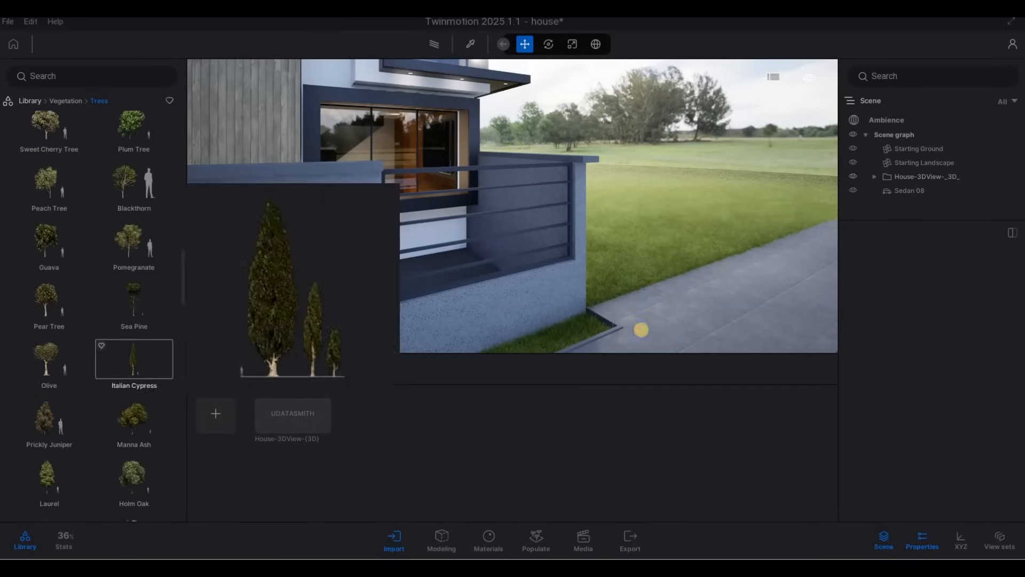
{"action": "key", "text": "a"}
Try an Italian Cypress behind the 30A gate wall at 0% age, then delete it
{"action": "key", "text": "a"}
{"action": "key", "text": "d"}
{"action": "left_click_drag", "start_coordinate": [128, 389], "coordinate": [479, 276]}
{"action": "key", "text": "a"}
{"action": "key", "text": "d"}
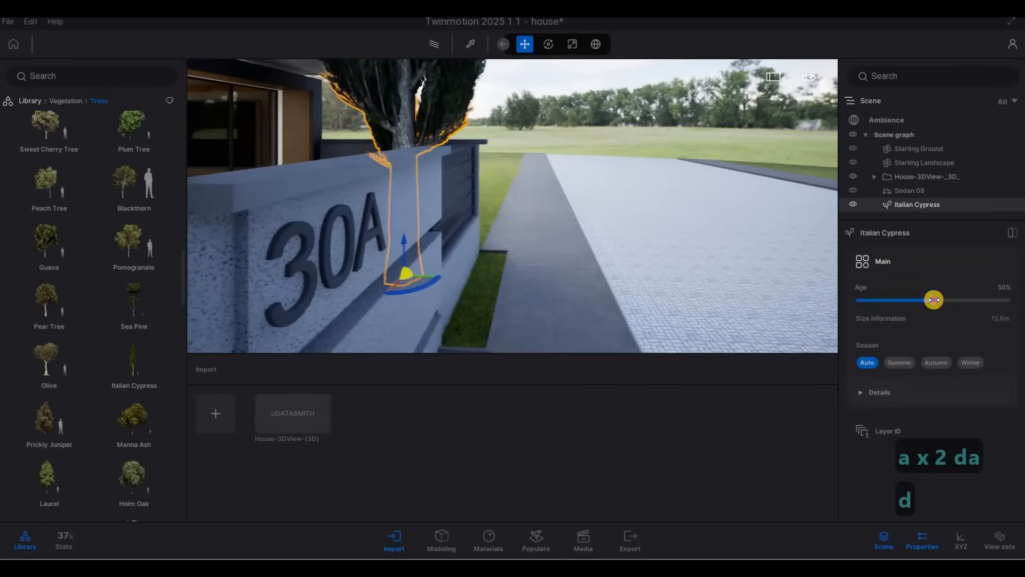
{"action": "left_click_drag", "start_coordinate": [768, 295], "coordinate": [756, 295]}
{"action": "key", "text": "d"}
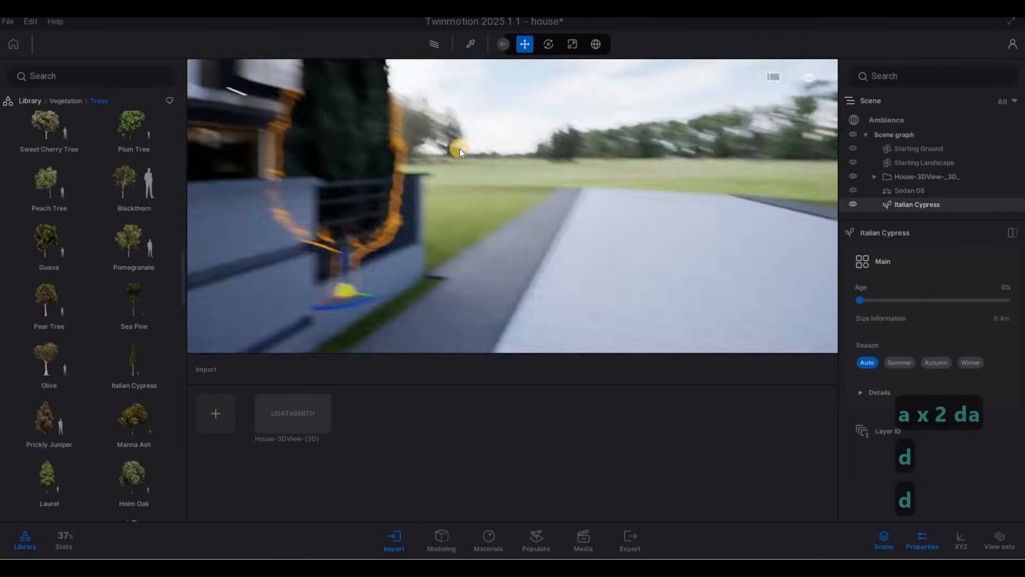
{"action": "key", "text": "s"}
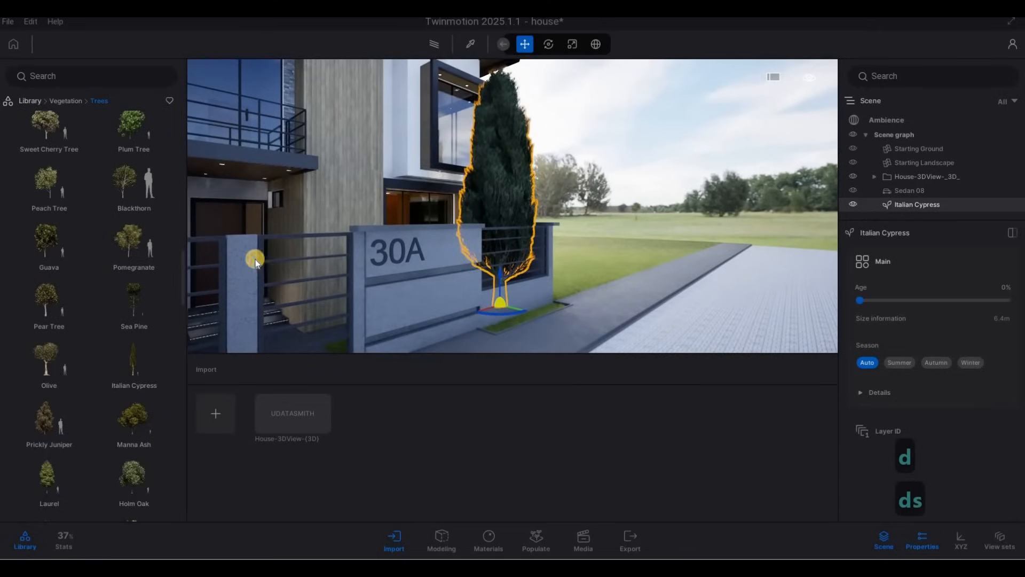
{"action": "key", "text": "Delete"}
Browse down to the end of the tree library and back to compare more species
{"action": "key", "text": "a"}
{"action": "key", "text": "w"}
{"action": "key", "text": "a"}
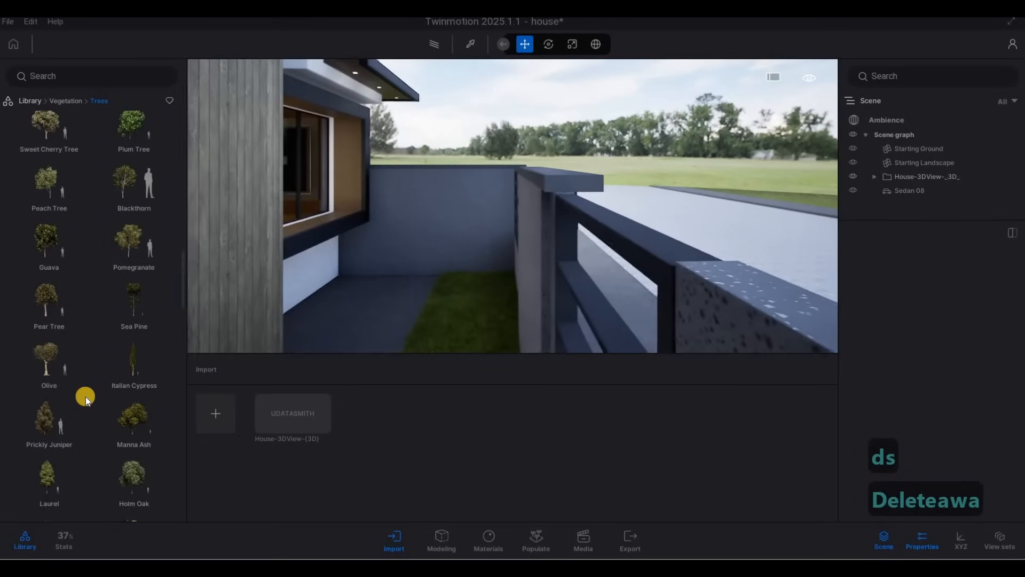
{"action": "scroll", "coordinate": [85, 397], "scroll_direction": "down", "scroll_amount": 10}
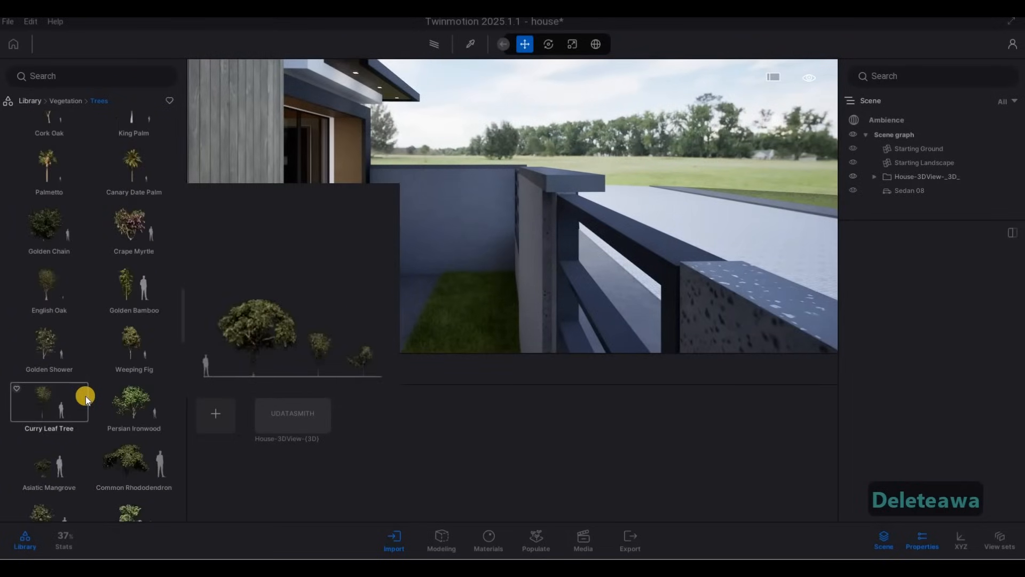
{"action": "scroll", "coordinate": [84, 396], "scroll_direction": "down", "scroll_amount": 5}
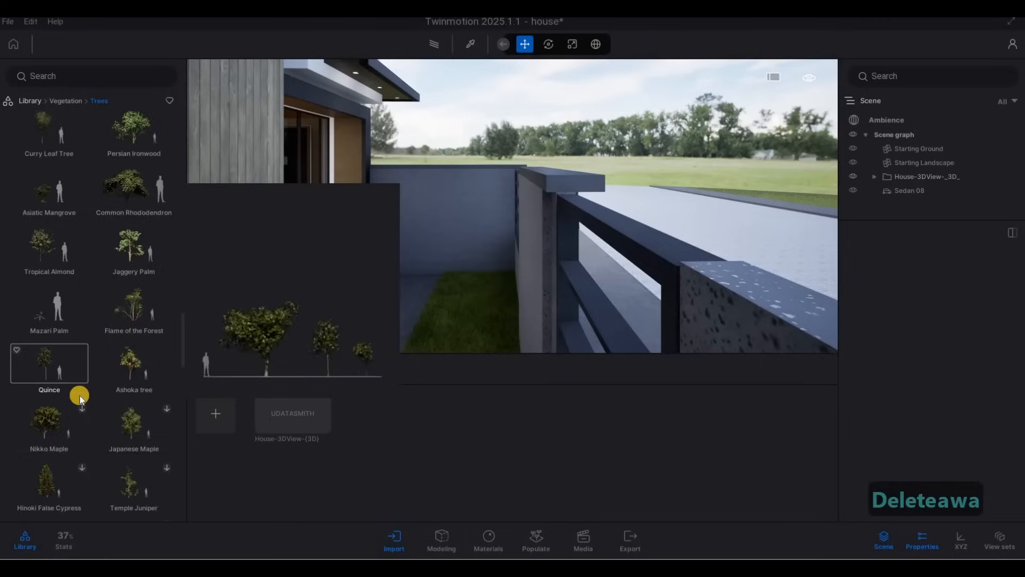
{"action": "scroll", "coordinate": [79, 395], "scroll_direction": "down", "scroll_amount": 5}
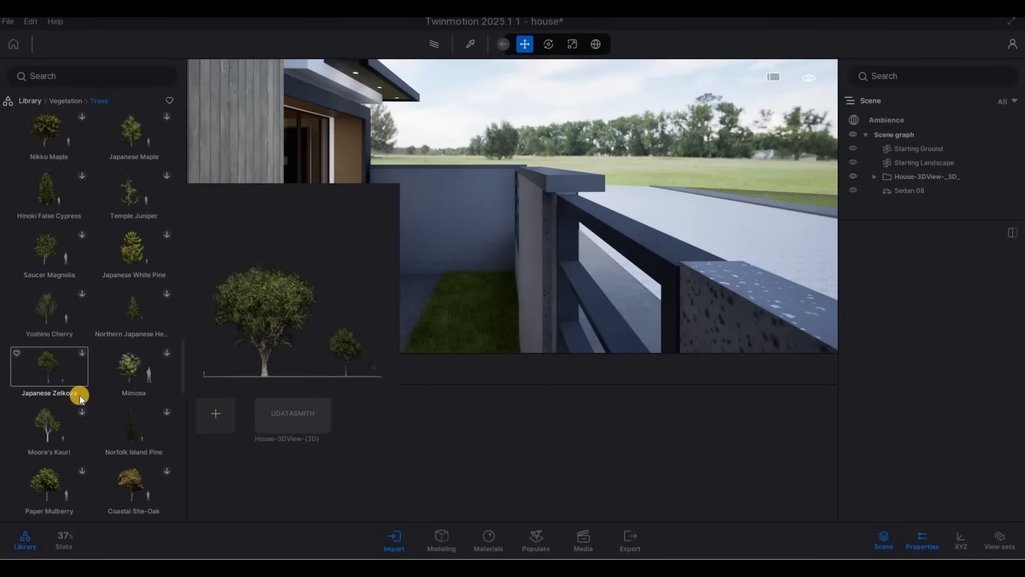
{"action": "scroll", "coordinate": [79, 395], "scroll_direction": "down", "scroll_amount": 4}
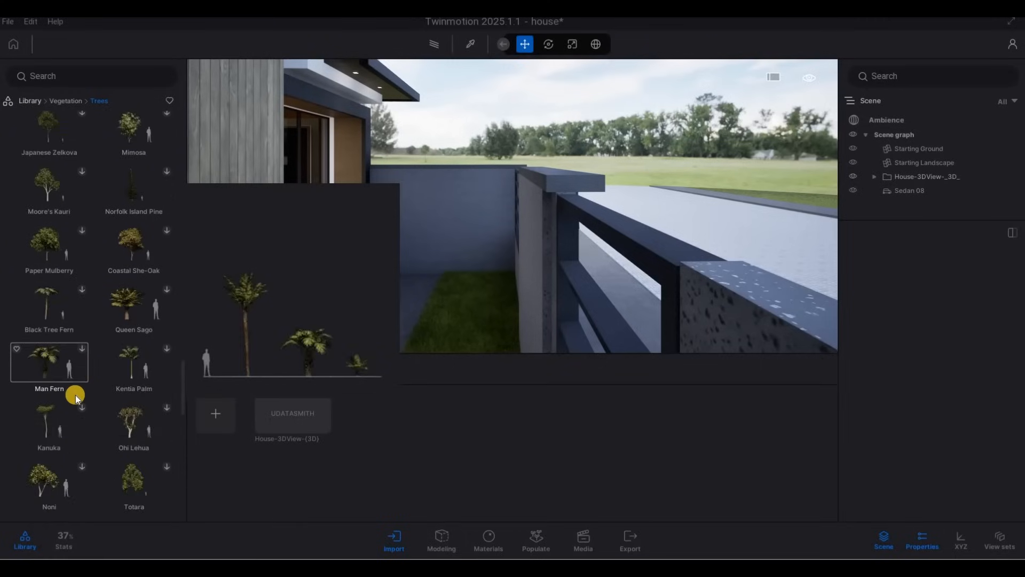
{"action": "scroll", "coordinate": [75, 395], "scroll_direction": "down", "scroll_amount": 6}
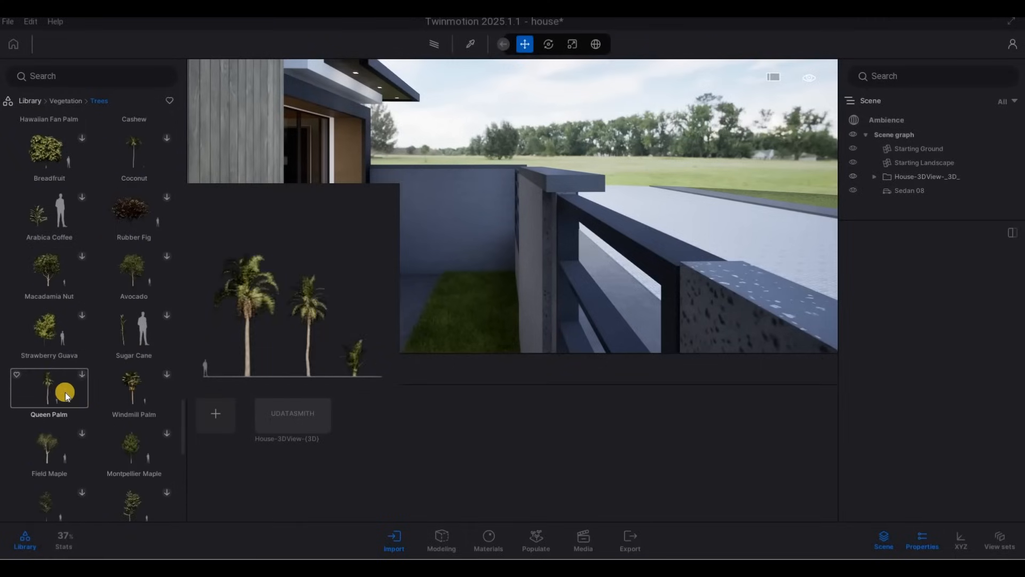
{"action": "scroll", "coordinate": [65, 392], "scroll_direction": "down", "scroll_amount": 6}
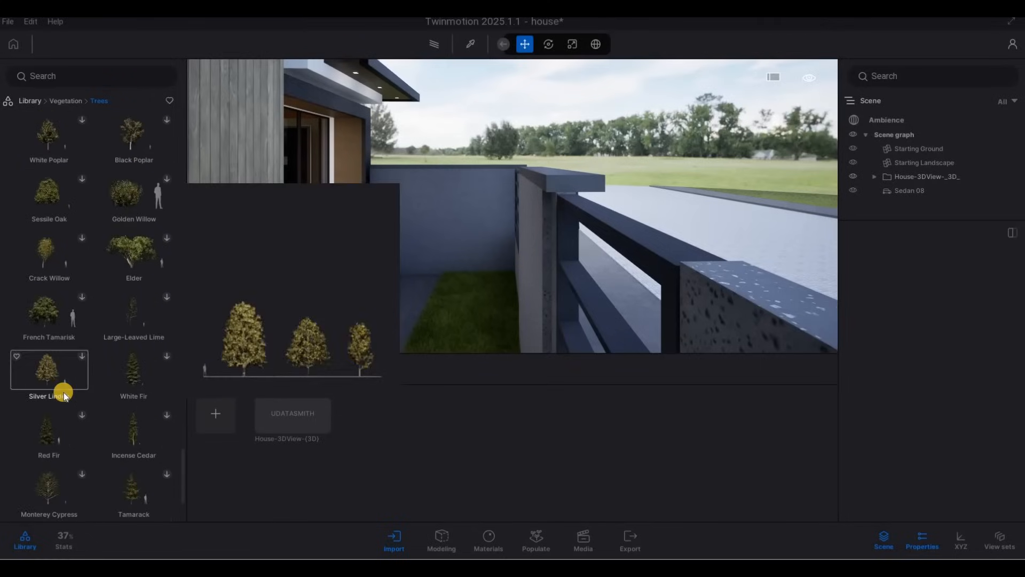
{"action": "scroll", "coordinate": [63, 395], "scroll_direction": "down", "scroll_amount": 2}
{"action": "scroll", "coordinate": [62, 395], "scroll_direction": "down", "scroll_amount": 2}
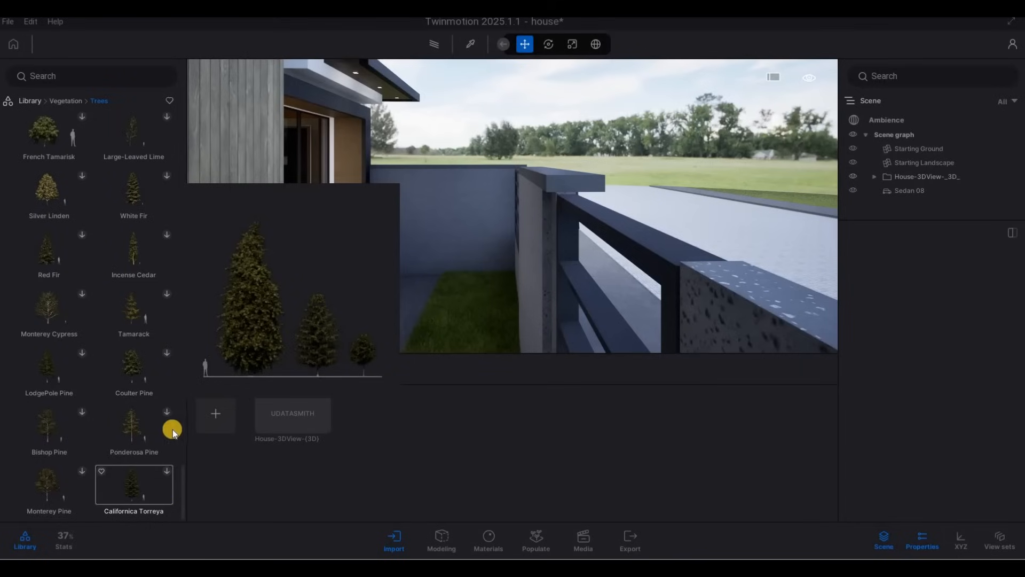
{"action": "scroll", "coordinate": [136, 437], "scroll_direction": "up", "scroll_amount": 2}
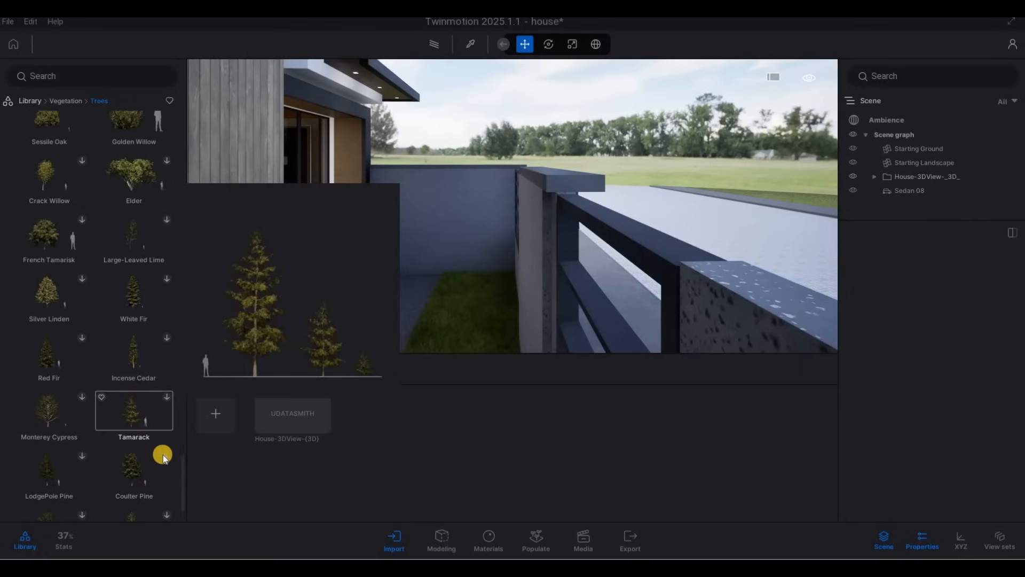
{"action": "left_click_drag", "start_coordinate": [182, 465], "coordinate": [185, 107]}
{"action": "mouse_move", "coordinate": [80, 310]}
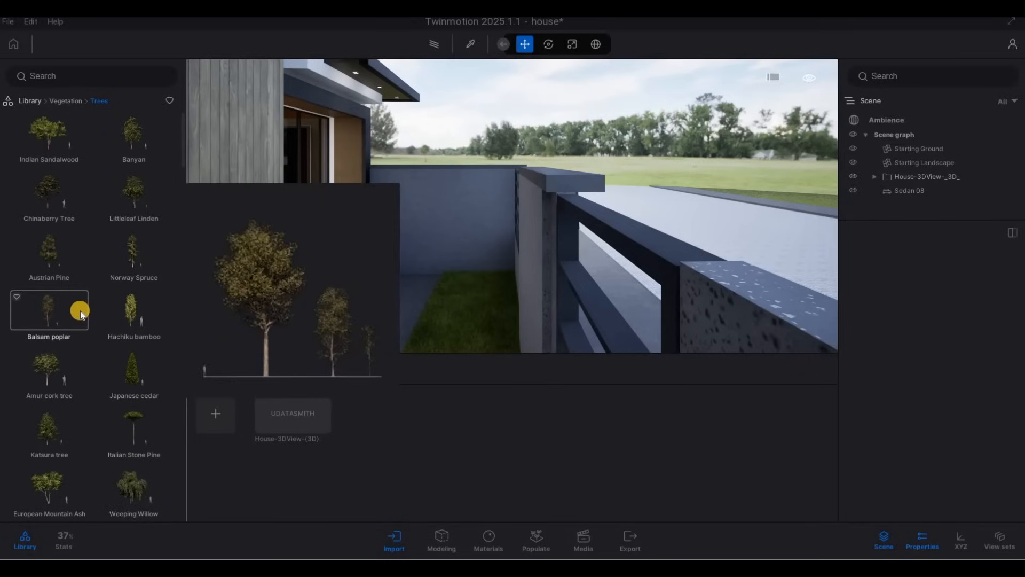
{"action": "scroll", "coordinate": [70, 376], "scroll_direction": "down", "scroll_amount": 5}
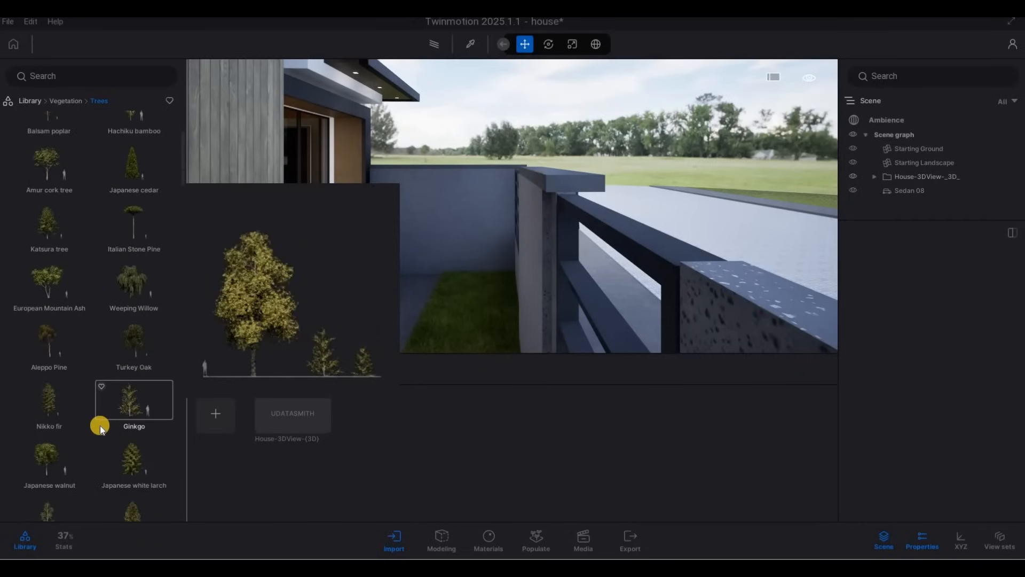
{"action": "scroll", "coordinate": [100, 425], "scroll_direction": "down", "scroll_amount": 4}
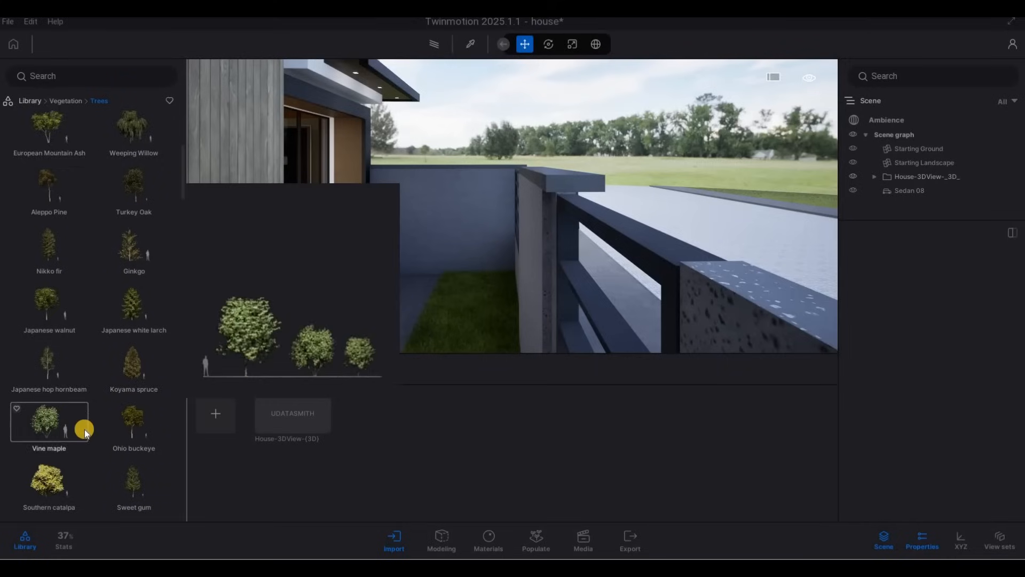
{"action": "scroll", "coordinate": [83, 430], "scroll_direction": "down", "scroll_amount": 3}
{"action": "scroll", "coordinate": [78, 432], "scroll_direction": "down", "scroll_amount": 5}
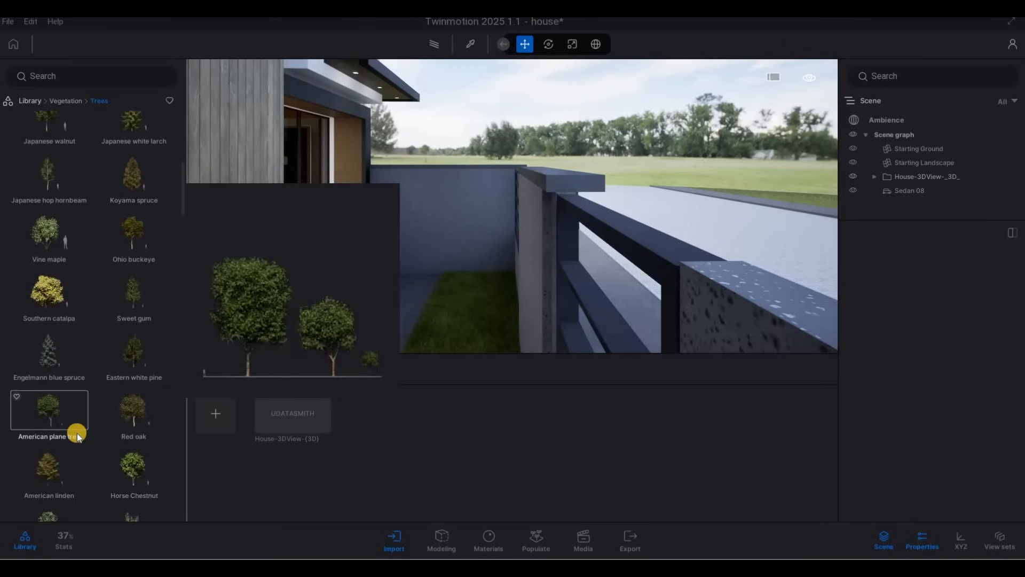
{"action": "scroll", "coordinate": [76, 434], "scroll_direction": "down", "scroll_amount": 1}
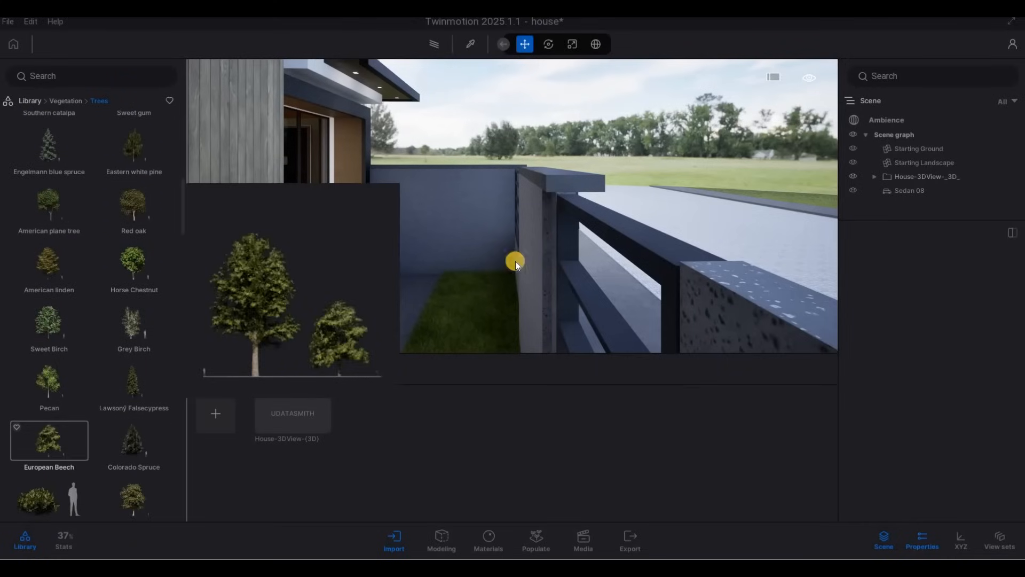
Place a Hachiku bamboo in the planter behind the front fence wall and set its age to 0%
{"action": "key", "text": "a"}
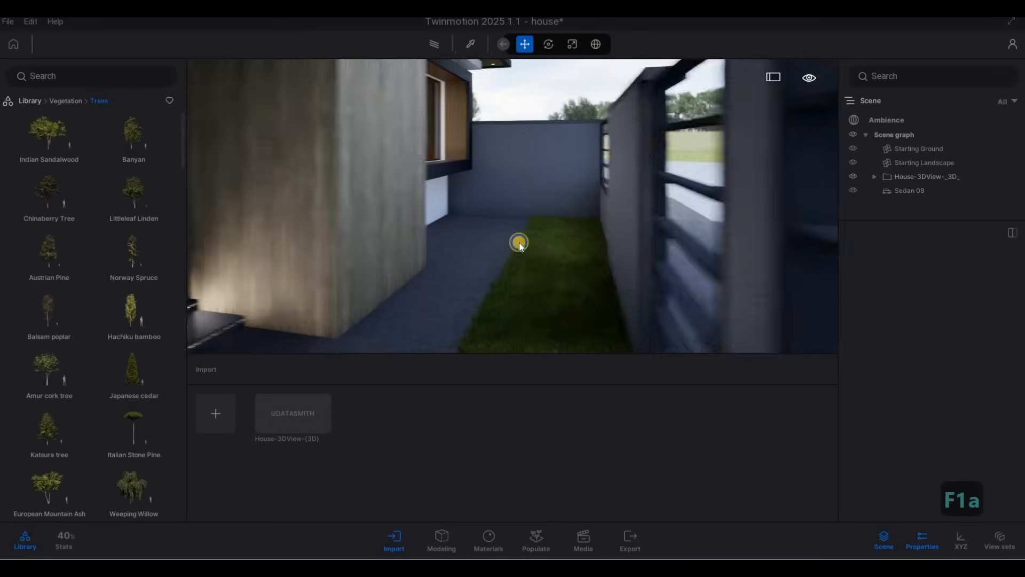
{"action": "key", "text": "w"}
{"action": "key", "text": "q"}
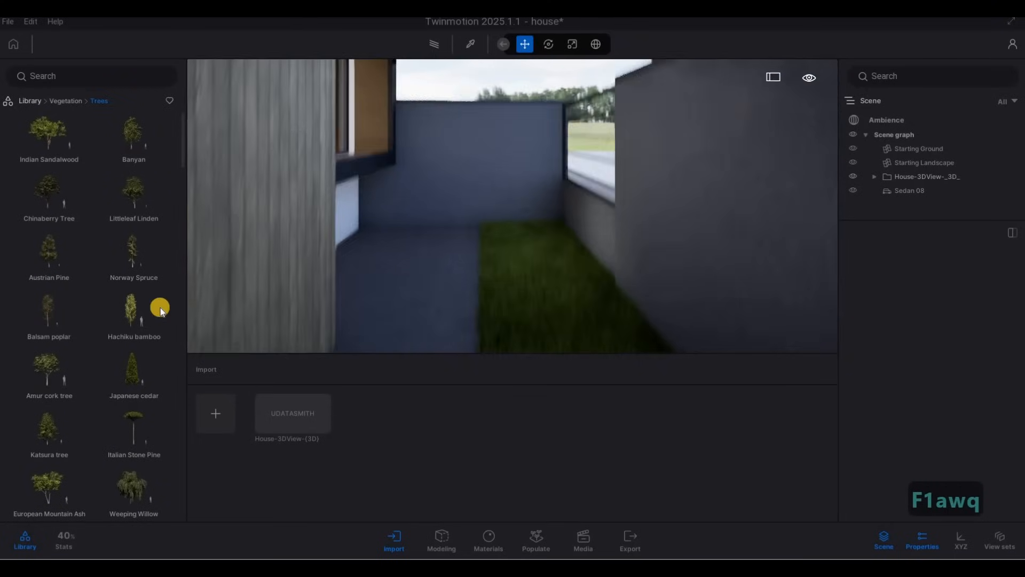
{"action": "mouse_move", "coordinate": [145, 314]}
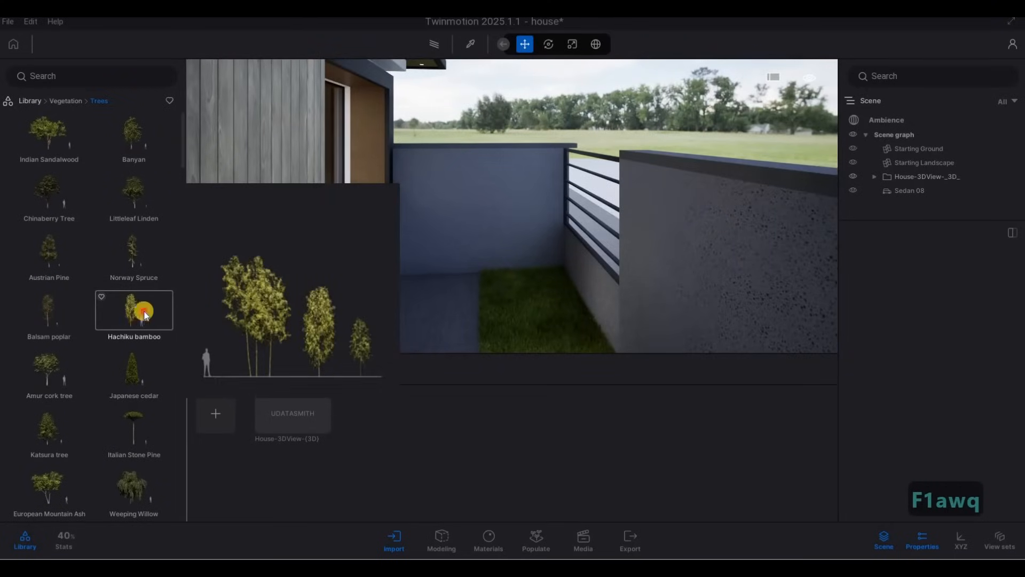
{"action": "left_click_drag", "start_coordinate": [462, 319], "coordinate": [533, 299]}
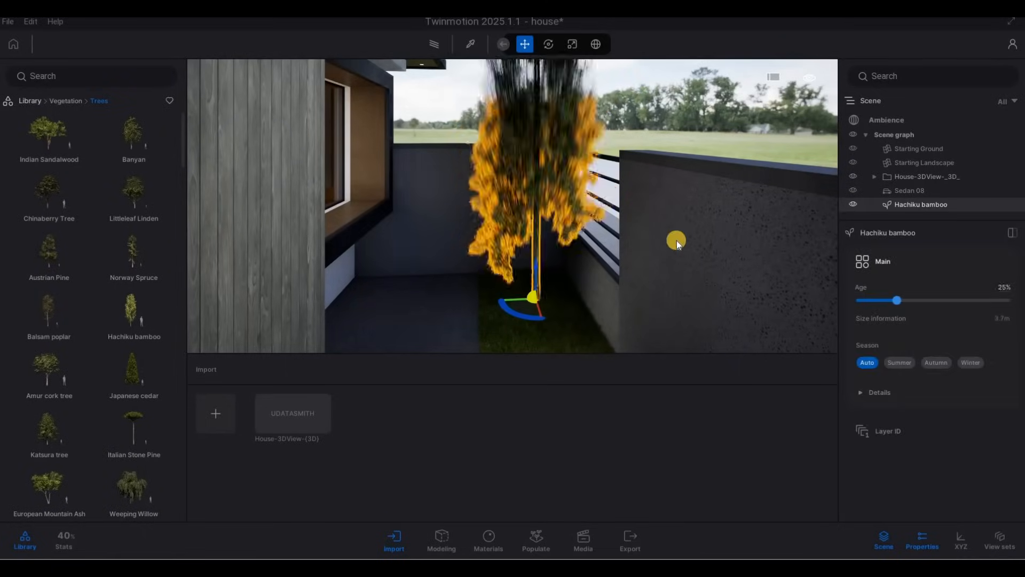
{"action": "key", "text": "d"}
{"action": "key", "text": "w"}
{"action": "key", "text": "q"}
{"action": "key", "text": "a"}
{"action": "left_click_drag", "start_coordinate": [568, 262], "coordinate": [606, 297]}
{"action": "key", "text": "w"}
{"action": "key", "text": "a"}
{"action": "key", "text": "d"}
{"action": "key", "text": "Tab"}
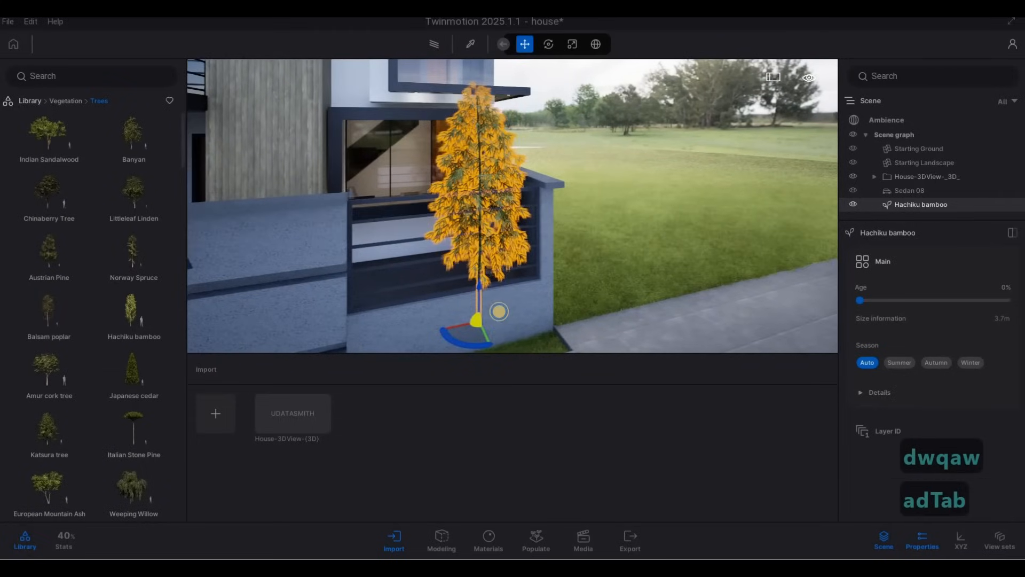
Duplicate the Hachiku bamboo by dragging a copy along the fence planter
{"action": "right_click_drag", "start_coordinate": [557, 313], "coordinate": [576, 312]}
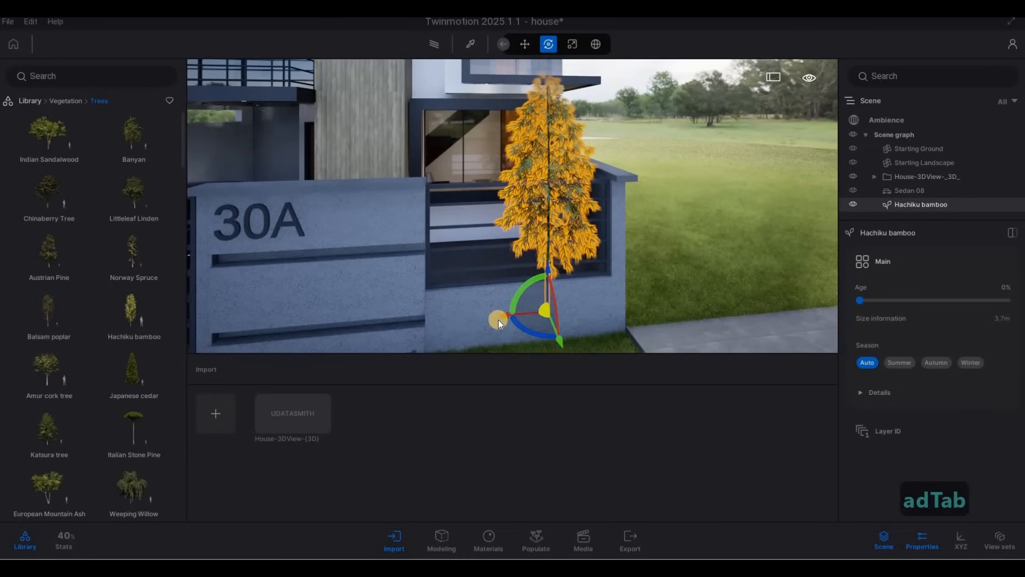
{"action": "left_click_drag", "start_coordinate": [499, 319], "coordinate": [407, 320], "text": "alt"}
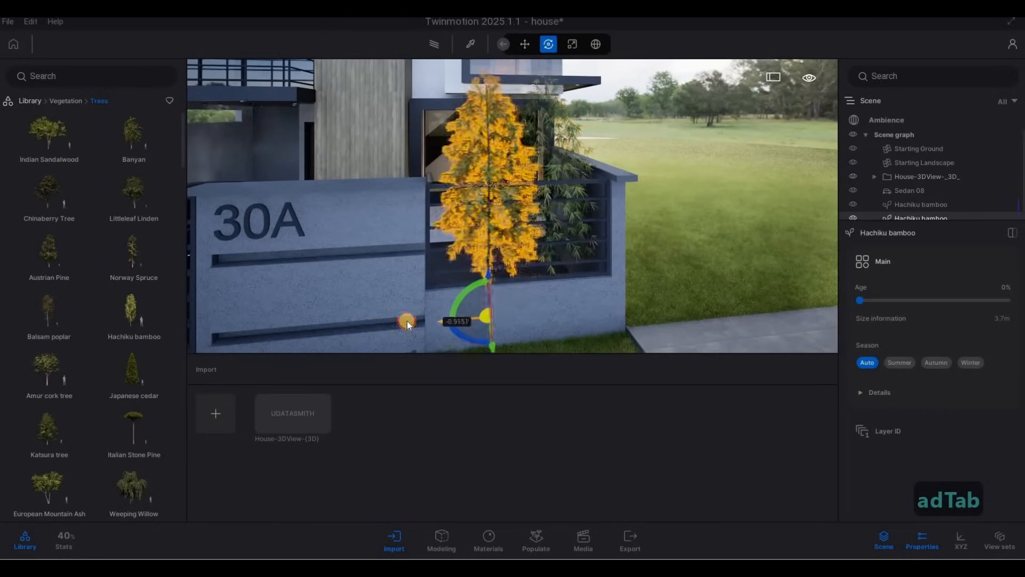
{"action": "left_click", "coordinate": [526, 336]}
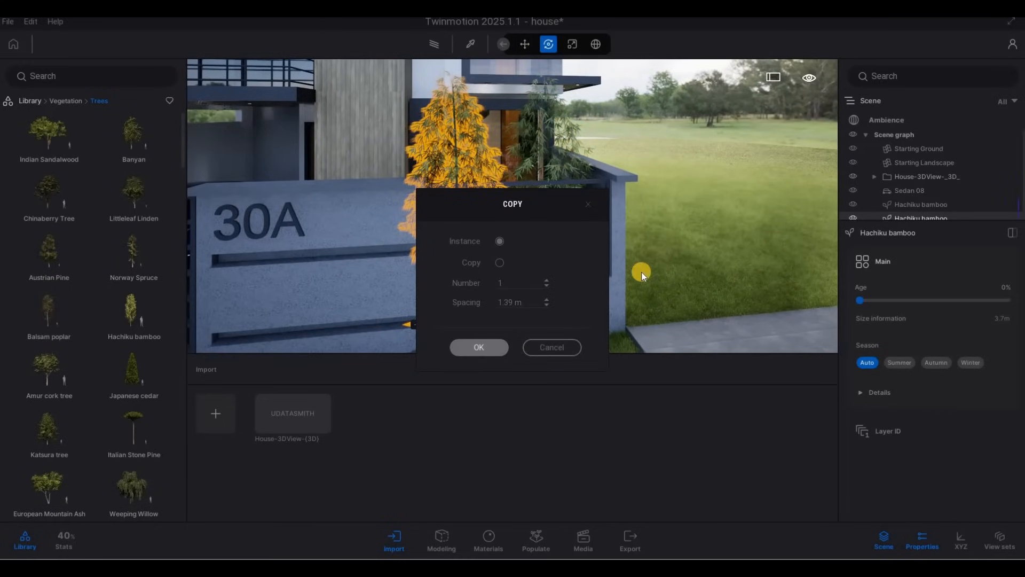
{"action": "key", "text": "Escape"}
{"action": "key", "text": "Escape"}
Fly around the front yard and side path to review the bamboo placement
{"action": "key", "text": "d"}
{"action": "key", "text": "e"}
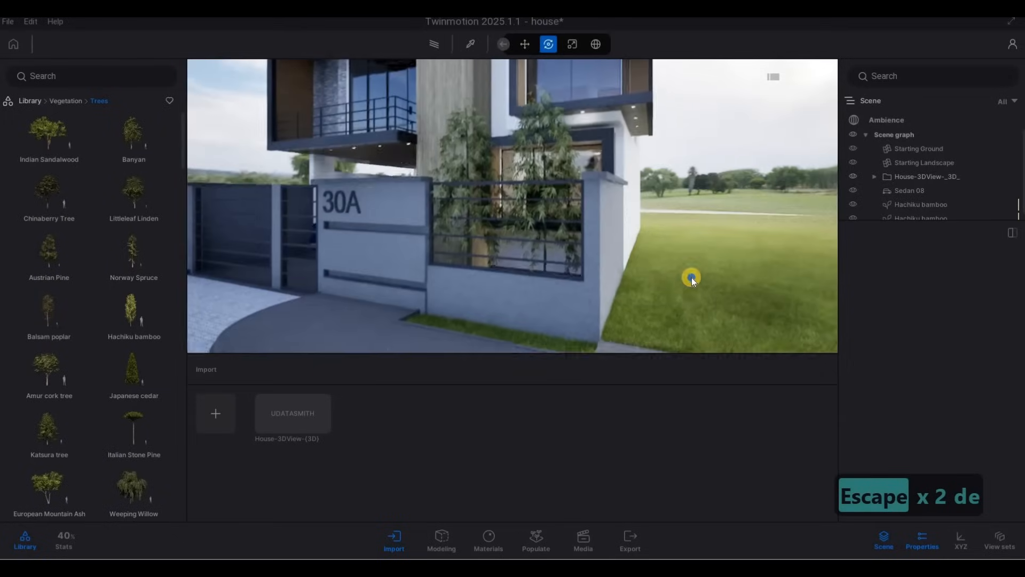
{"action": "key", "text": "a"}
{"action": "key", "text": "s"}
{"action": "key", "text": "a"}
{"action": "key", "text": "d"}
{"action": "key", "text": "d"}
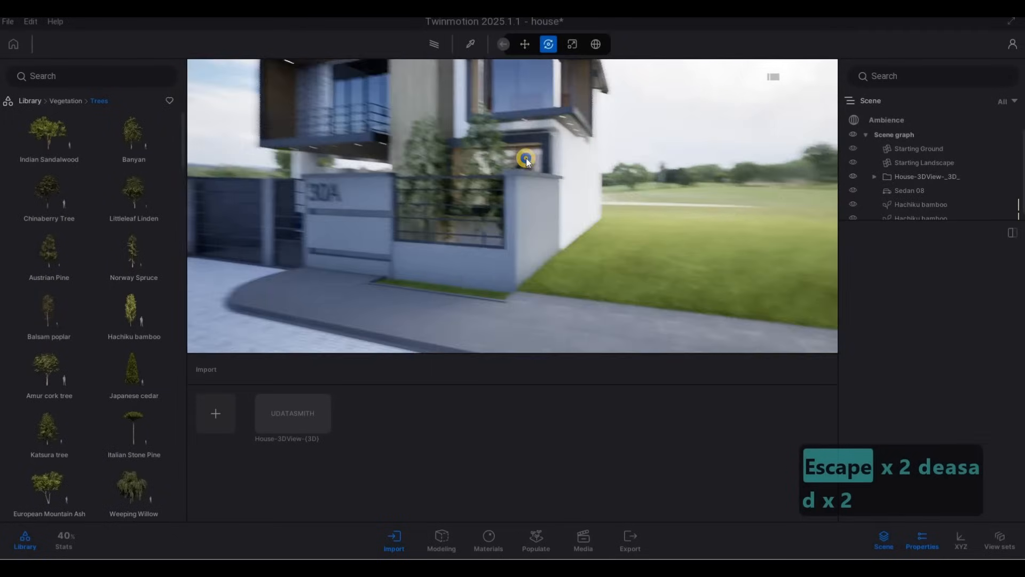
{"action": "key", "text": "s"}
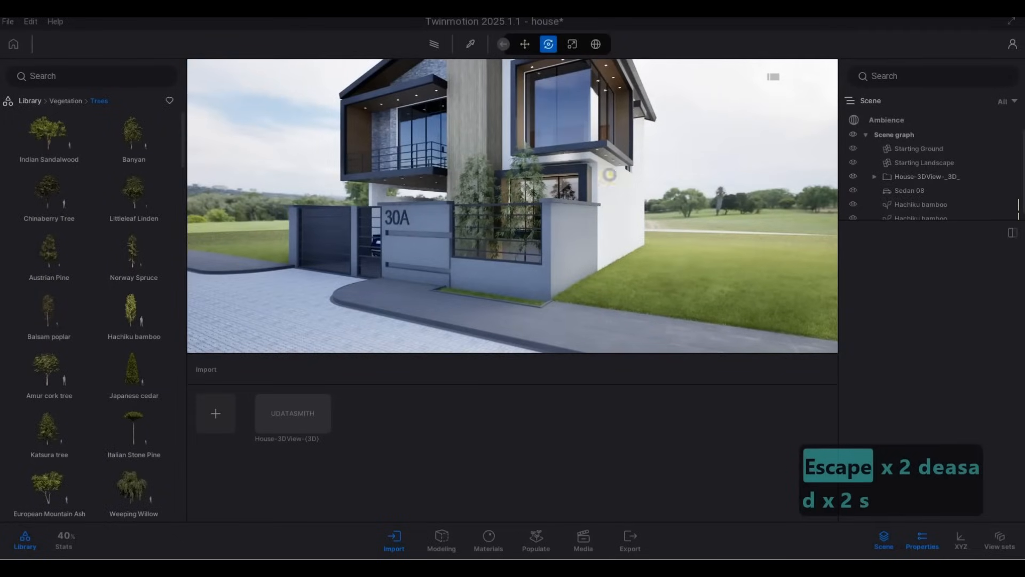
{"action": "key", "text": "a"}
{"action": "key", "text": "a"}
{"action": "key", "text": "a"}
{"action": "key", "text": "w"}
{"action": "key", "text": "w"}
{"action": "key", "text": "w"}
{"action": "key", "text": "w"}
{"action": "key", "text": "w"}
{"action": "key", "text": "w"}
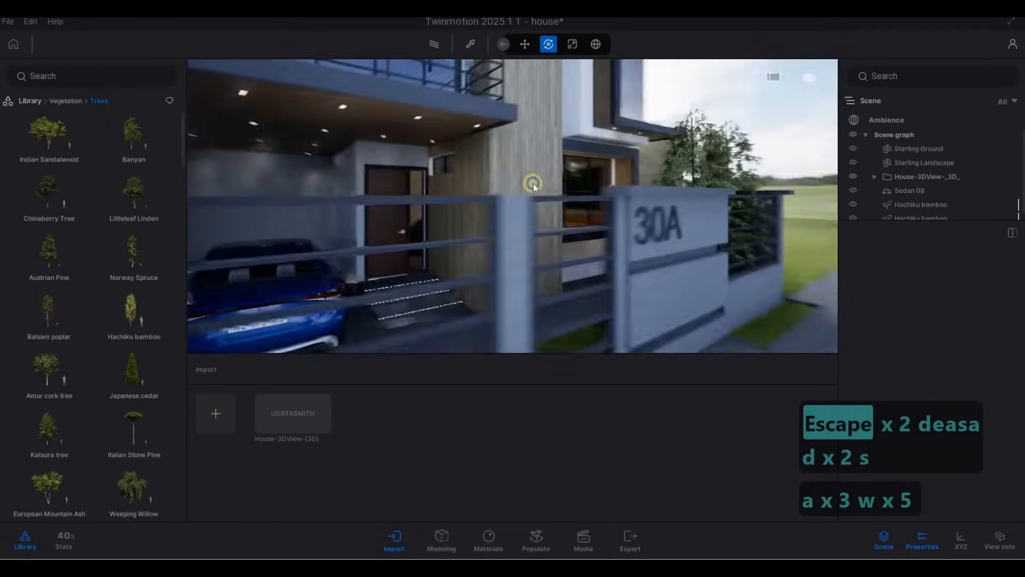
{"action": "key", "text": "d"}
{"action": "key", "text": "w"}
{"action": "key", "text": "d"}
{"action": "key", "text": "d"}
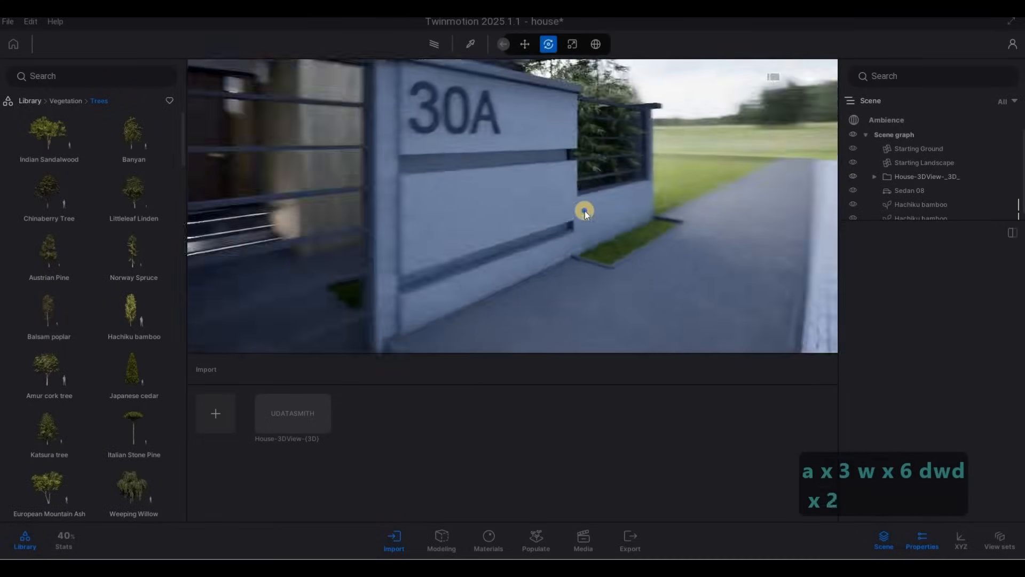
{"action": "key", "text": "d"}
{"action": "key", "text": "d"}
{"action": "key", "text": "d"}
{"action": "key", "text": "d"}
{"action": "key", "text": "d"}
{"action": "key", "text": "d"}
{"action": "key", "text": "d"}
{"action": "key", "text": "d"}
{"action": "key", "text": "d"}
{"action": "key", "text": "d"}
{"action": "key", "text": "s"}
{"action": "key", "text": "a"}
{"action": "key", "text": "w"}
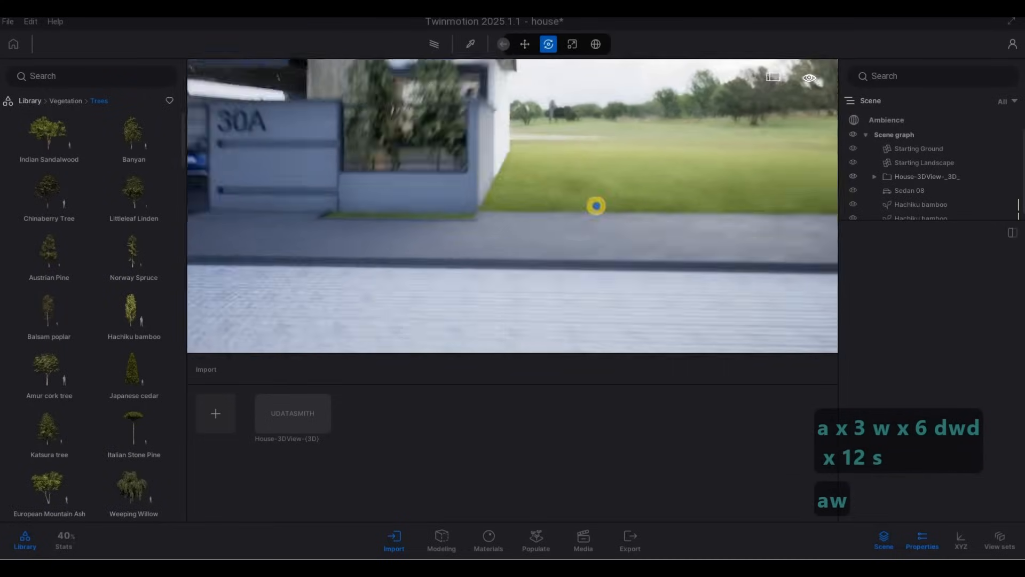
{"action": "key", "text": "q"}
{"action": "key", "text": "a"}
{"action": "key", "text": "a"}
{"action": "key", "text": "a"}
{"action": "key", "text": "a"}
{"action": "key", "text": "a"}
{"action": "key", "text": "a"}
{"action": "key", "text": "a"}
{"action": "key", "text": "a"}
{"action": "key", "text": "a"}
{"action": "key", "text": "a"}
{"action": "key", "text": "a"}
{"action": "key", "text": "a"}
{"action": "key", "text": "a"}
{"action": "key", "text": "a"}
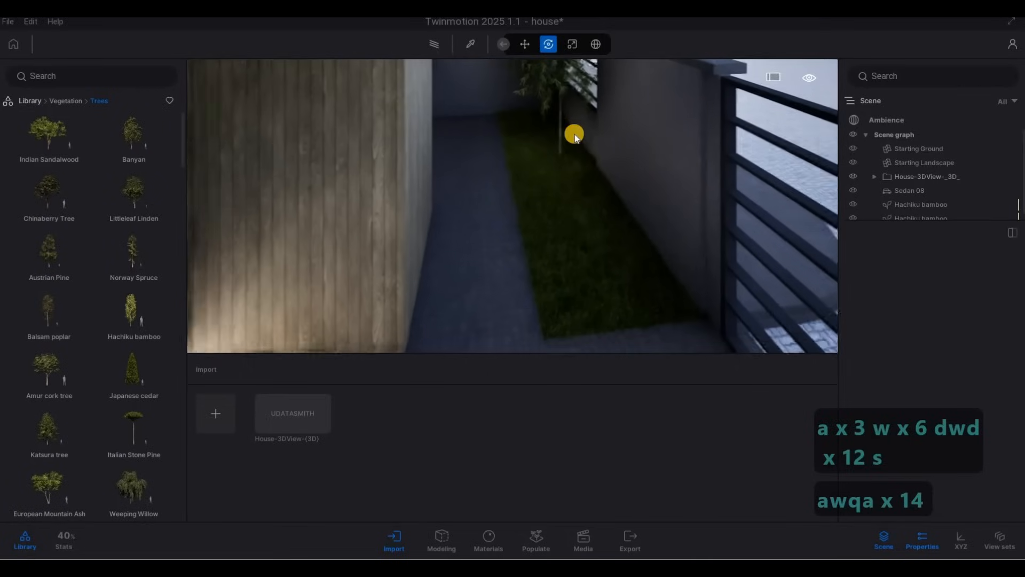
Add a third Hachiku bamboo by dragging a copy toward the 30A wall end of the planter
{"action": "left_click", "coordinate": [575, 132]}
{"action": "key", "text": "d"}
{"action": "key", "text": "d"}
{"action": "key", "text": "d"}
{"action": "key", "text": "d"}
{"action": "key", "text": "d"}
{"action": "key", "text": "d"}
{"action": "key", "text": "d"}
{"action": "key", "text": "d"}
{"action": "key", "text": "d"}
{"action": "key", "text": "d"}
{"action": "key", "text": "d"}
{"action": "key", "text": "d"}
{"action": "key", "text": "d"}
{"action": "key", "text": "d"}
{"action": "key", "text": "d"}
{"action": "right_click_drag", "start_coordinate": [238, 103], "coordinate": [435, 154]}
{"action": "key", "text": "d"}
{"action": "key", "text": "d"}
{"action": "key", "text": "d"}
{"action": "key", "text": "d"}
{"action": "key", "text": "d"}
{"action": "key", "text": "d"}
{"action": "key", "text": "d"}
{"action": "key", "text": "d"}
{"action": "key", "text": "d"}
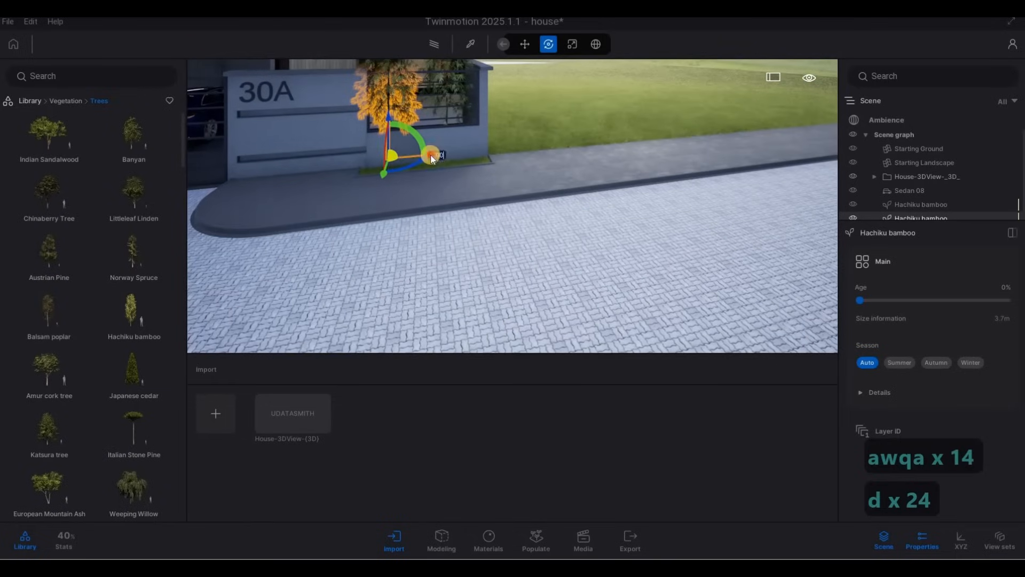
{"action": "left_click_drag", "start_coordinate": [430, 155], "coordinate": [361, 160]}
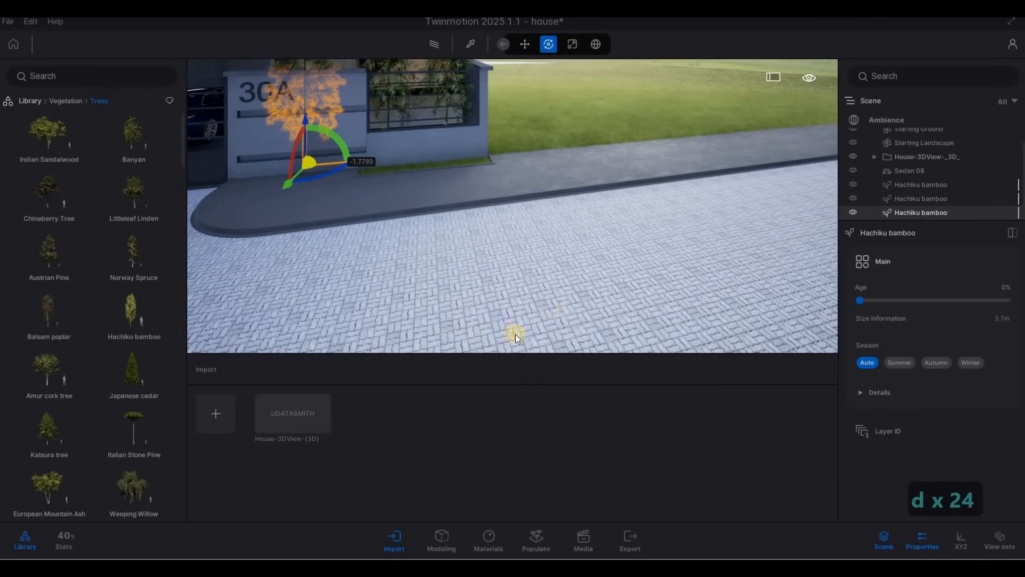
{"action": "key", "text": "Escape"}
{"action": "key", "text": "Escape"}
{"action": "key", "text": "a"}
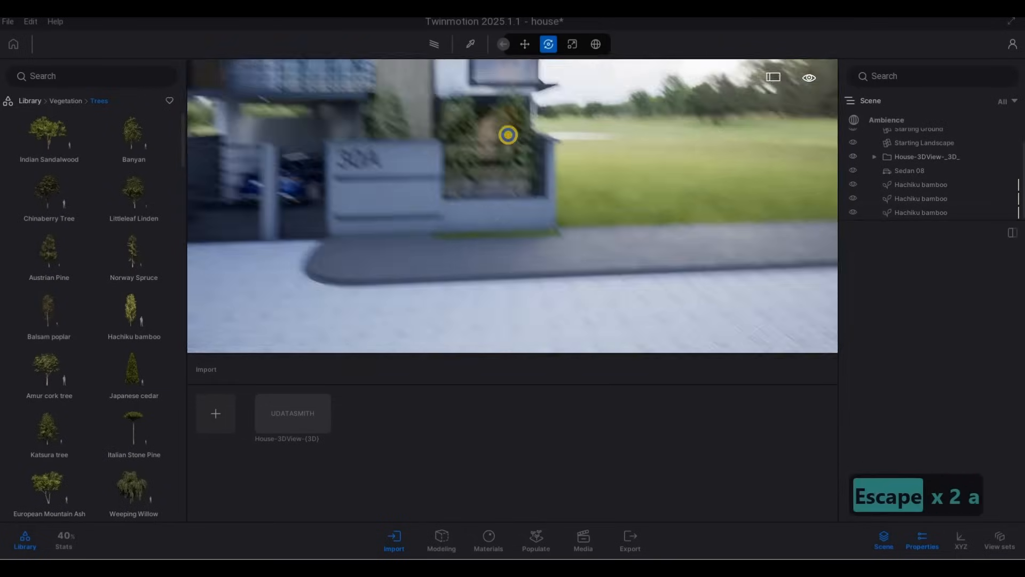
Rotate one of the bamboos slightly in the planter and deselect it
{"action": "key", "text": "d"}
{"action": "key", "text": "w"}
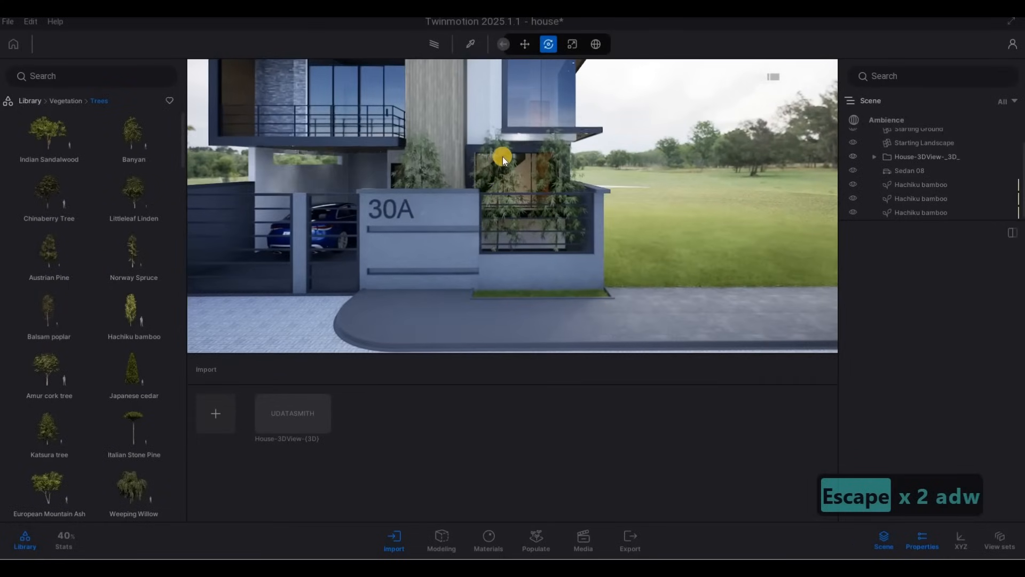
{"action": "left_click", "coordinate": [502, 156]}
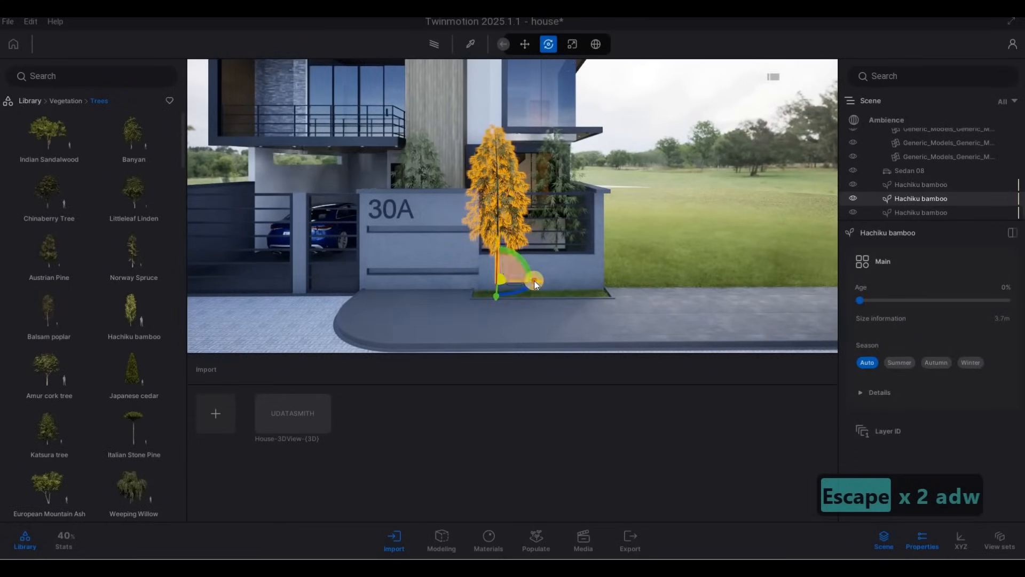
{"action": "left_click_drag", "start_coordinate": [525, 280], "coordinate": [516, 279]}
{"action": "left_click", "coordinate": [565, 162]}
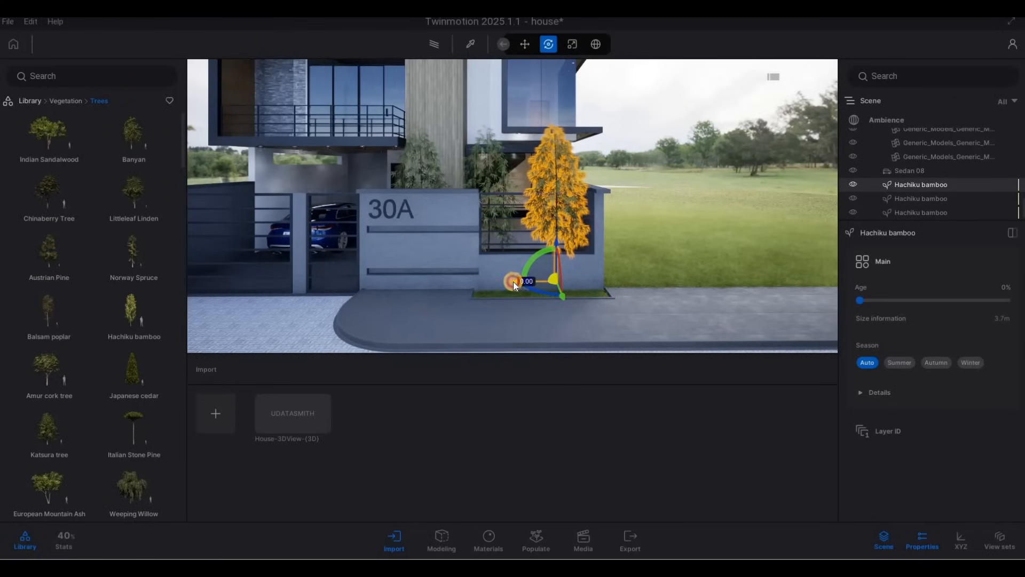
{"action": "key", "text": "Escape"}
{"action": "key", "text": "Escape"}
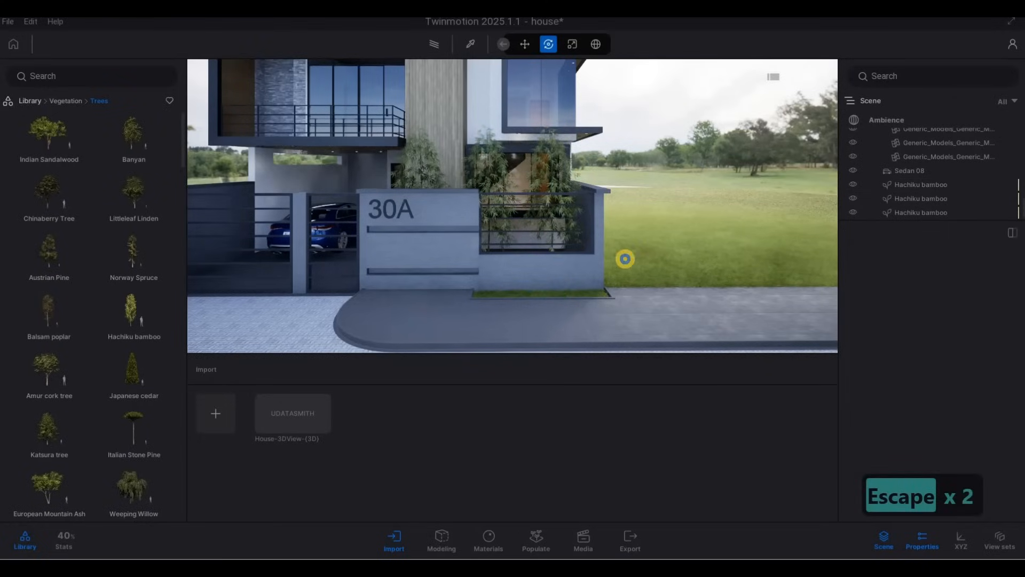
Fly around the front of the house toward the low wall planter beside the 30A sign
{"action": "key", "text": "a"}
{"action": "key", "text": "d"}
{"action": "key", "text": "s"}
{"action": "key", "text": "d"}
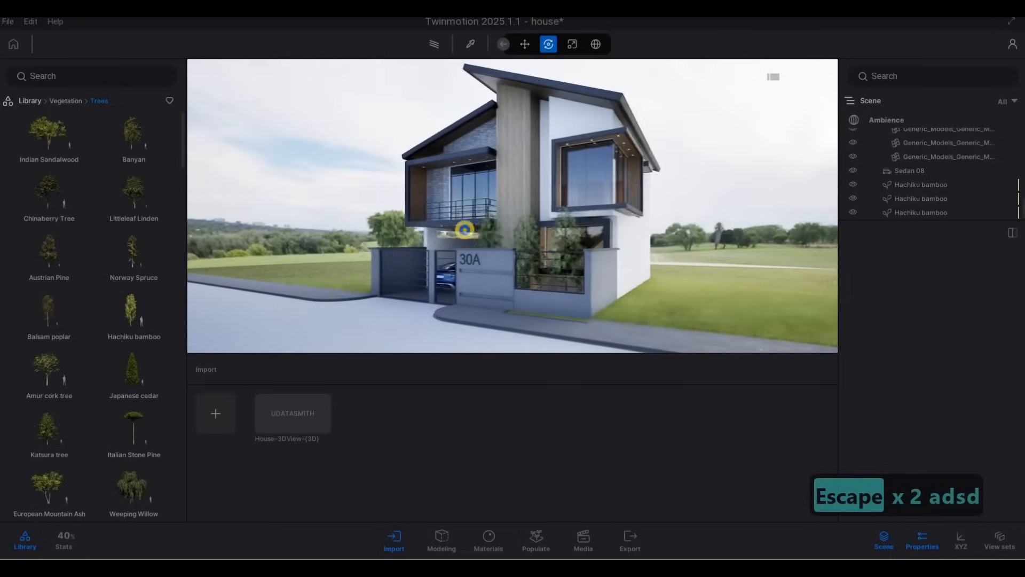
{"action": "key", "text": "a"}
{"action": "key", "text": "a"}
{"action": "key", "text": "a"}
{"action": "key", "text": "a"}
{"action": "key", "text": "a"}
{"action": "key", "text": "a"}
{"action": "key", "text": "a"}
{"action": "key", "text": "a"}
{"action": "key", "text": "a"}
{"action": "key", "text": "a"}
{"action": "key", "text": "d"}
{"action": "key", "text": "w"}
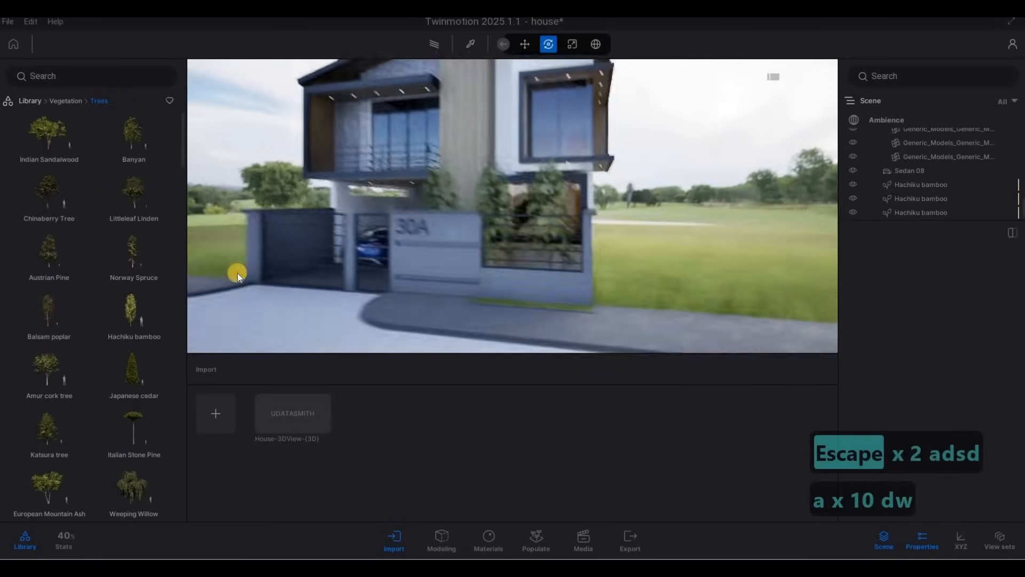
{"action": "key", "text": "w"}
{"action": "key", "text": "a"}
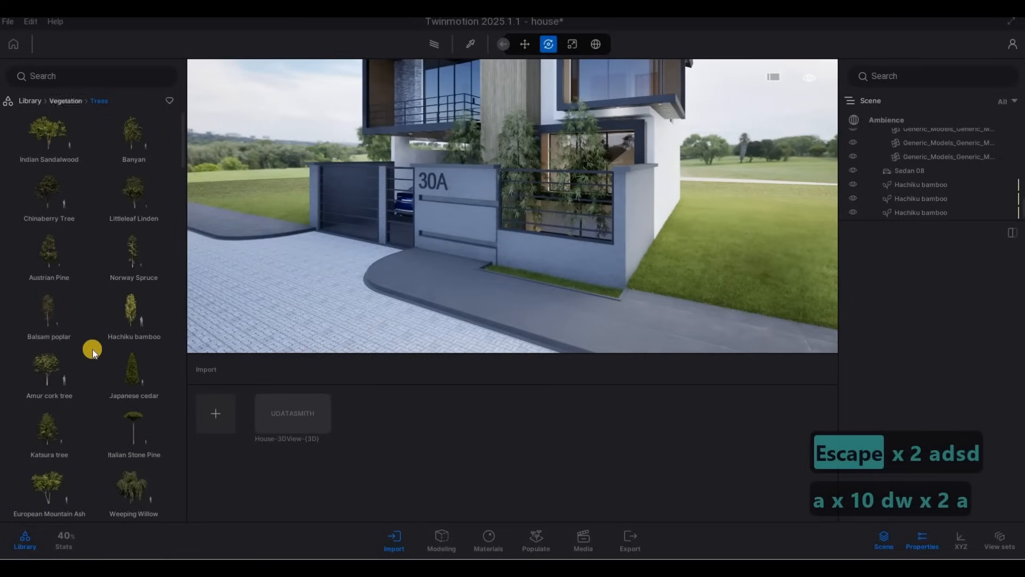
Place a Bush base 2 from the bushes library in the planter below the front window and set its size to 0%
{"action": "scroll", "coordinate": [92, 349], "scroll_direction": "down", "scroll_amount": 10}
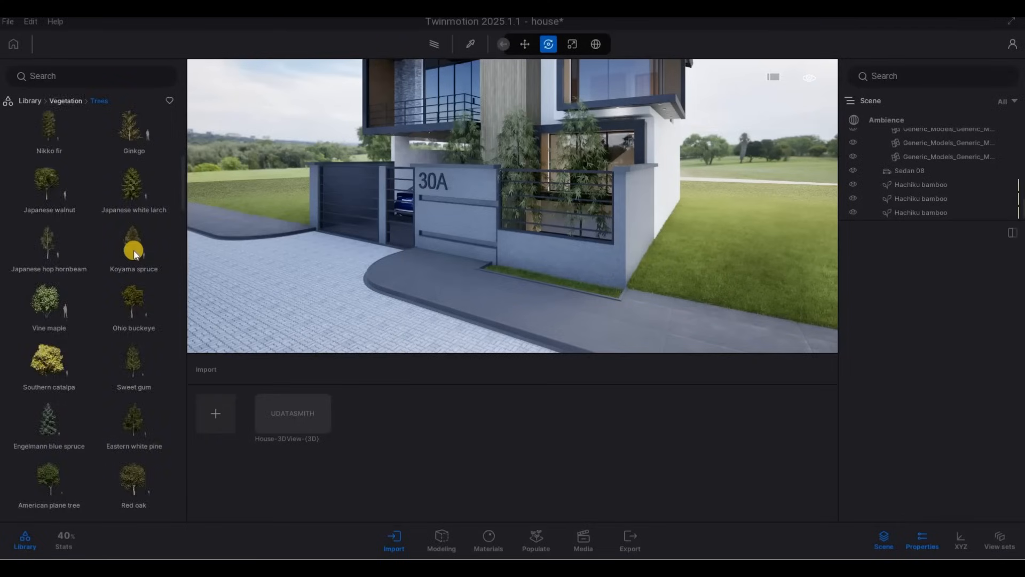
{"action": "left_click", "coordinate": [50, 205]}
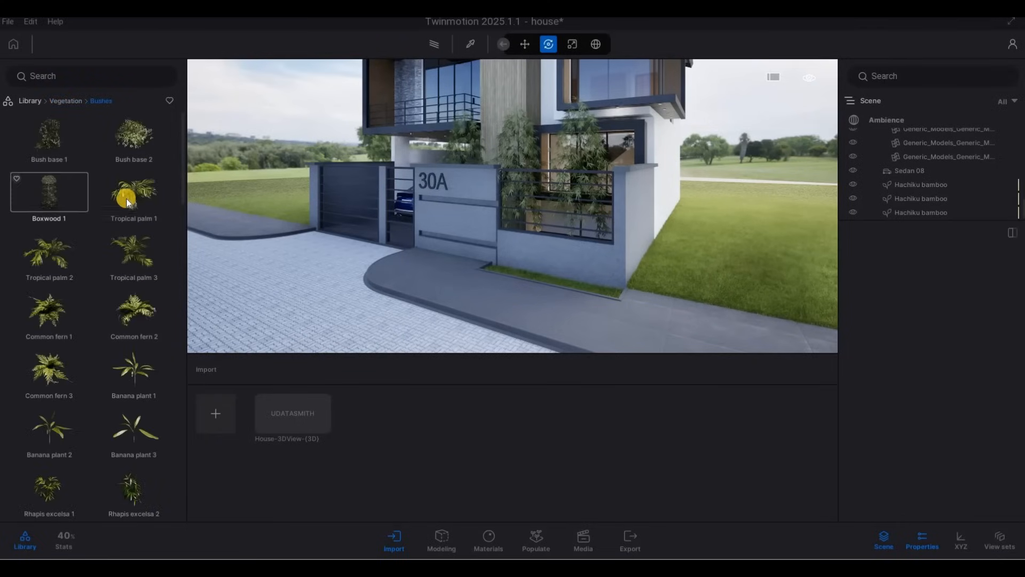
{"action": "right_click_drag", "start_coordinate": [537, 229], "coordinate": [245, 194]}
{"action": "key", "text": "a"}
{"action": "key", "text": "w"}
{"action": "key", "text": "q"}
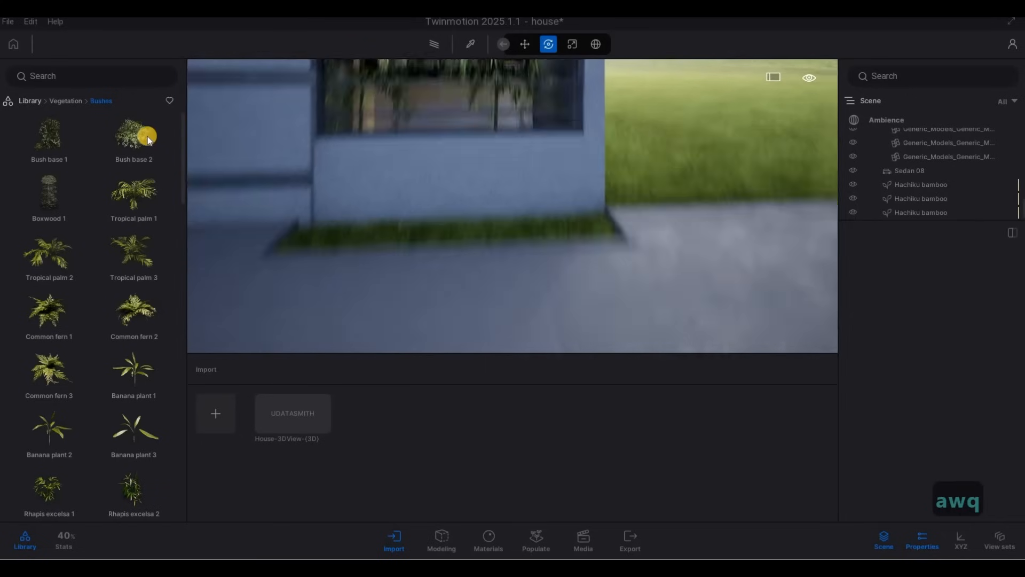
{"action": "key", "text": "a"}
{"action": "key", "text": "e"}
{"action": "key", "text": "w"}
{"action": "left_click", "coordinate": [358, 235]}
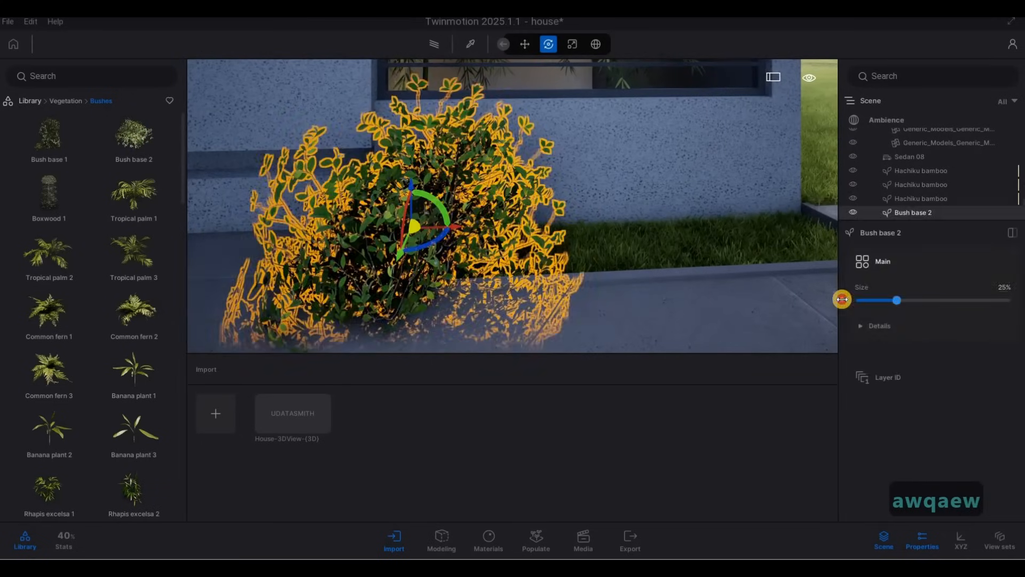
{"action": "left_click_drag", "start_coordinate": [842, 299], "coordinate": [774, 293]}
Duplicate the bush along the planter as 3 instances
{"action": "key", "text": "d"}
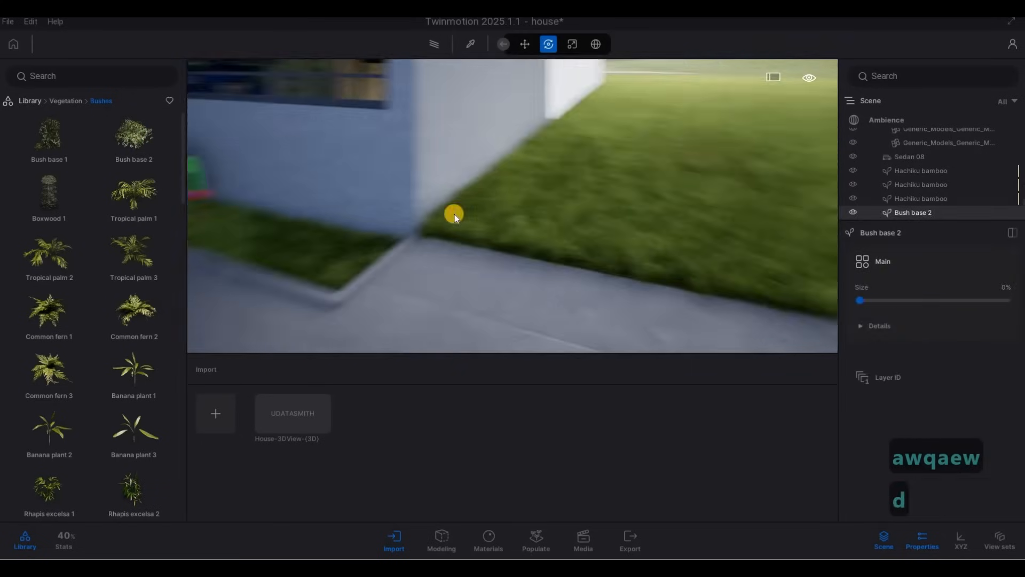
{"action": "key", "text": "a"}
{"action": "key", "text": "w"}
{"action": "key", "text": "d"}
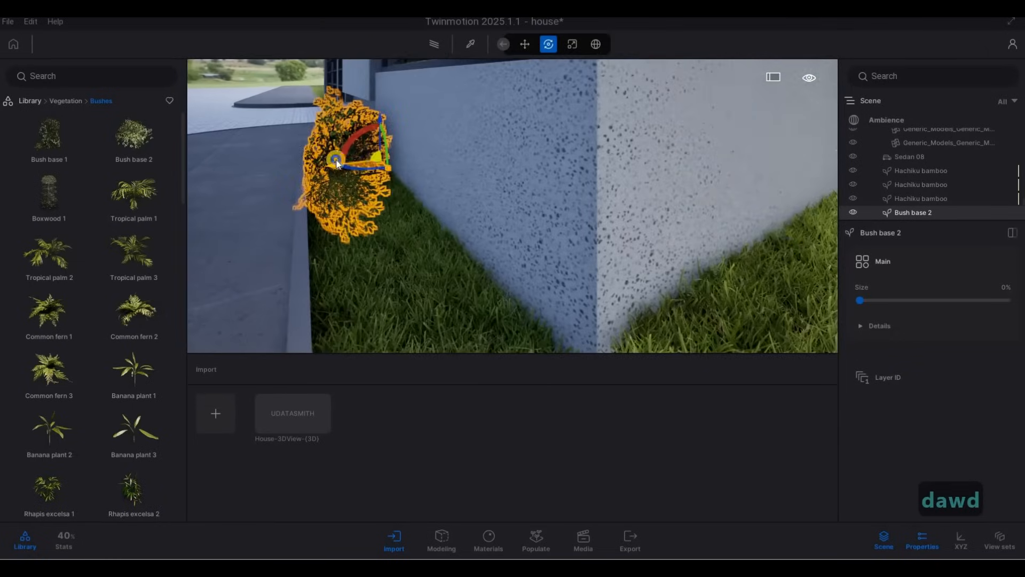
{"action": "key", "text": "a"}
{"action": "key", "text": "a"}
{"action": "key", "text": "a"}
{"action": "key", "text": "a"}
{"action": "key", "text": "w"}
{"action": "key", "text": "q"}
{"action": "key", "text": "d"}
{"action": "key", "text": "s"}
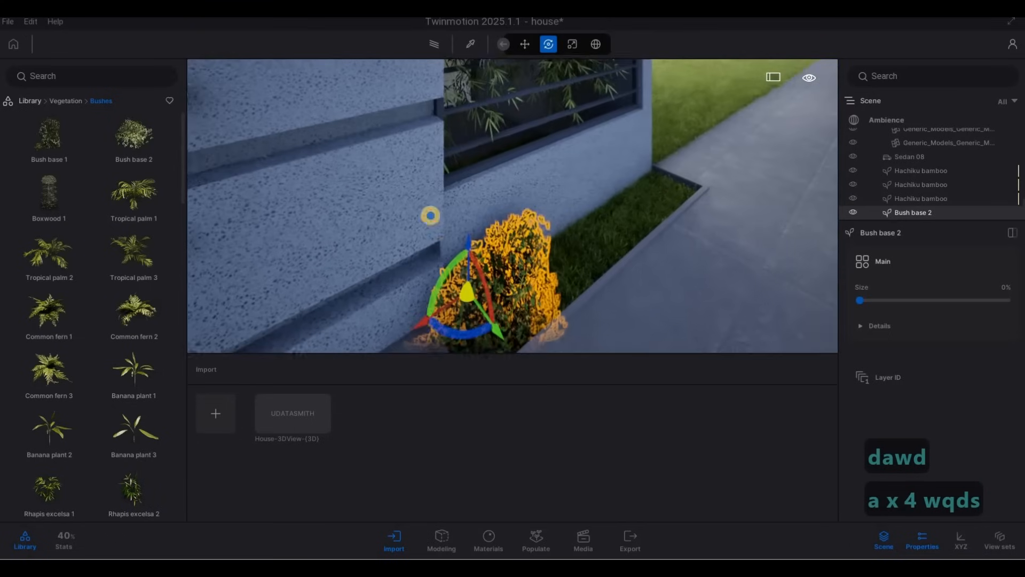
{"action": "key", "text": "d"}
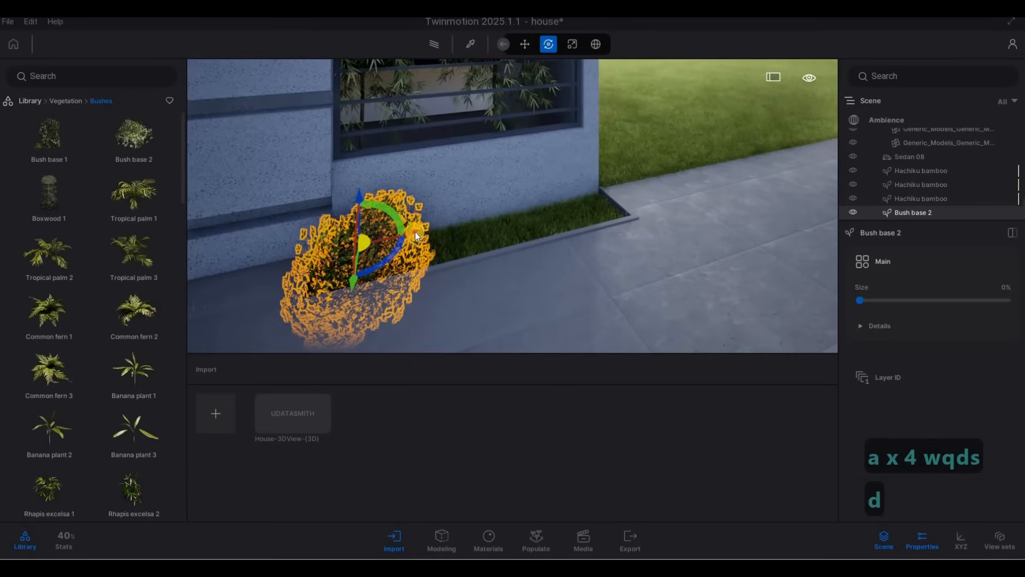
{"action": "left_click_drag", "start_coordinate": [415, 231], "coordinate": [509, 263], "text": "alt"}
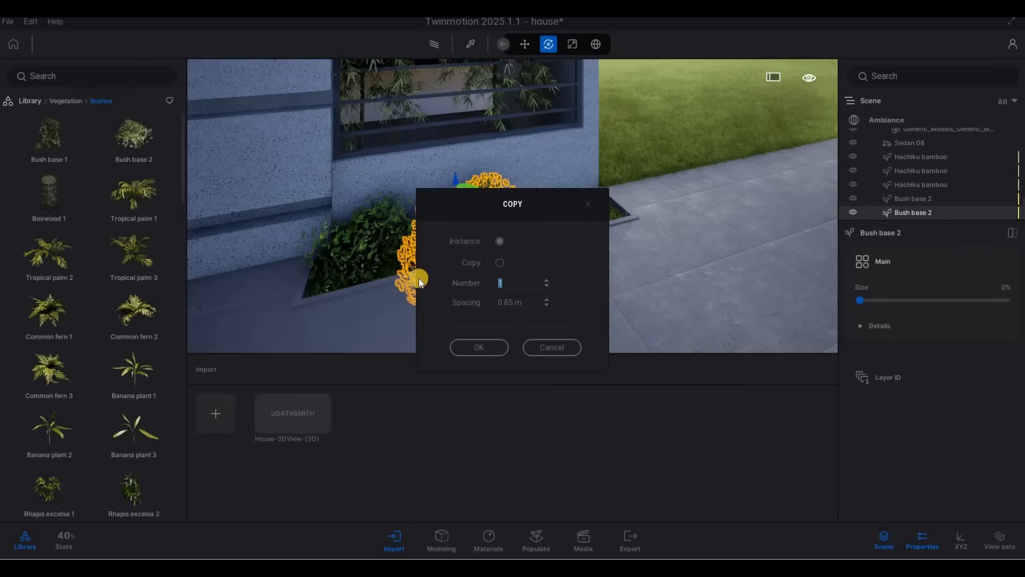
{"action": "type", "text": "3"}
{"action": "left_click", "coordinate": [478, 346]}
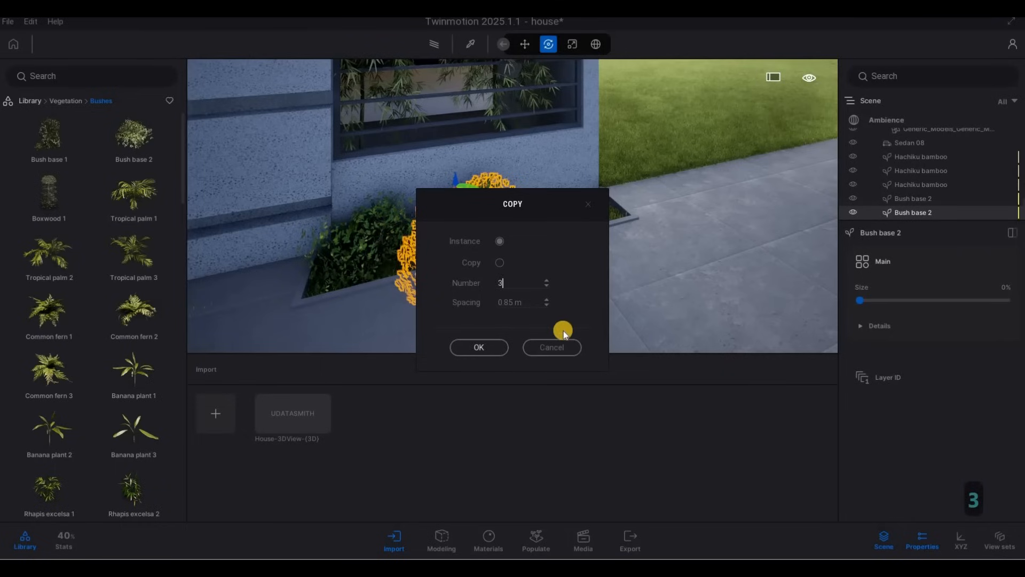
{"action": "key", "text": "Escape"}
{"action": "key", "text": "Escape"}
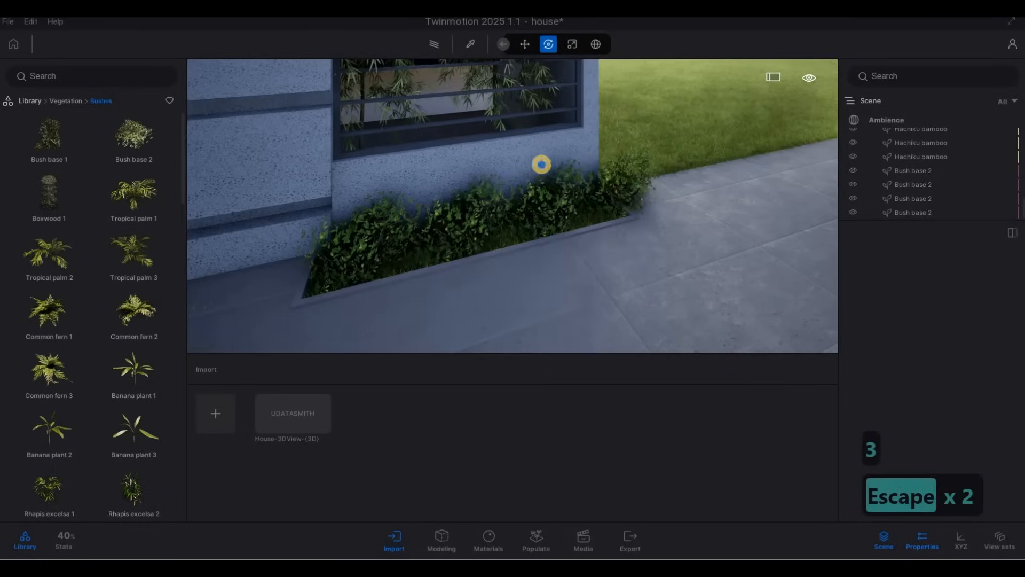
Reposition two of the bush copies along the planter to spread them out
{"action": "key", "text": "d"}
{"action": "key", "text": "a"}
{"action": "right_click_drag", "start_coordinate": [542, 165], "coordinate": [549, 212]}
{"action": "key", "text": "a"}
{"action": "left_click", "coordinate": [490, 227]}
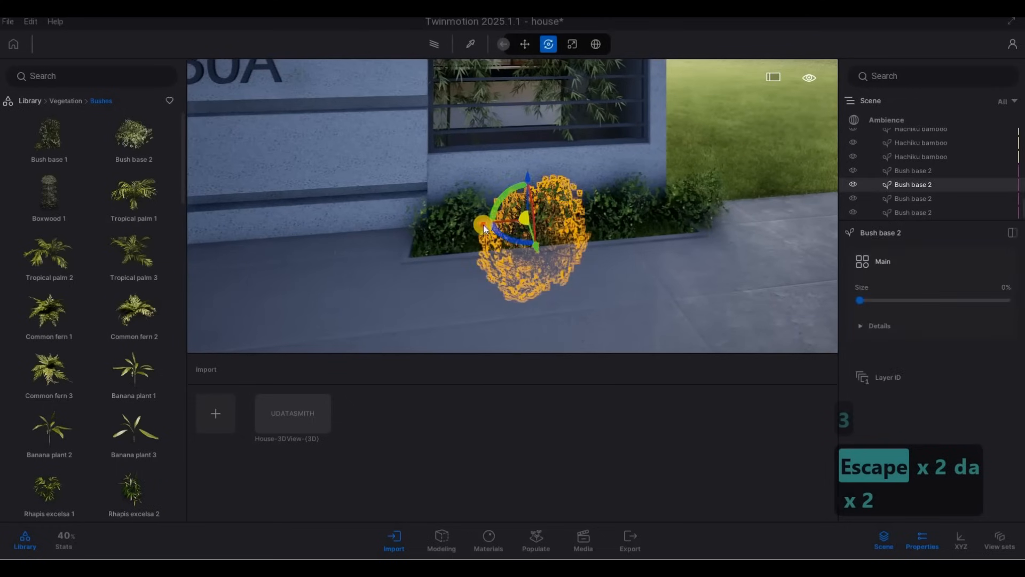
{"action": "left_click_drag", "start_coordinate": [484, 229], "coordinate": [585, 227]}
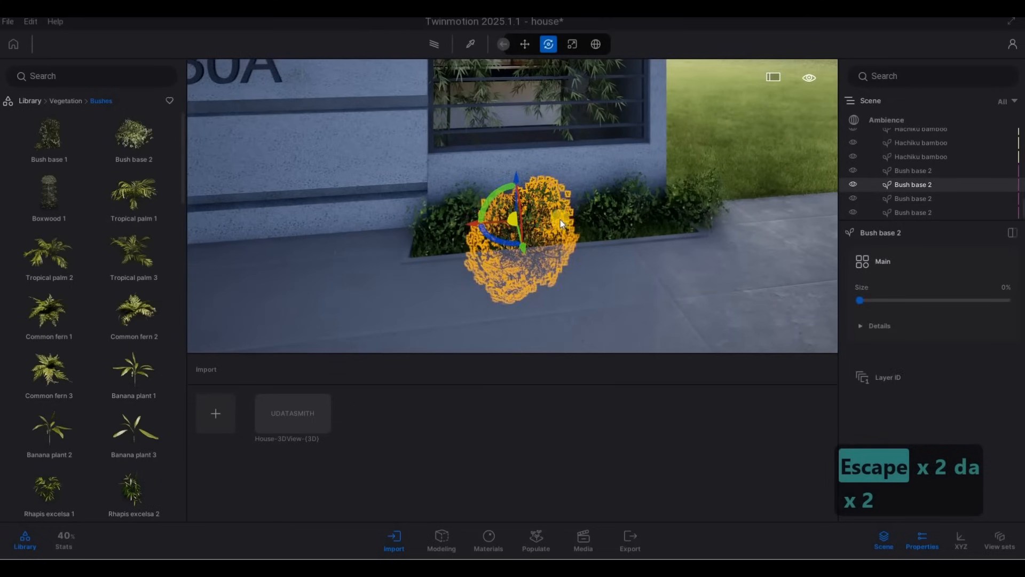
{"action": "left_click", "coordinate": [561, 223]}
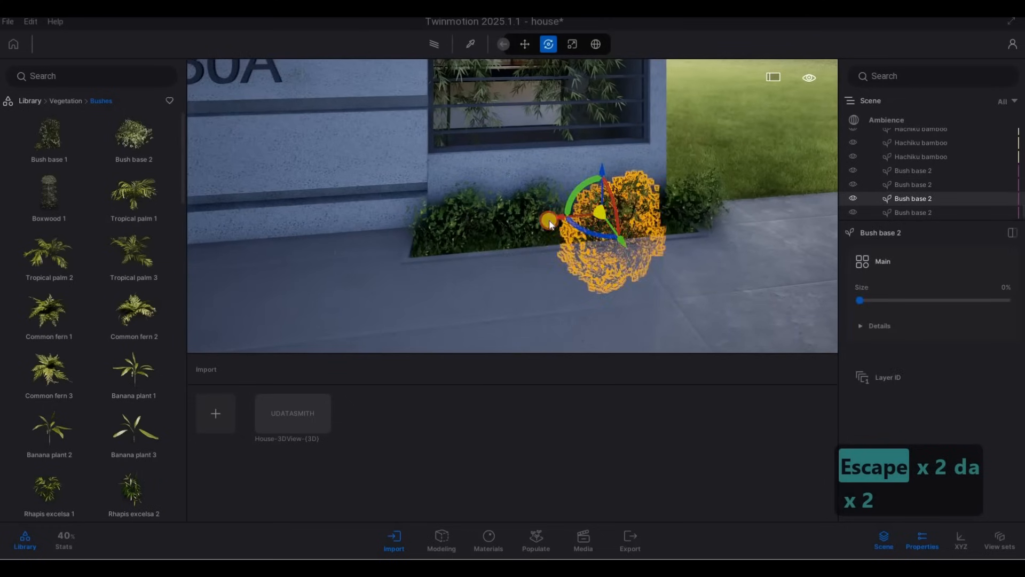
{"action": "left_click", "coordinate": [631, 218]}
{"action": "left_click_drag", "start_coordinate": [629, 214], "coordinate": [609, 214]}
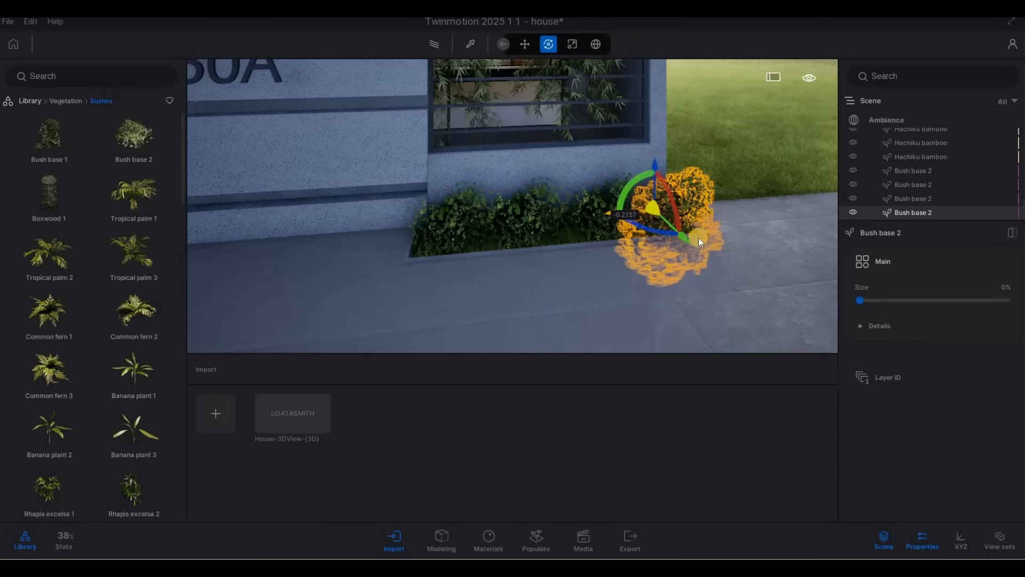
{"action": "key", "text": "Escape"}
{"action": "key", "text": "Escape"}
Move the outermost bush back inside the planter toward the other bushes
{"action": "key", "text": "d"}
{"action": "key", "text": "e"}
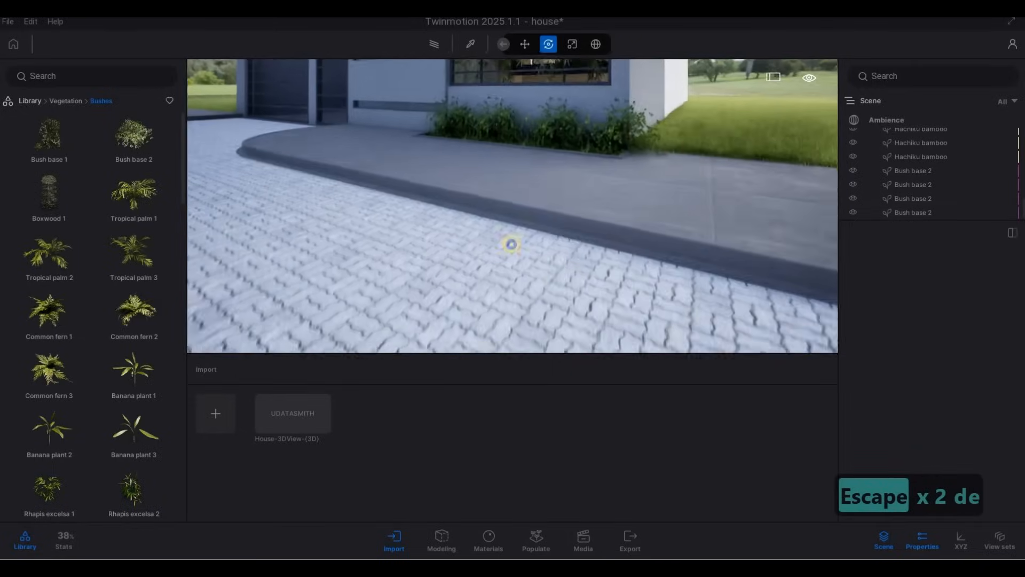
{"action": "key", "text": "a"}
{"action": "key", "text": "w"}
{"action": "key", "text": "q"}
{"action": "left_click", "coordinate": [701, 185]}
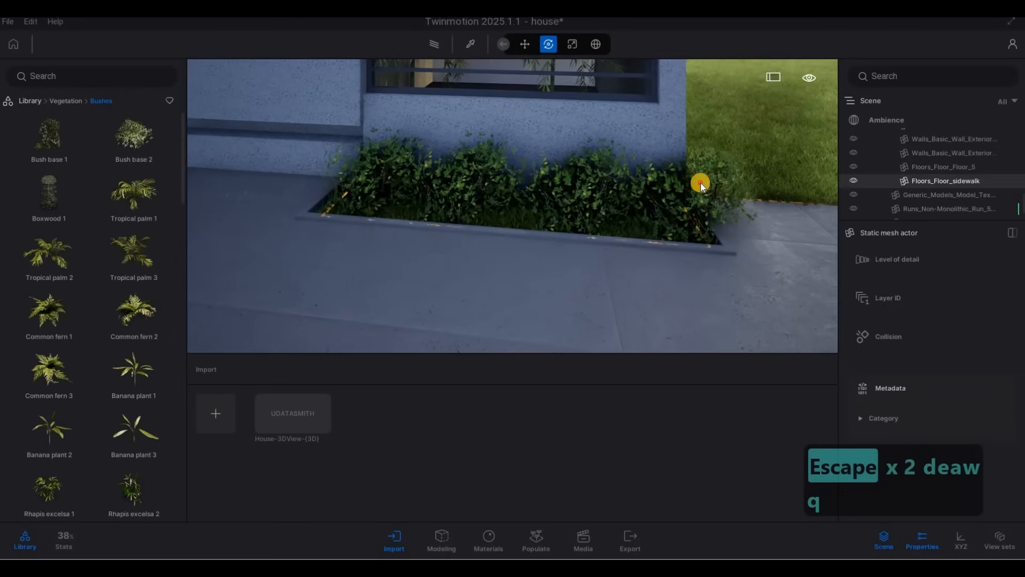
{"action": "left_click", "coordinate": [662, 221]}
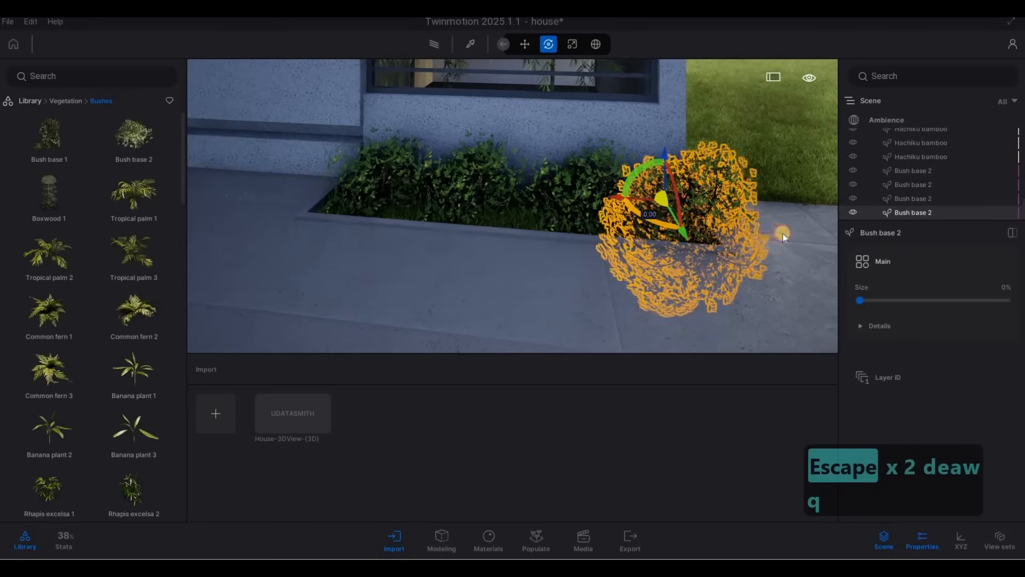
{"action": "left_click_drag", "start_coordinate": [783, 233], "coordinate": [799, 227]}
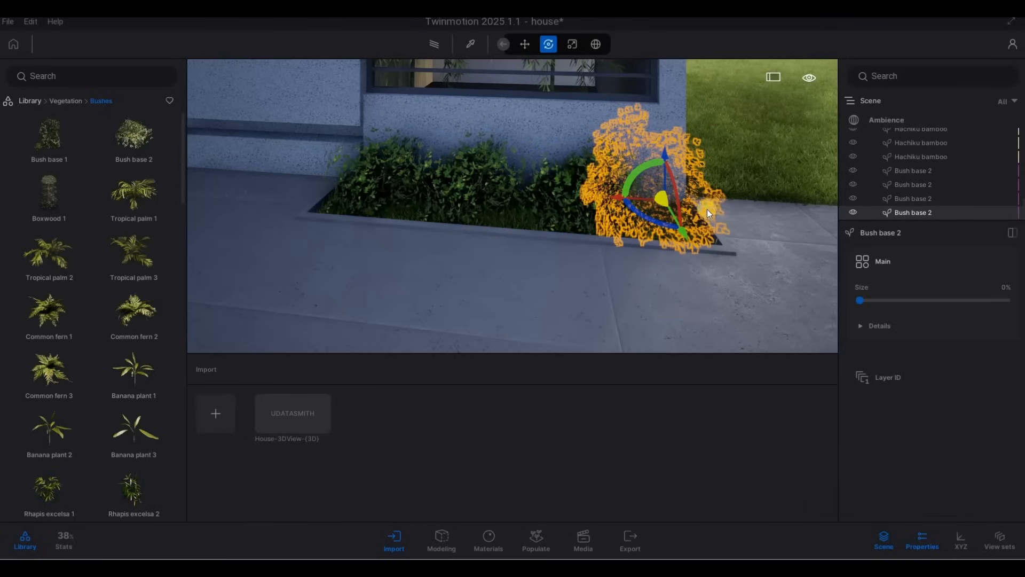
{"action": "key", "text": "ctrl+z"}
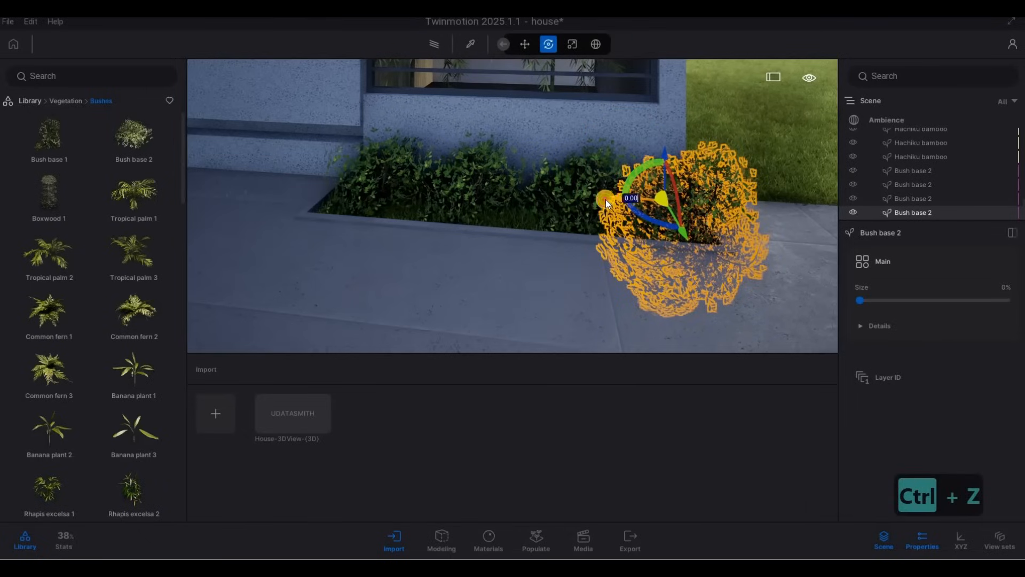
{"action": "left_click_drag", "start_coordinate": [605, 199], "coordinate": [448, 178]}
{"action": "key", "text": "Escape"}
{"action": "key", "text": "Escape"}
Slide another bush leftward along the planter
{"action": "left_click", "coordinate": [530, 196]}
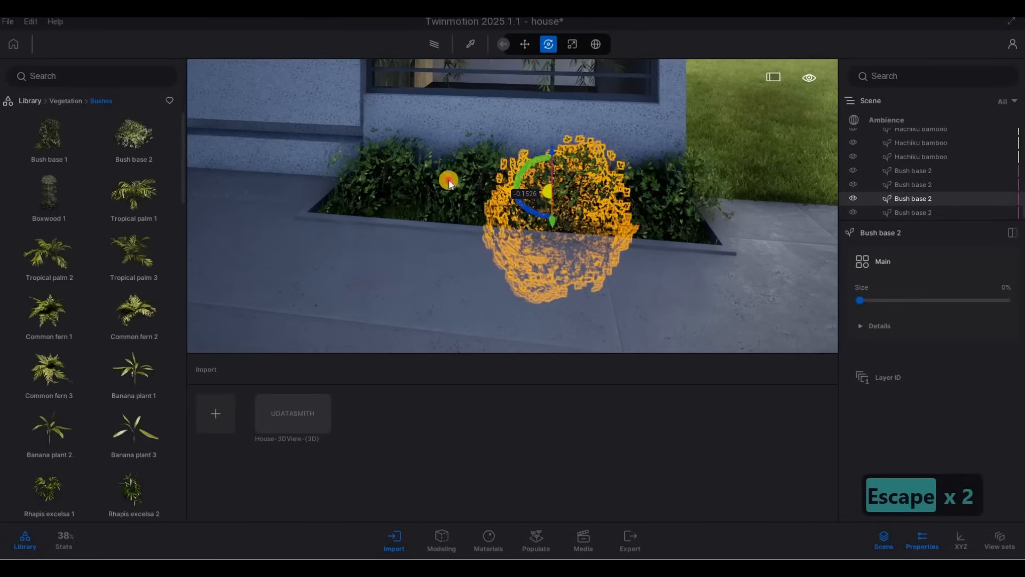
{"action": "key", "text": "Escape"}
{"action": "left_click", "coordinate": [481, 176]}
{"action": "key", "text": "Escape"}
{"action": "left_click", "coordinate": [470, 209]}
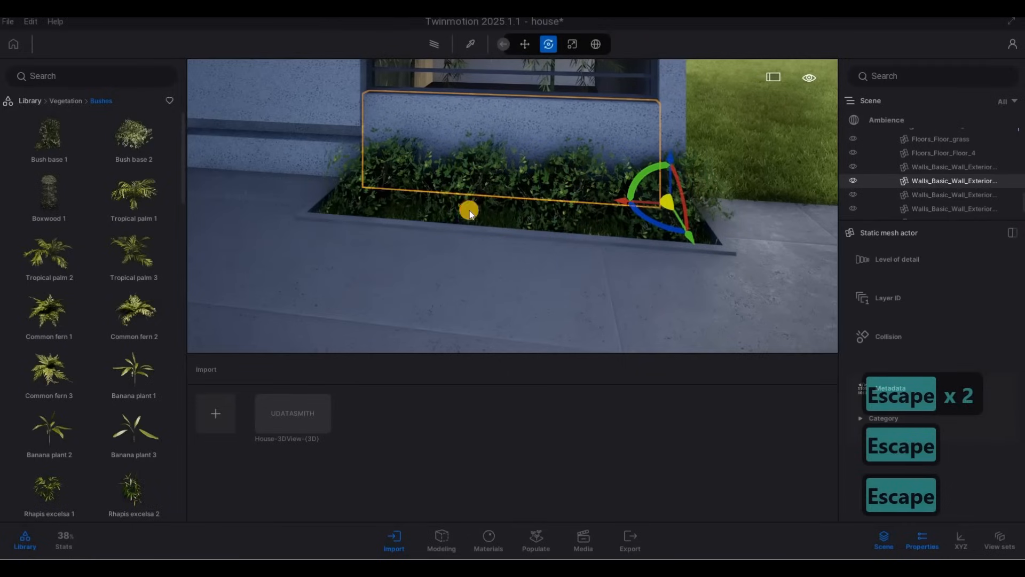
{"action": "left_click", "coordinate": [468, 210]}
{"action": "left_click_drag", "start_coordinate": [499, 190], "coordinate": [385, 179]}
{"action": "key", "text": "Escape"}
Fly around the end of the planter along the side path to inspect the bush placement
{"action": "key", "text": "a"}
{"action": "key", "text": "s"}
{"action": "key", "text": "d"}
{"action": "key", "text": "d"}
{"action": "key", "text": "d"}
{"action": "key", "text": "d"}
{"action": "key", "text": "d"}
{"action": "key", "text": "d"}
{"action": "key", "text": "d"}
{"action": "key", "text": "d"}
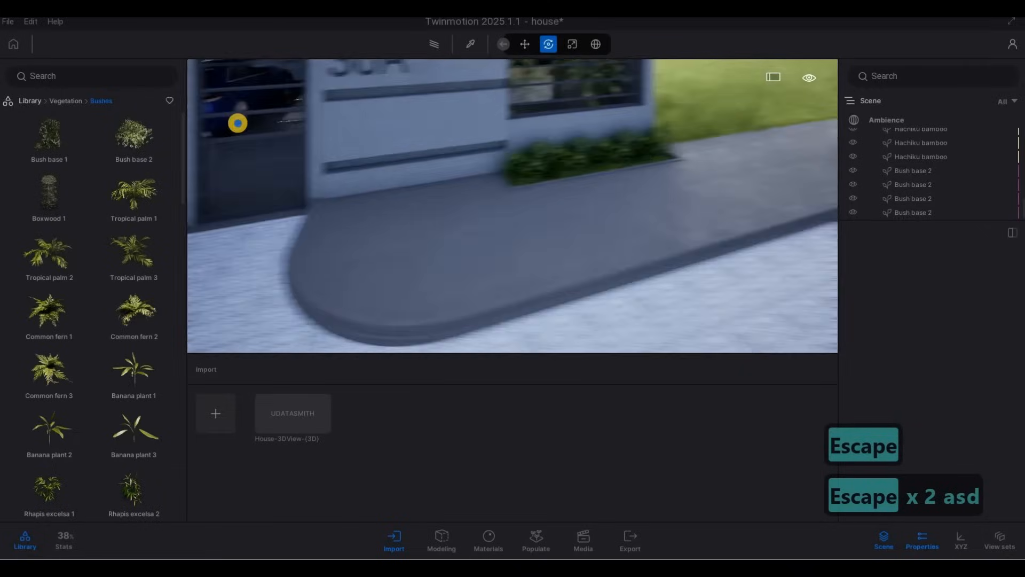
{"action": "key", "text": "d"}
{"action": "key", "text": "d"}
{"action": "key", "text": "d"}
{"action": "key", "text": "d"}
{"action": "key", "text": "d"}
{"action": "key", "text": "d"}
{"action": "key", "text": "d"}
{"action": "key", "text": "d"}
{"action": "key", "text": "d"}
{"action": "key", "text": "d"}
{"action": "key", "text": "d"}
{"action": "key", "text": "w"}
{"action": "key", "text": "w"}
{"action": "key", "text": "d"}
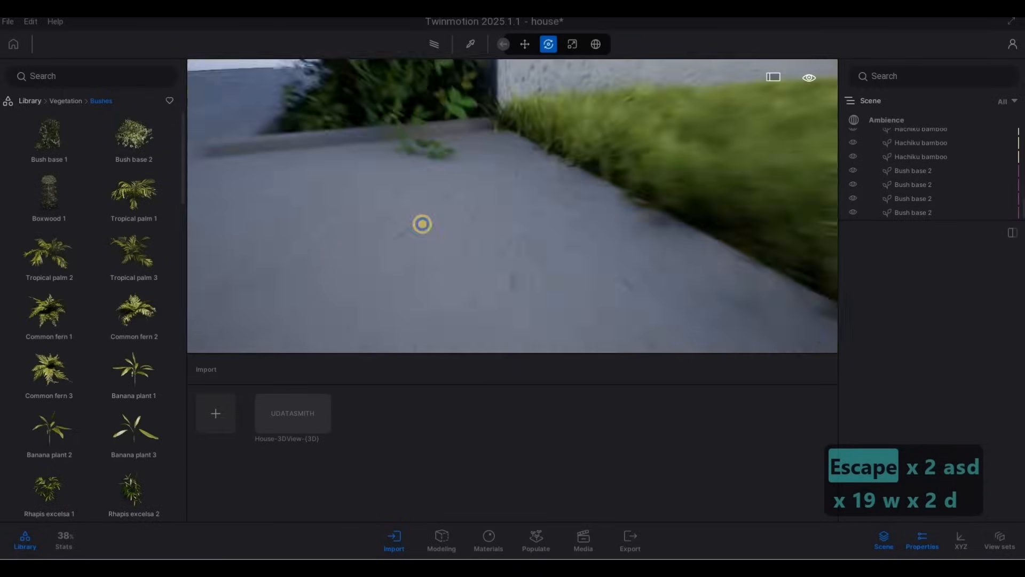
{"action": "key", "text": "q"}
{"action": "key", "text": "a"}
{"action": "key", "text": "s"}
{"action": "left_click", "coordinate": [557, 290]}
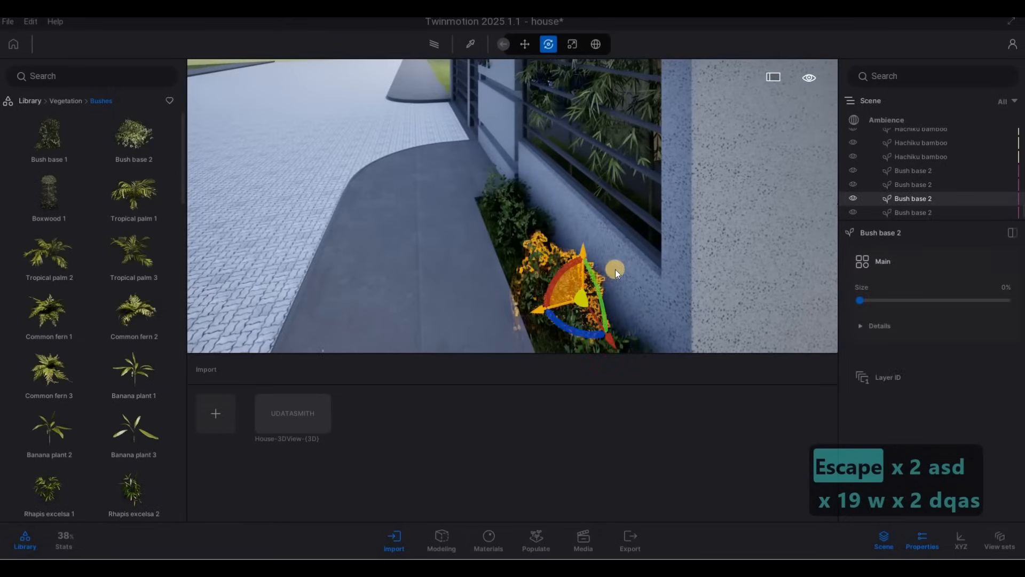
{"action": "key", "text": "Escape"}
{"action": "key", "text": "Escape"}
Fly back out to a front view of the house to review the planter bushes
{"action": "key", "text": "a"}
{"action": "key", "text": "a"}
{"action": "key", "text": "s"}
{"action": "key", "text": "d"}
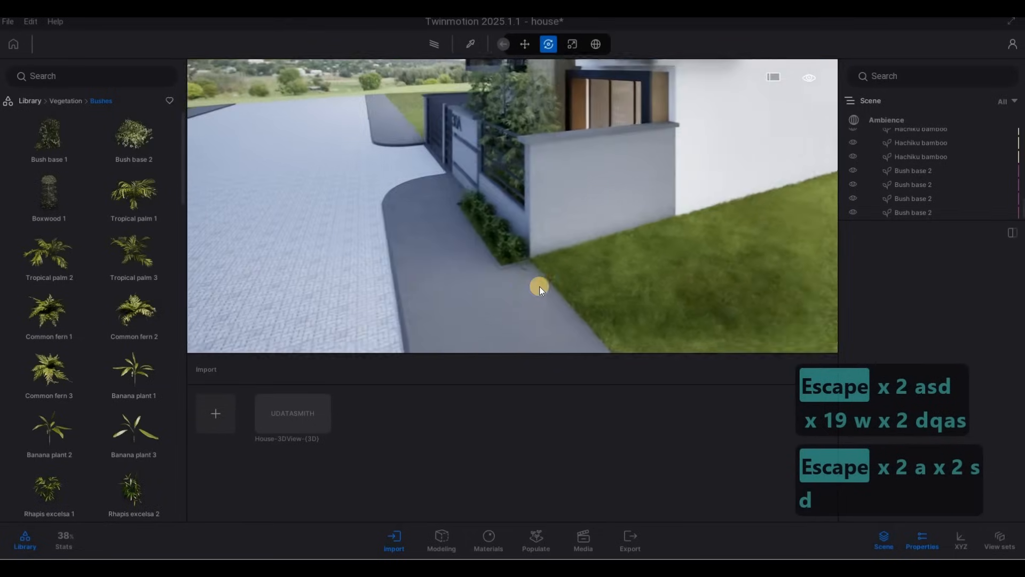
{"action": "key", "text": "a"}
{"action": "key", "text": "a"}
{"action": "key", "text": "a"}
{"action": "key", "text": "a"}
{"action": "key", "text": "a"}
{"action": "key", "text": "a"}
{"action": "key", "text": "a"}
{"action": "key", "text": "a"}
{"action": "key", "text": "a"}
{"action": "key", "text": "a"}
{"action": "key", "text": "a"}
{"action": "key", "text": "a"}
{"action": "key", "text": "a"}
{"action": "key", "text": "a"}
{"action": "key", "text": "a"}
{"action": "key", "text": "a"}
{"action": "key", "text": "a"}
{"action": "key", "text": "s"}
{"action": "key", "text": "a"}
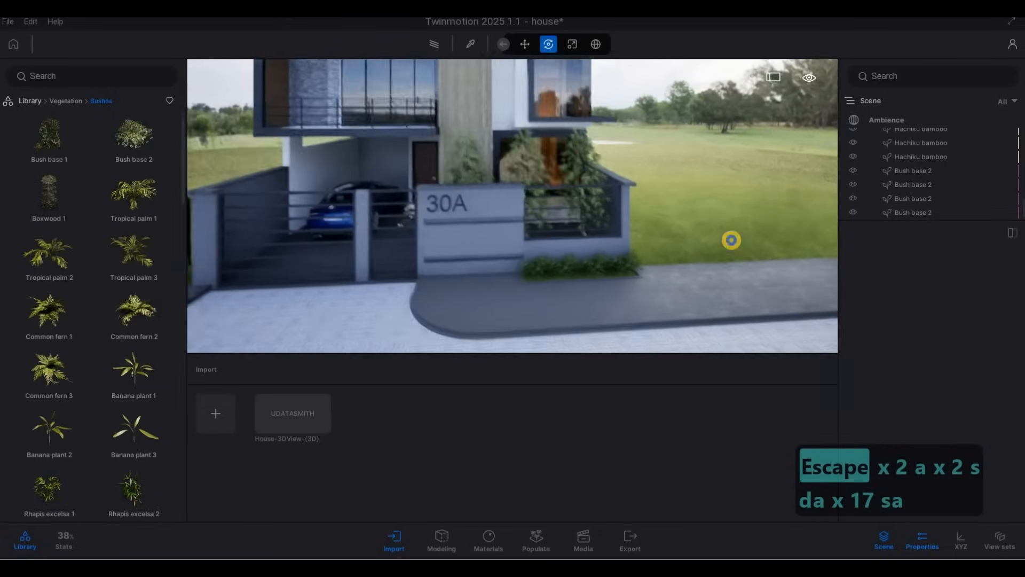
{"action": "key", "text": "a"}
{"action": "key", "text": "w"}
{"action": "key", "text": "a"}
{"action": "key", "text": "e"}
{"action": "key", "text": "s"}
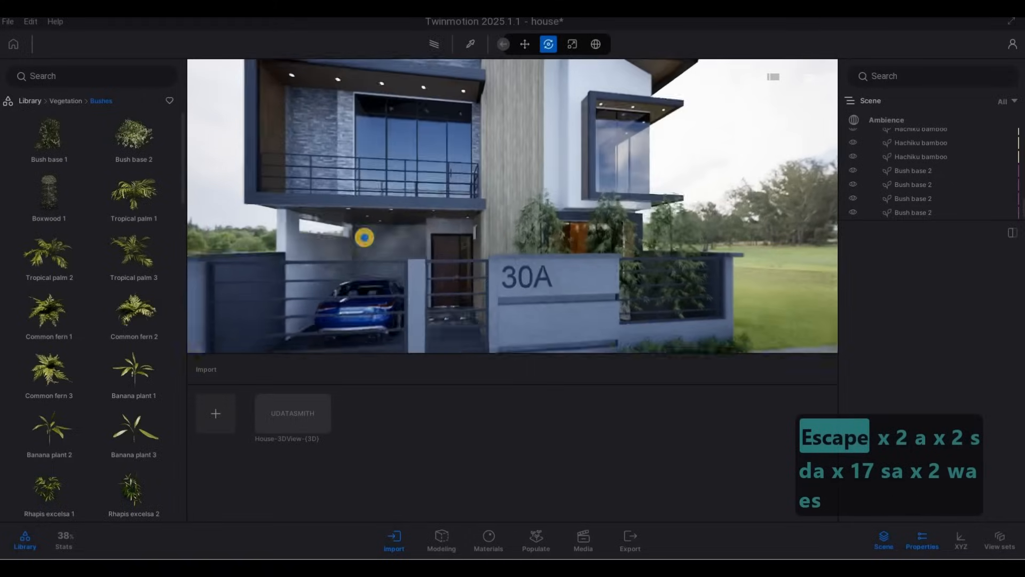
{"action": "key", "text": "d"}
{"action": "key", "text": "d"}
{"action": "key", "text": "d"}
{"action": "key", "text": "d"}
{"action": "key", "text": "d"}
{"action": "key", "text": "d"}
{"action": "key", "text": "d"}
{"action": "key", "text": "d"}
{"action": "key", "text": "d"}
{"action": "key", "text": "d"}
{"action": "key", "text": "d"}
{"action": "key", "text": "d"}
{"action": "key", "text": "d"}
{"action": "key", "text": "d"}
{"action": "key", "text": "d"}
{"action": "key", "text": "s"}
{"action": "key", "text": "a"}
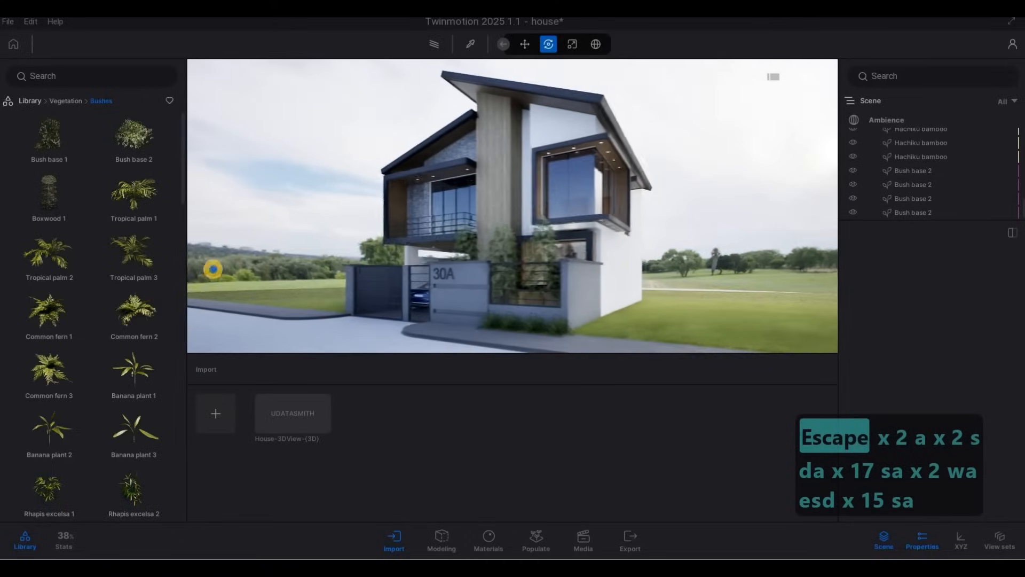
{"action": "key", "text": "w"}
{"action": "key", "text": "s"}
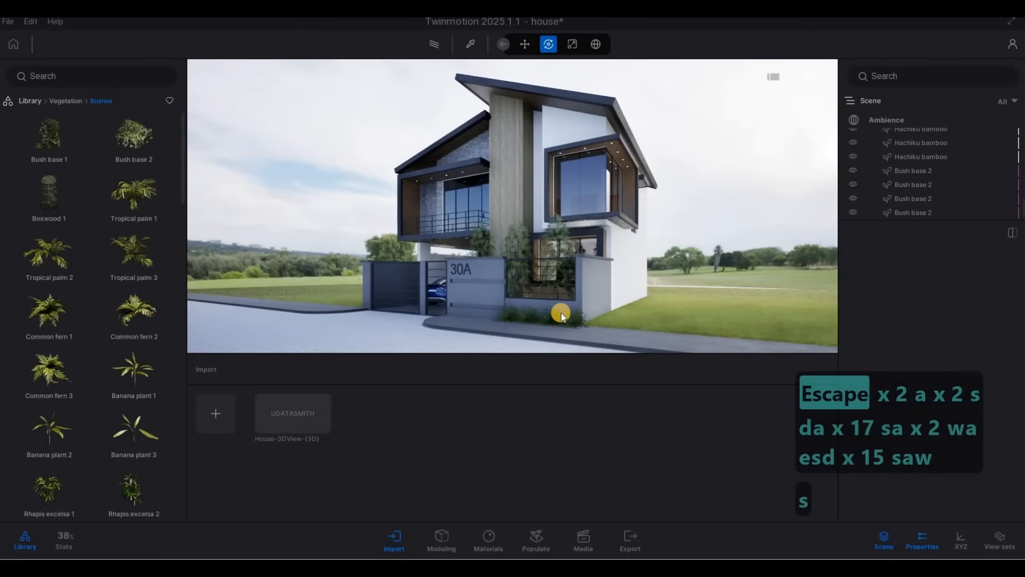
{"action": "right_click_drag", "start_coordinate": [593, 313], "coordinate": [587, 309]}
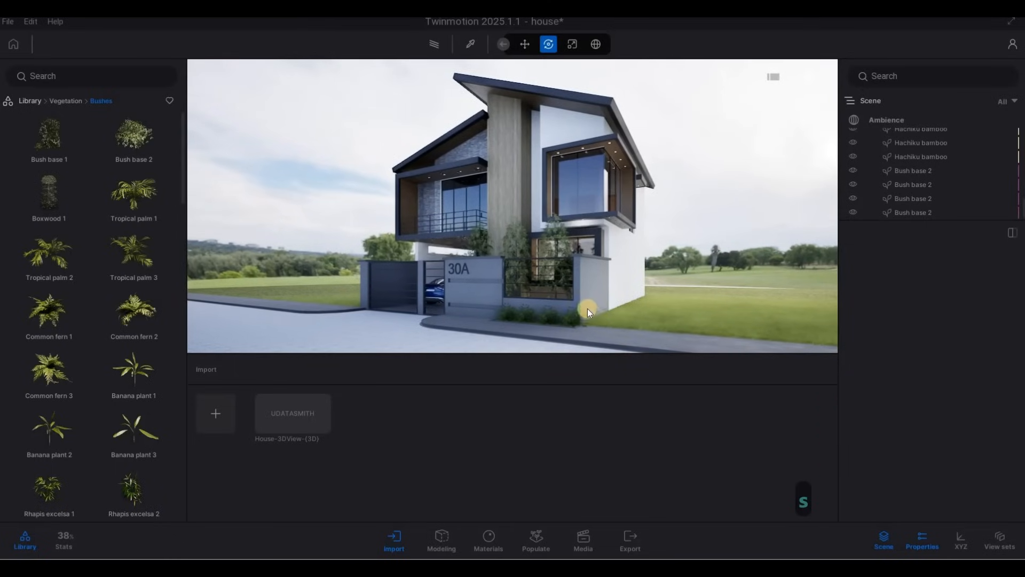